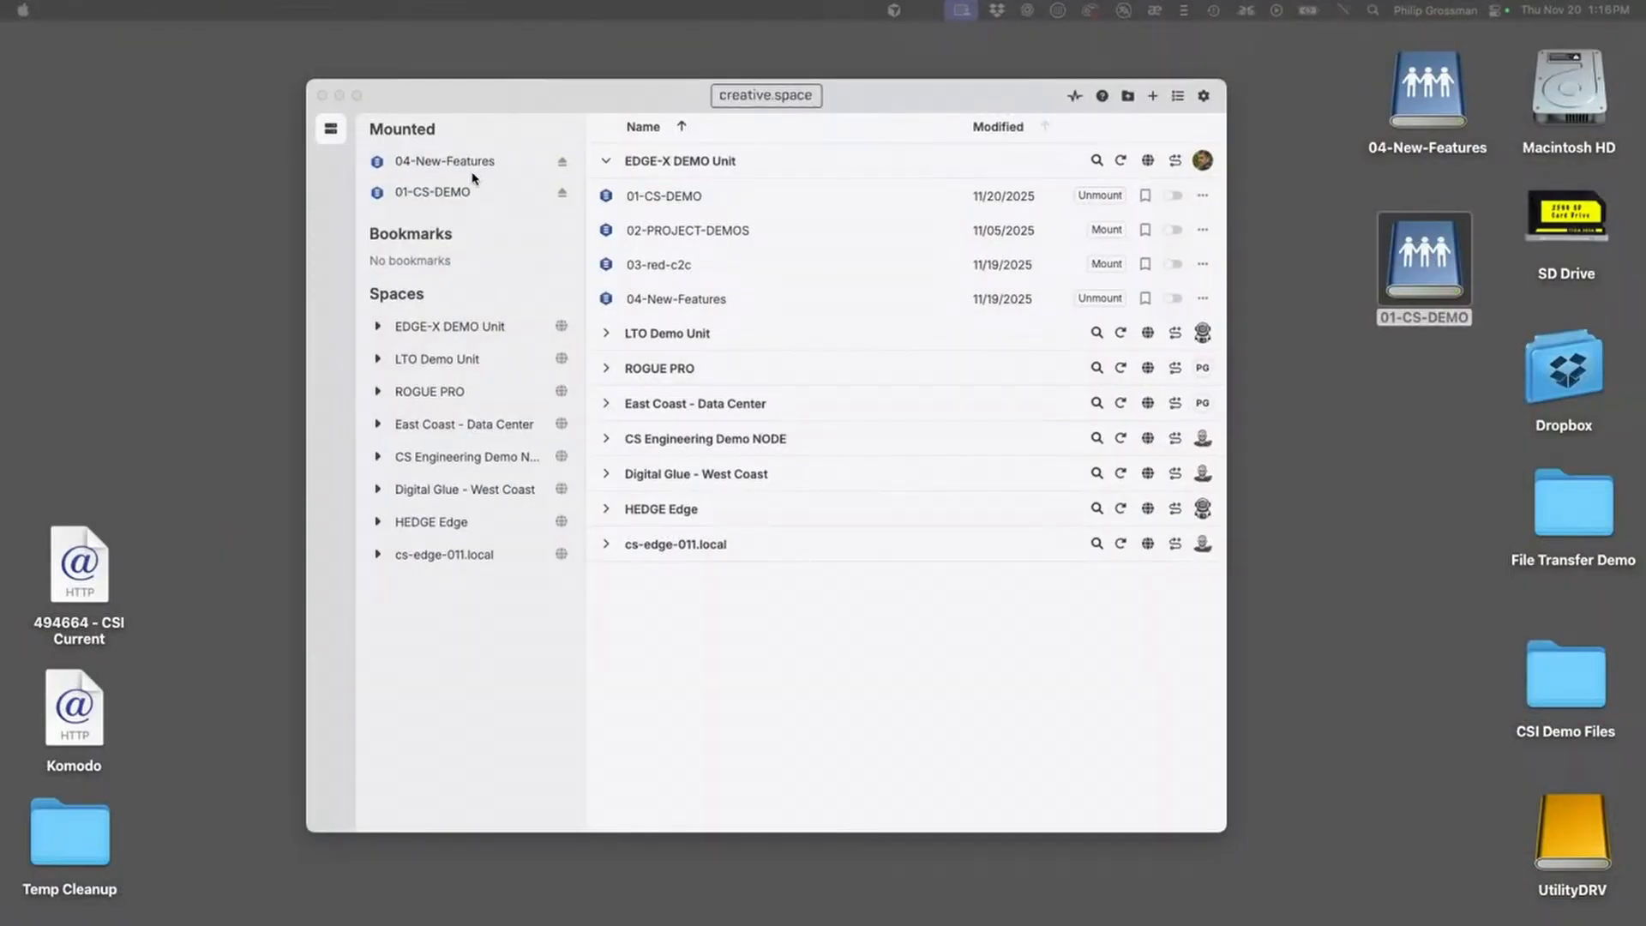
Open the EDGE-X DEMO Unit's web interface and preview the 00 - R3D clip in the 04-New-Features space's 01 - File Types folder
left_click_drag(514, 103, 649, 106)
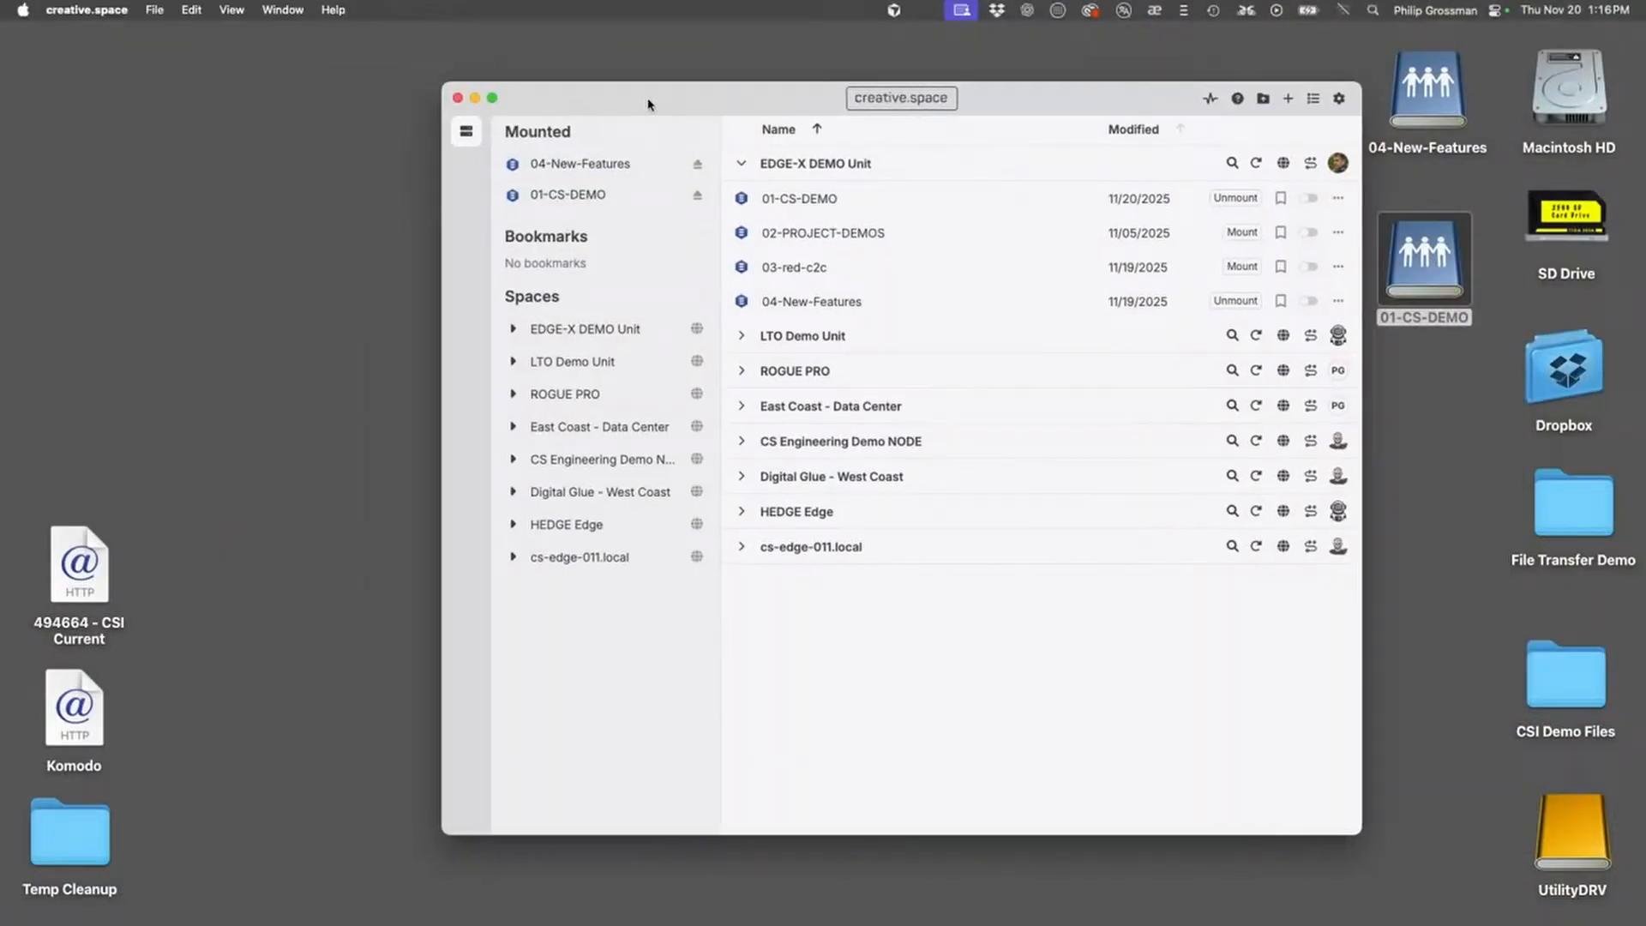
left_click(1284, 164)
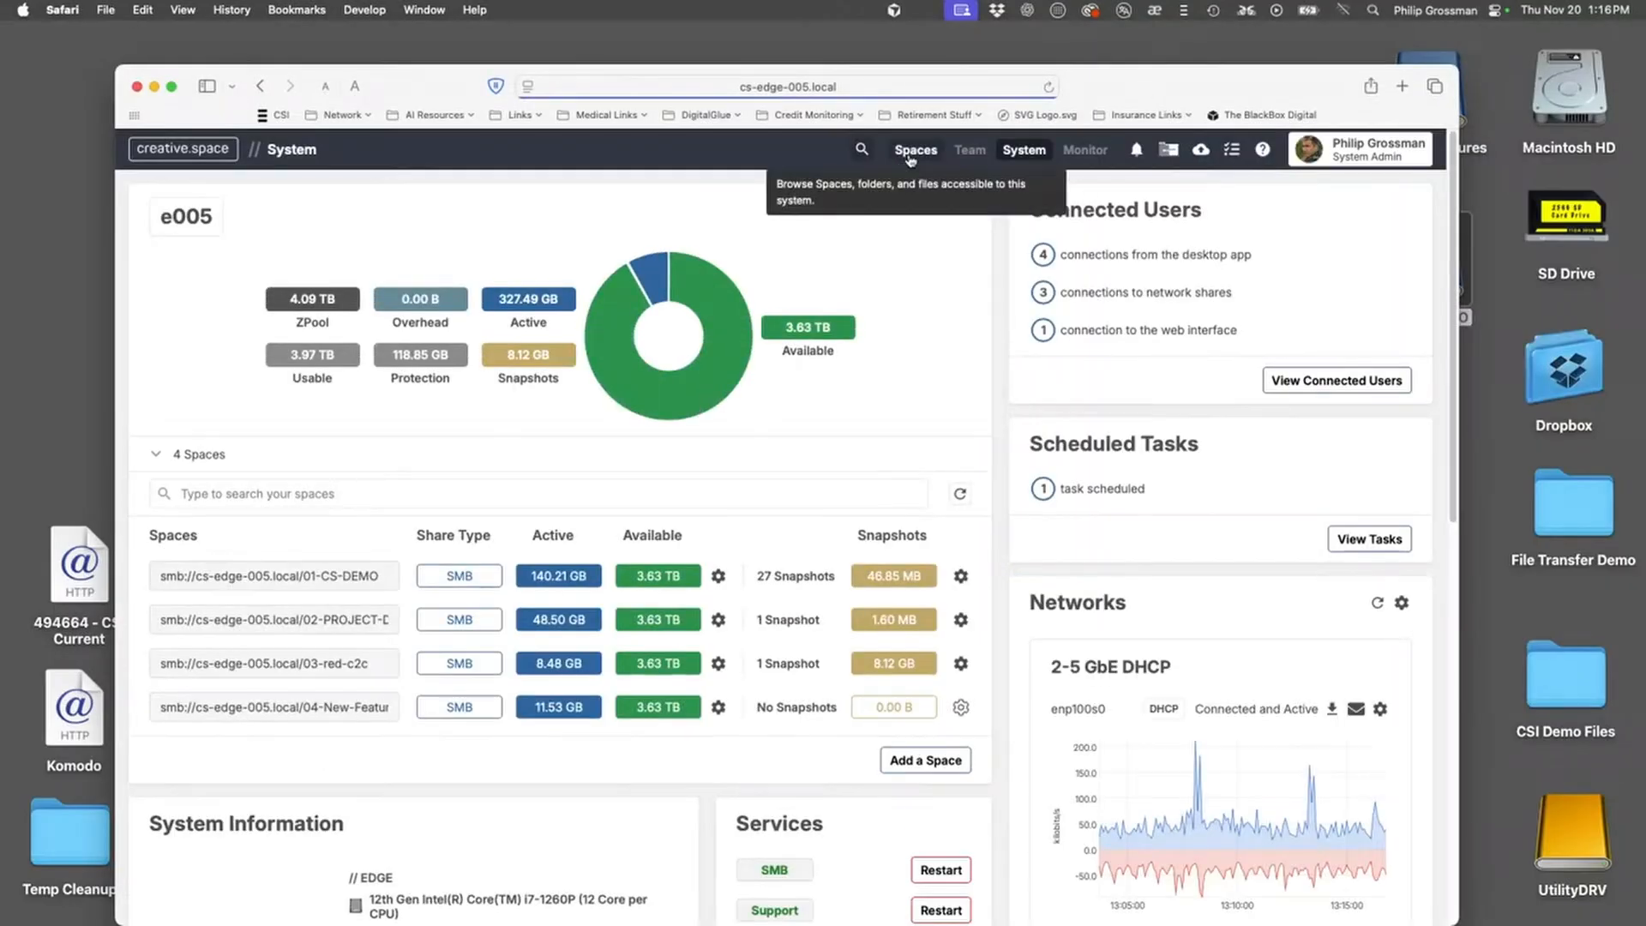
left_click(913, 154)
left_click(294, 444)
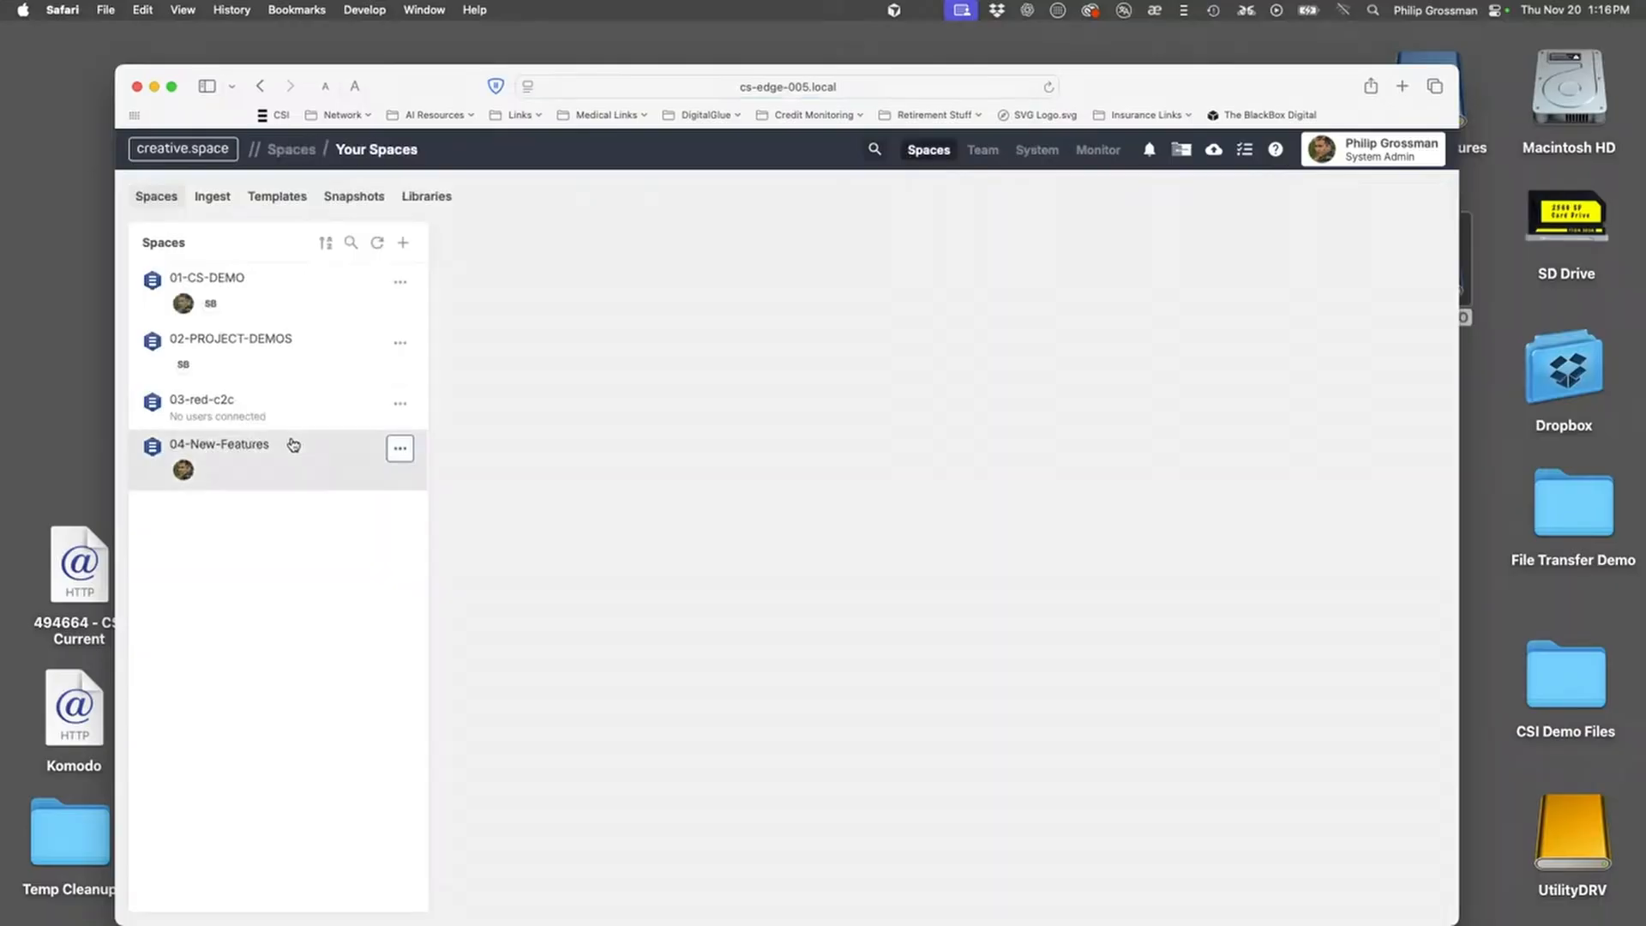
left_click(510, 323)
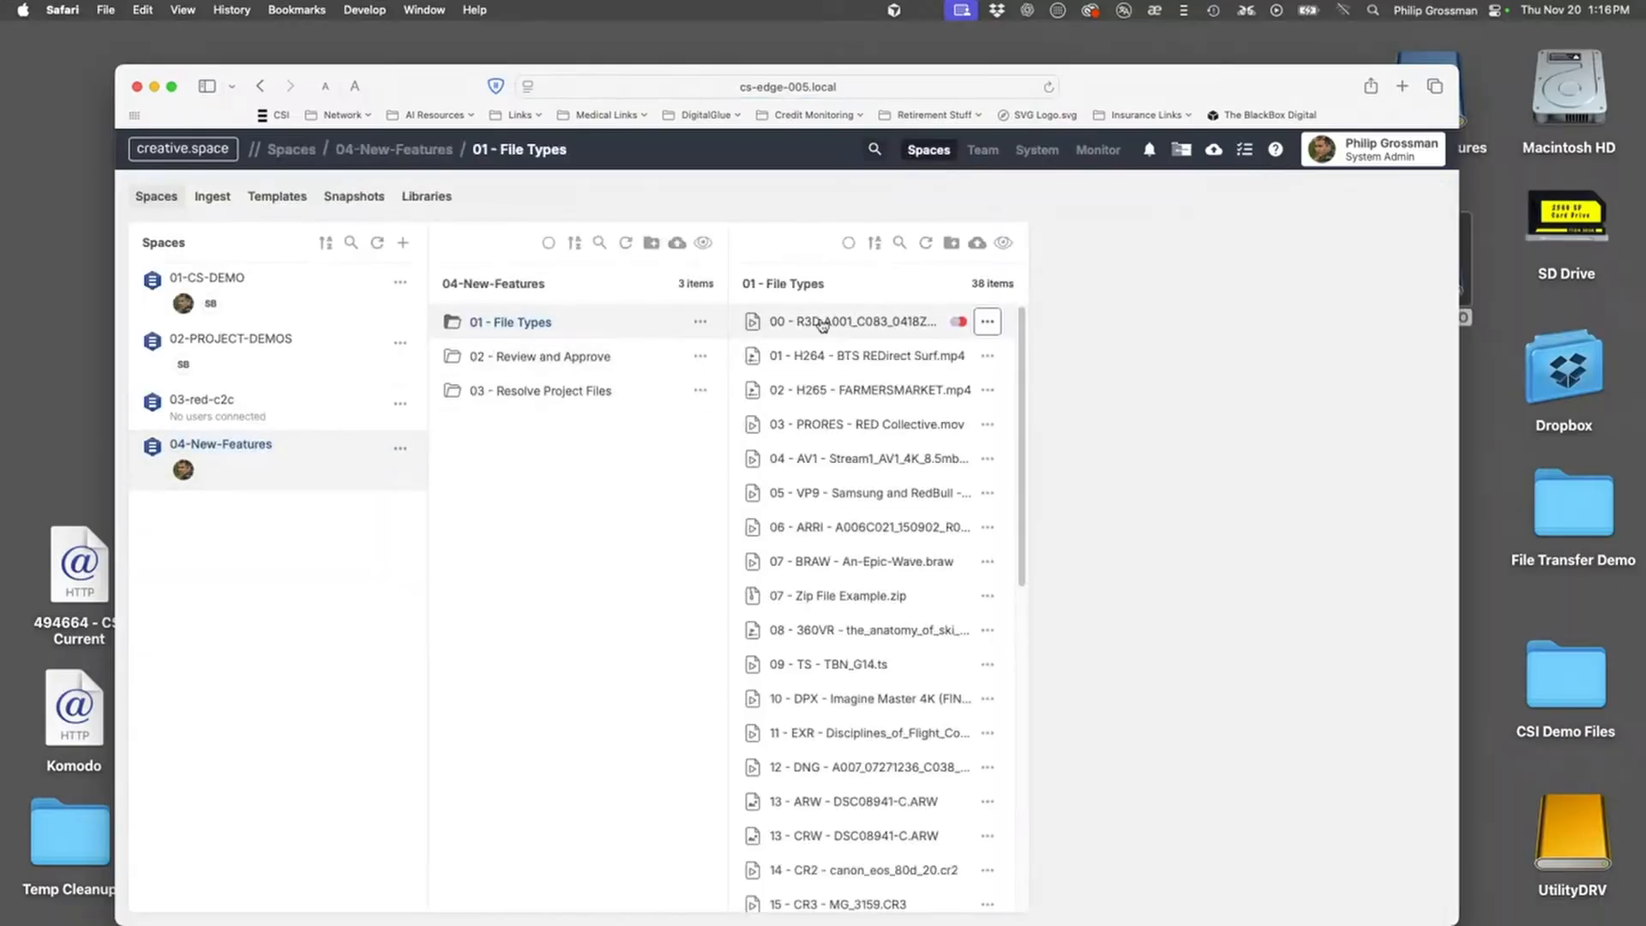
left_click(821, 323)
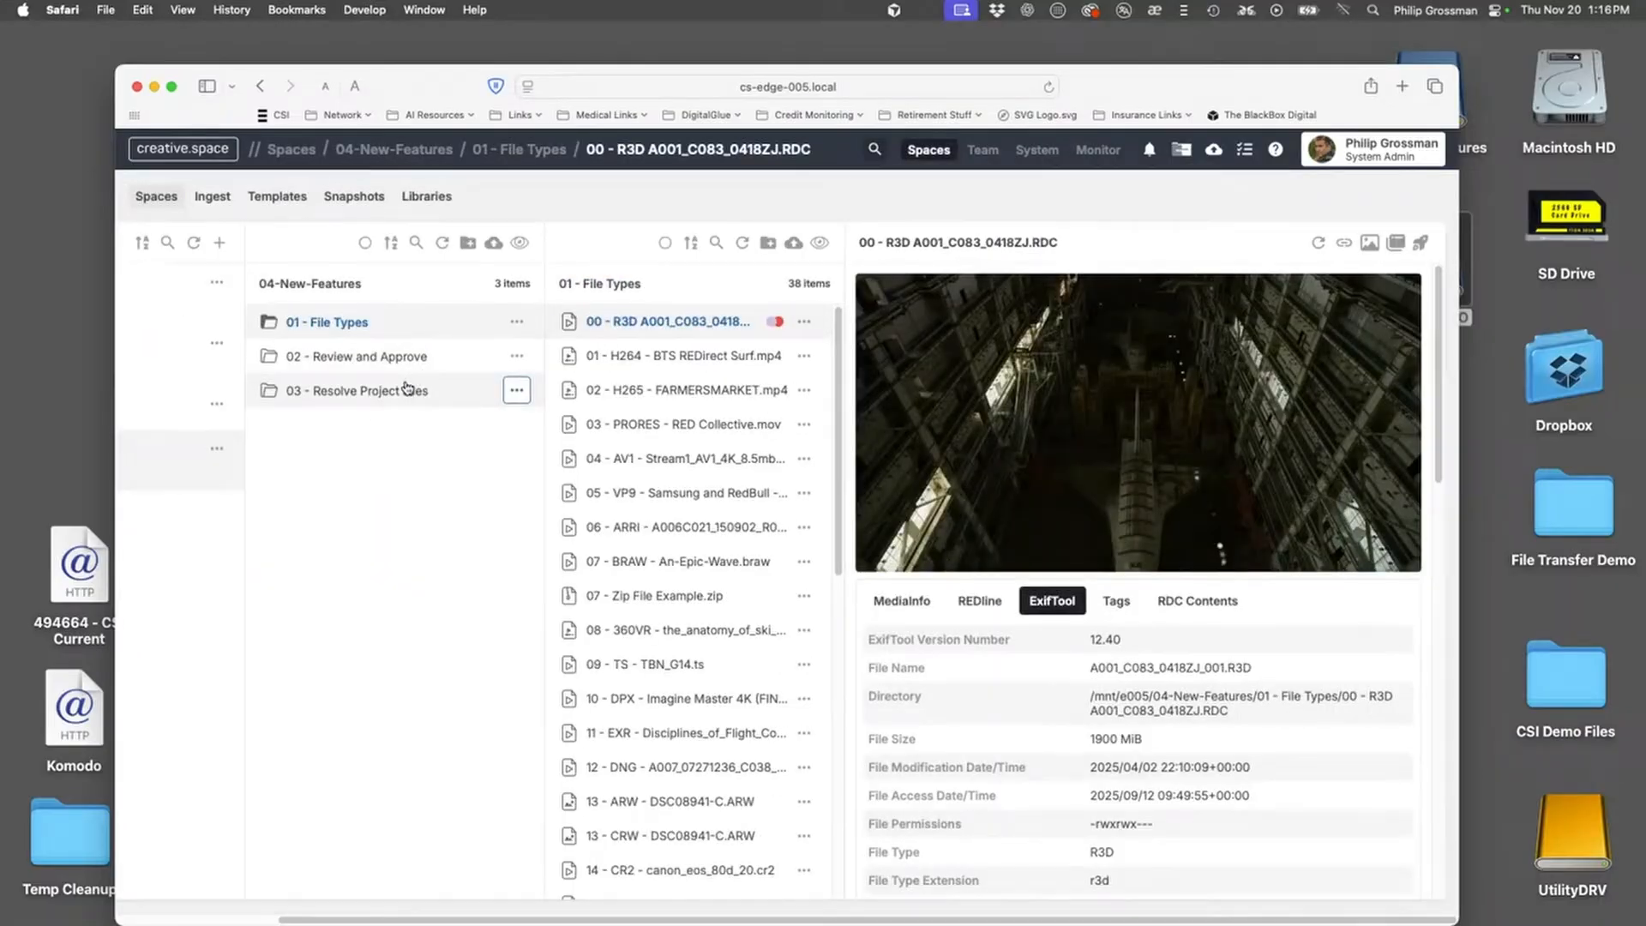
Open 01 - PGP_Demo REEL.mp4 from the 02 - Review and Approve folder in the review player
left_click(384, 360)
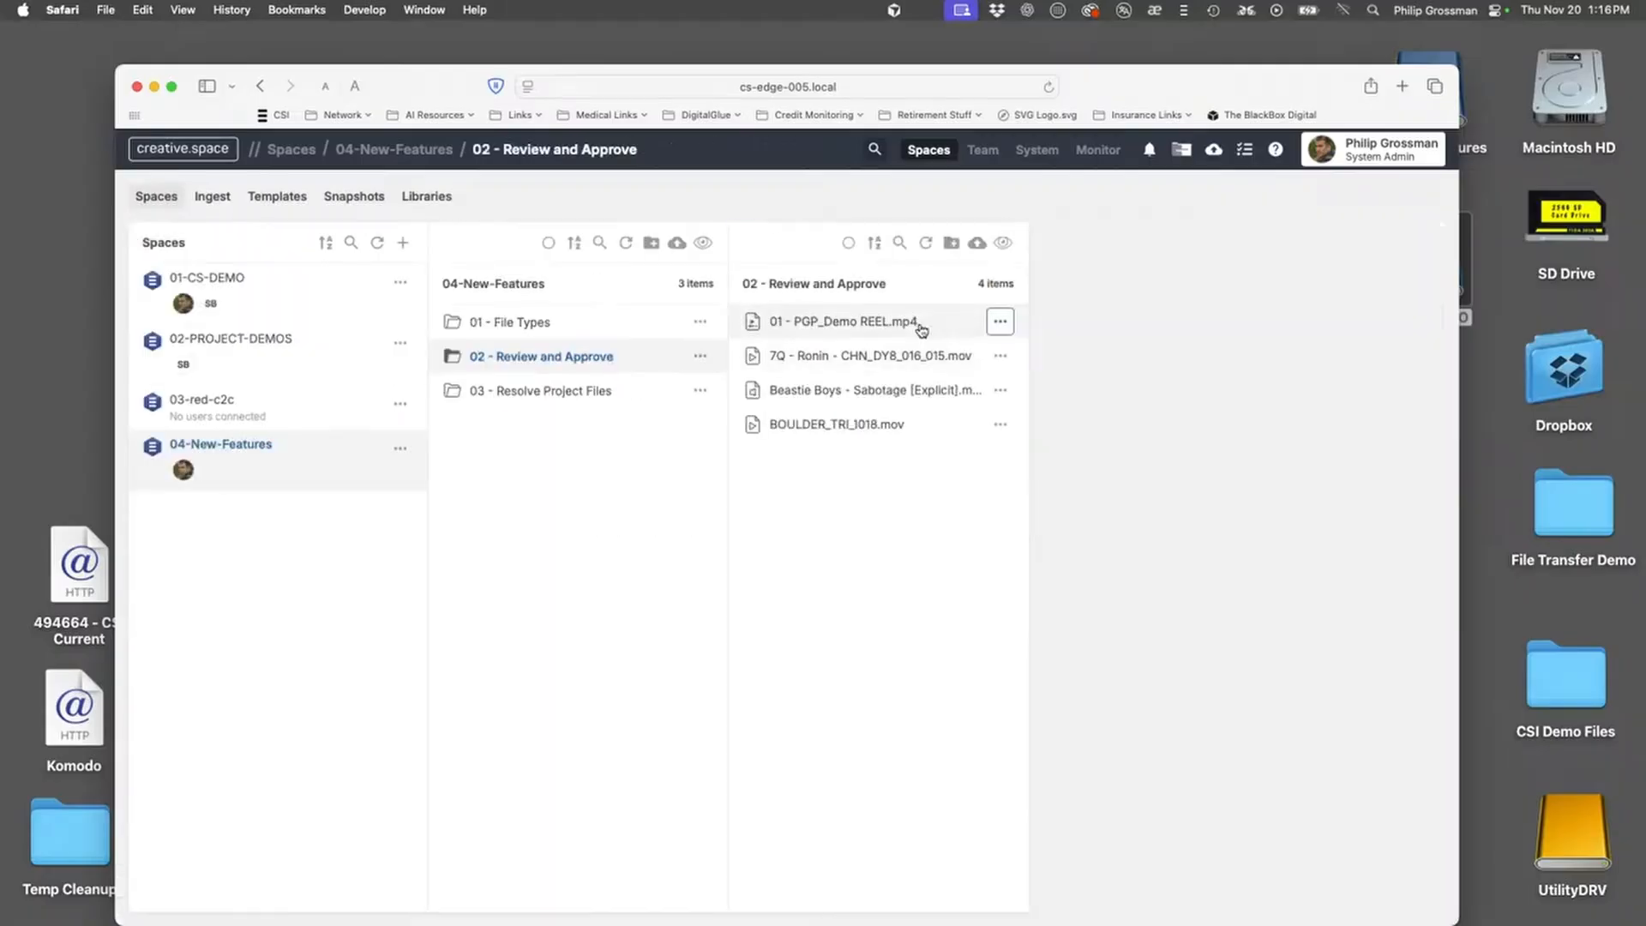
left_click(844, 327)
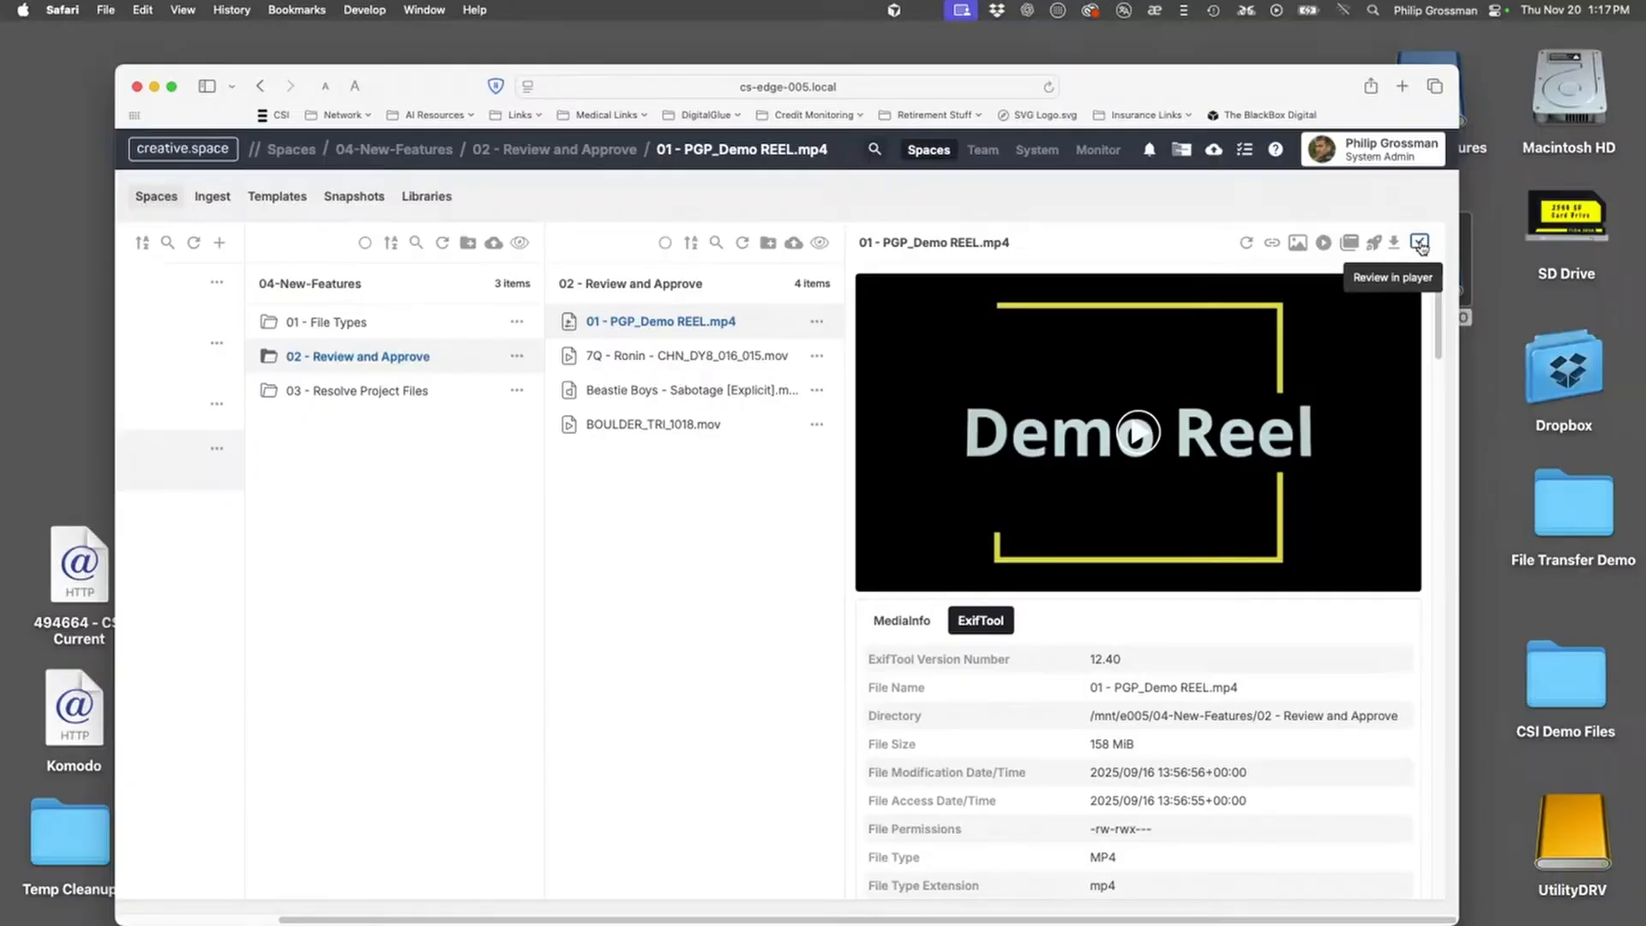
left_click(1420, 245)
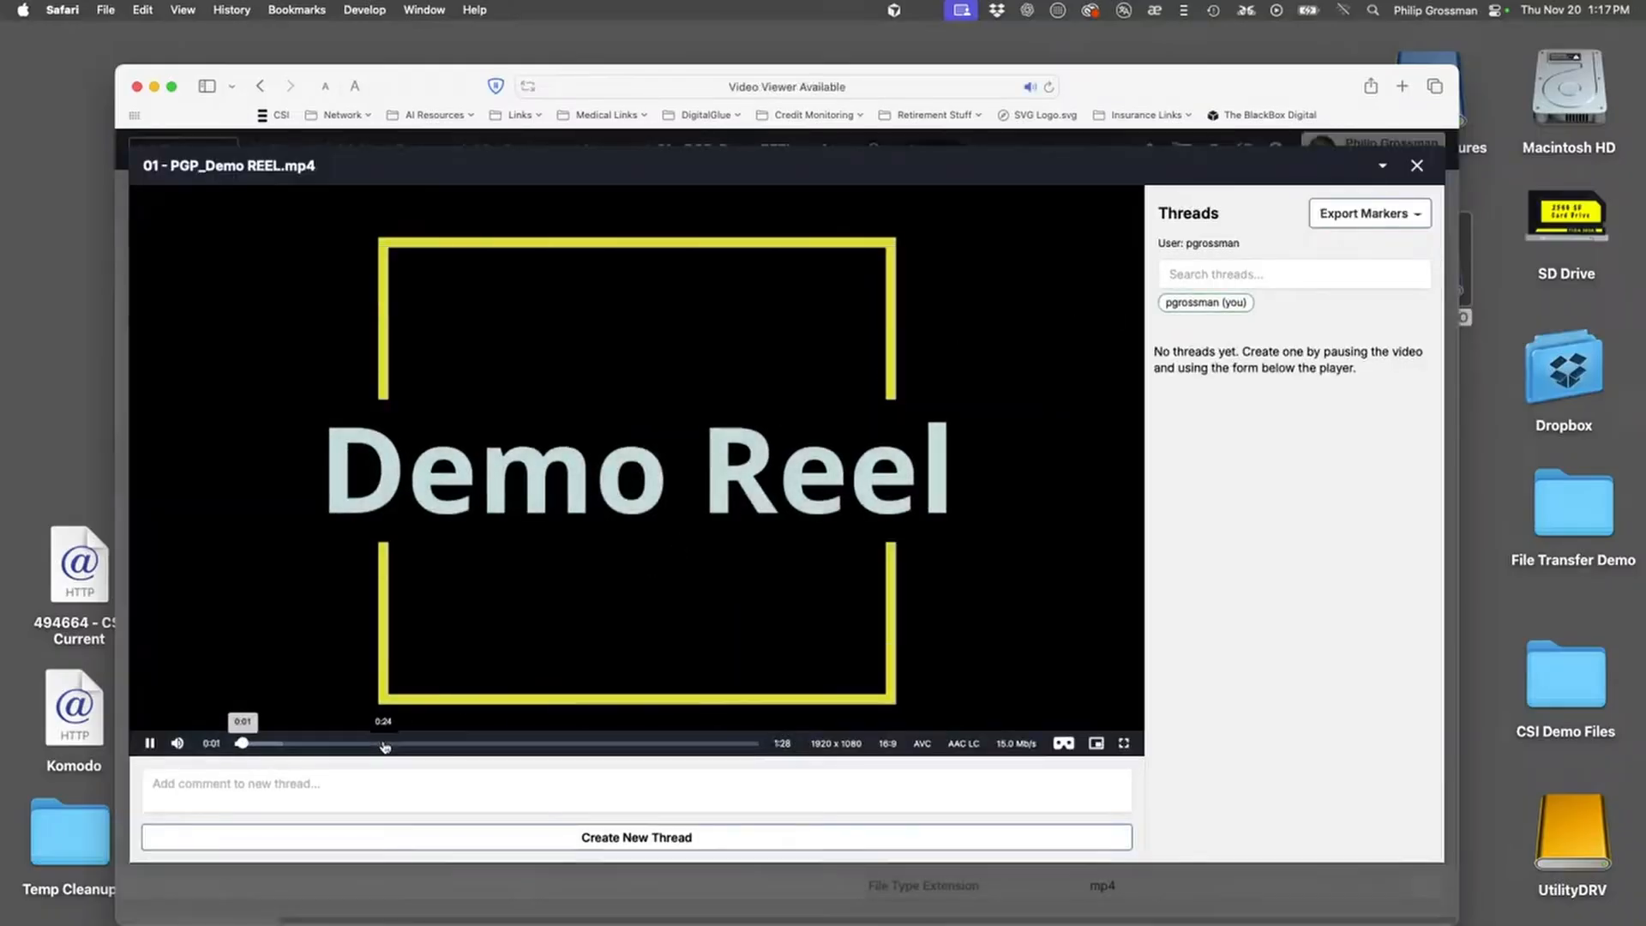
Pause the video at about 0:09 and create a comment thread reading "This is a great shot"
left_click(151, 744)
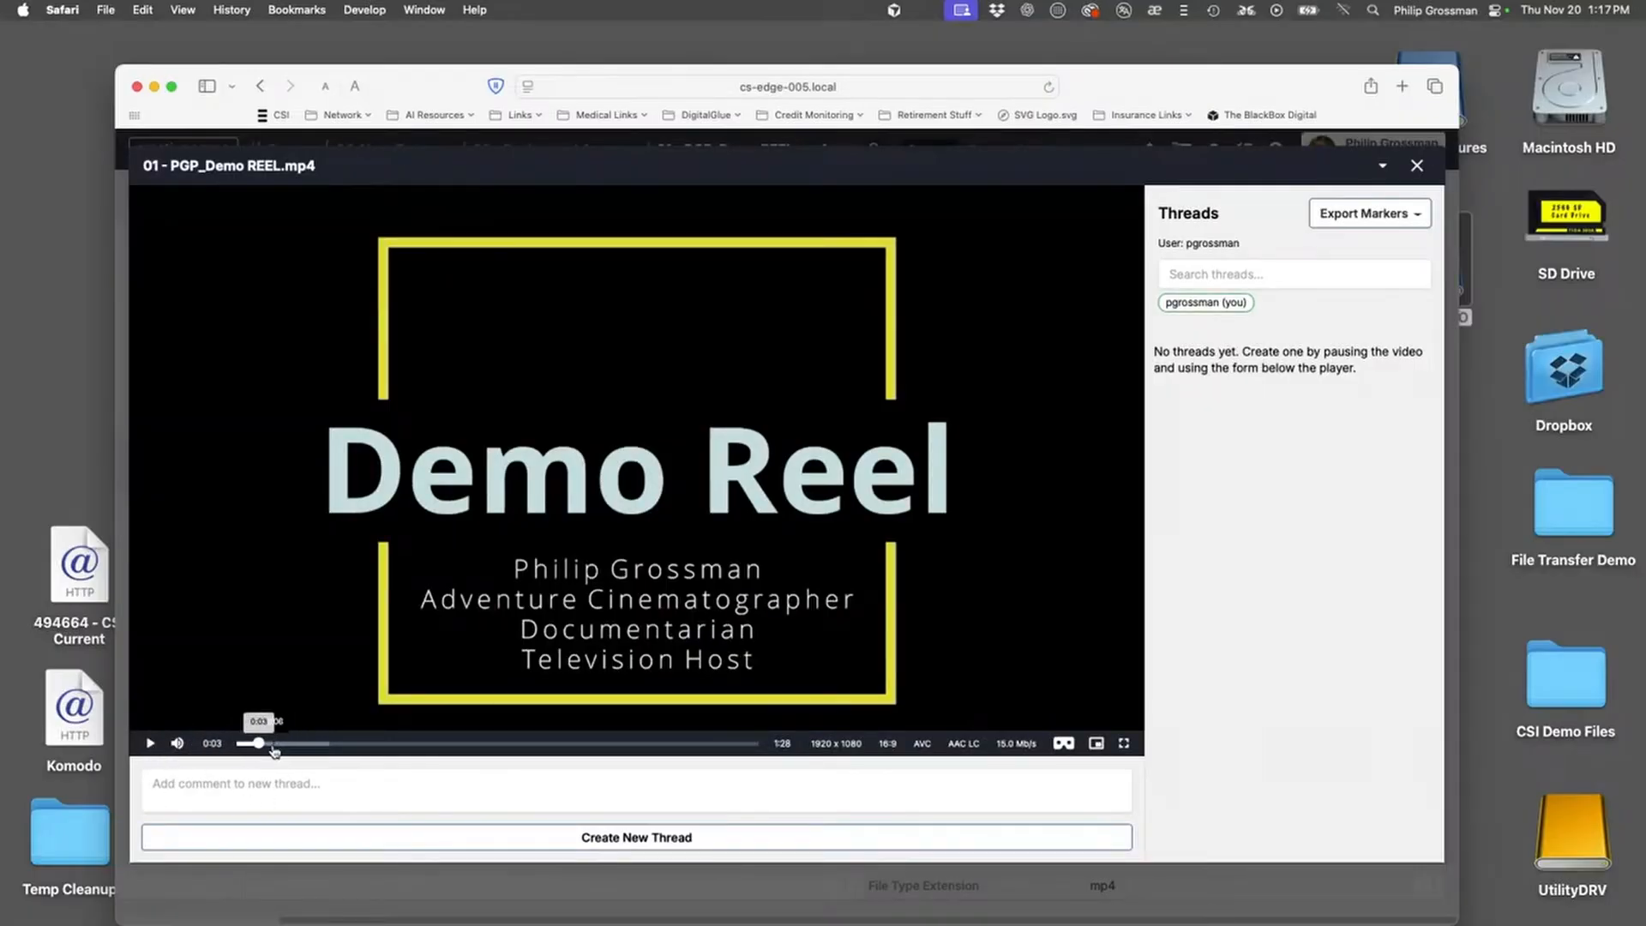
left_click(262, 743)
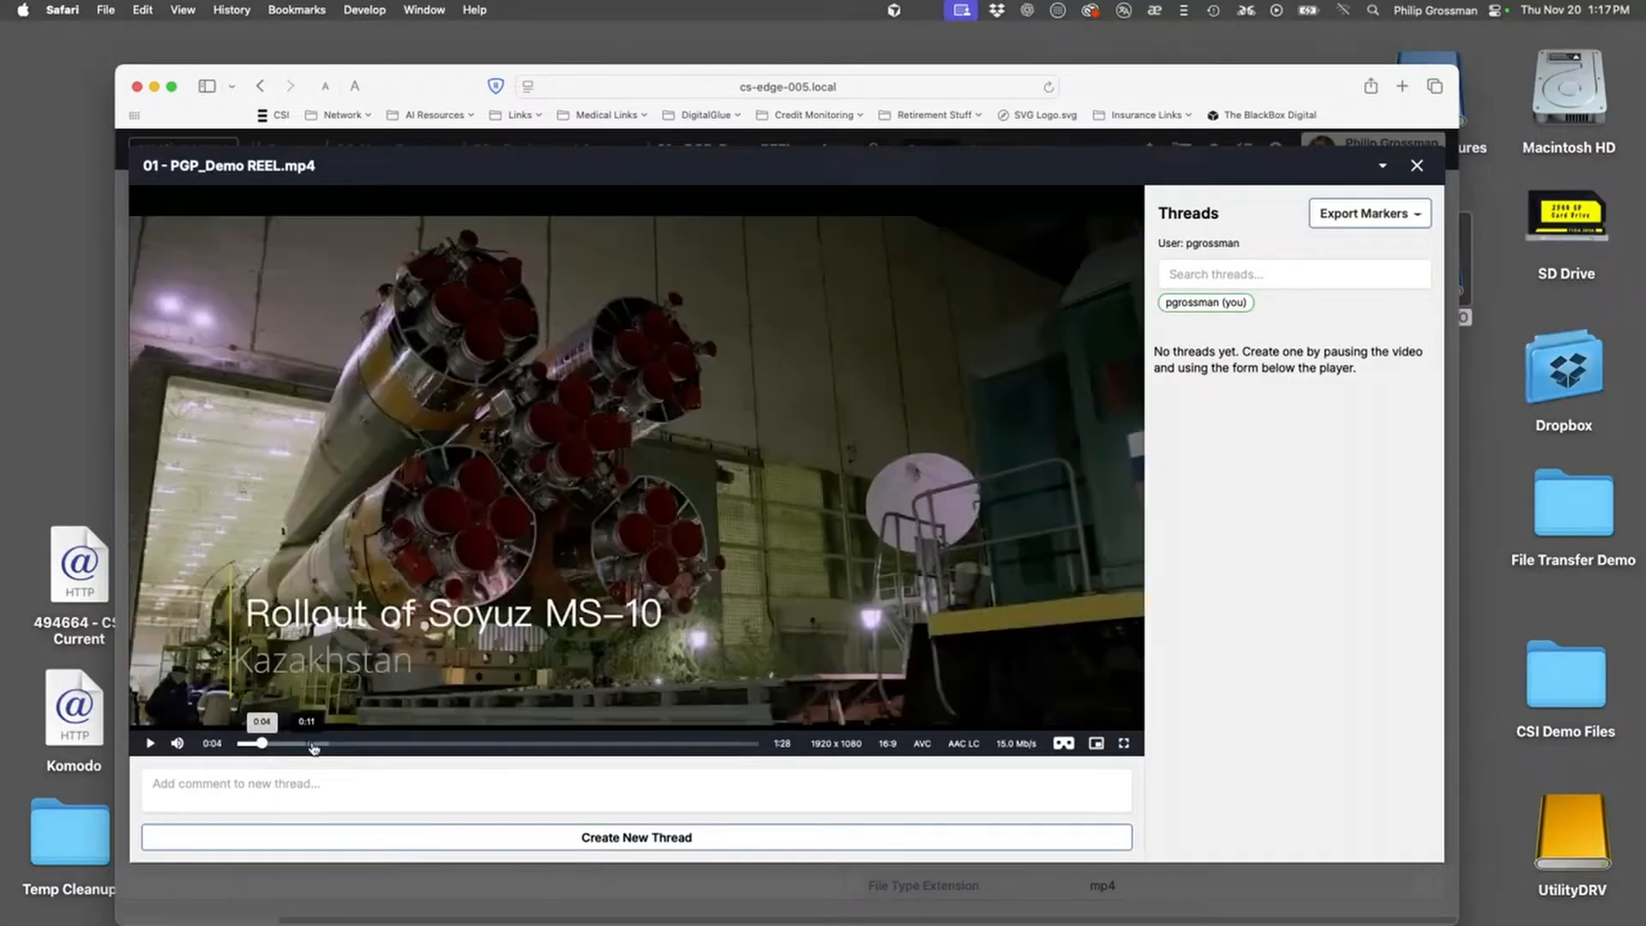
left_click(291, 743)
left_click(276, 787)
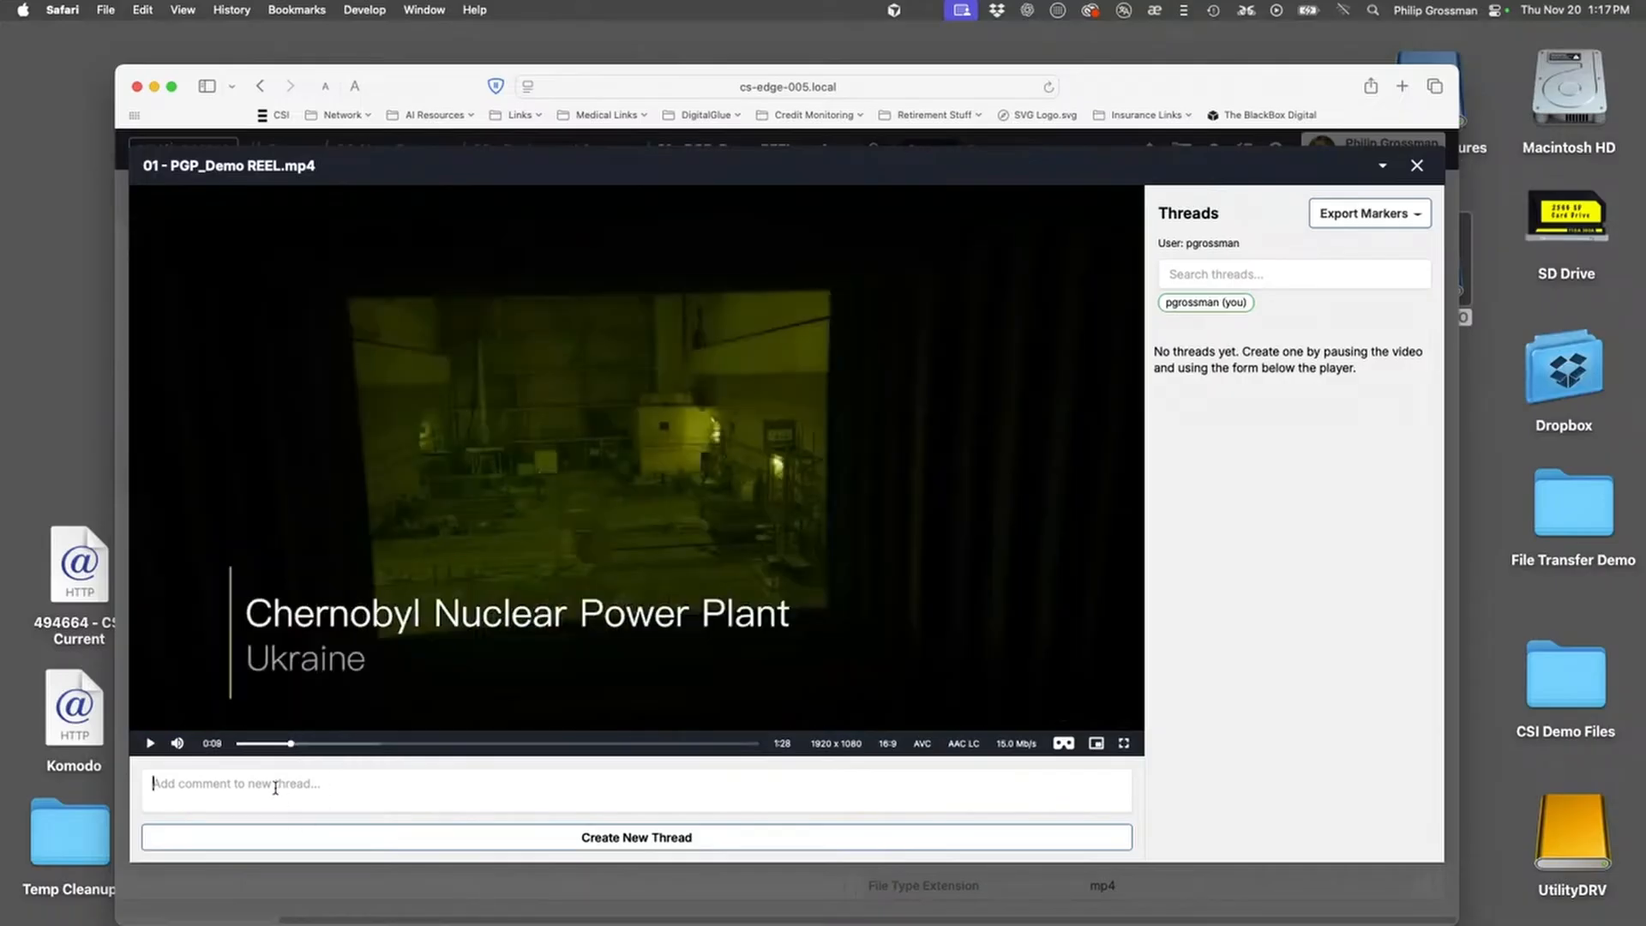
type("This is a great shot")
left_click(611, 845)
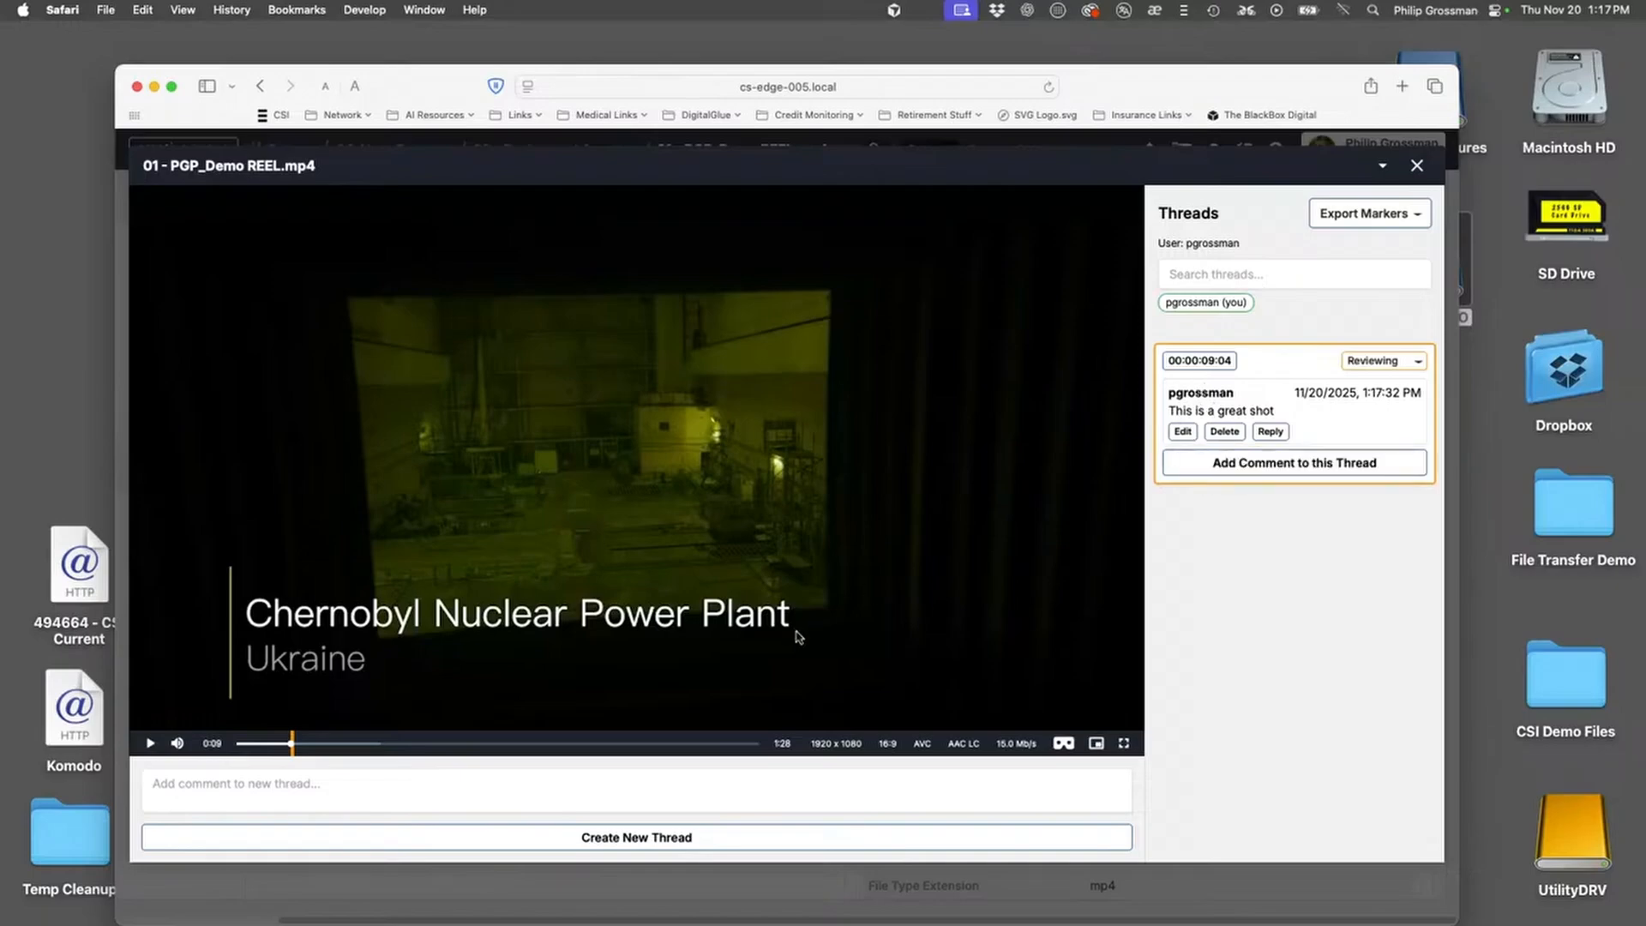
Create a comment thread reading "Another great Shot" at about 0:14 in the video
left_click(319, 742)
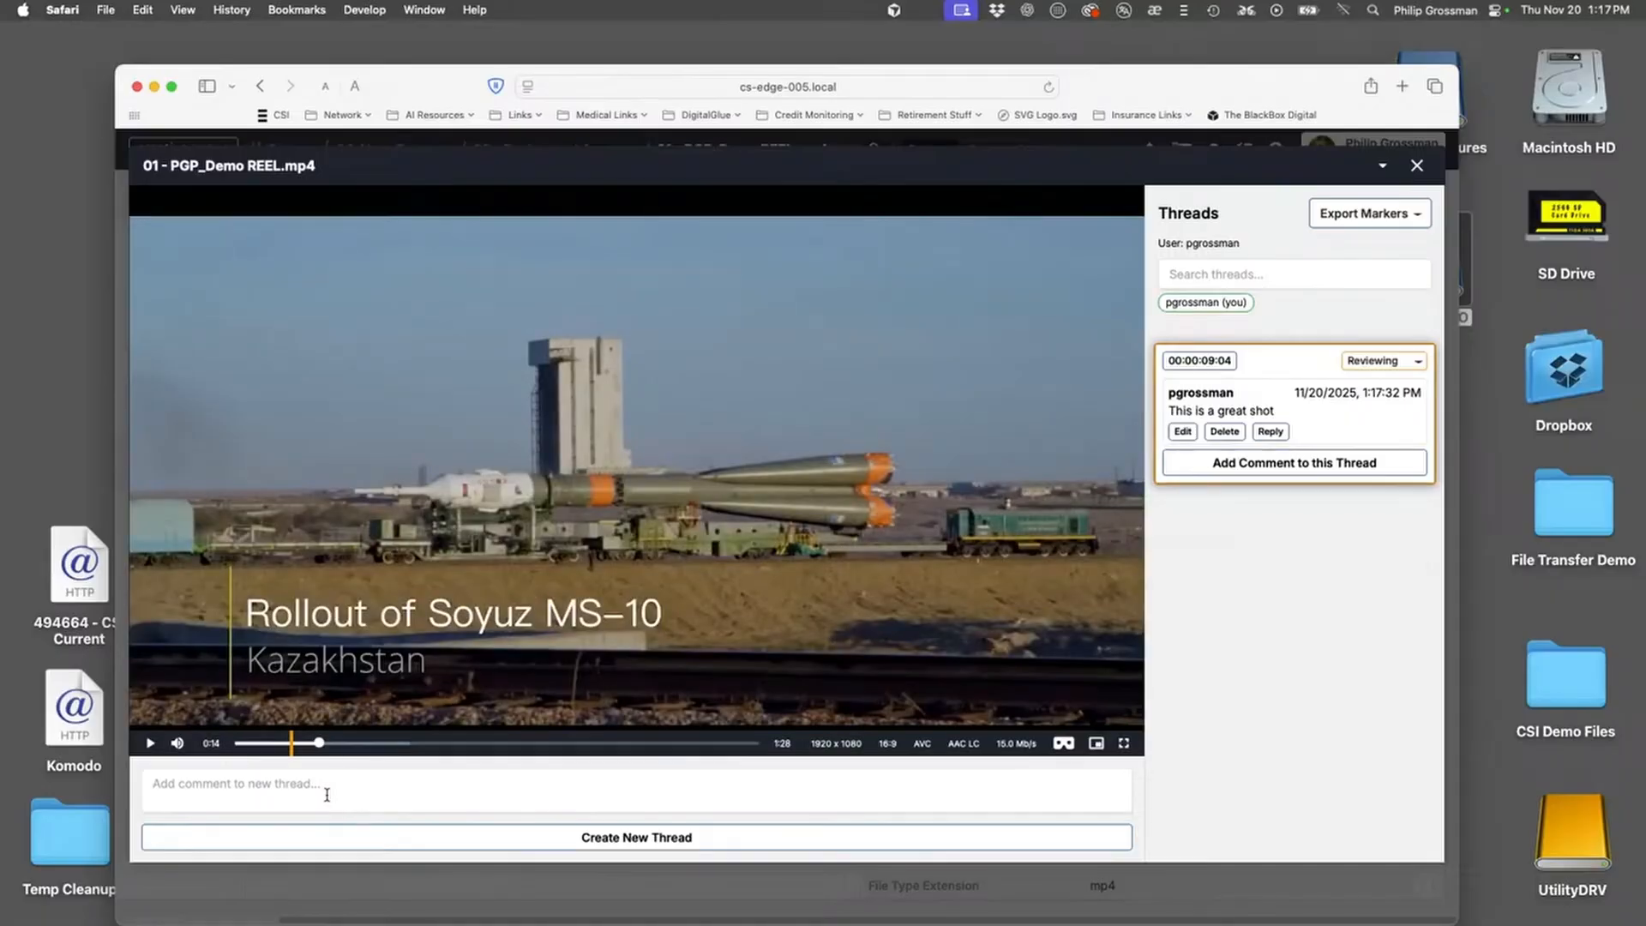
left_click(317, 793)
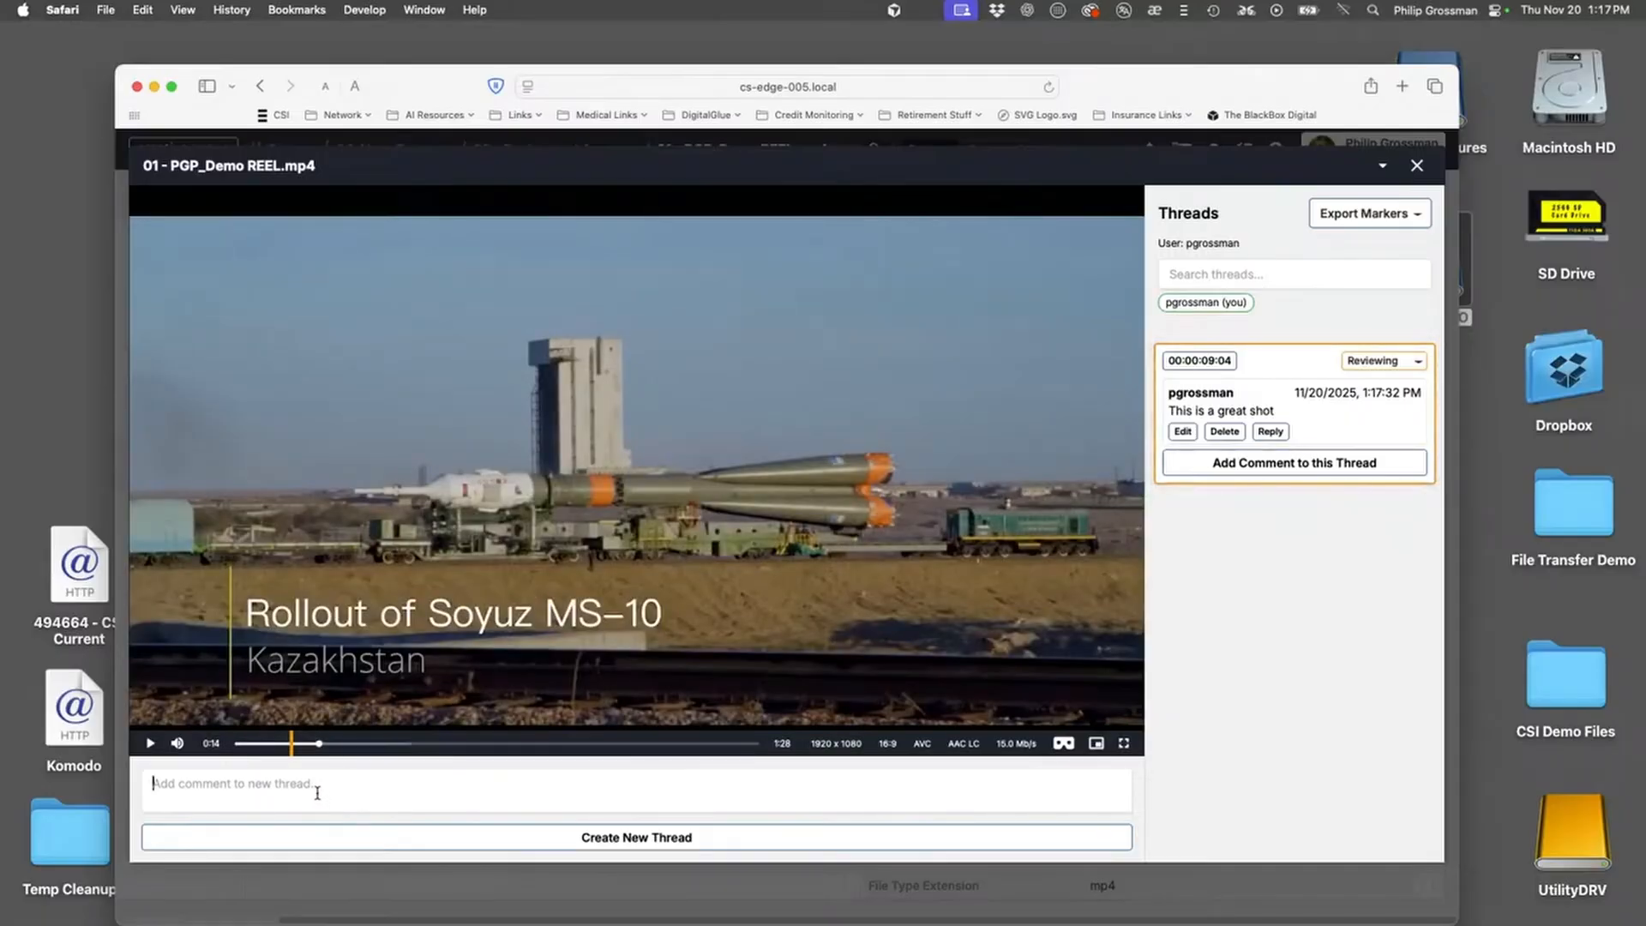
type("Another great Shot")
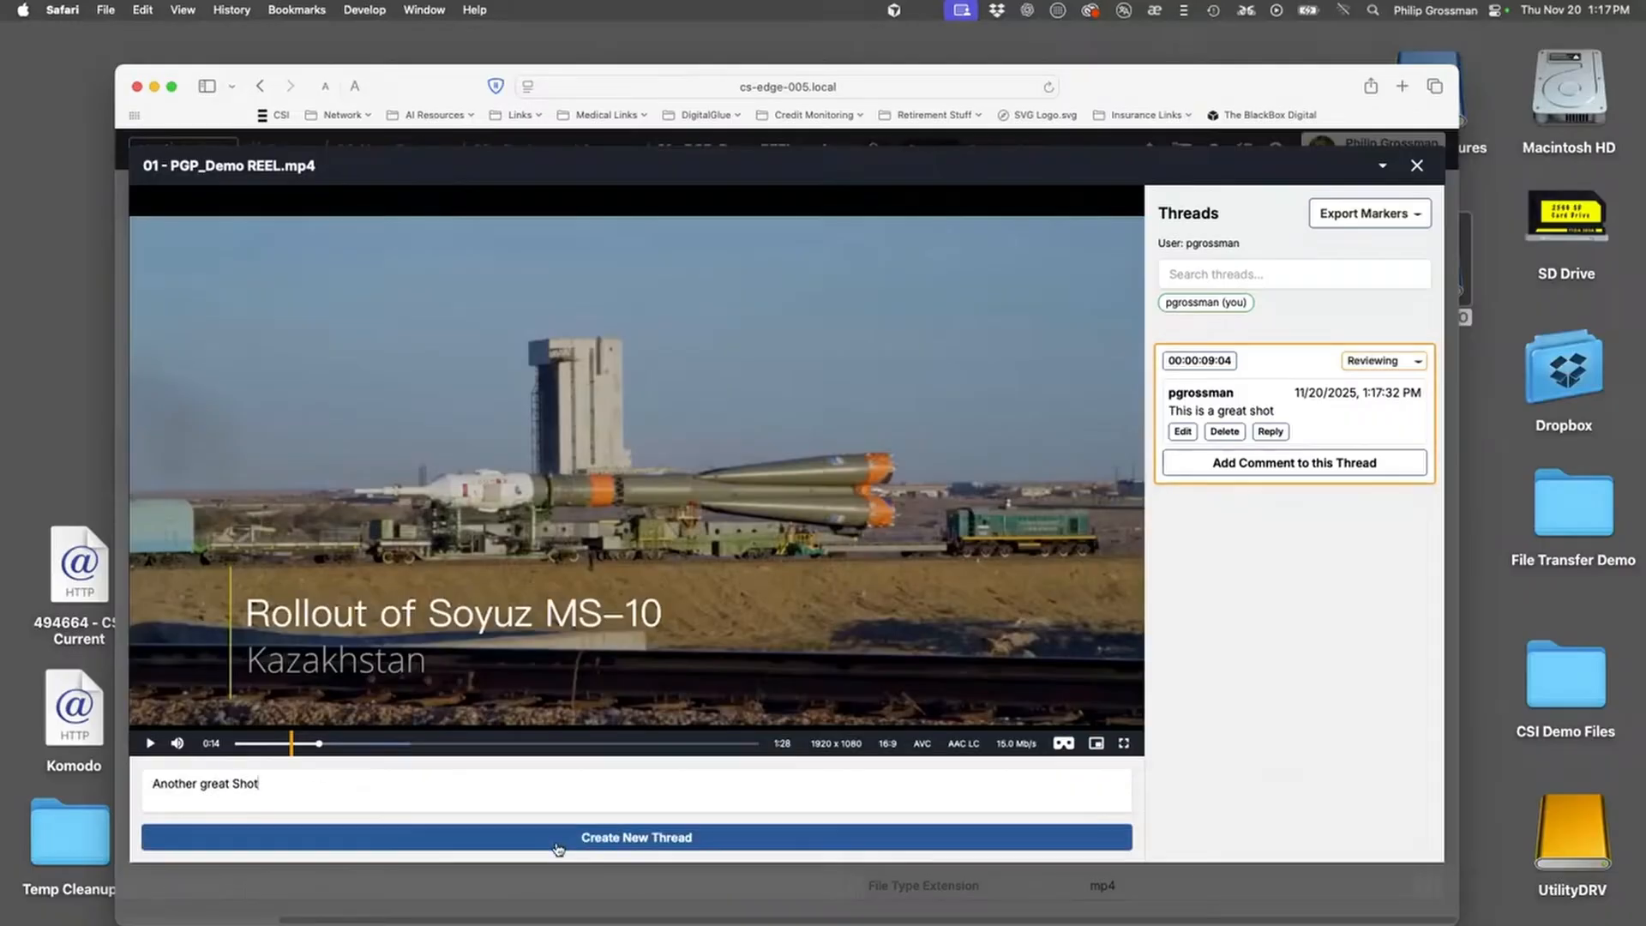
left_click(557, 848)
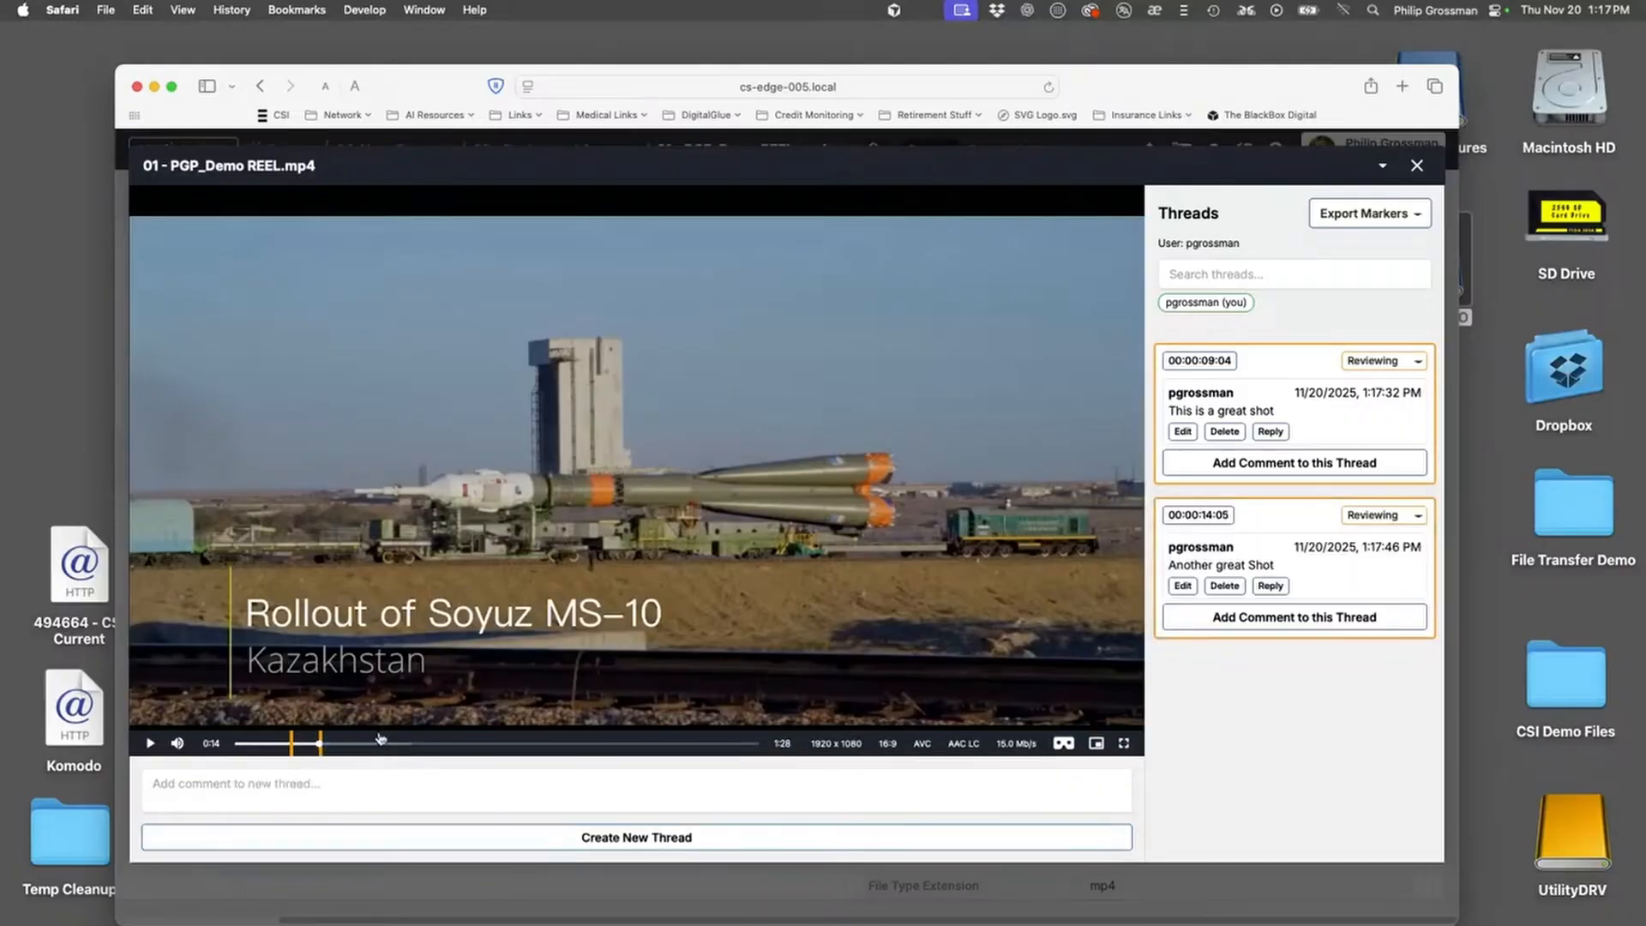
Create a comment thread reading "This is me in the hanger" at about 0:25 in the video
left_click(391, 743)
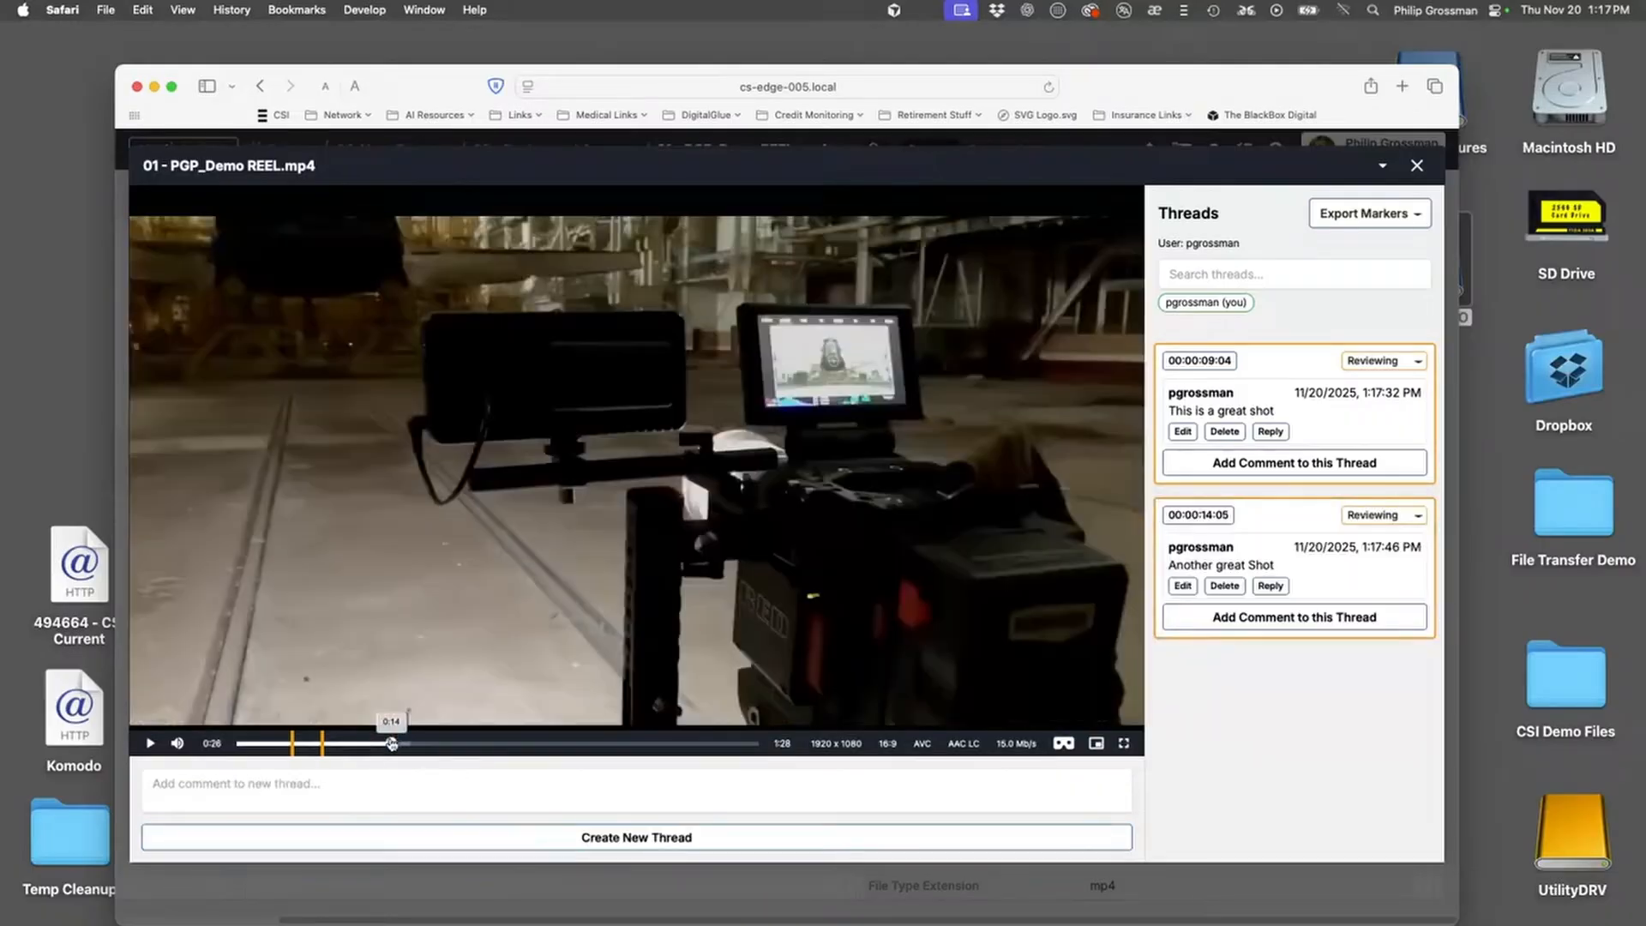
left_click(404, 776)
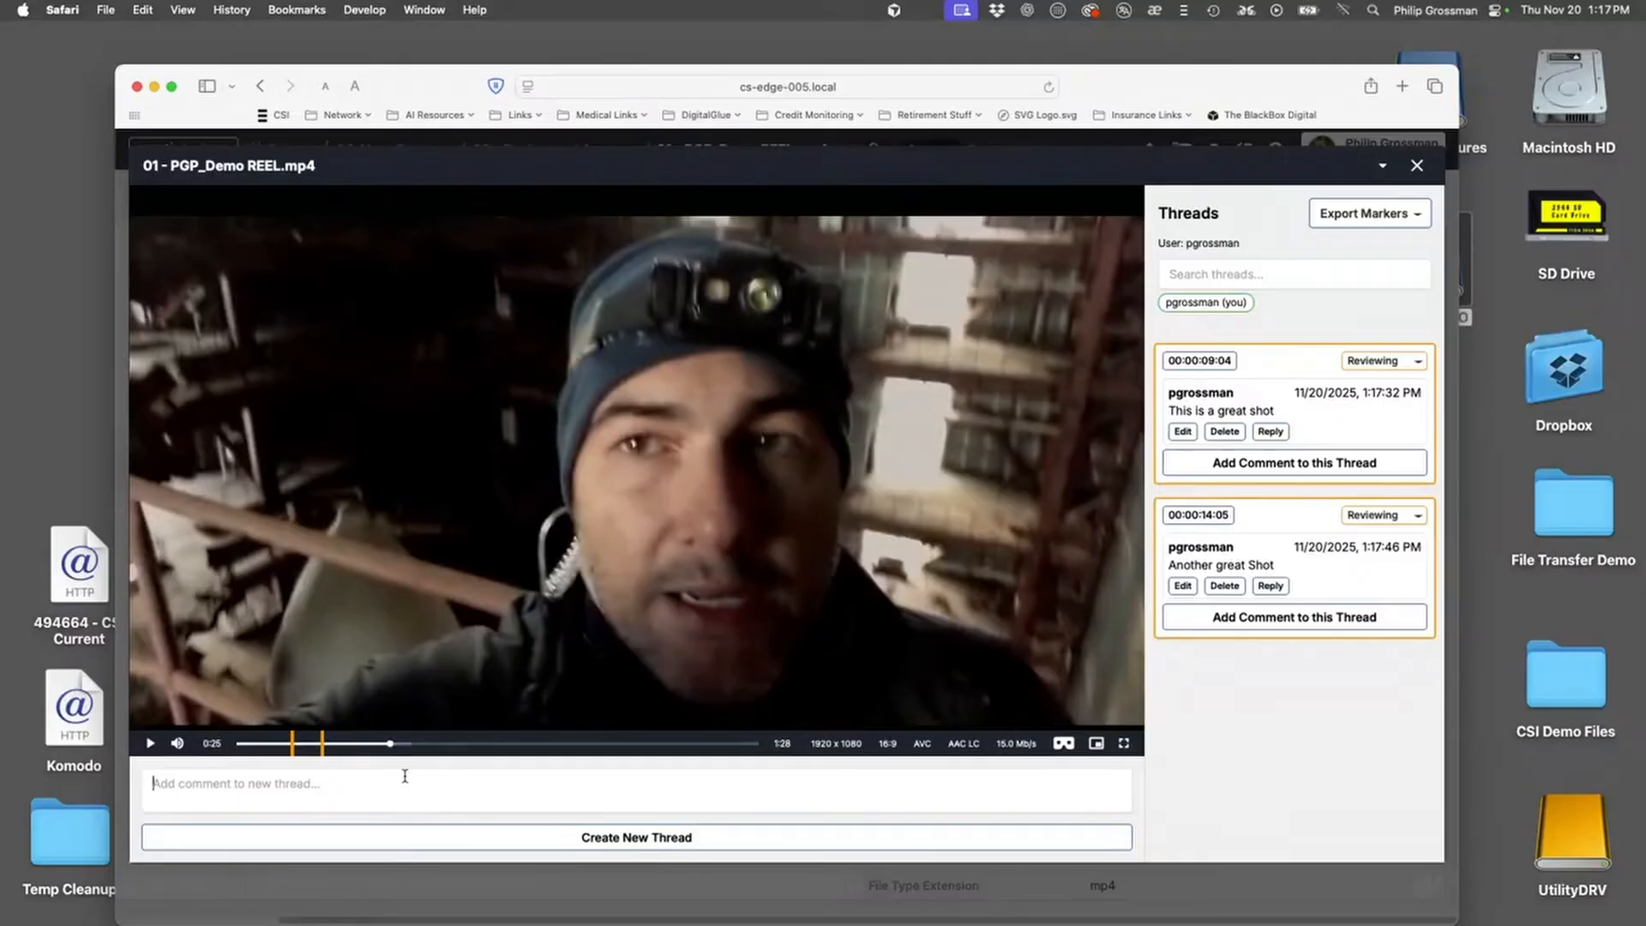
type("This is me in the")
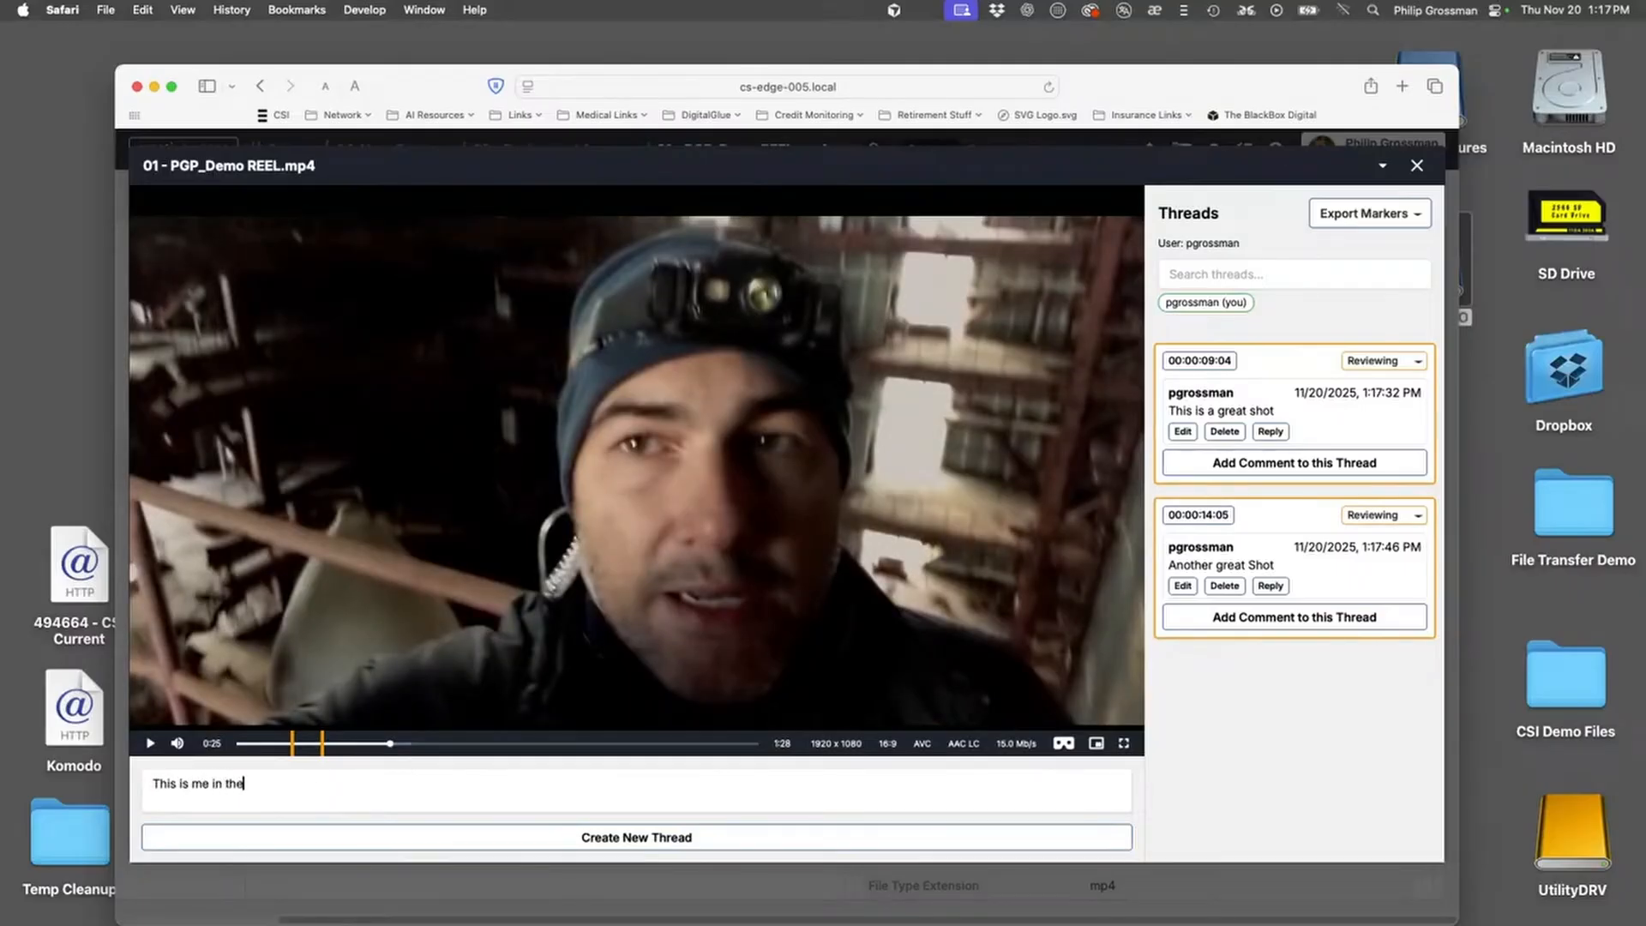
type(" hanger")
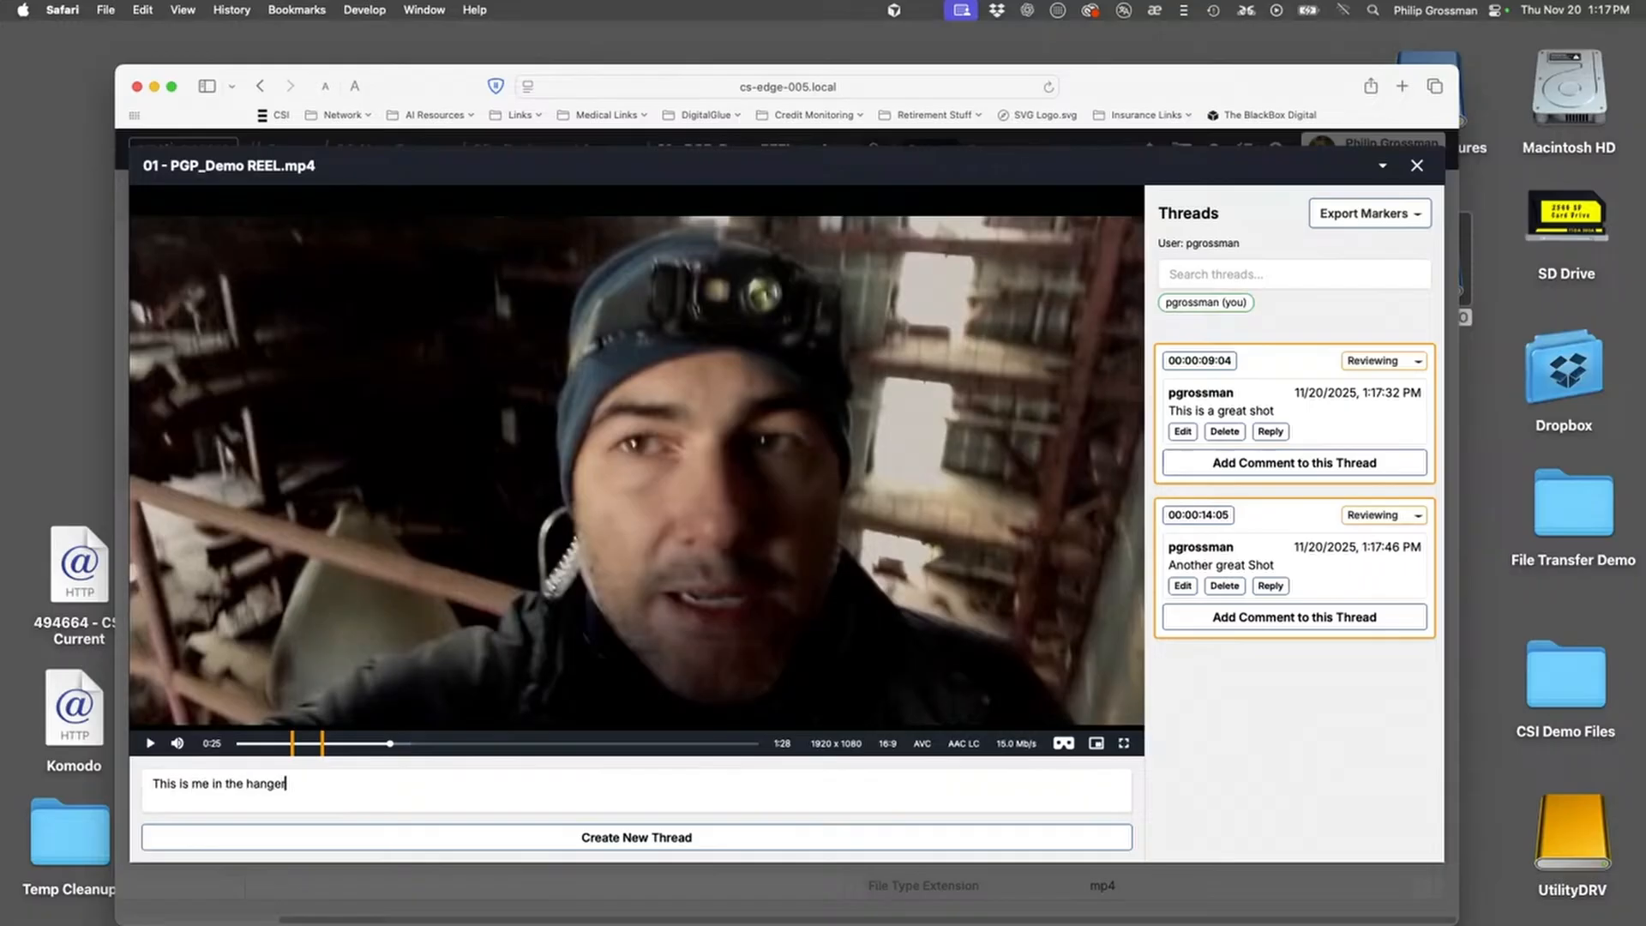
left_click(683, 840)
Play the reel from about 0:03 and skip ahead to just before the first comment marker
left_click(257, 743)
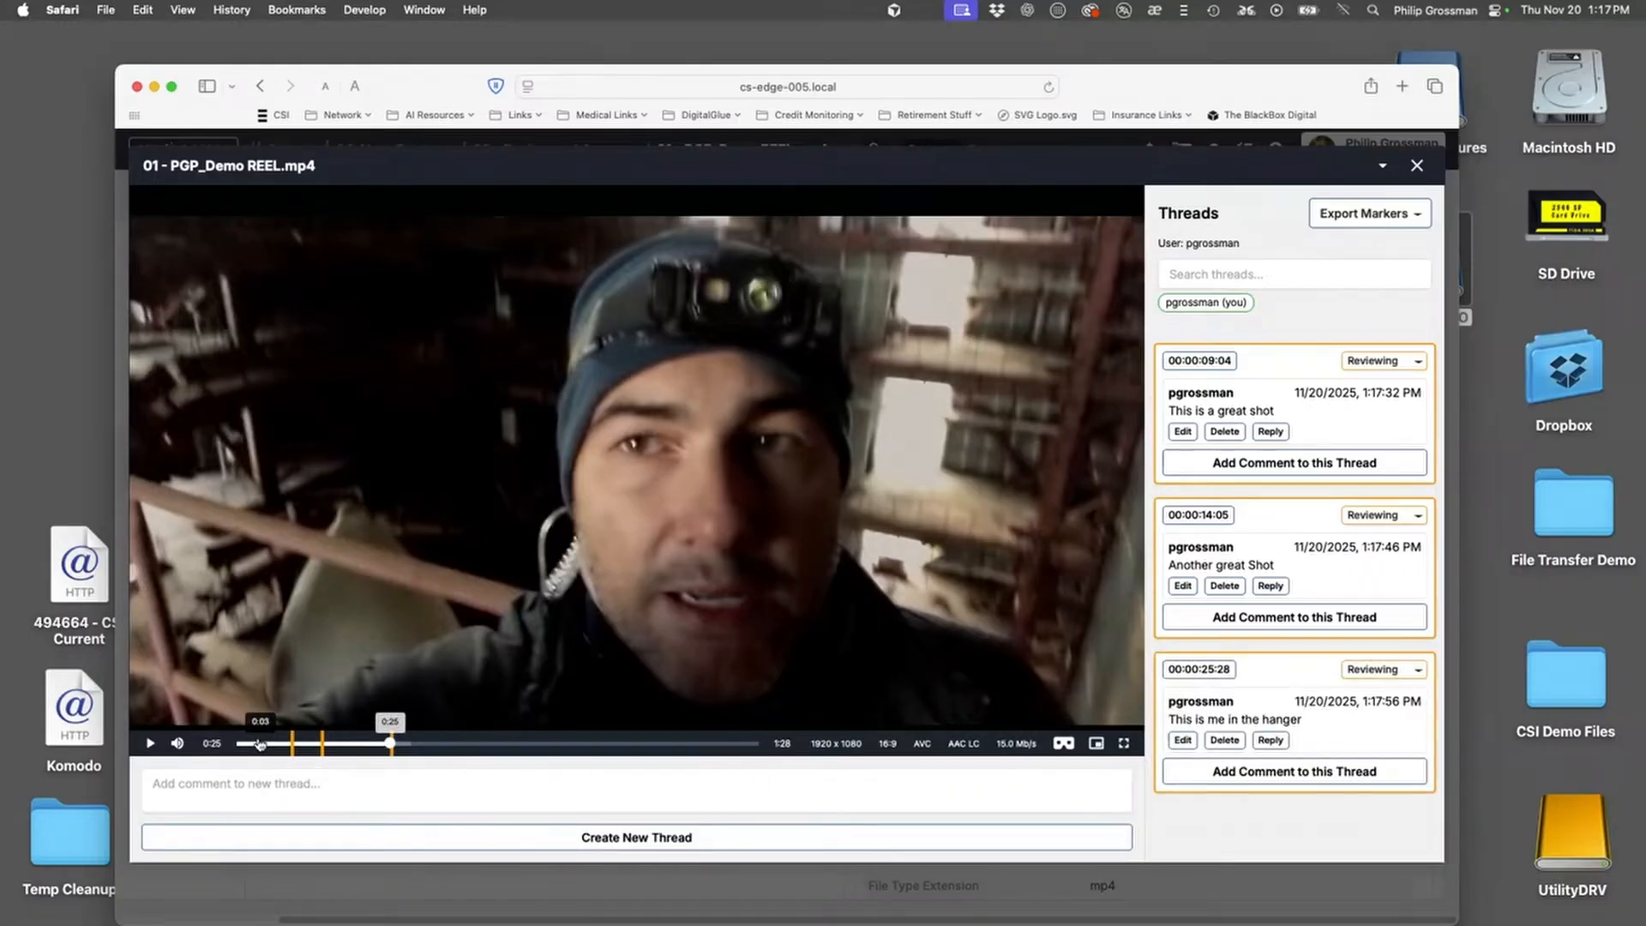
key("space")
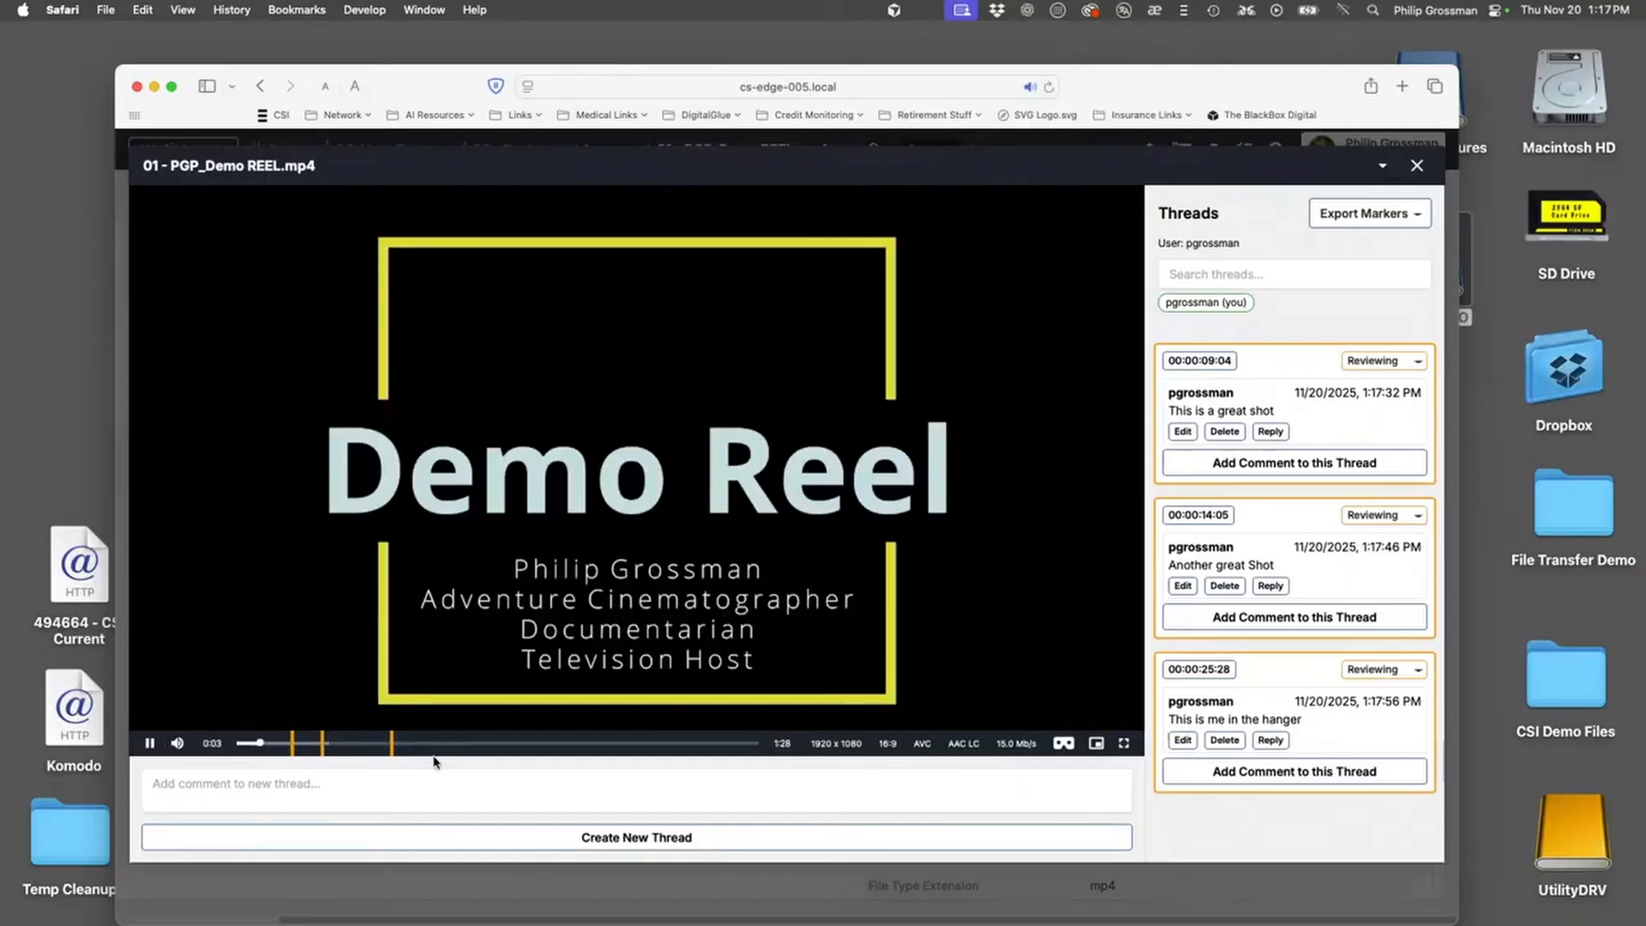
left_click(283, 745)
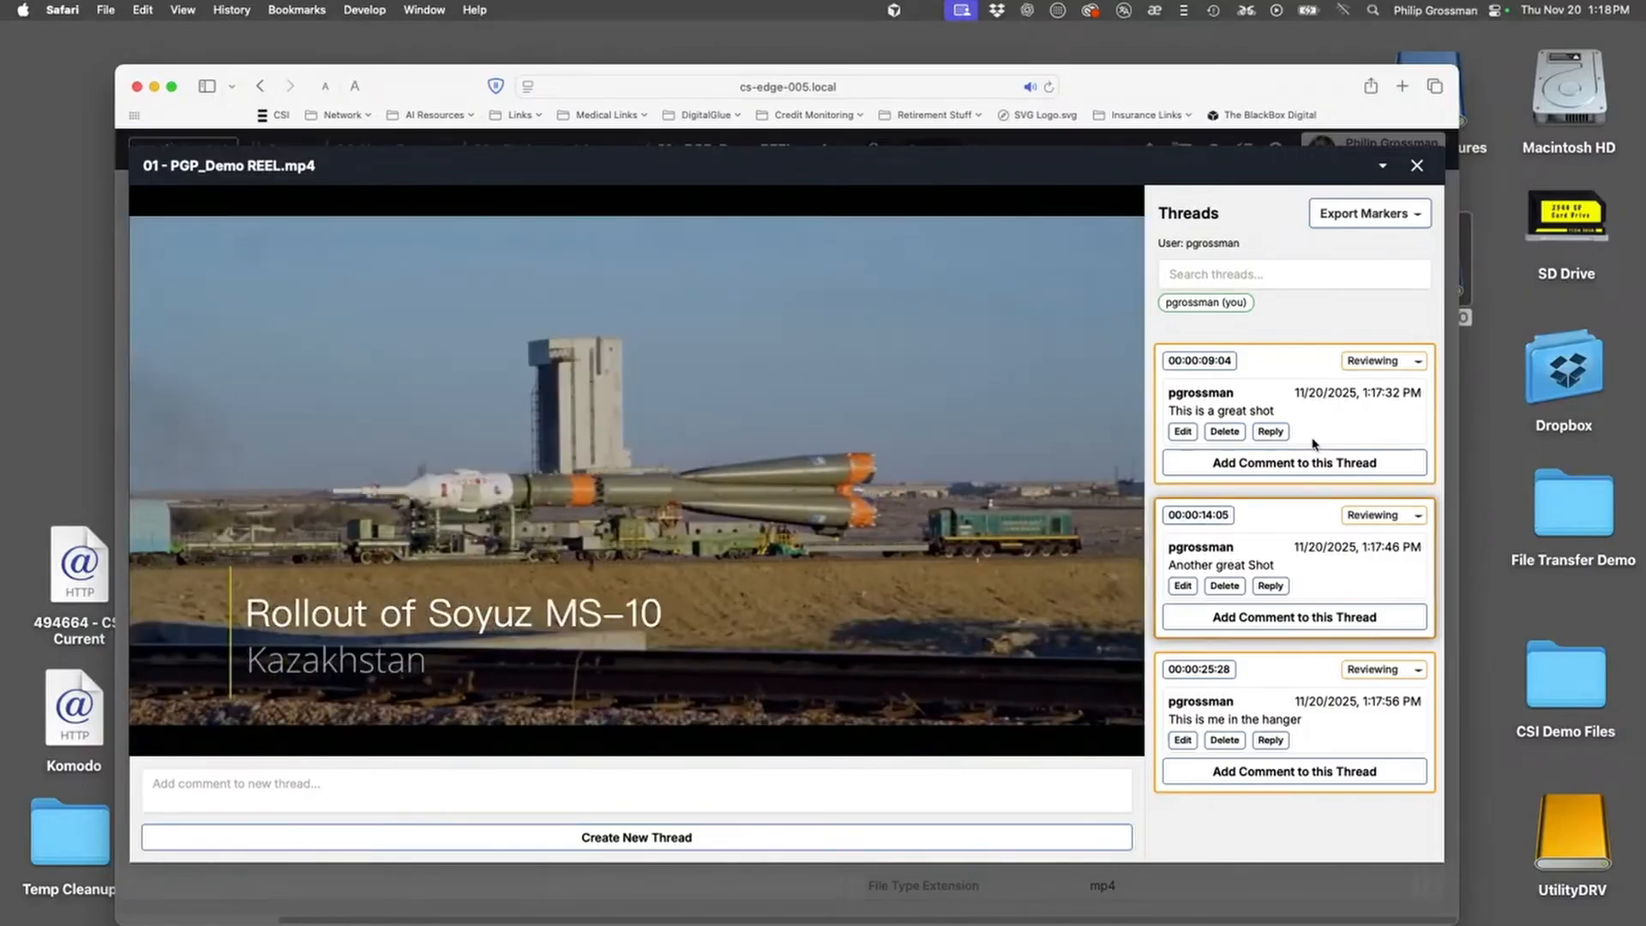
Check the editing of the "This is a great shot" comment without changing it, and post the reply "Your right this is a great shot"
left_click(1183, 431)
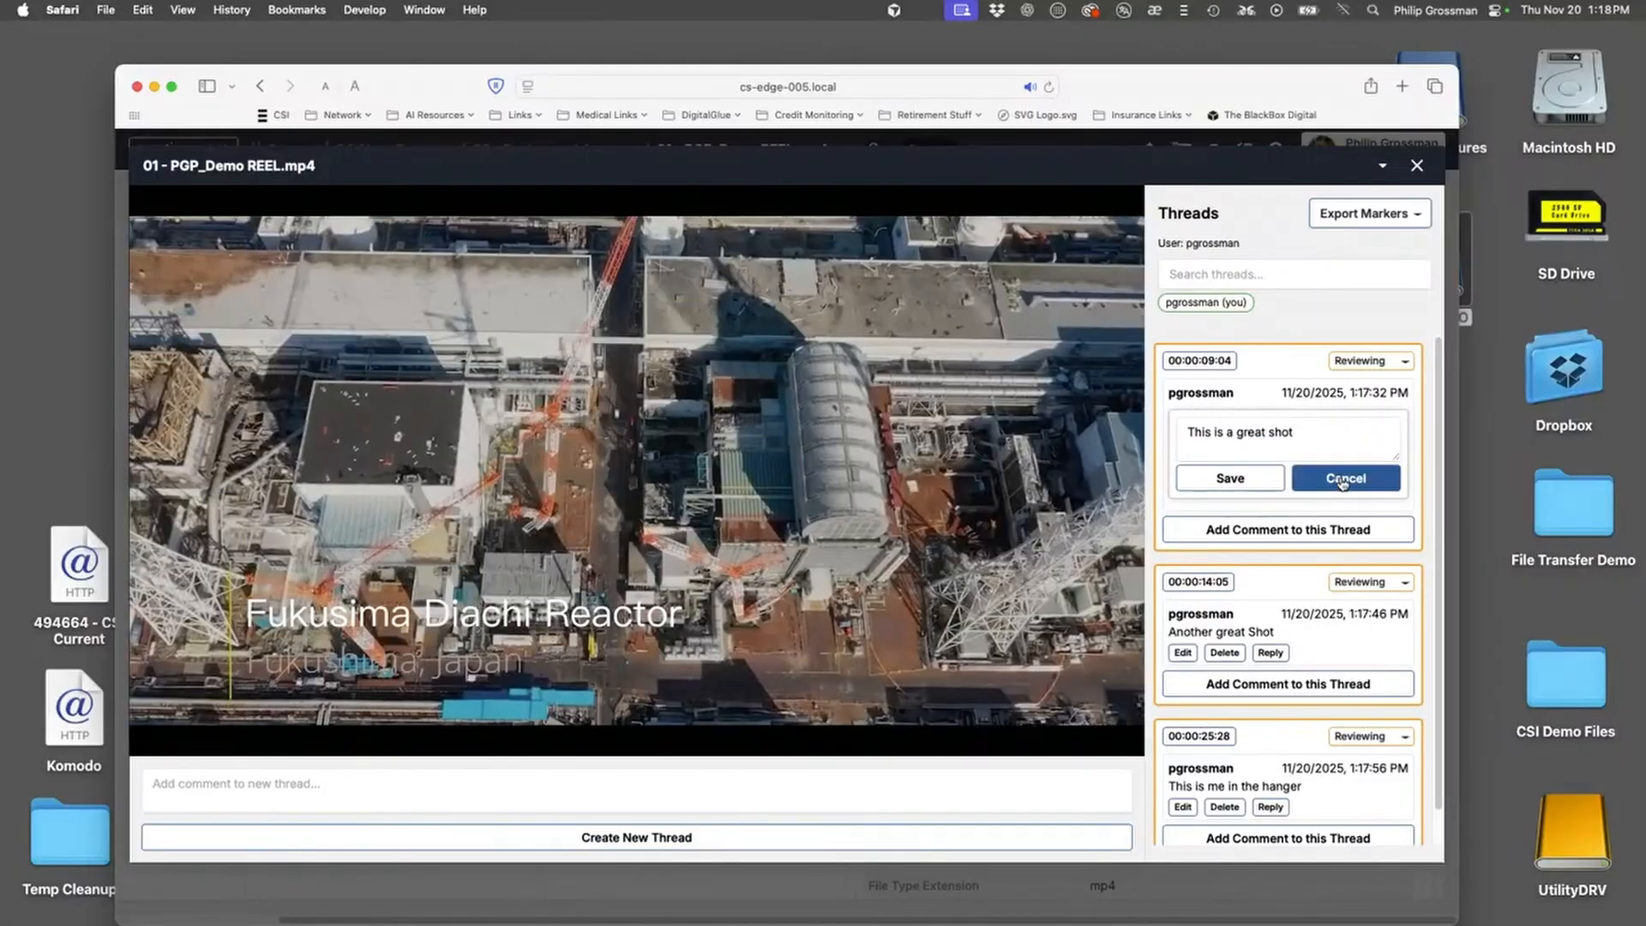
left_click(1342, 477)
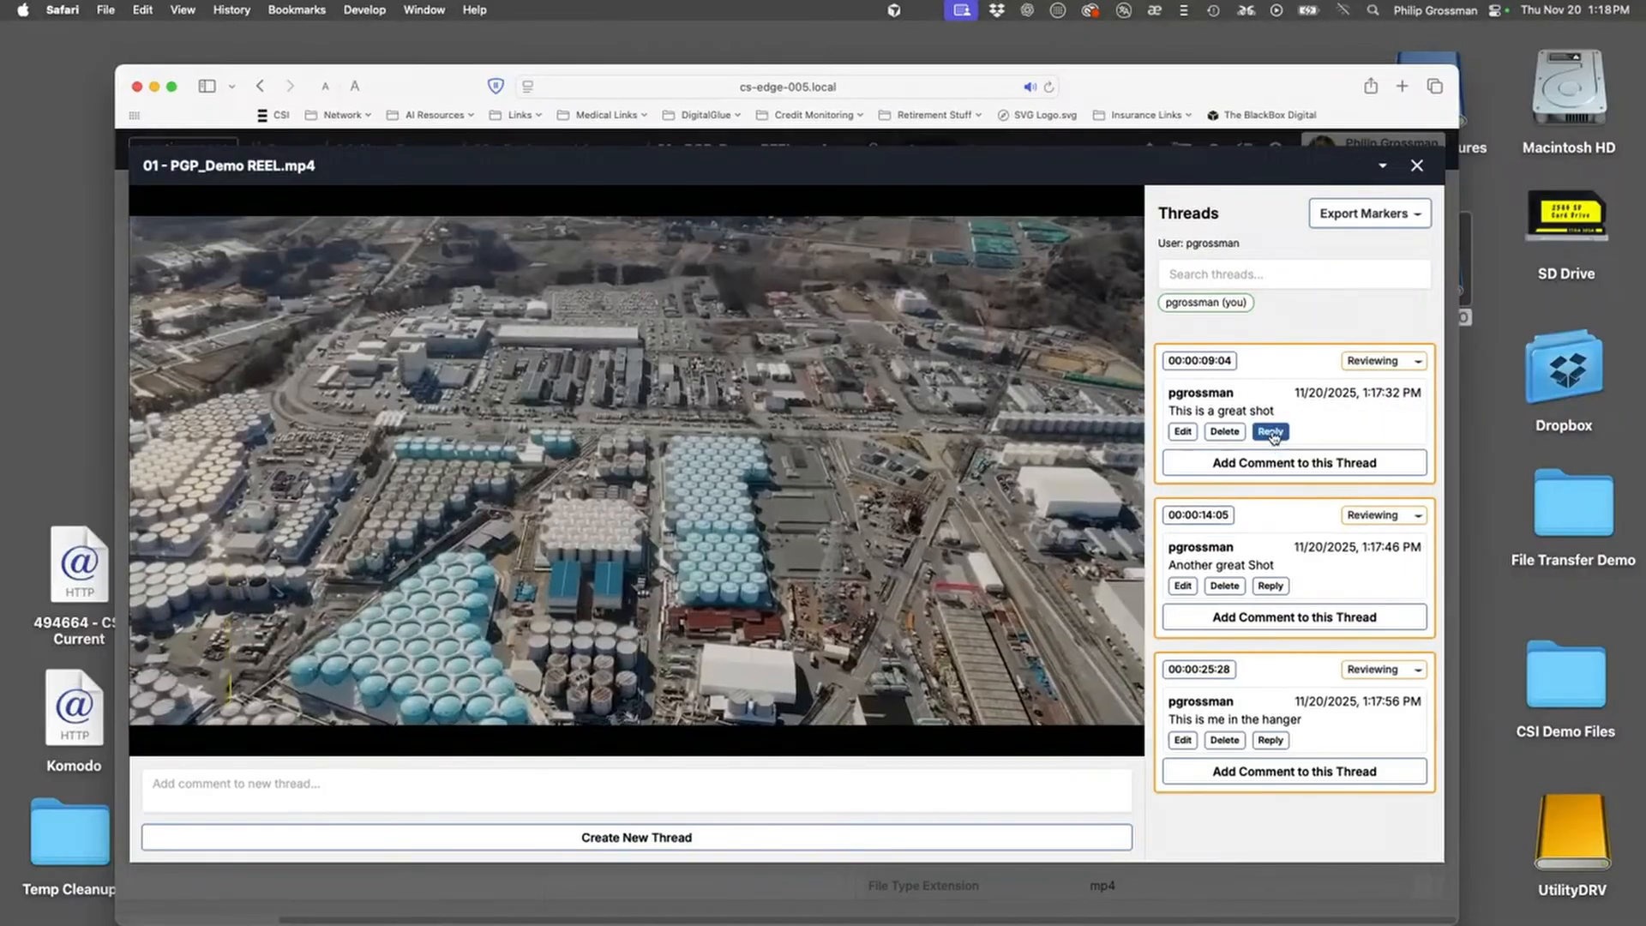
left_click(1270, 432)
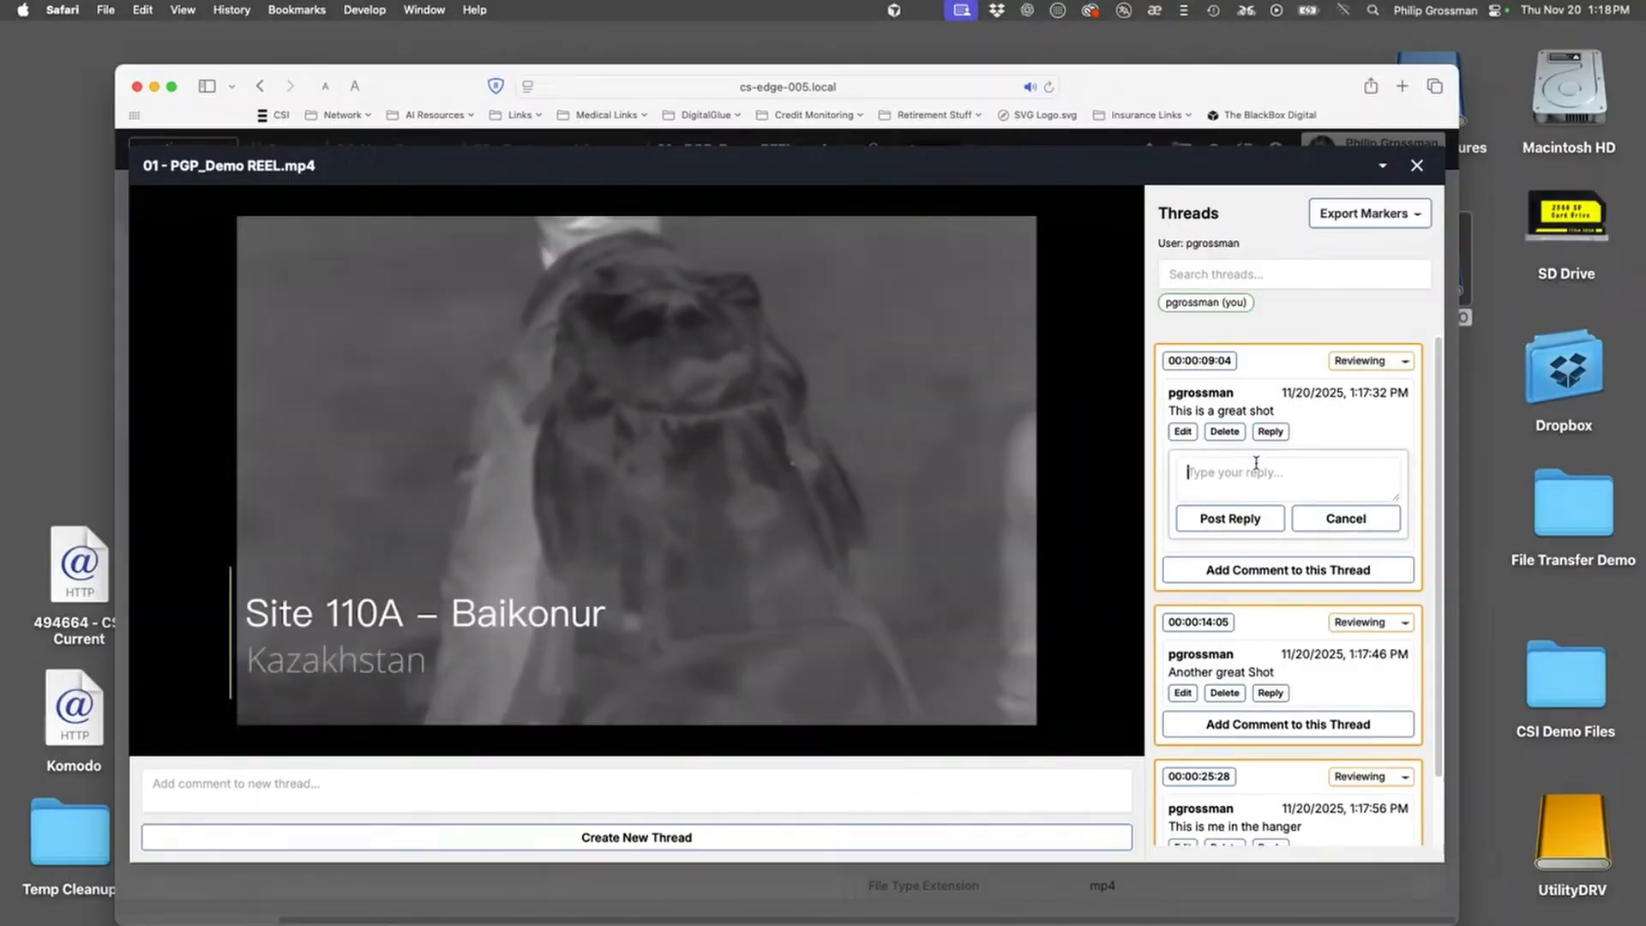
type("YOur")
key("BackSpace")
key("BackSpace")
key("BackSpace")
key("BackSpace")
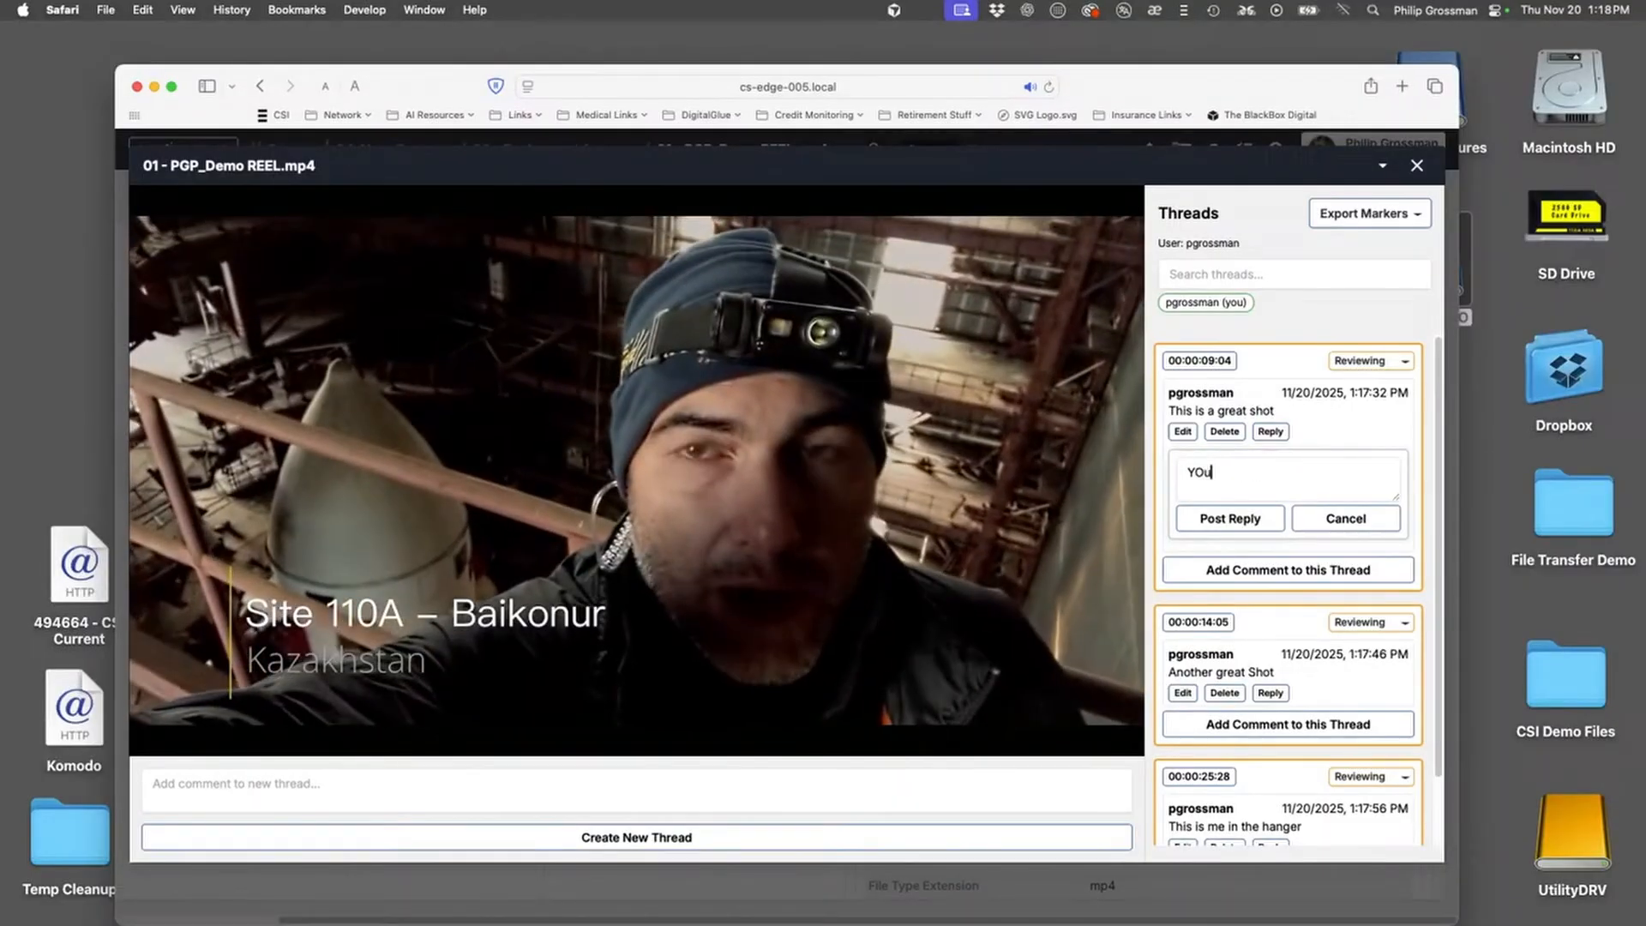
type("our right this ")
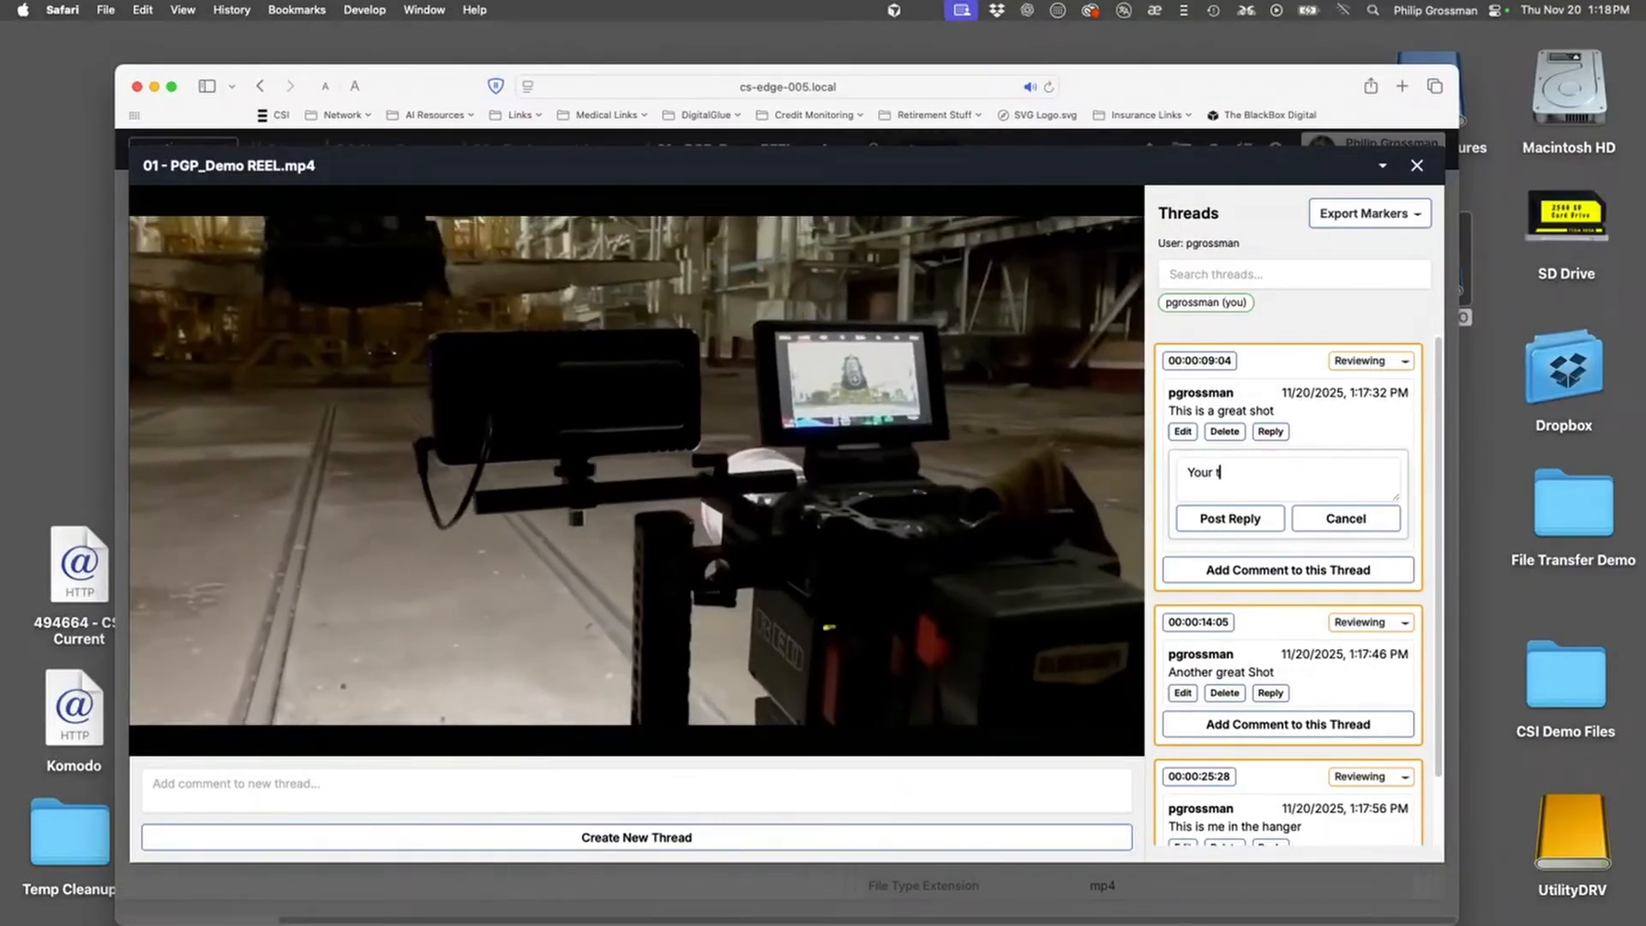
type("is ")
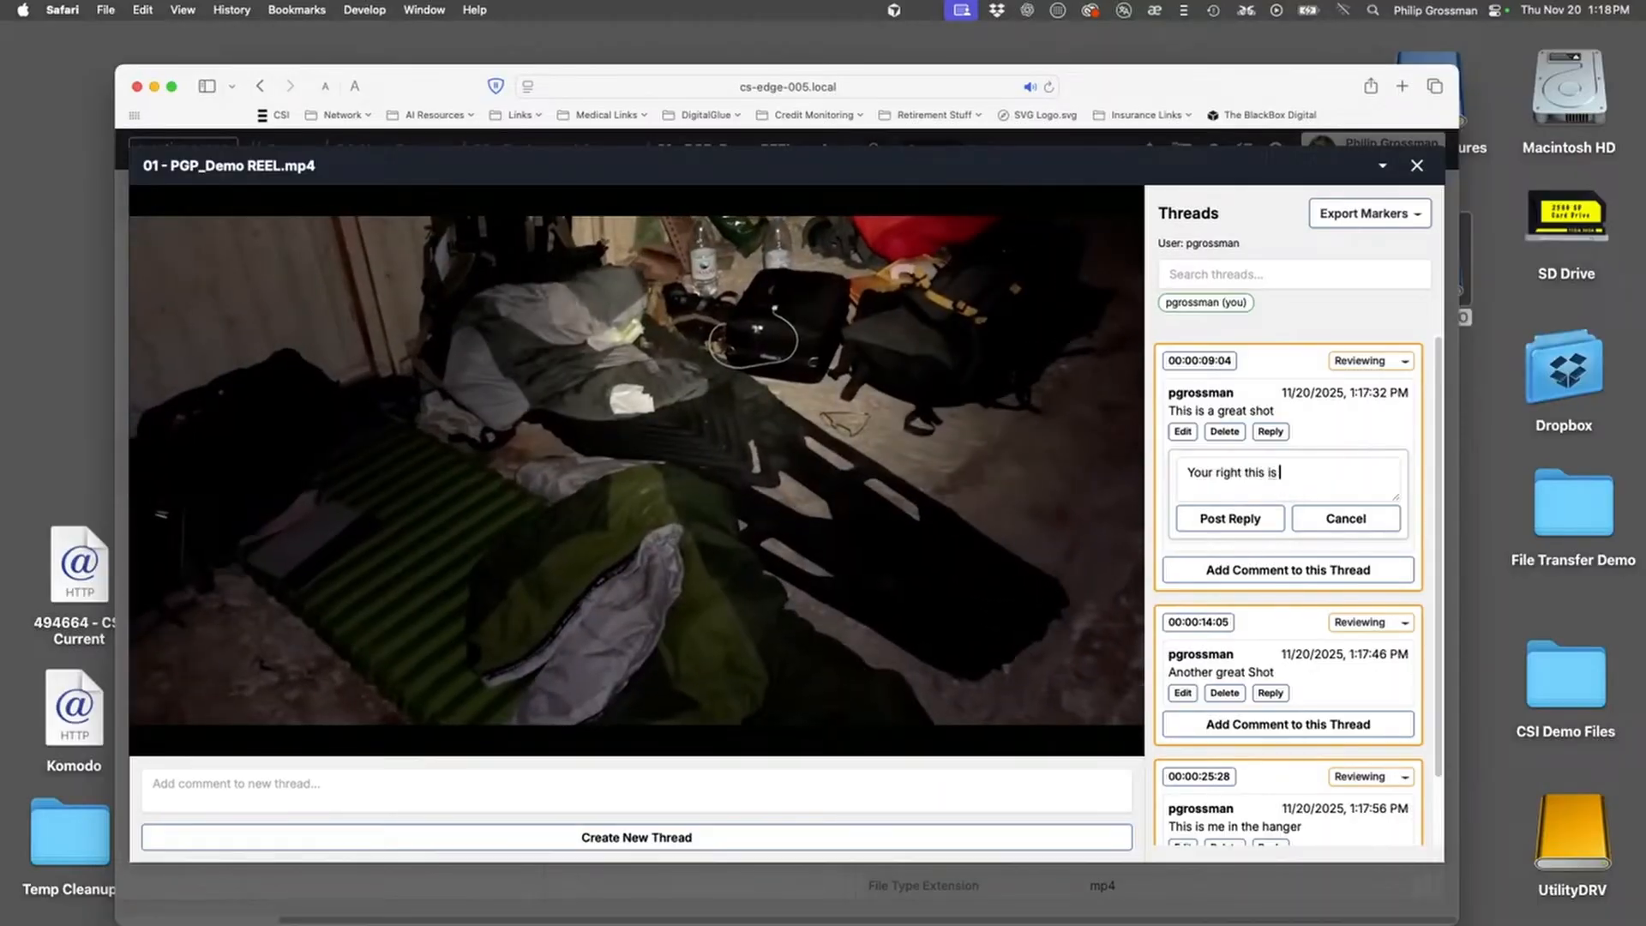
type("a great shot")
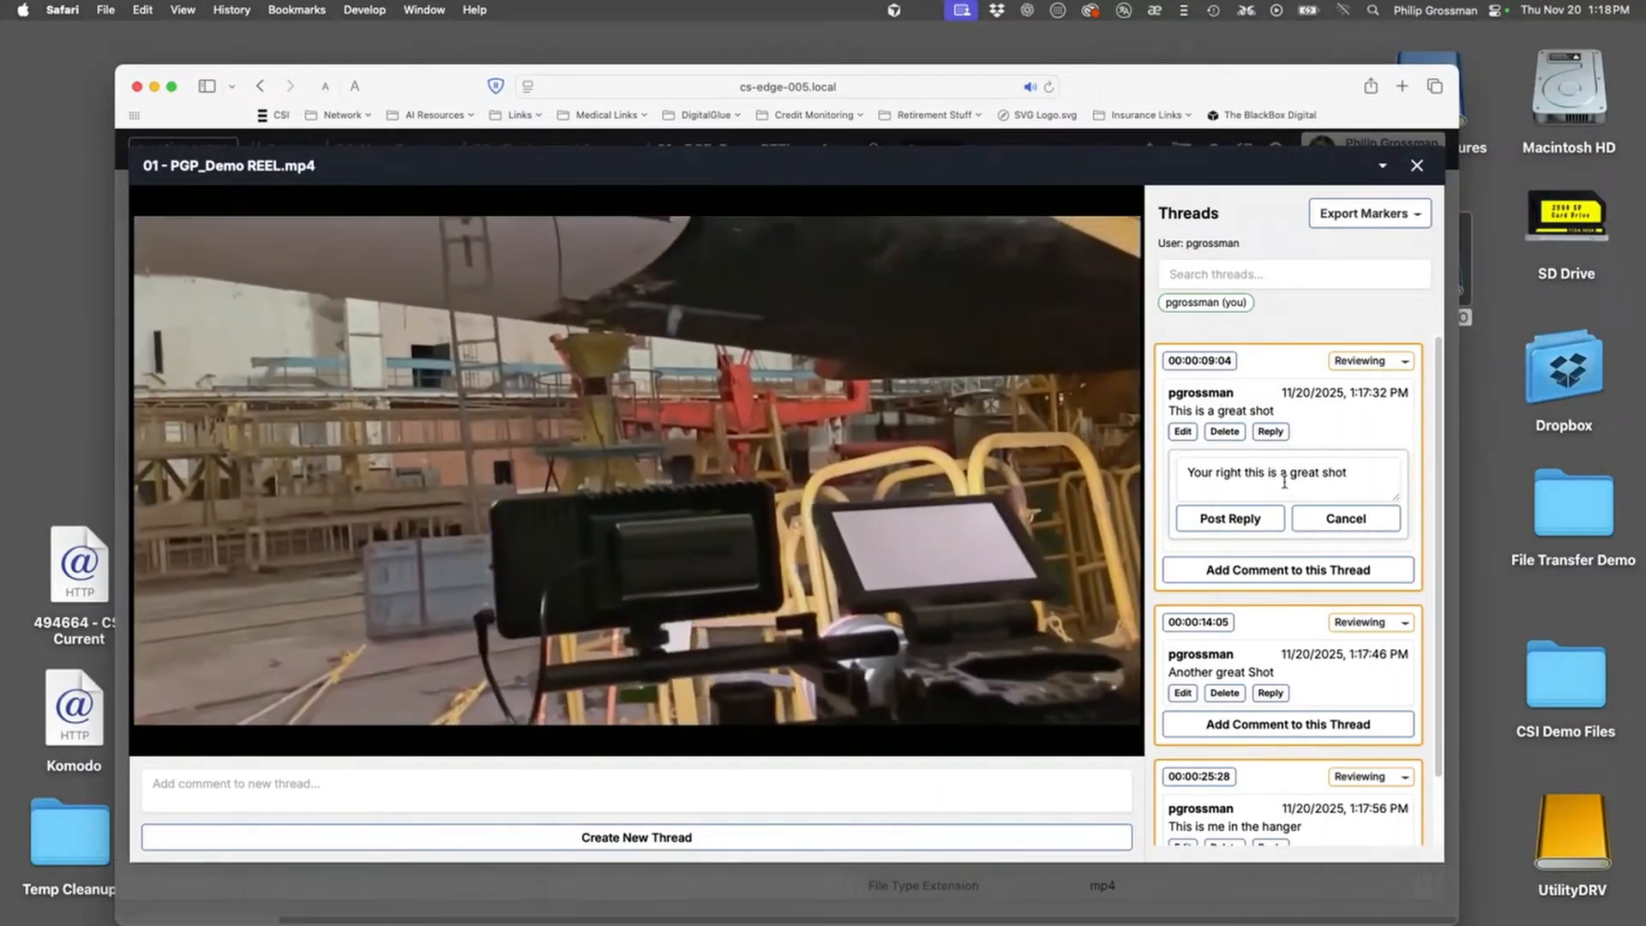
left_click(1257, 514)
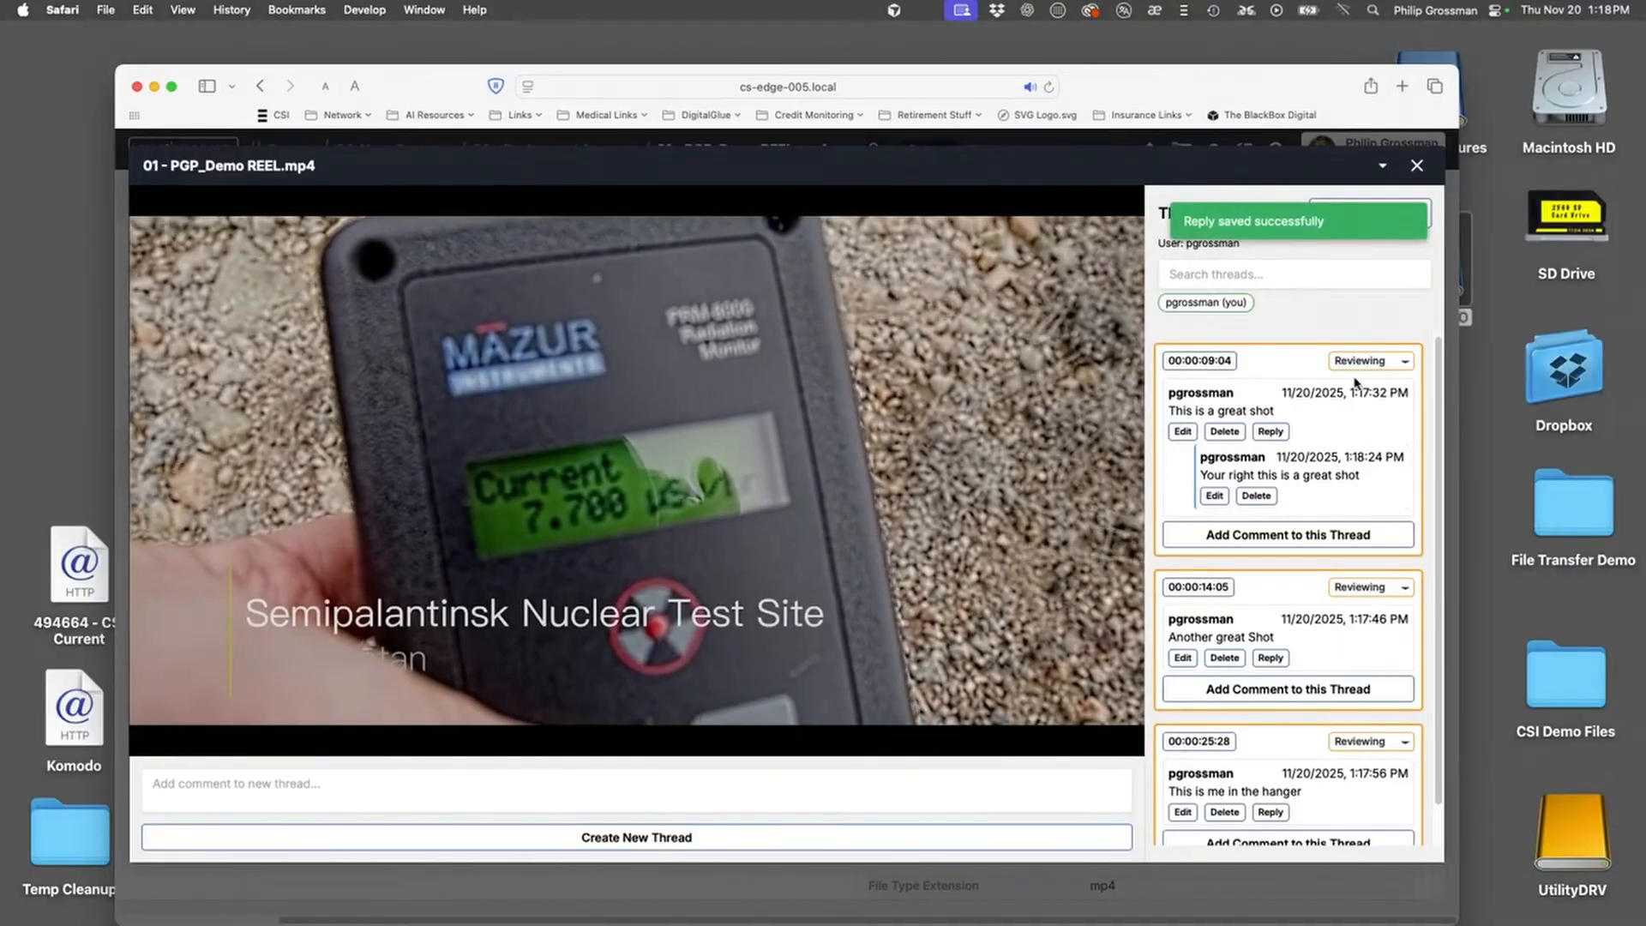
Examine the first thread's review status options and the available marker export formats without choosing any
left_click(1361, 367)
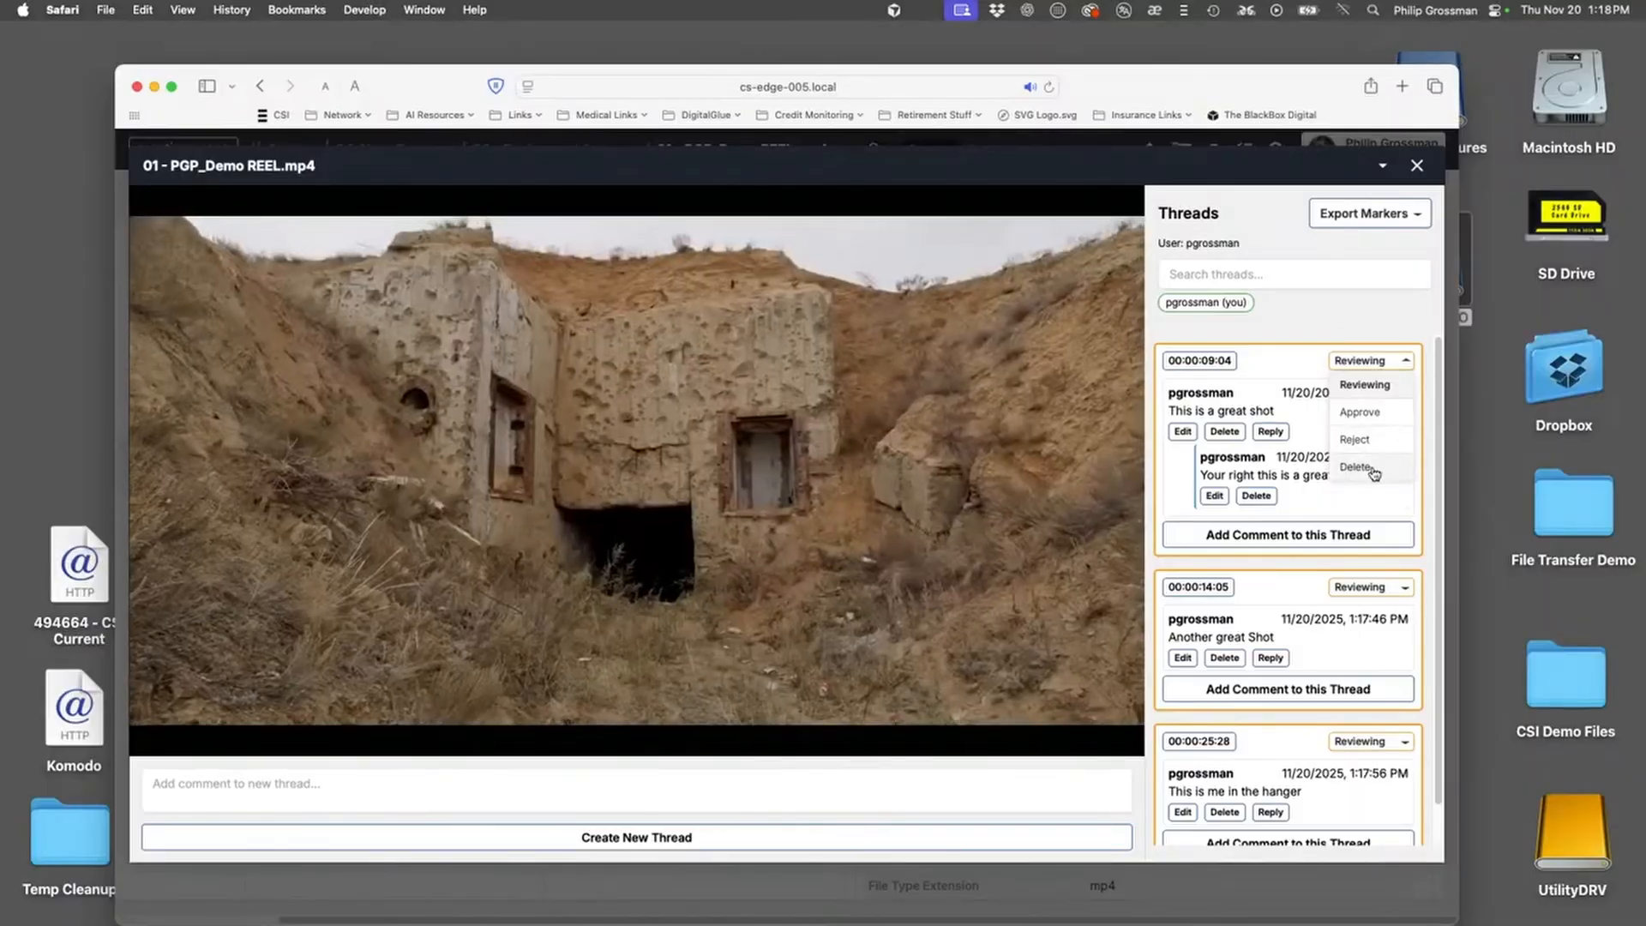
left_click(1319, 329)
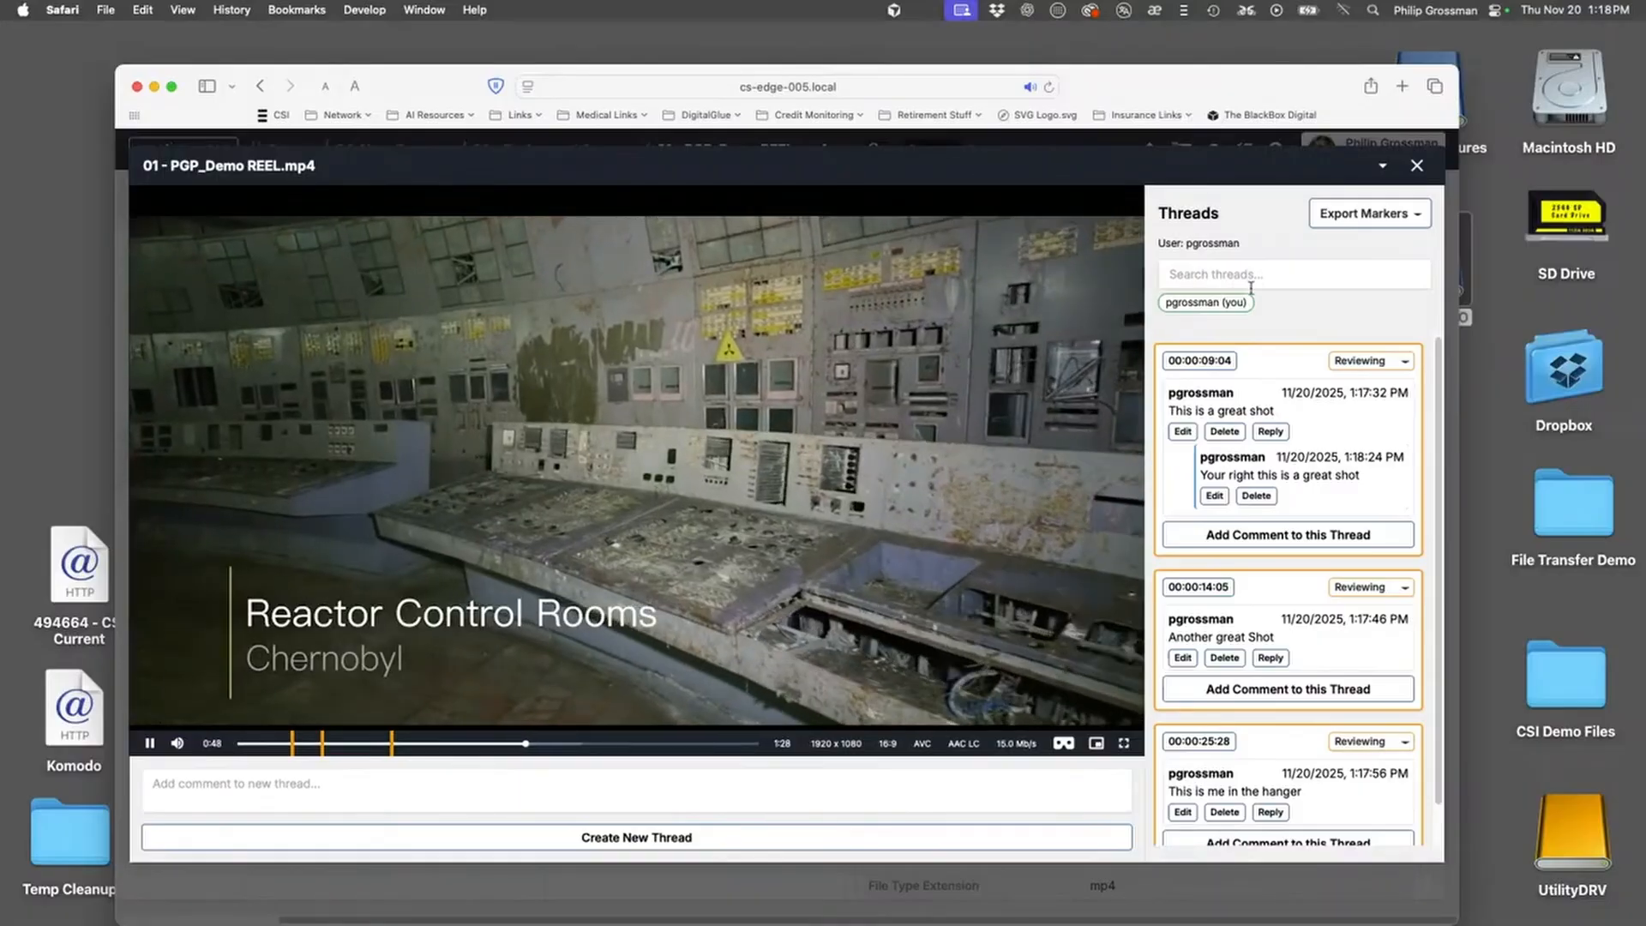
left_click(1357, 216)
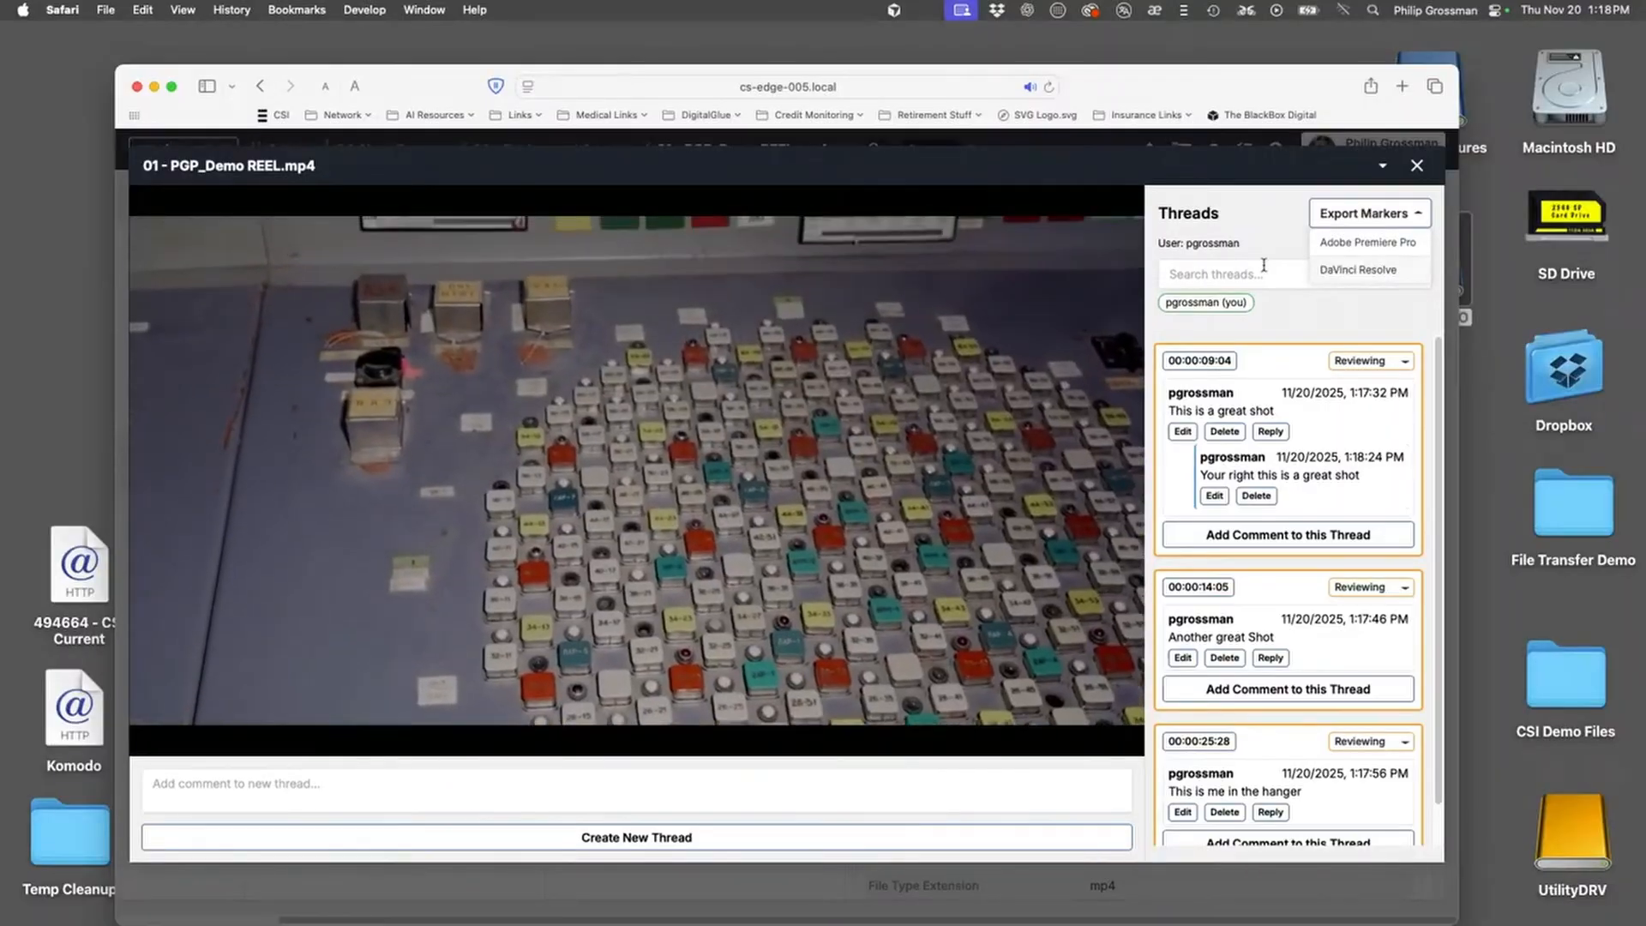
left_click(1261, 225)
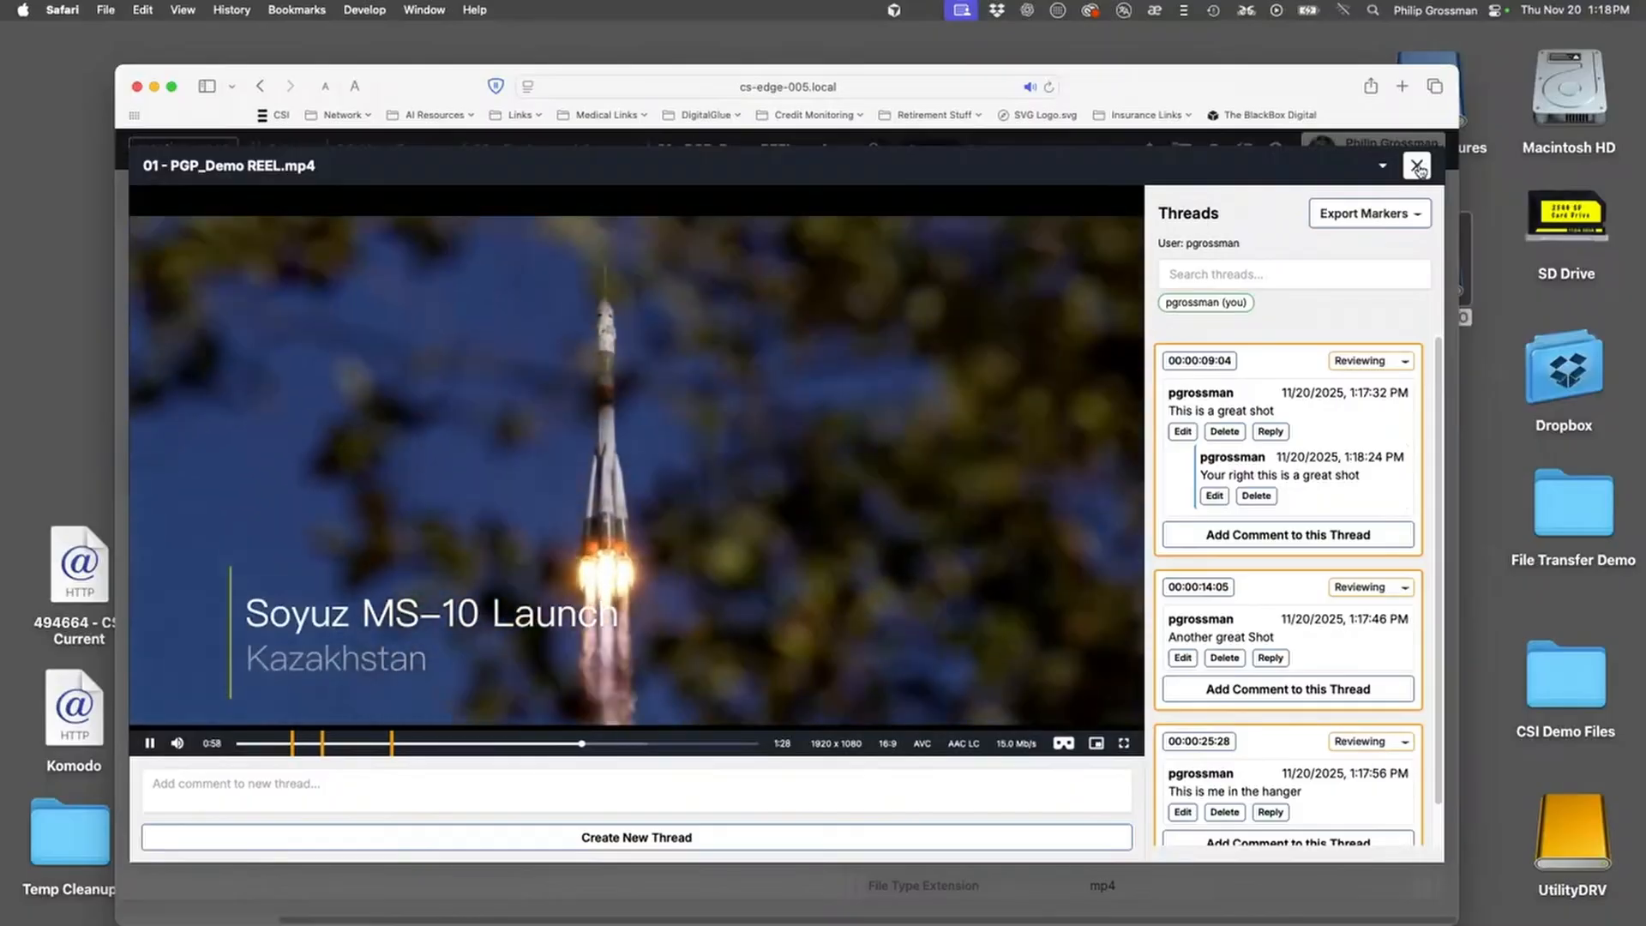
Close the current review and open 01 - PGP_Demo REEL_1.mp4 from 06-Review and Approve in 02-PROJECT-DEMOS for review
left_click(1416, 166)
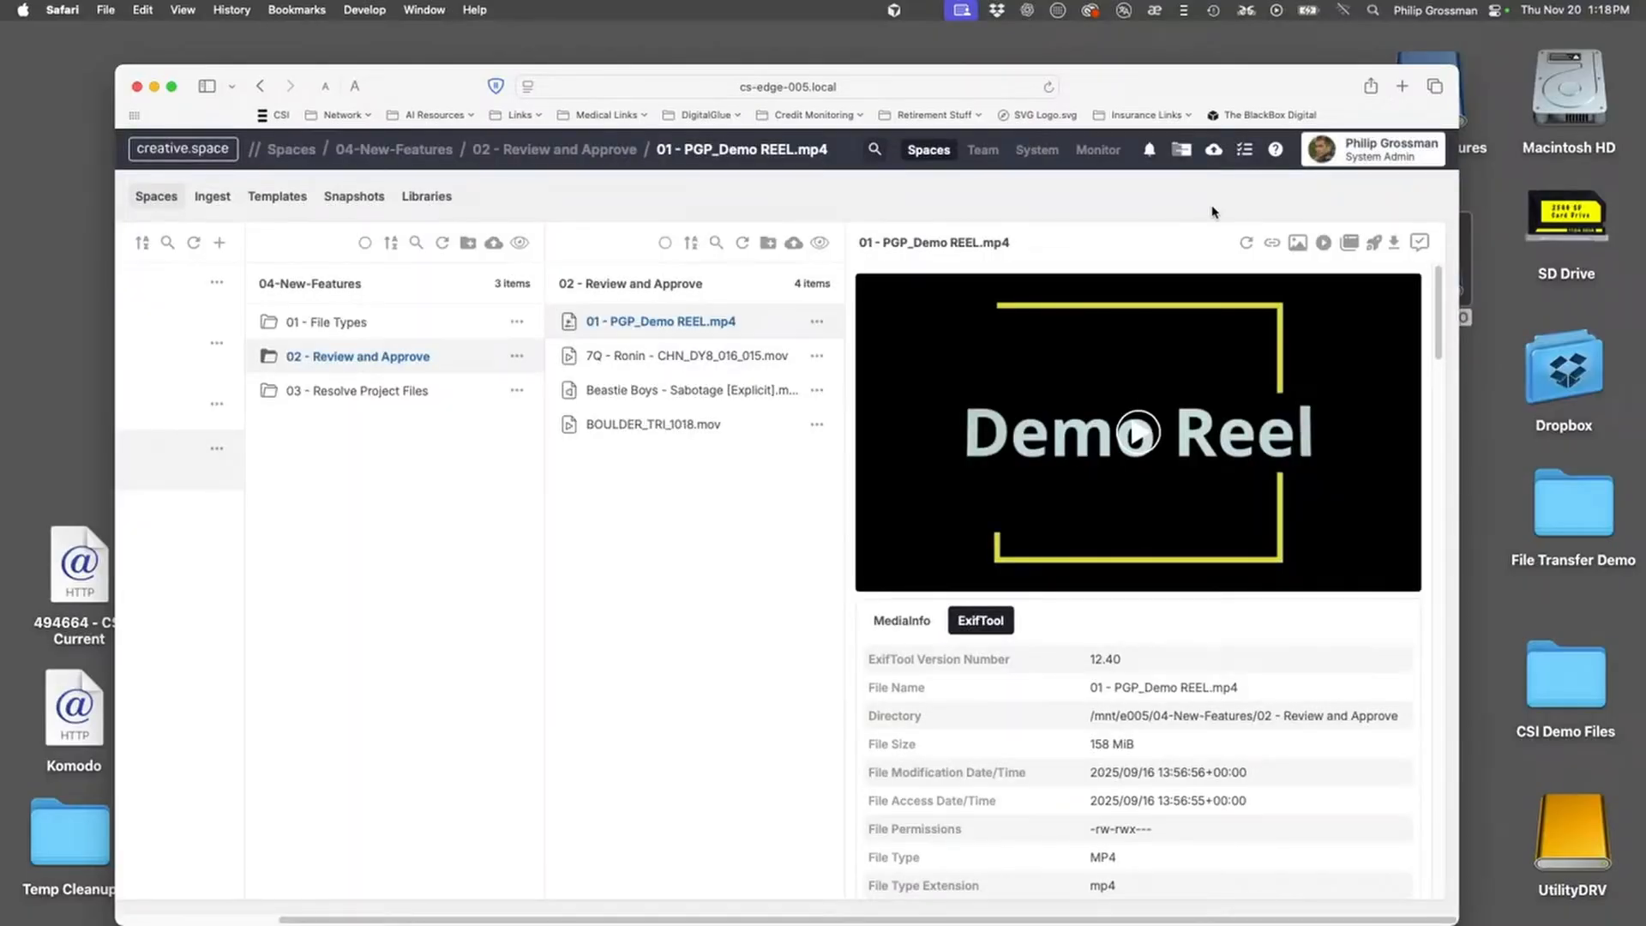
left_click(1271, 248)
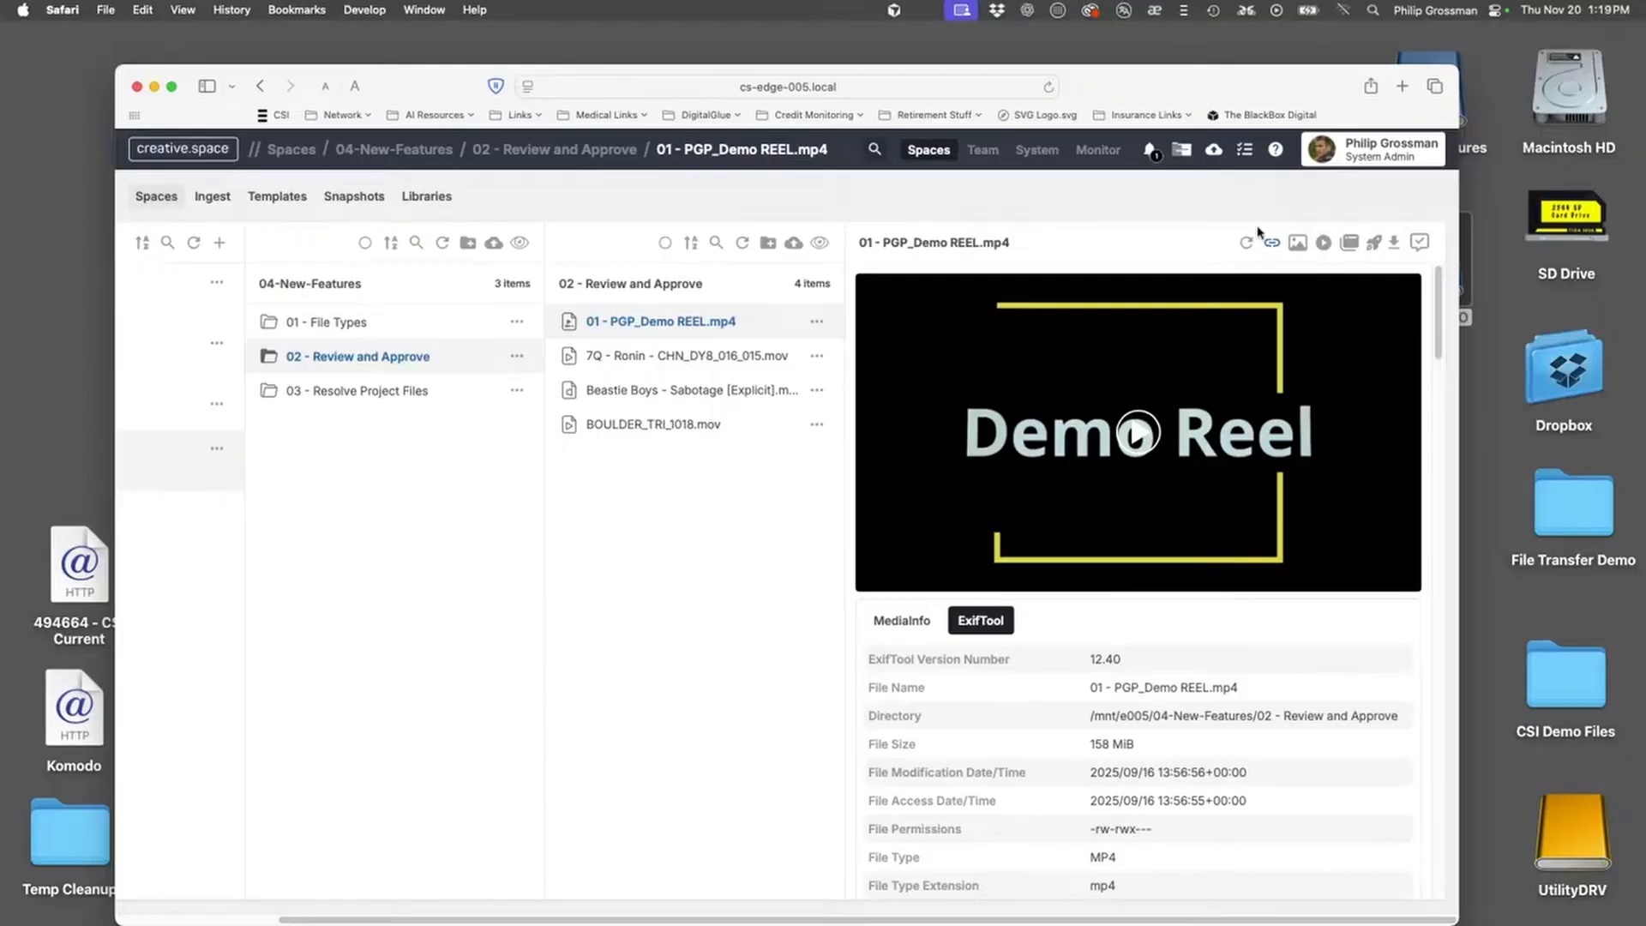
mouse_move(372, 919)
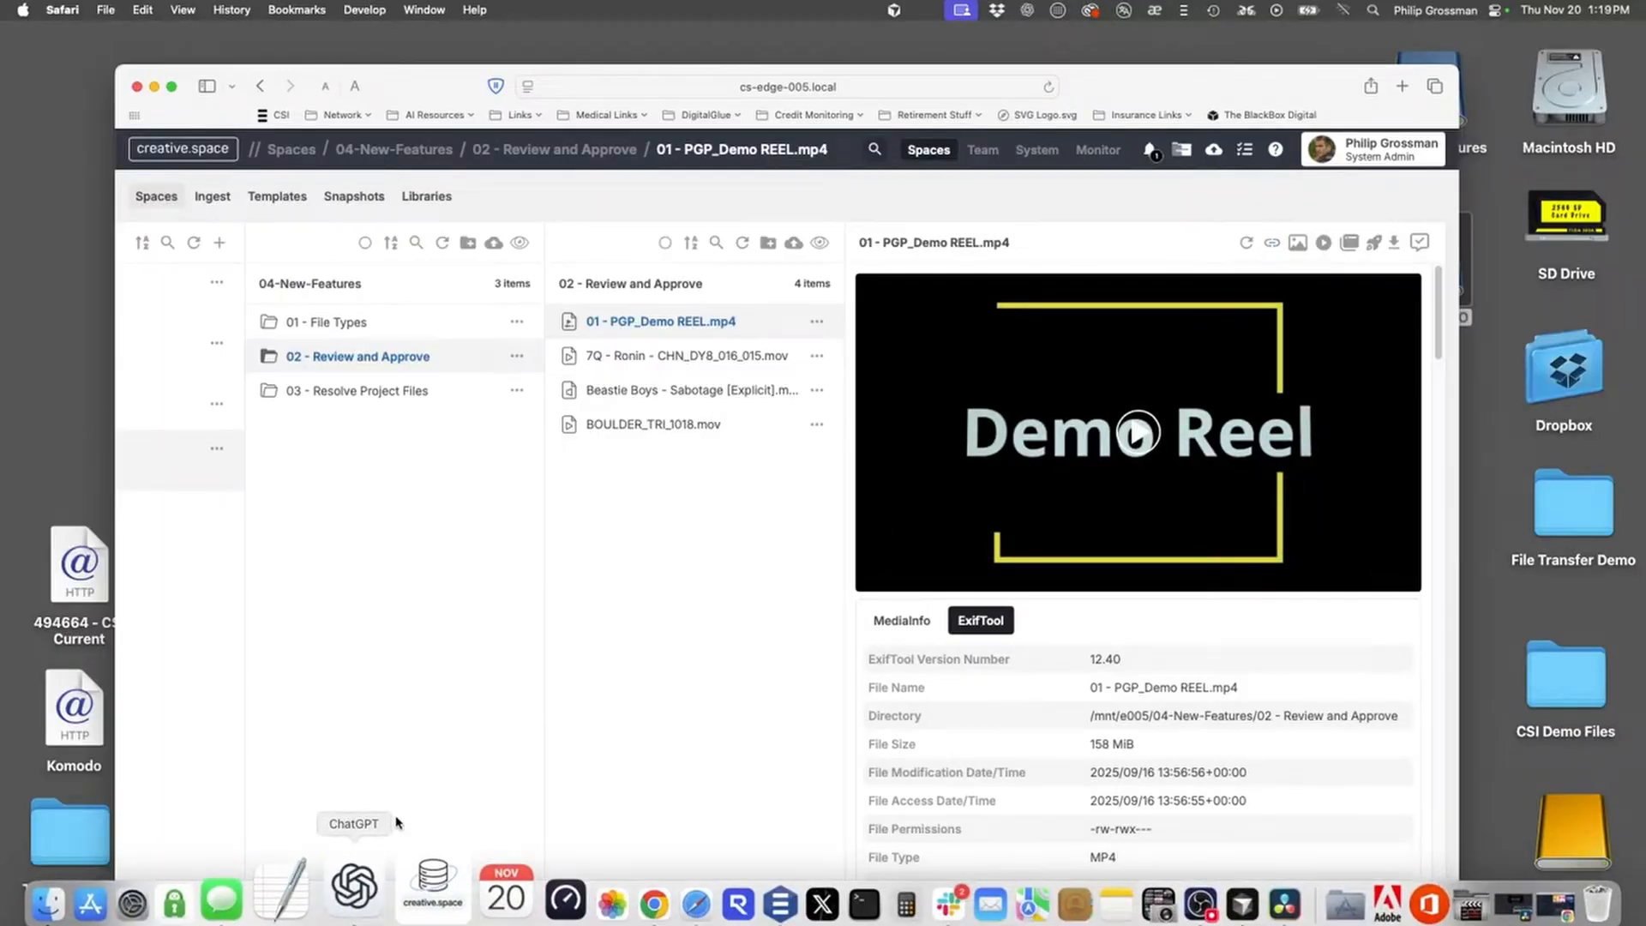
left_click_drag(352, 920, 167, 895)
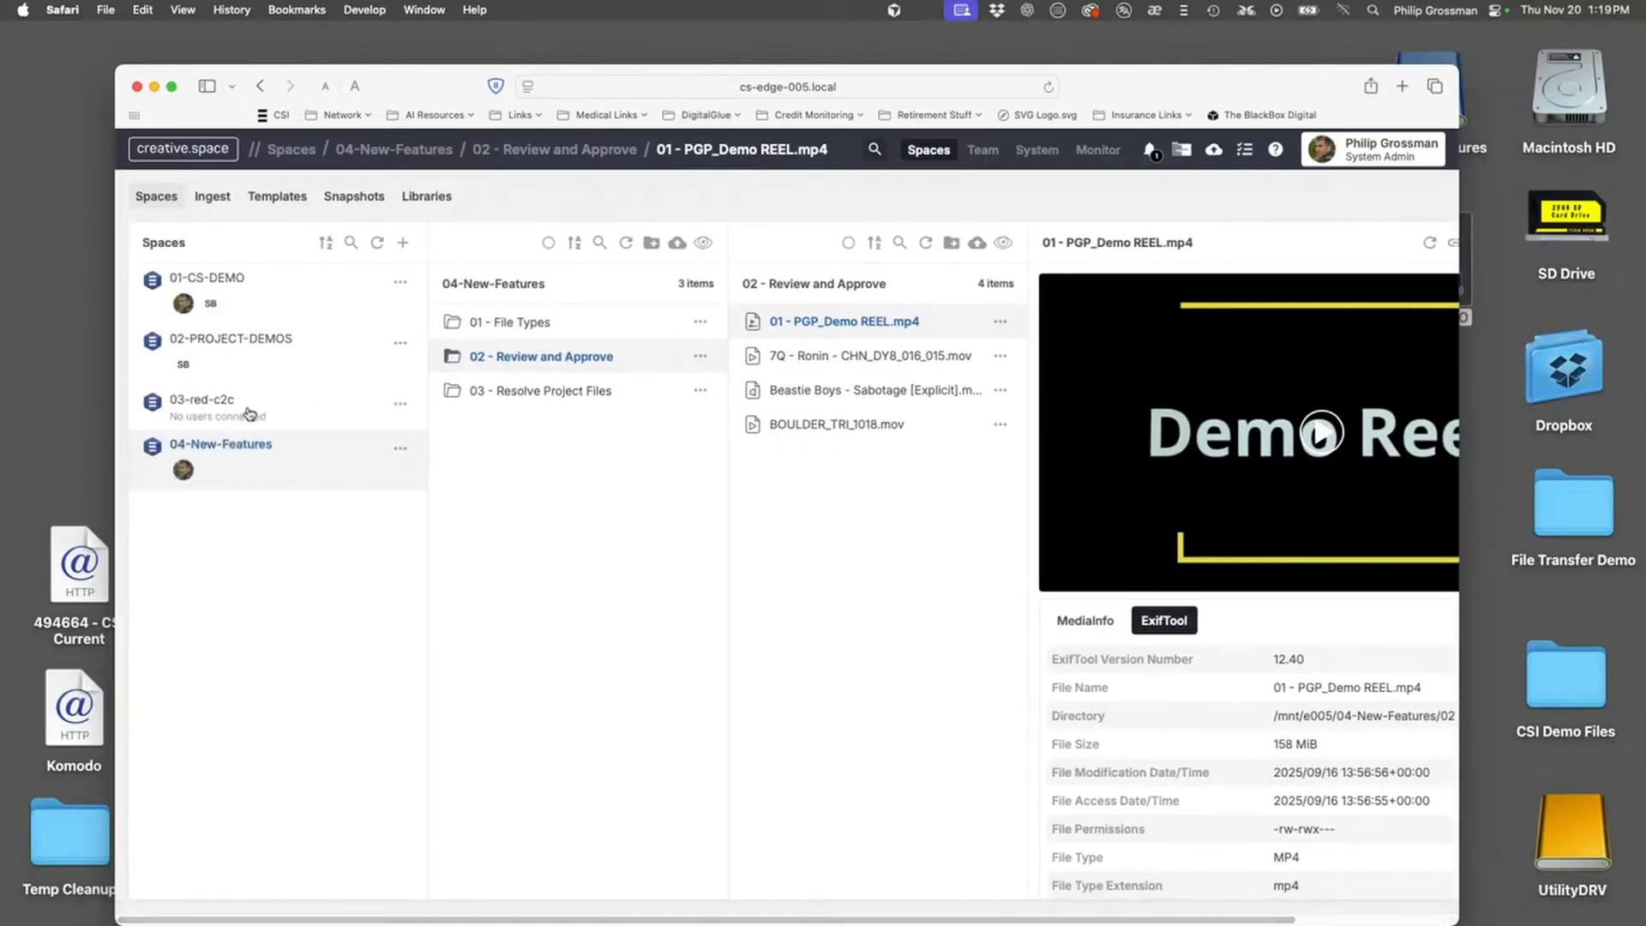
left_click(237, 342)
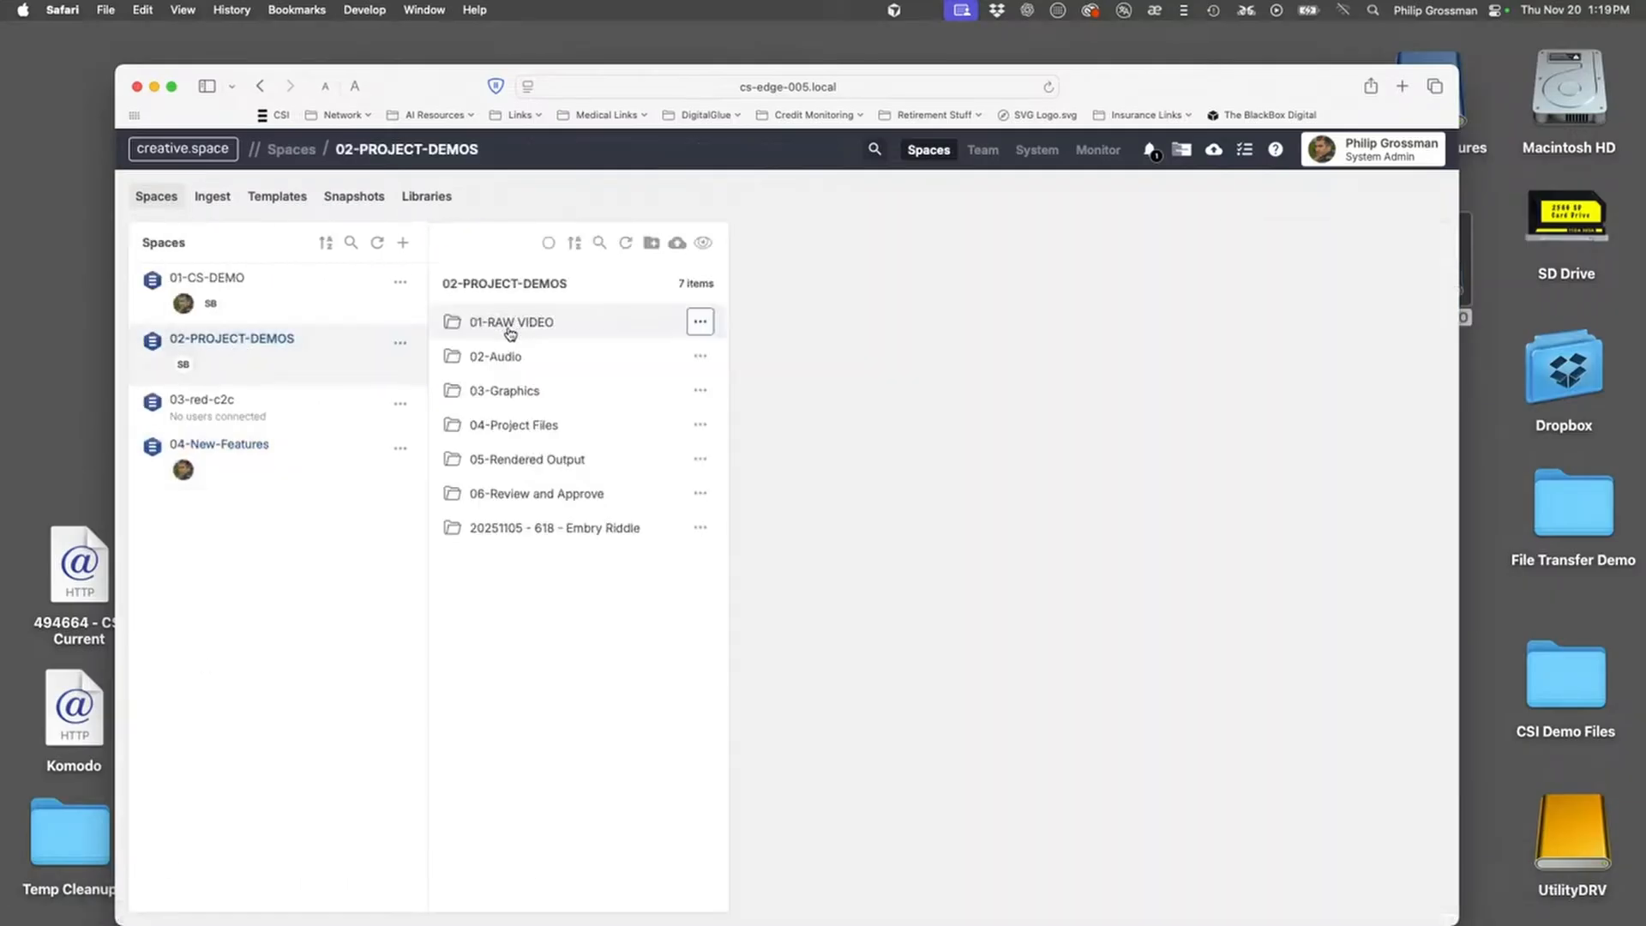
left_click(517, 494)
left_click(934, 322)
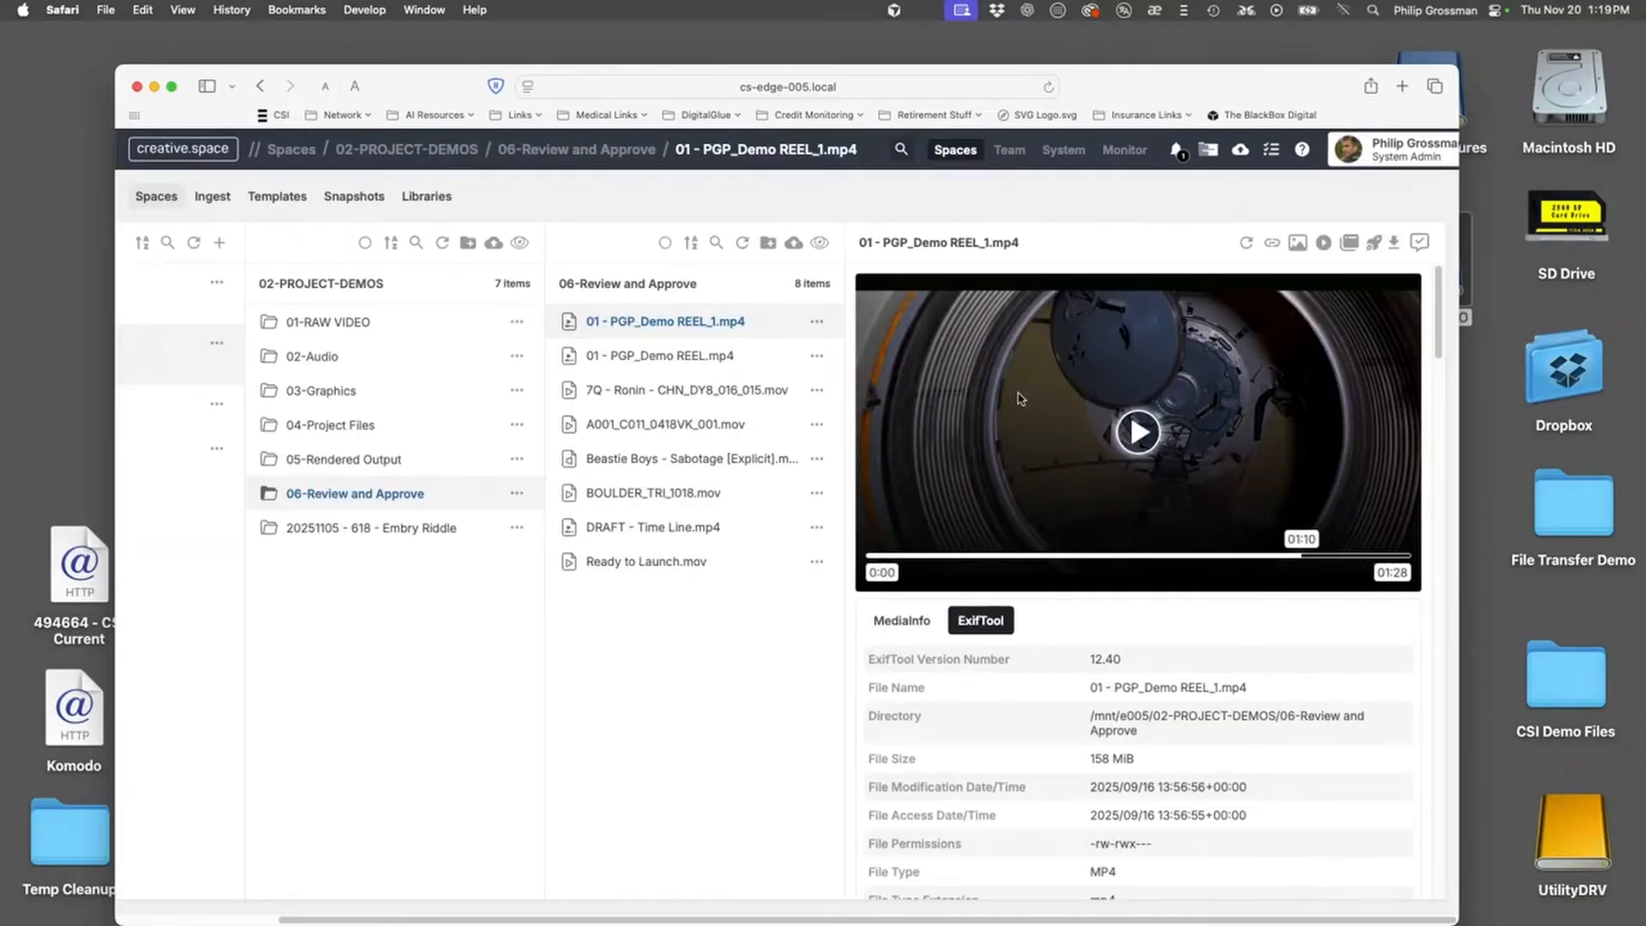
left_click(1423, 242)
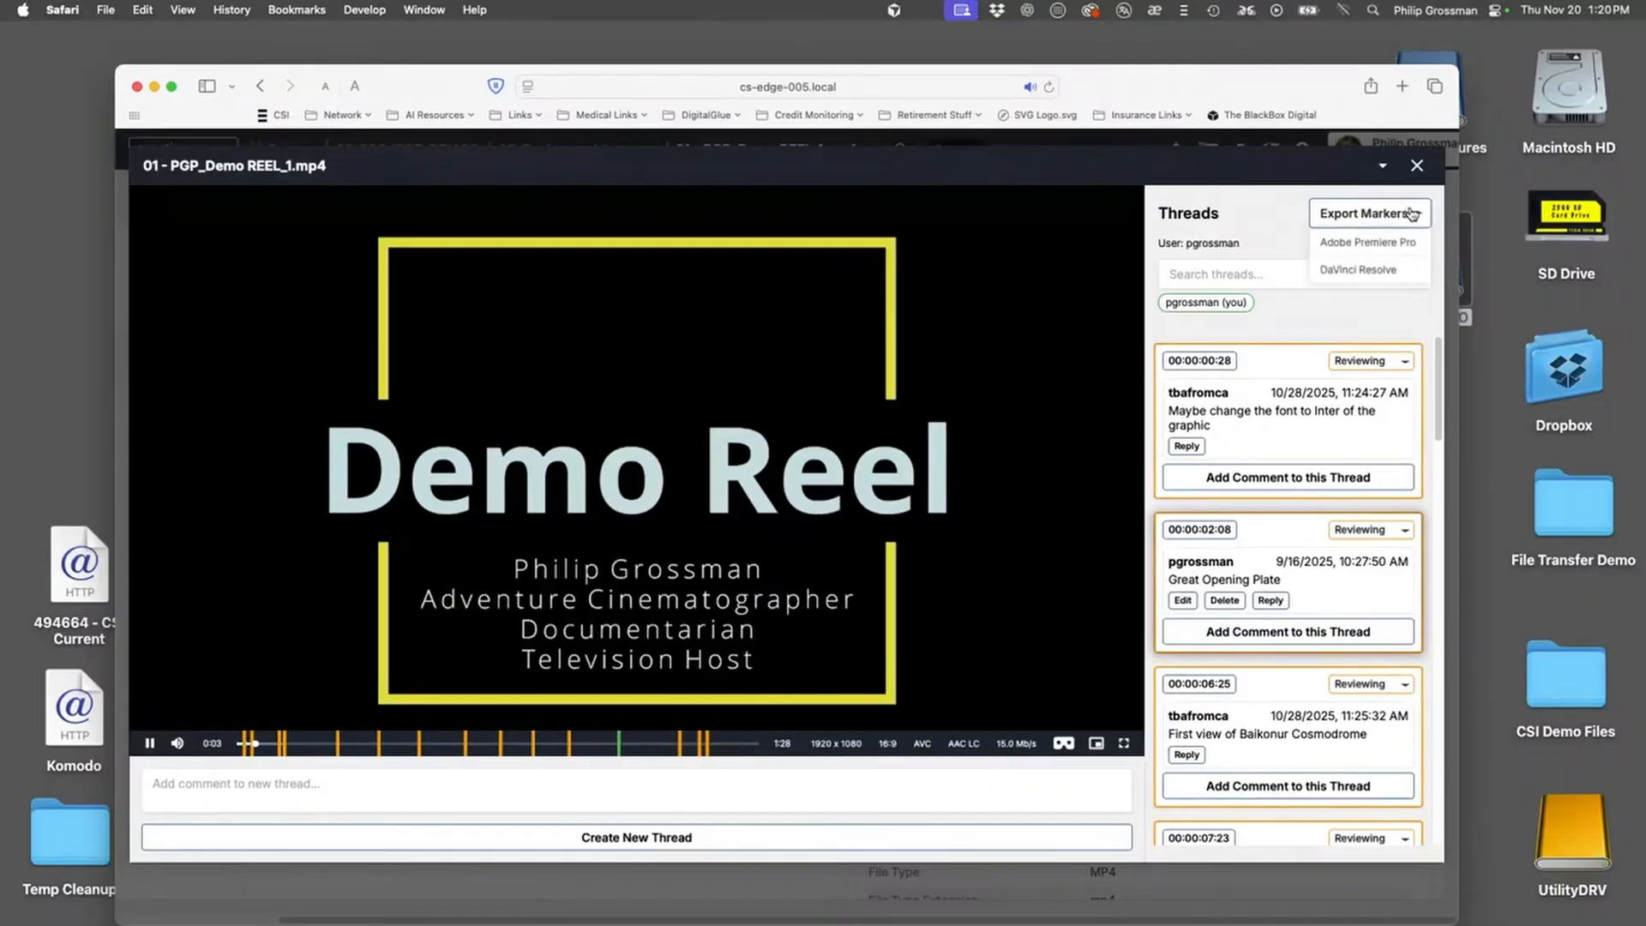
Export the reel's markers for DaVinci Resolve, close the review and locate the exported EDL file on the desktop
left_click(1368, 271)
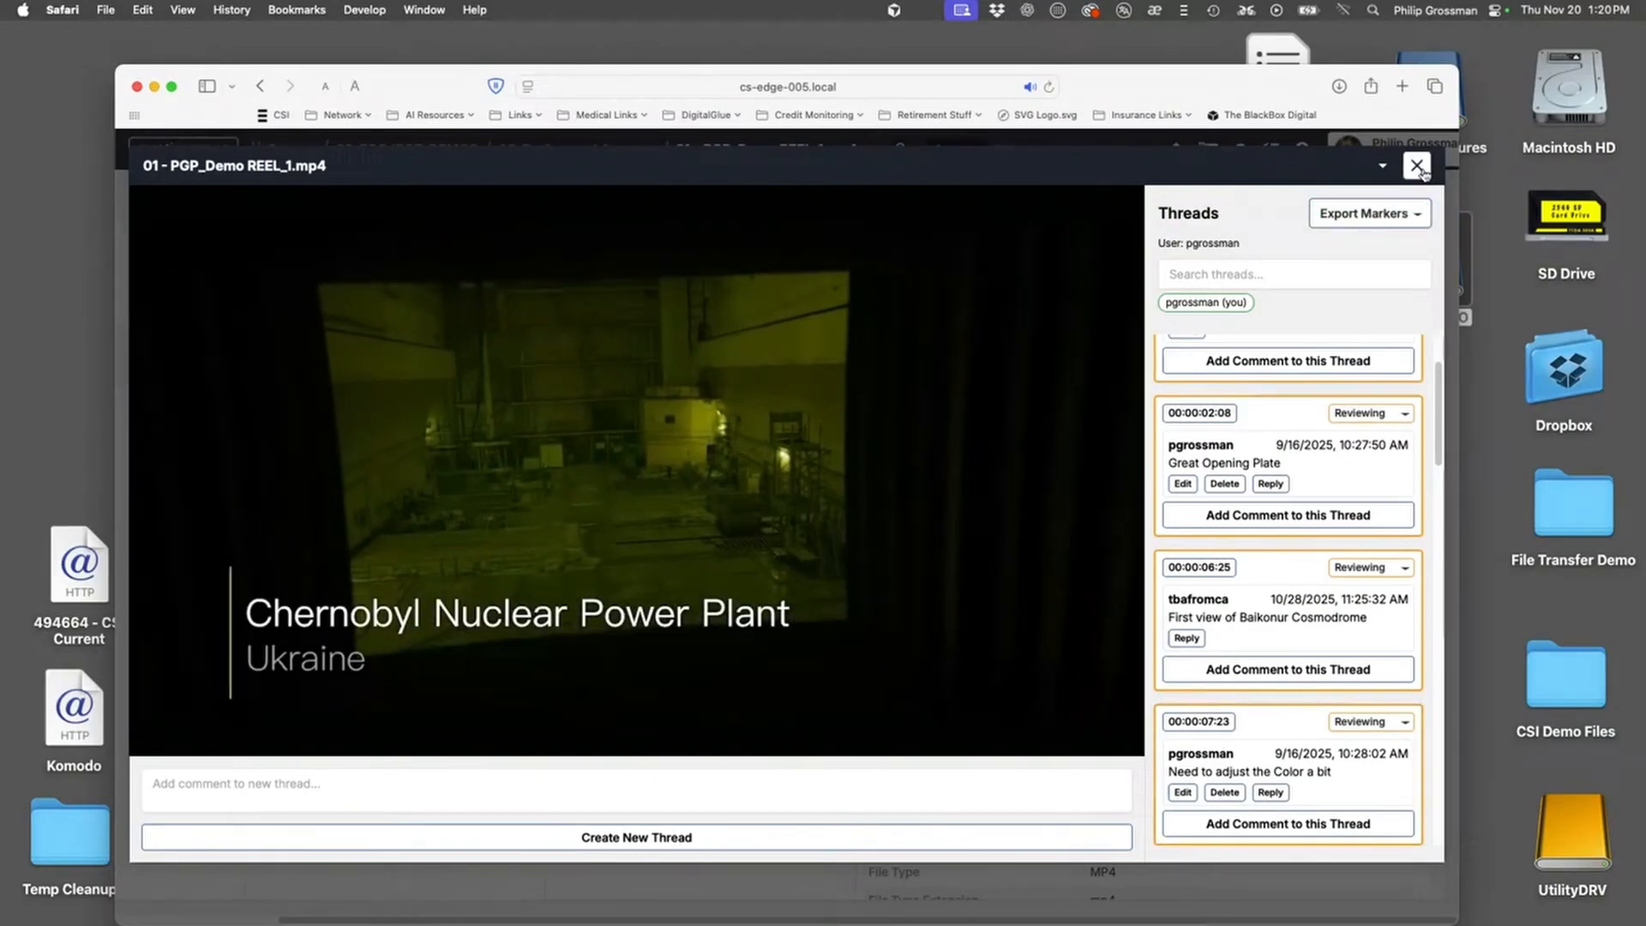
left_click(1417, 165)
left_click(152, 86)
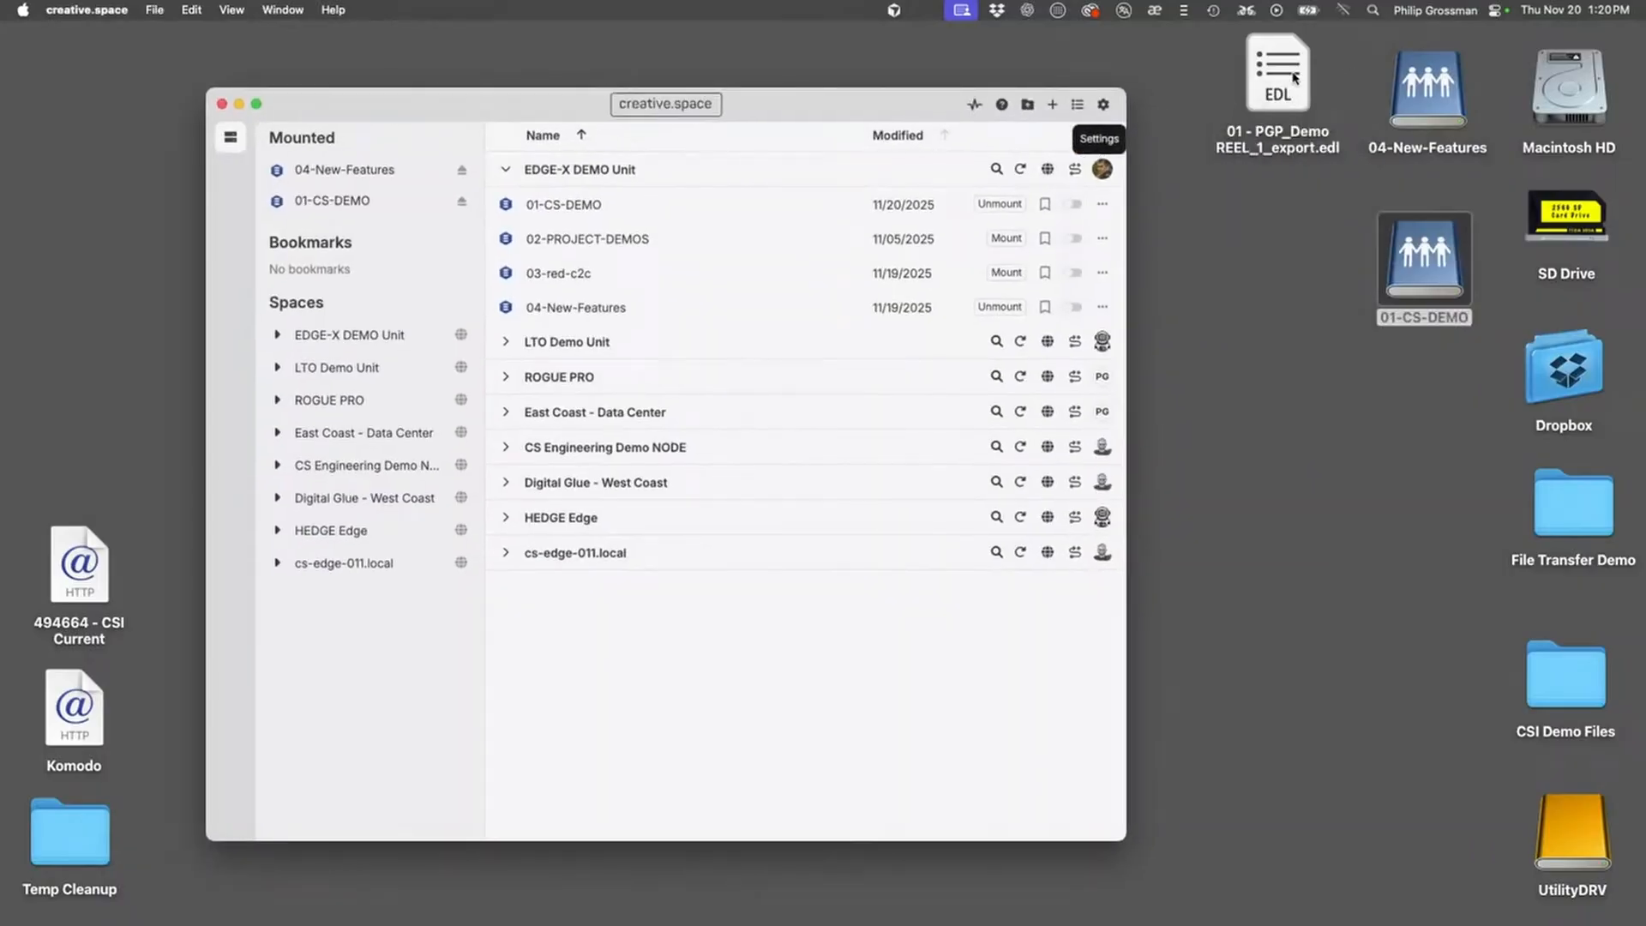
left_click_drag(1291, 79, 1302, 78)
Switch to the CS Demo Clip project in DaVinci Resolve and import timeline markers from 01 - PGP_Demo REEL_1_export.edl into the master timeline
mouse_move(1378, 923)
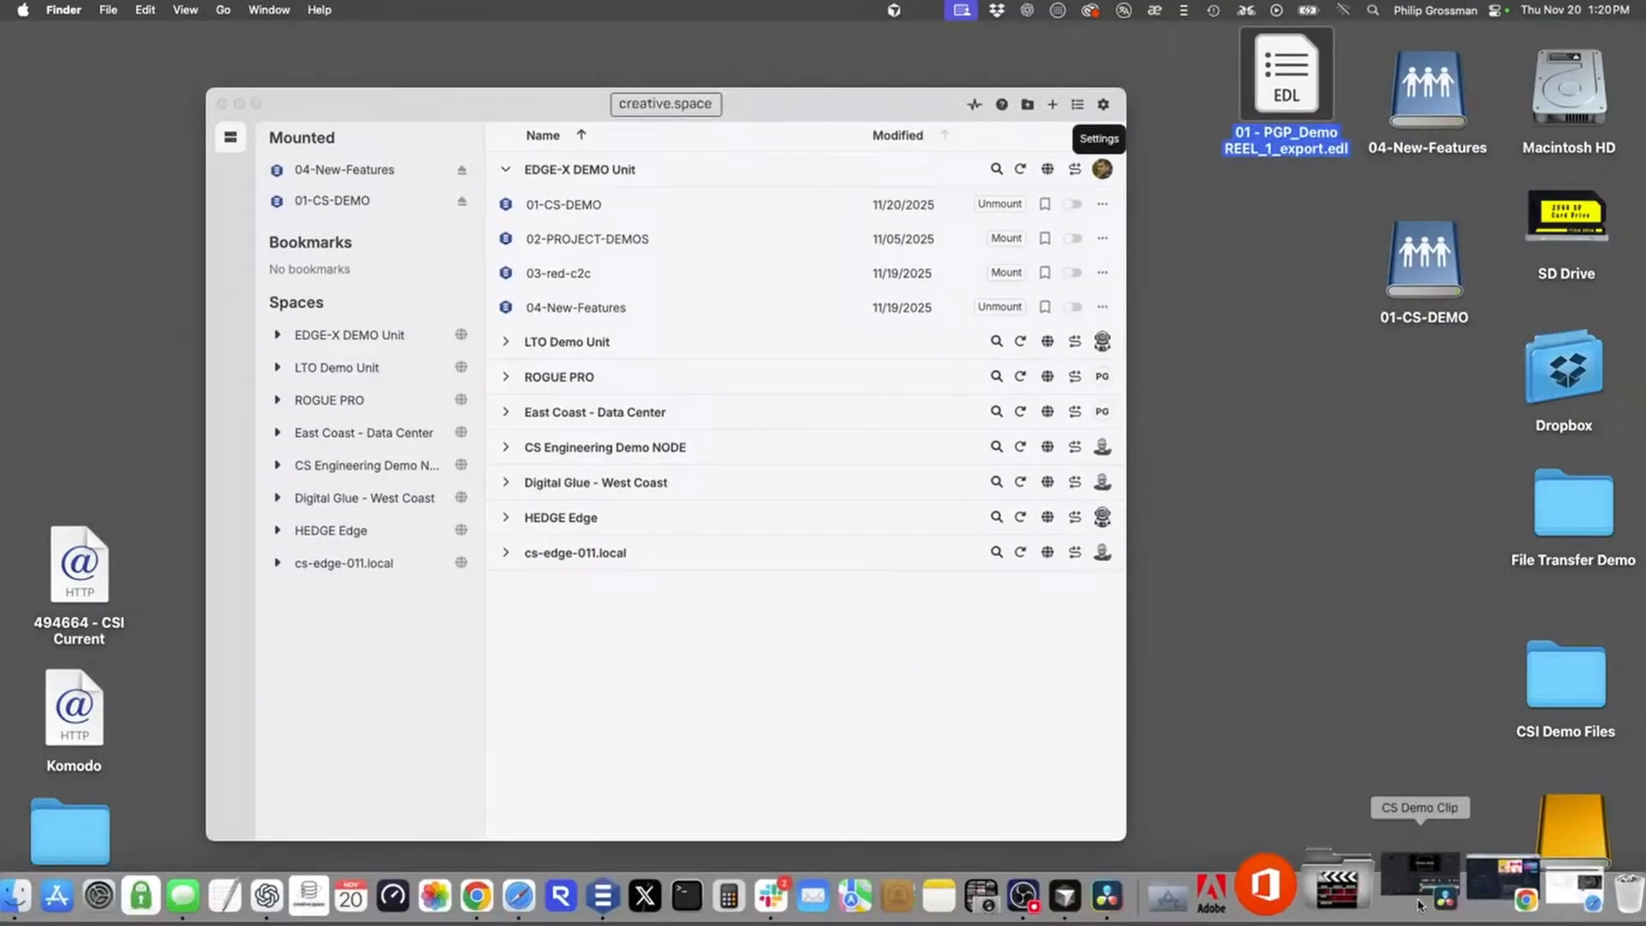
left_click(1416, 887)
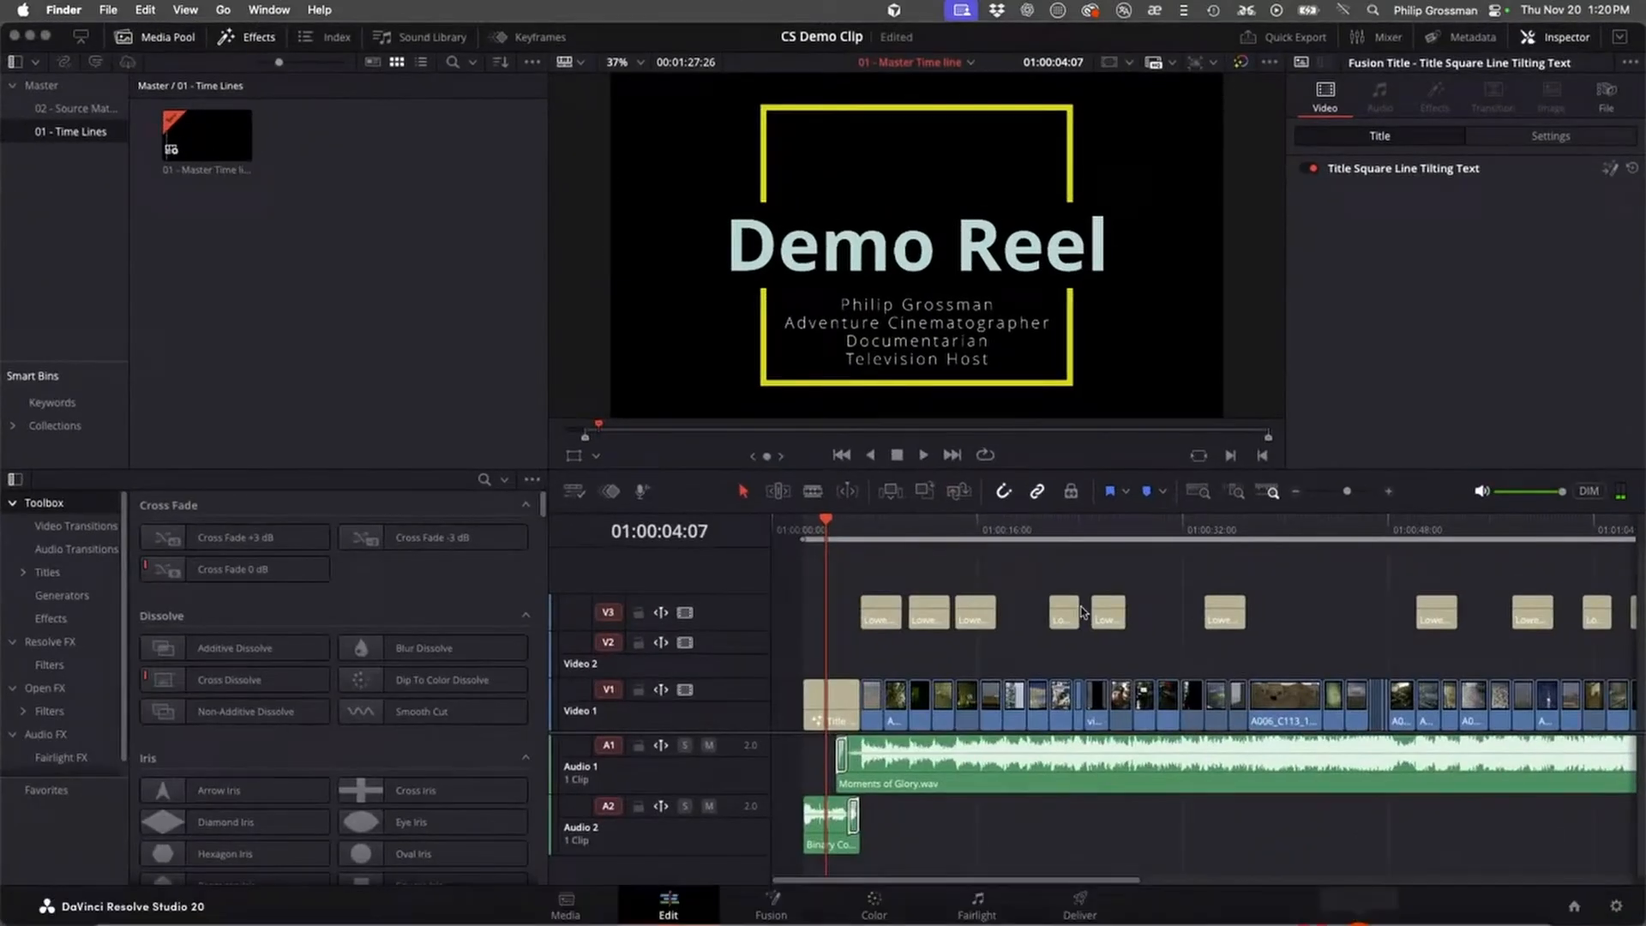
right_click(199, 137)
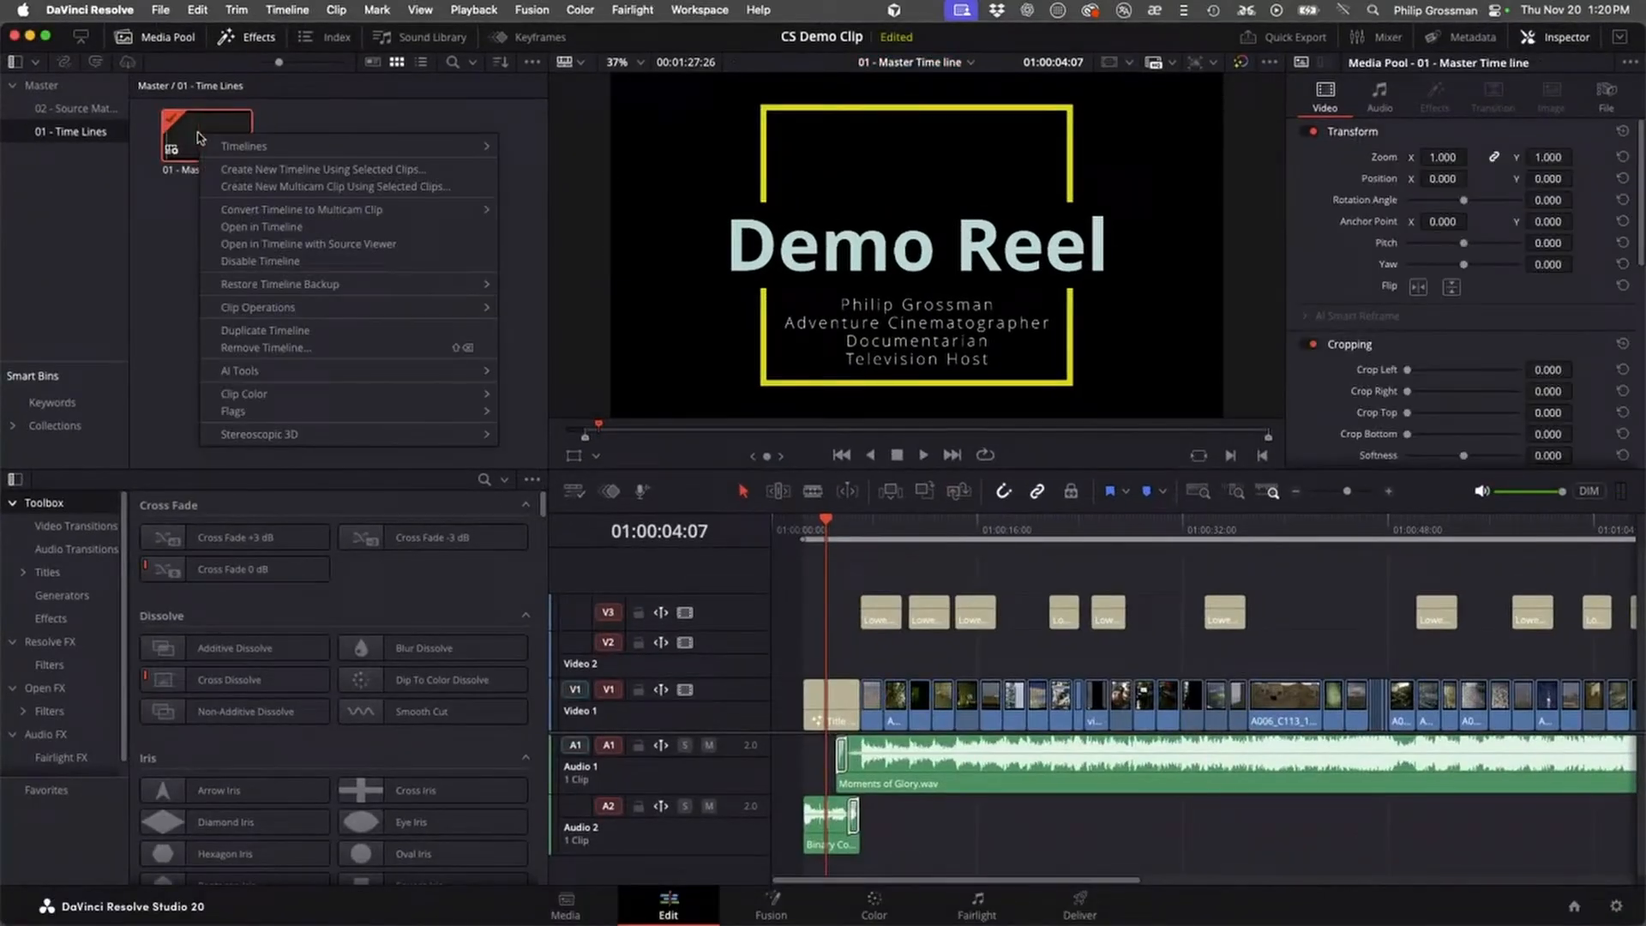
mouse_move(262, 151)
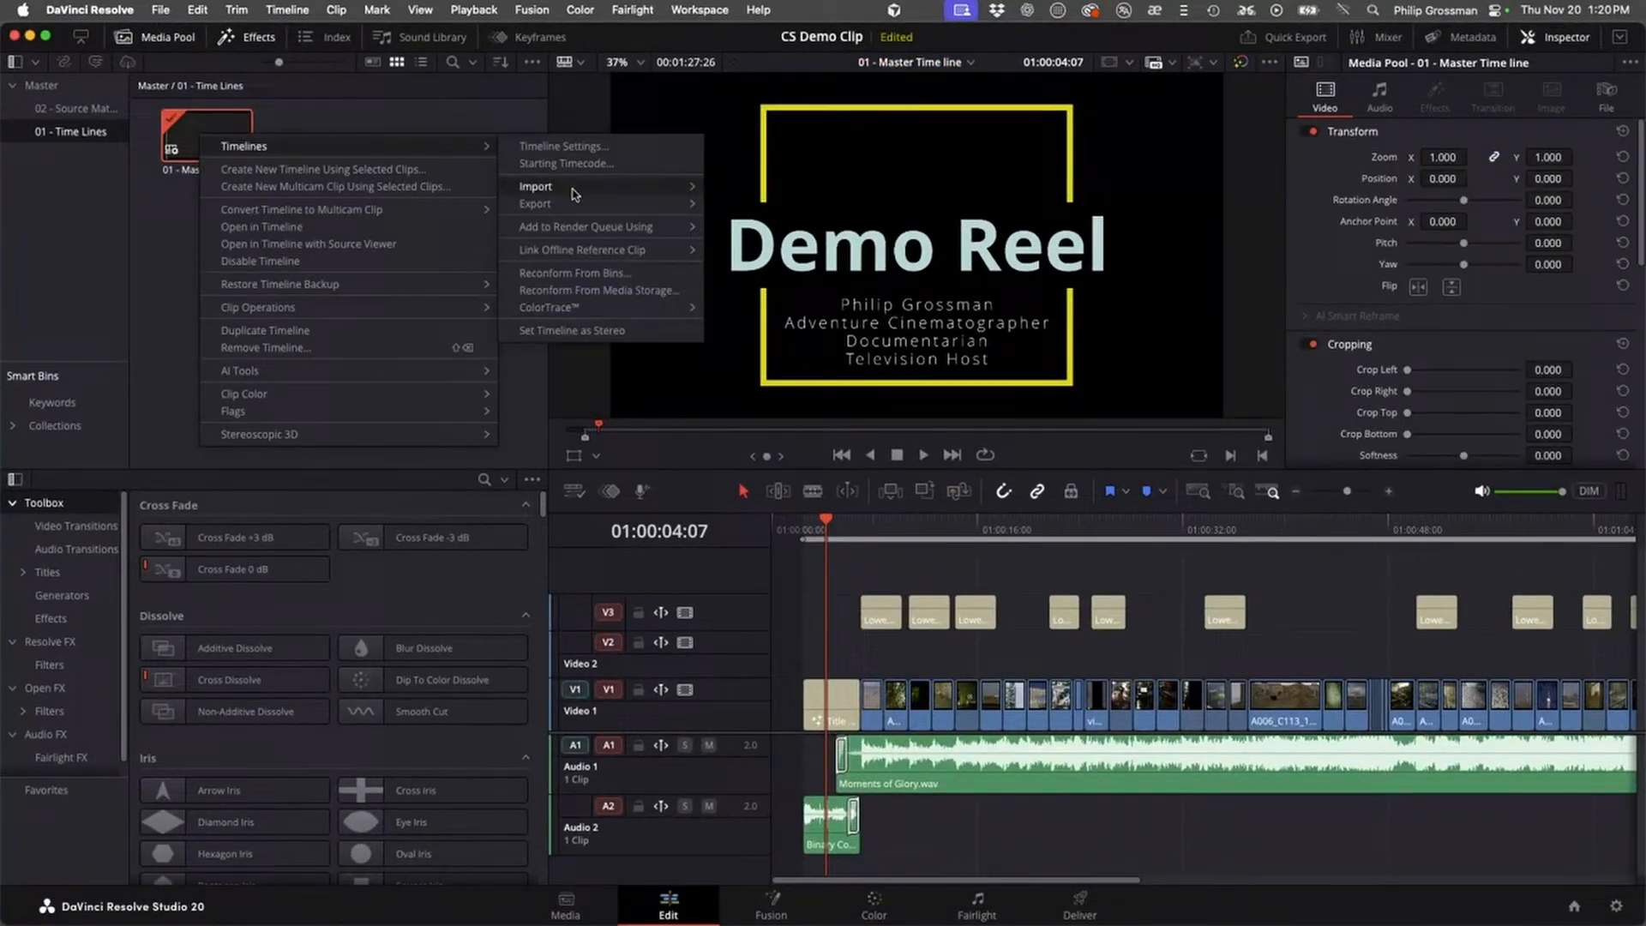
mouse_move(563, 196)
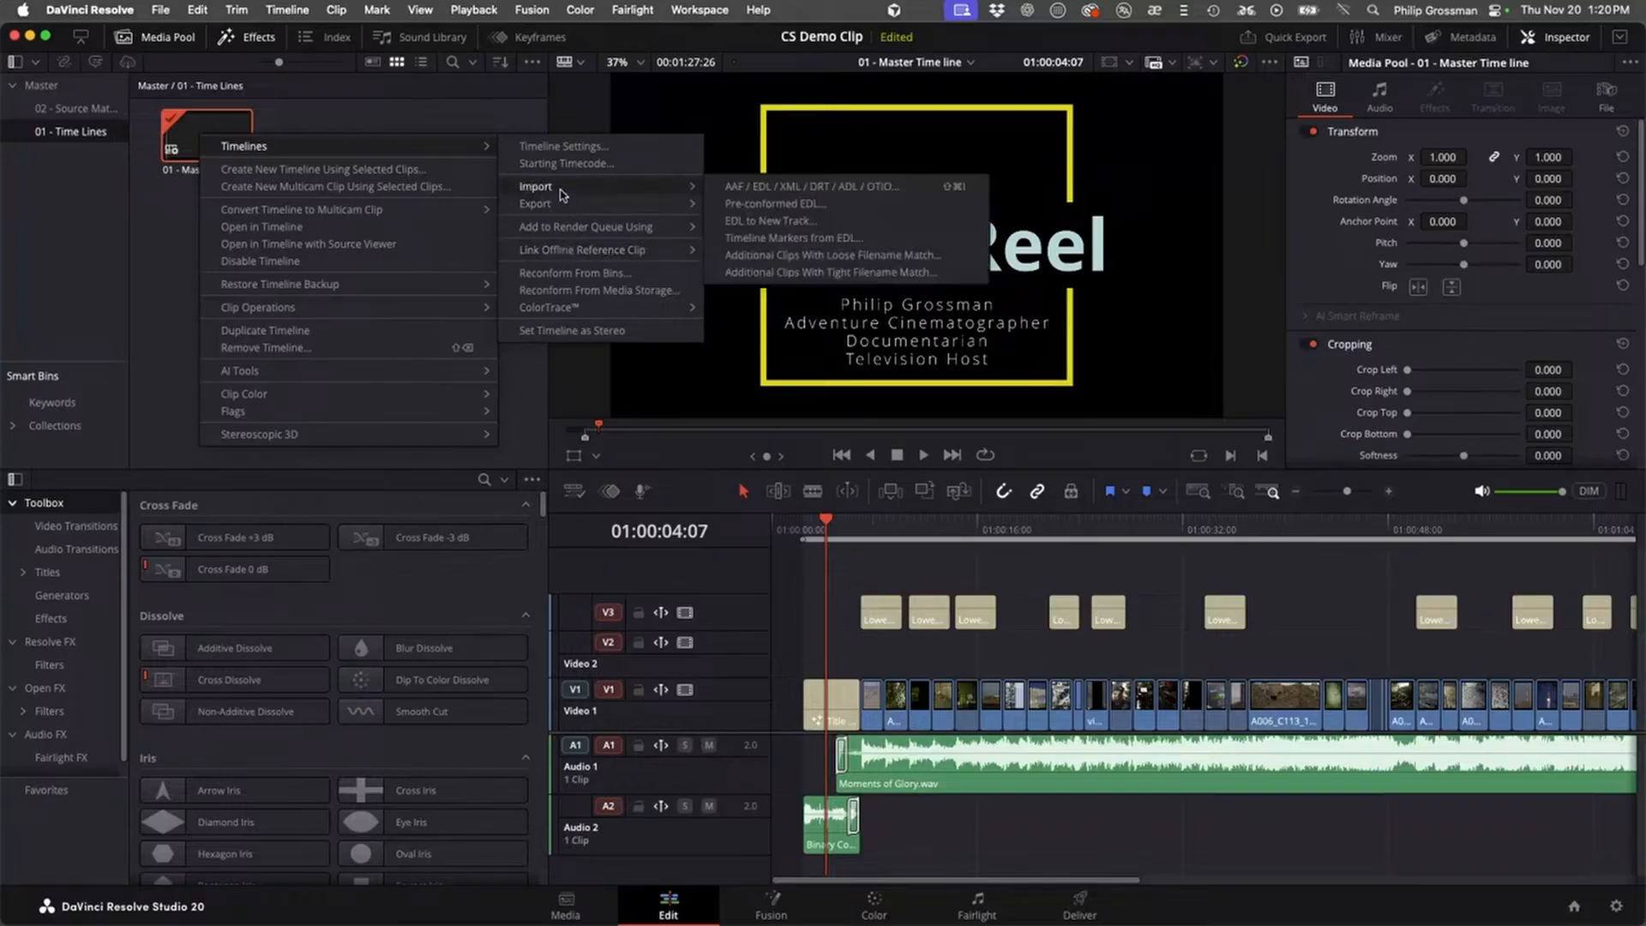
left_click(764, 242)
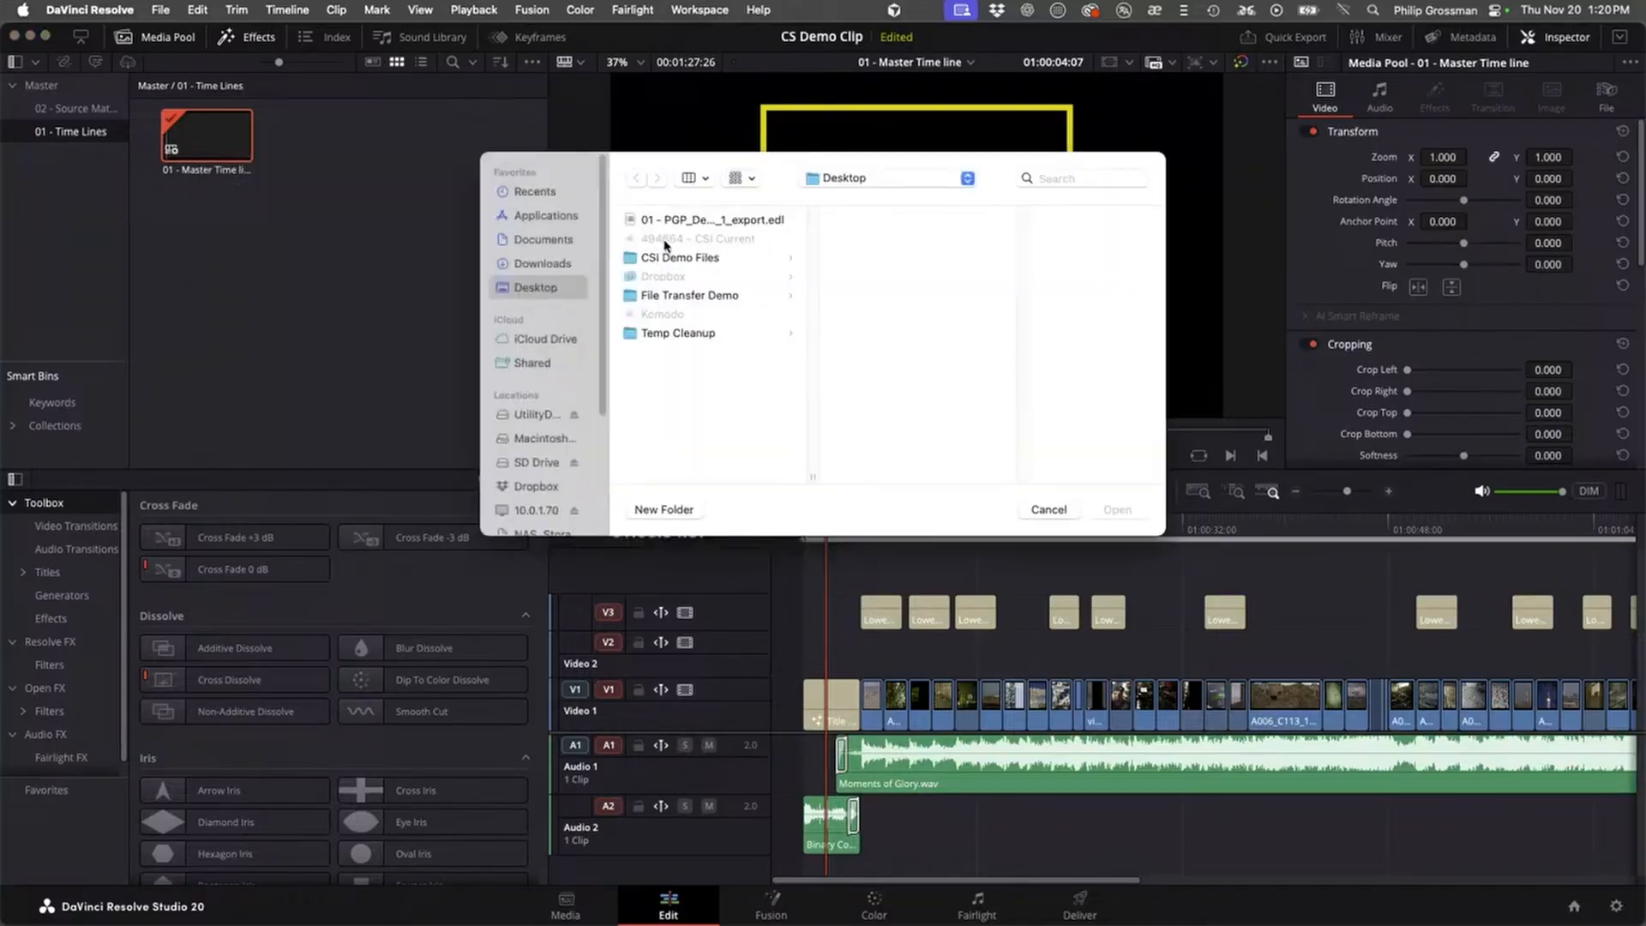
left_click(669, 223)
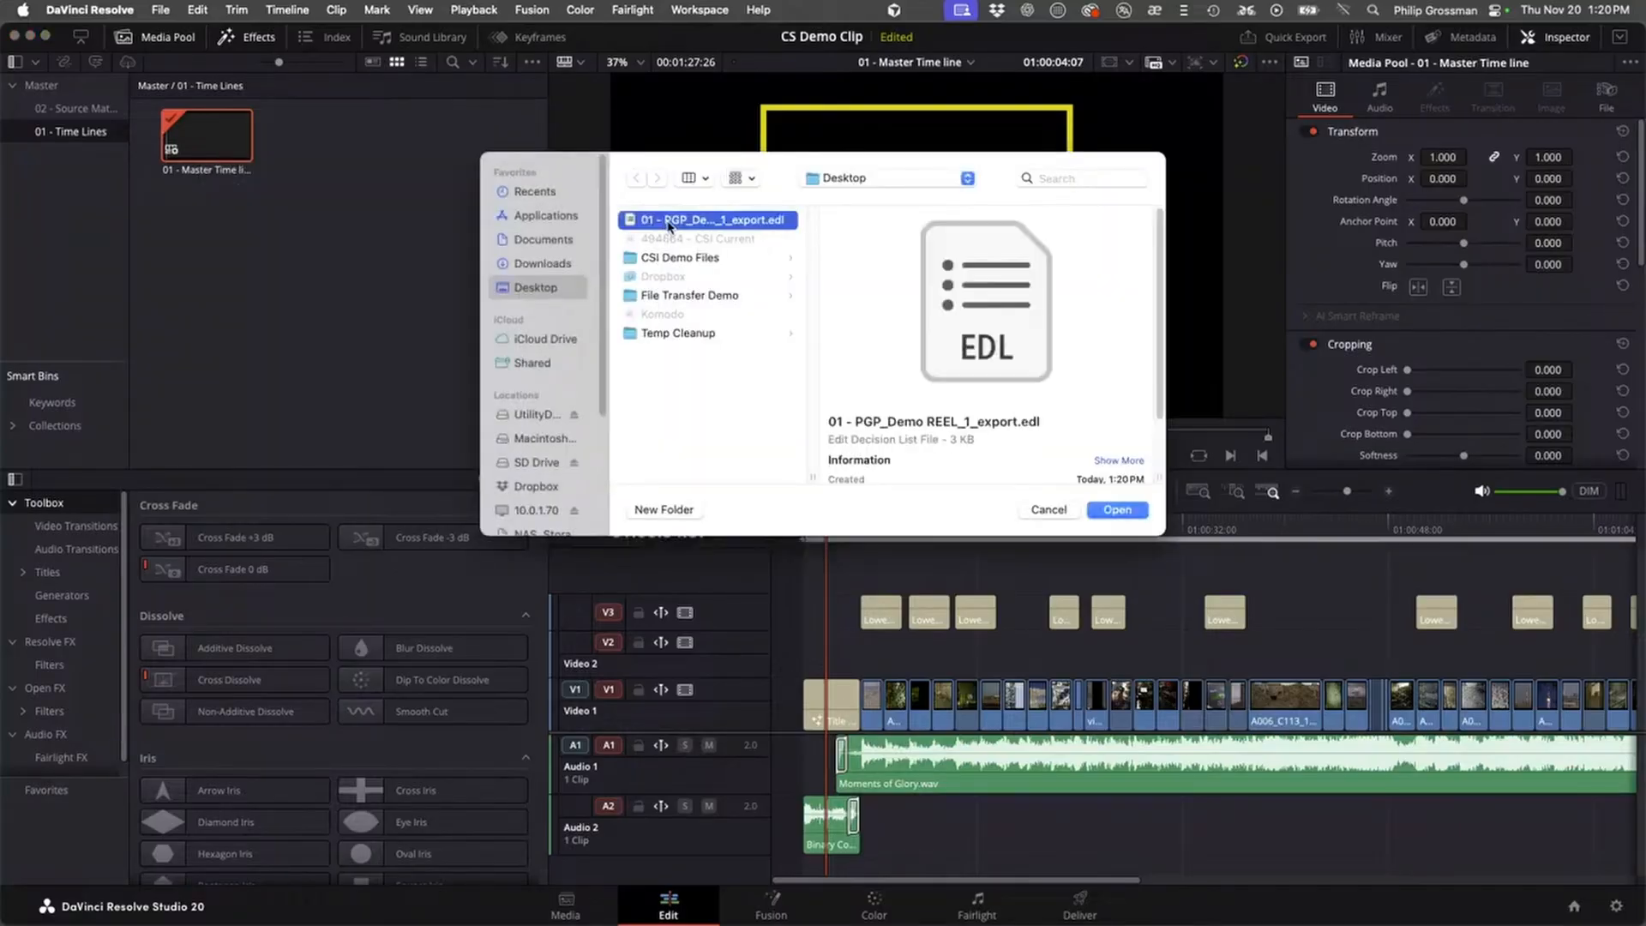
left_click(1117, 510)
Examine the comments carried by the imported timeline markers and minimize DaVinci Resolve
mouse_move(858, 545)
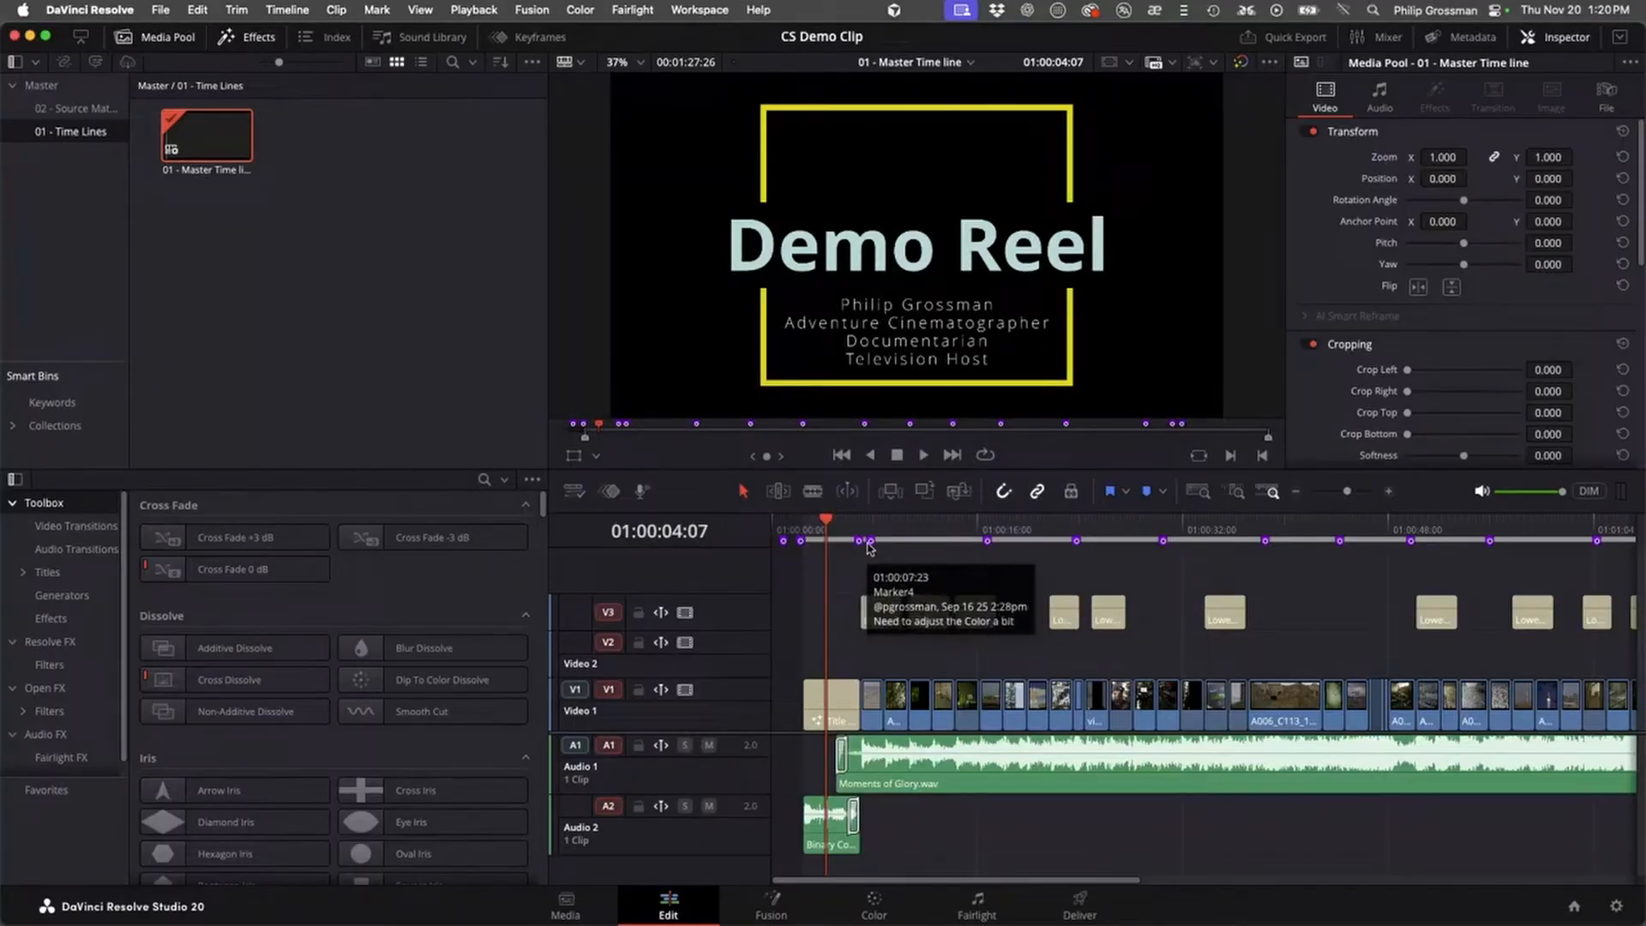
mouse_move(988, 544)
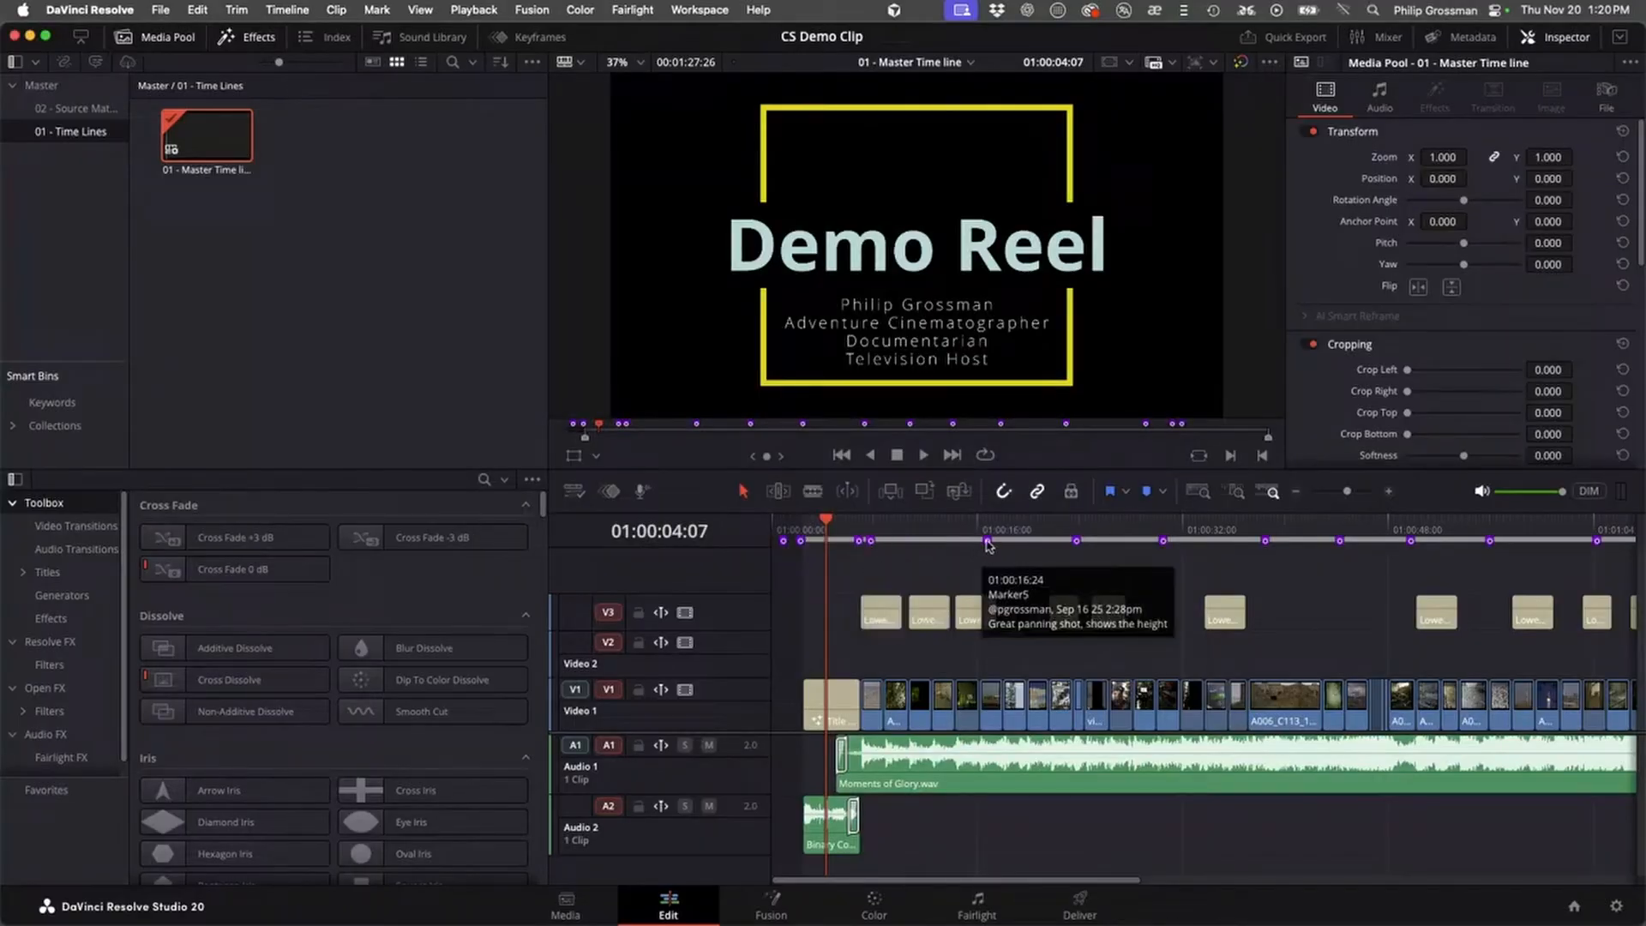
mouse_move(1077, 545)
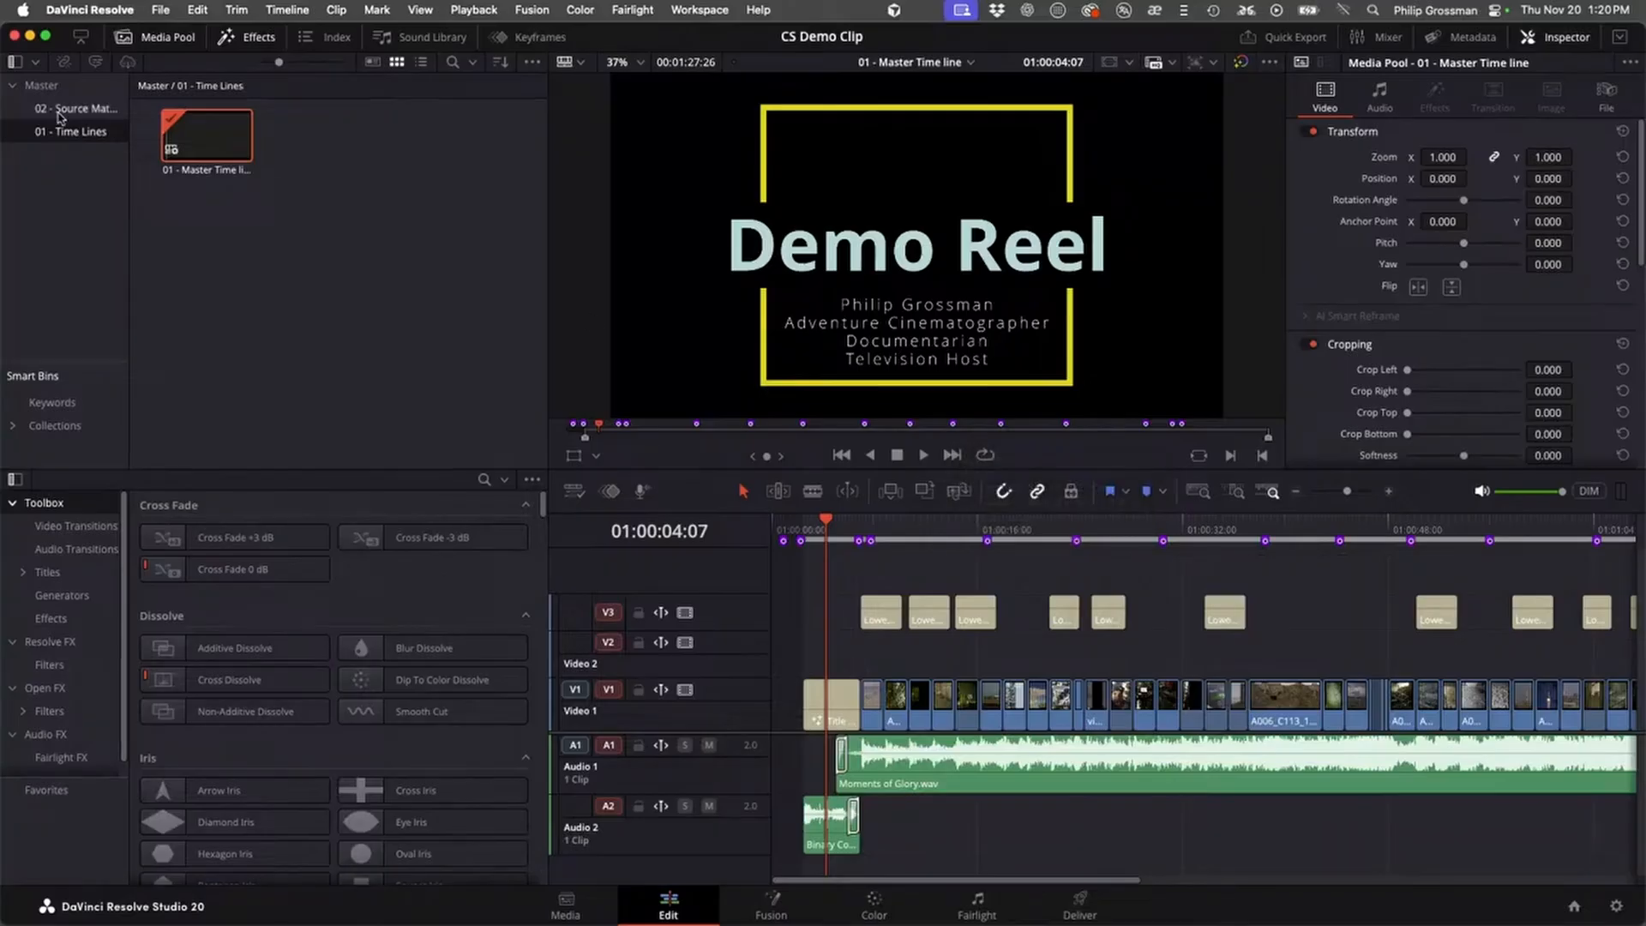
left_click(31, 36)
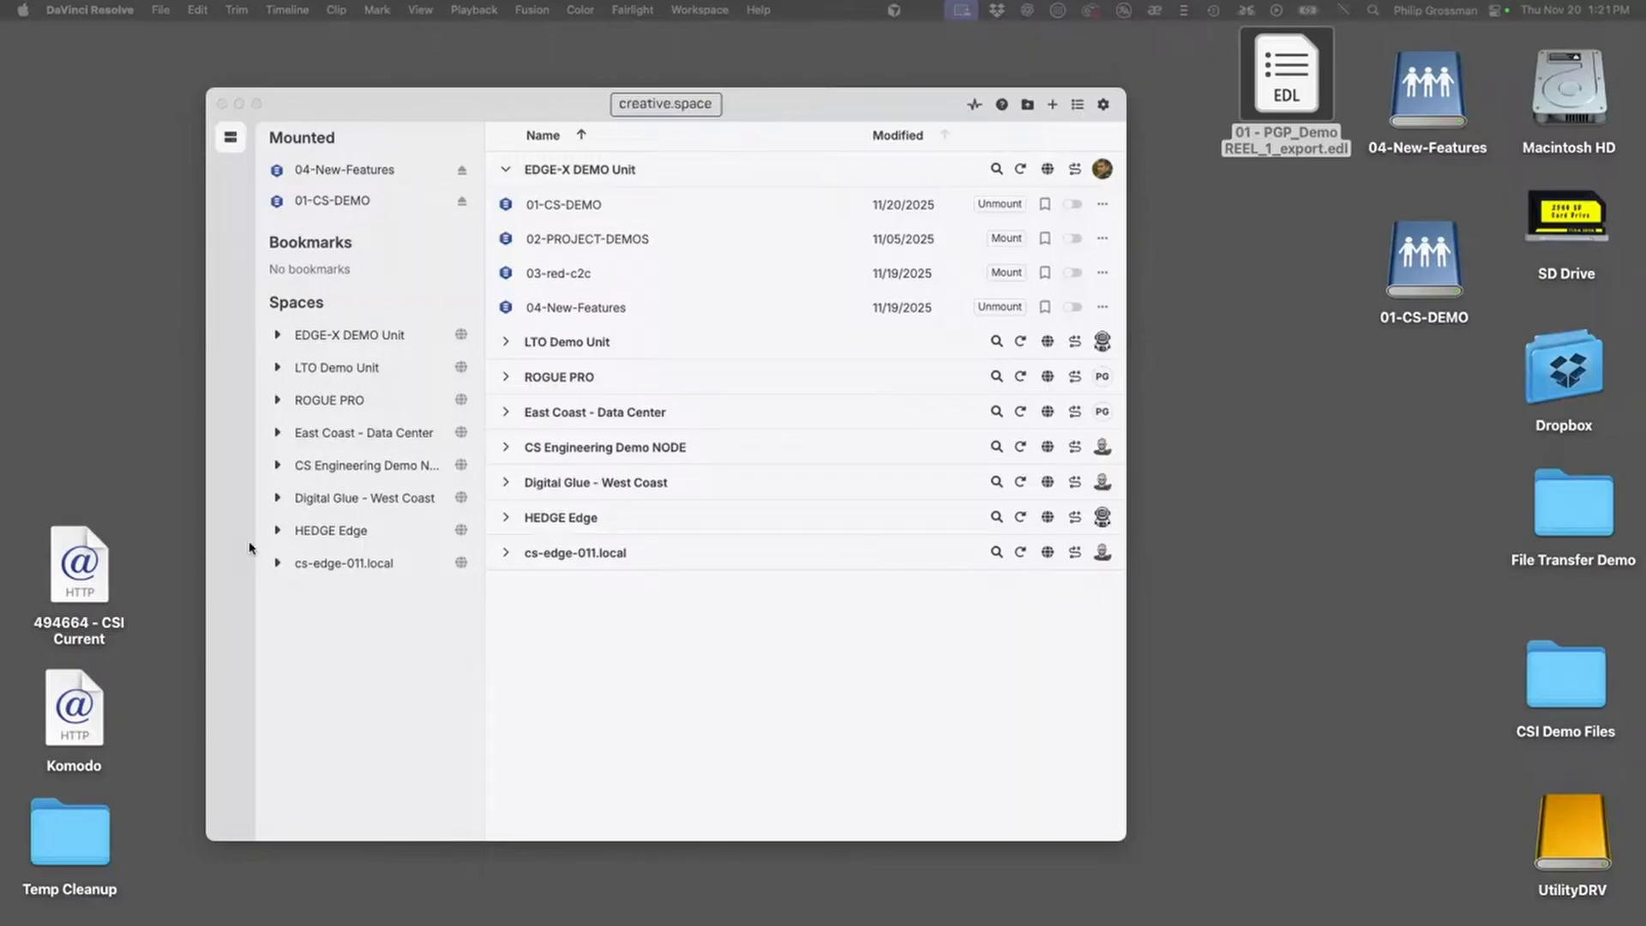
Switch to the creative.space desktop app, open the LTO Demo Unit's web interface and go to its Spaces
left_click(117, 236)
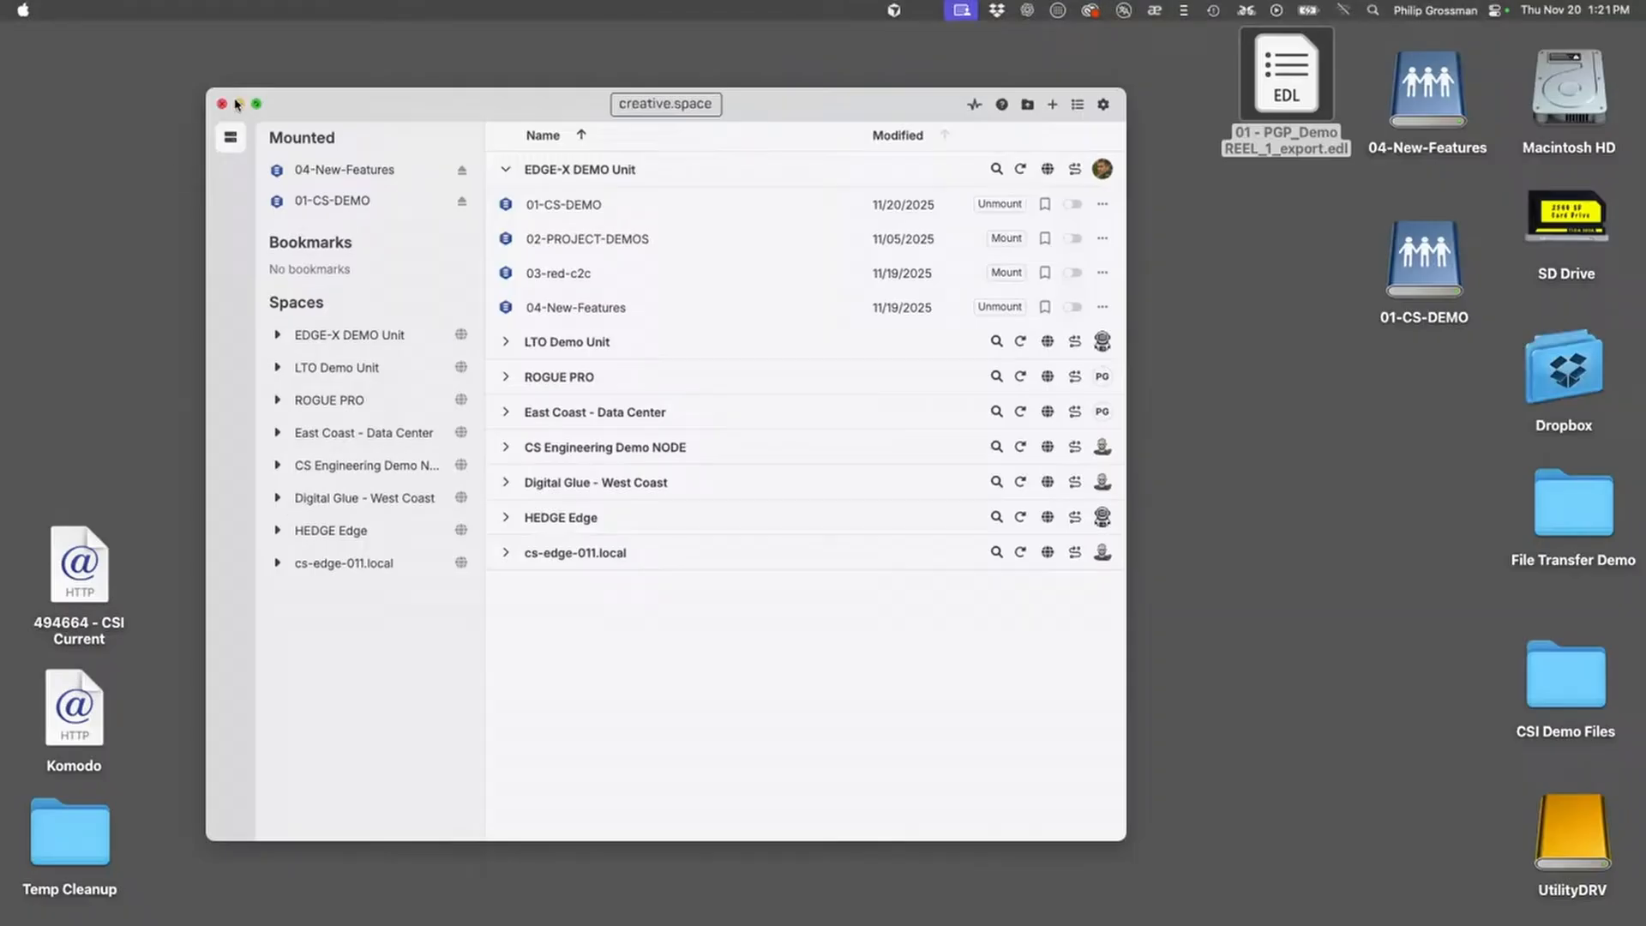
left_click(316, 103)
left_click_drag(317, 103, 418, 101)
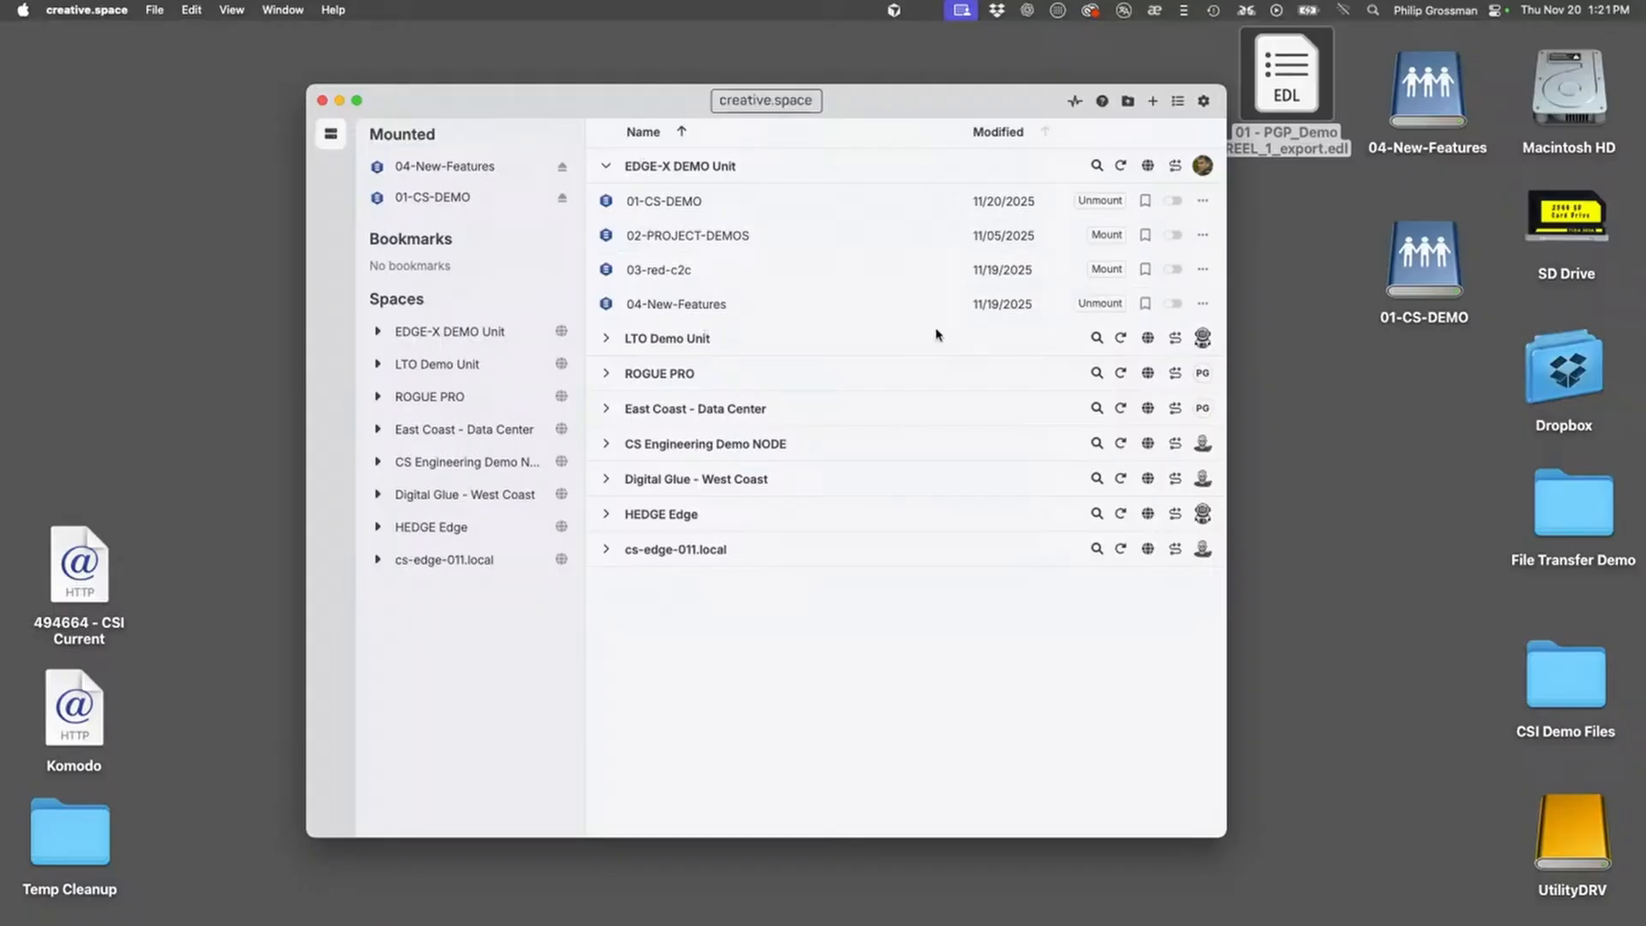
left_click(1149, 338)
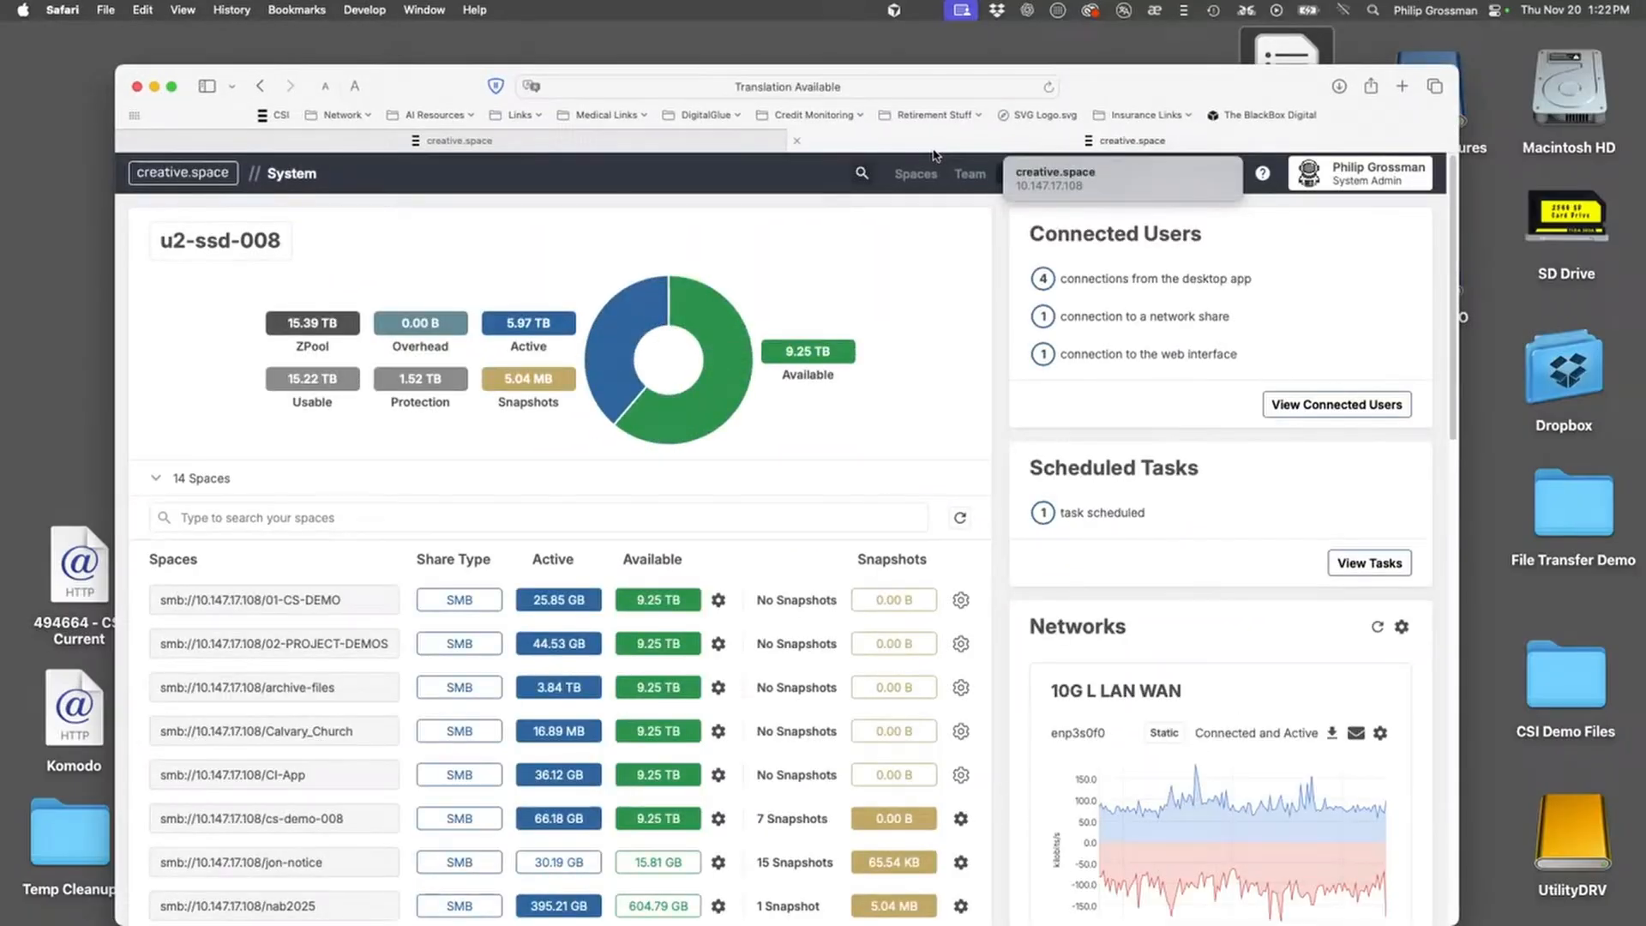
left_click(915, 173)
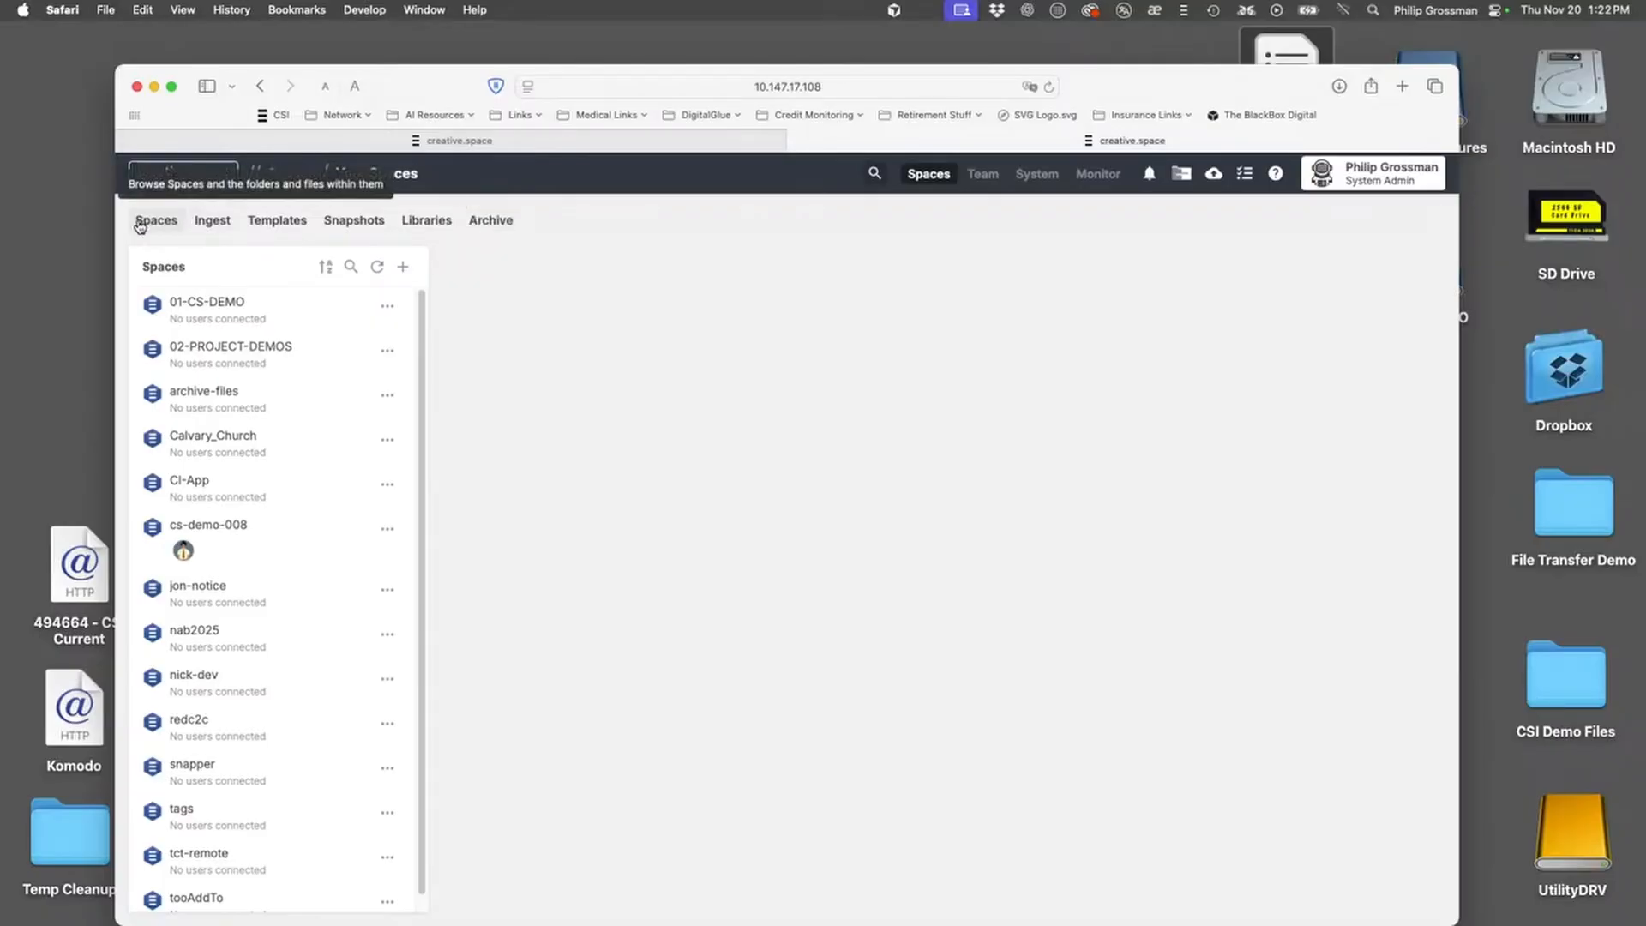
Browse the Default-Archive through mnt, u2-ssd-008 and cs-demo-008 to the 01 - File Types folder
left_click(484, 223)
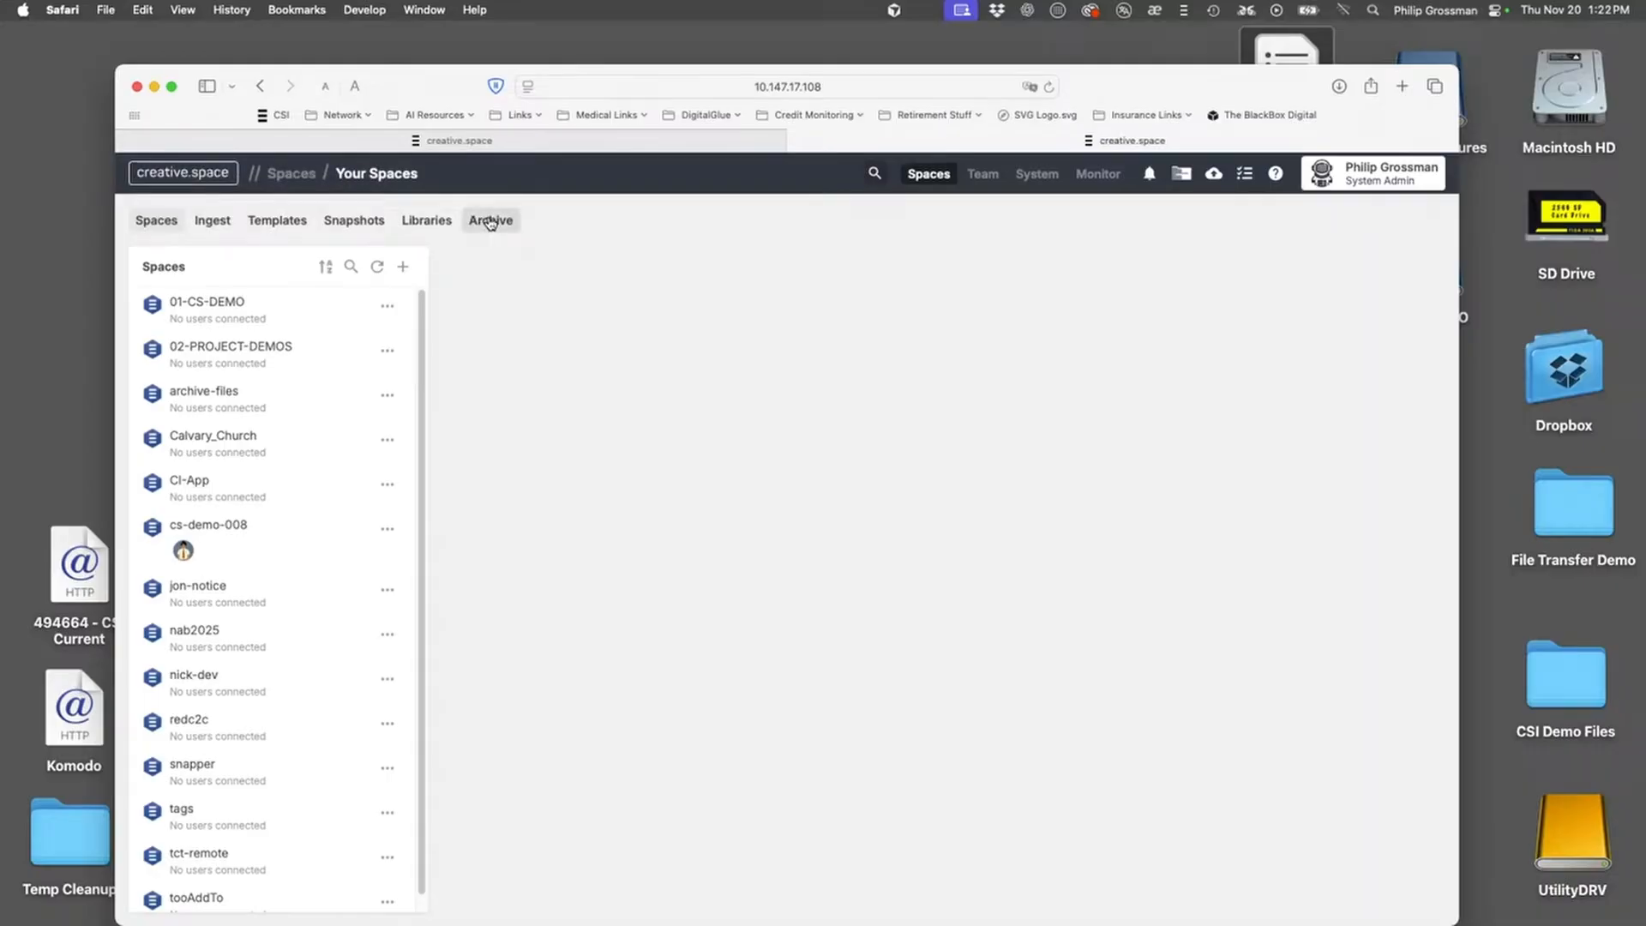
left_click(214, 307)
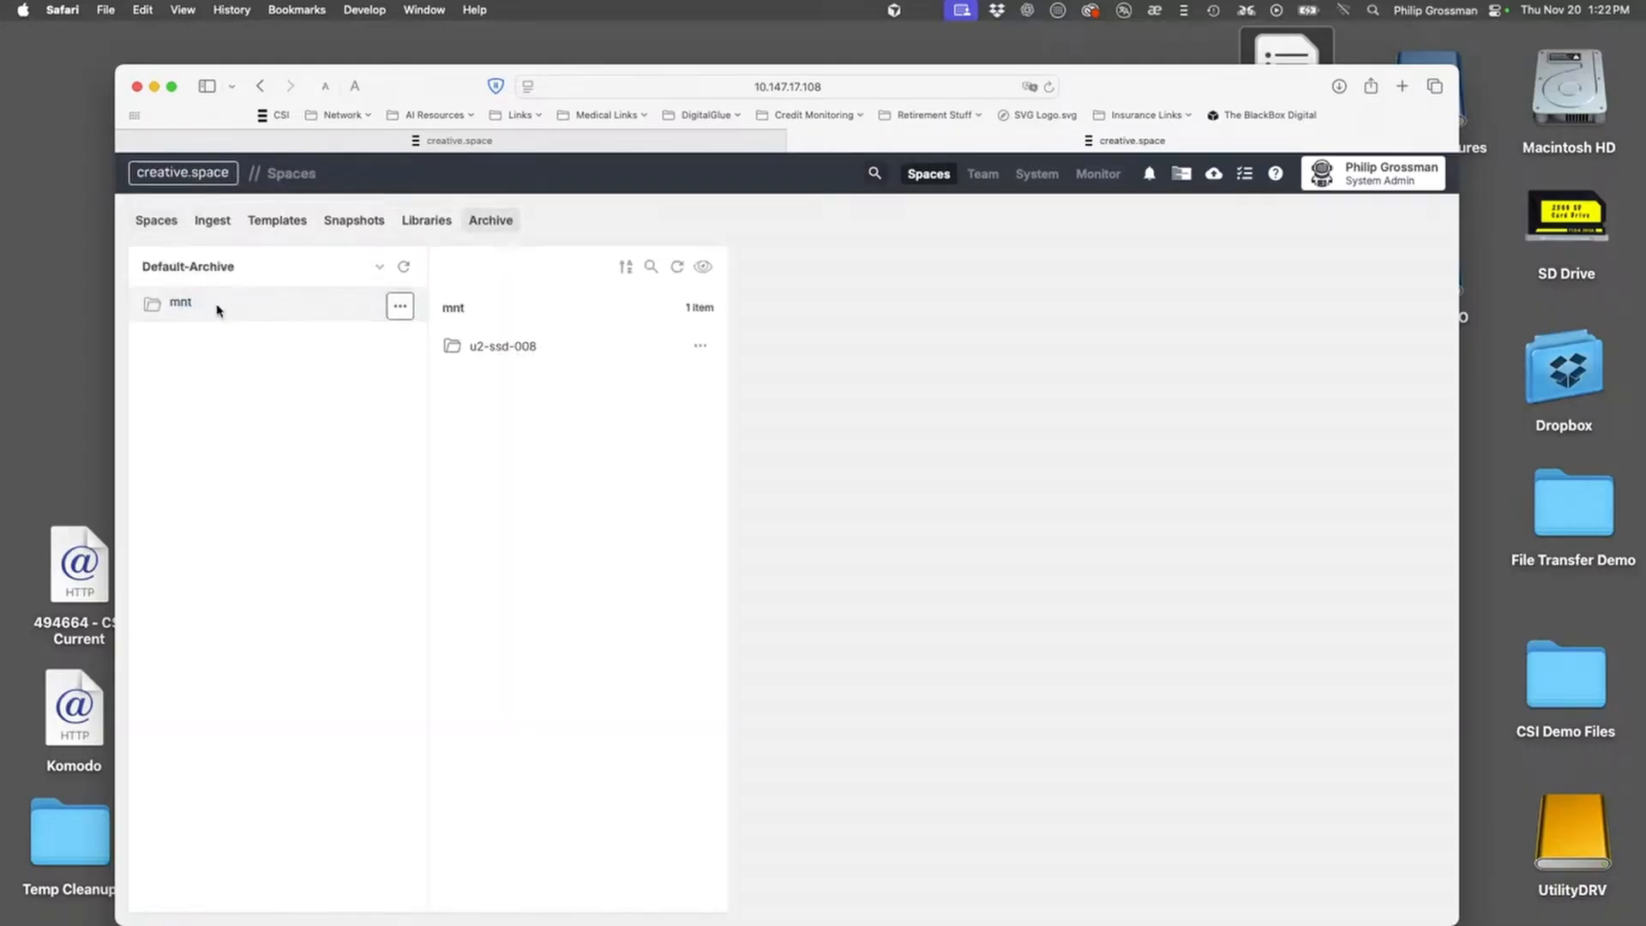
left_click(525, 346)
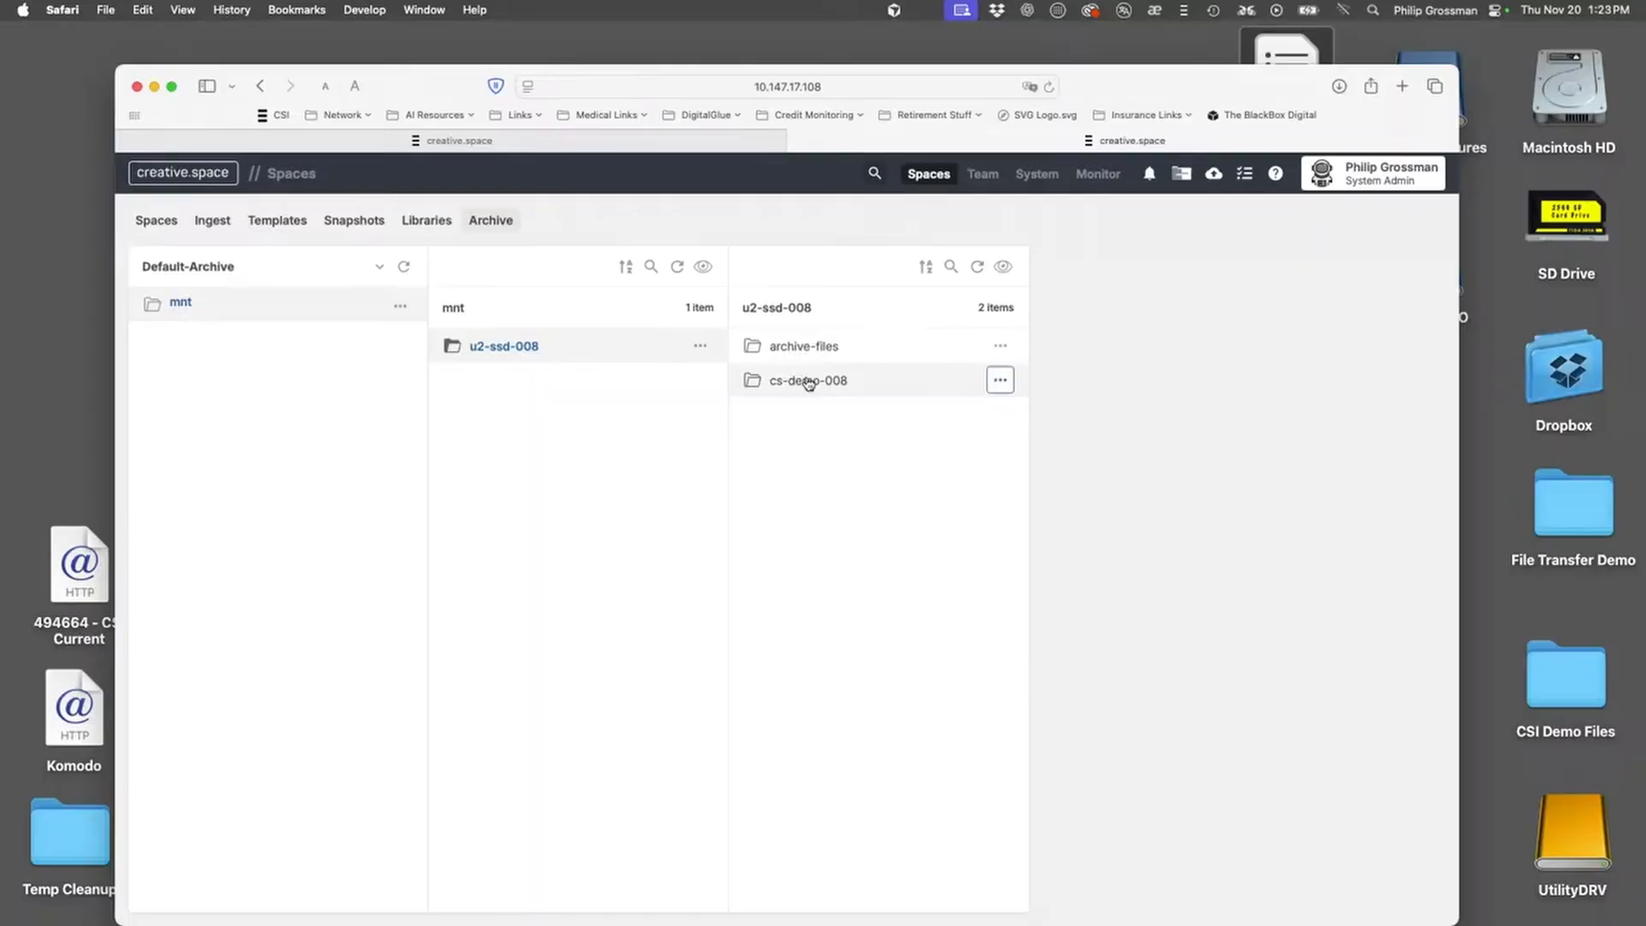
left_click(807, 380)
left_click(1104, 346)
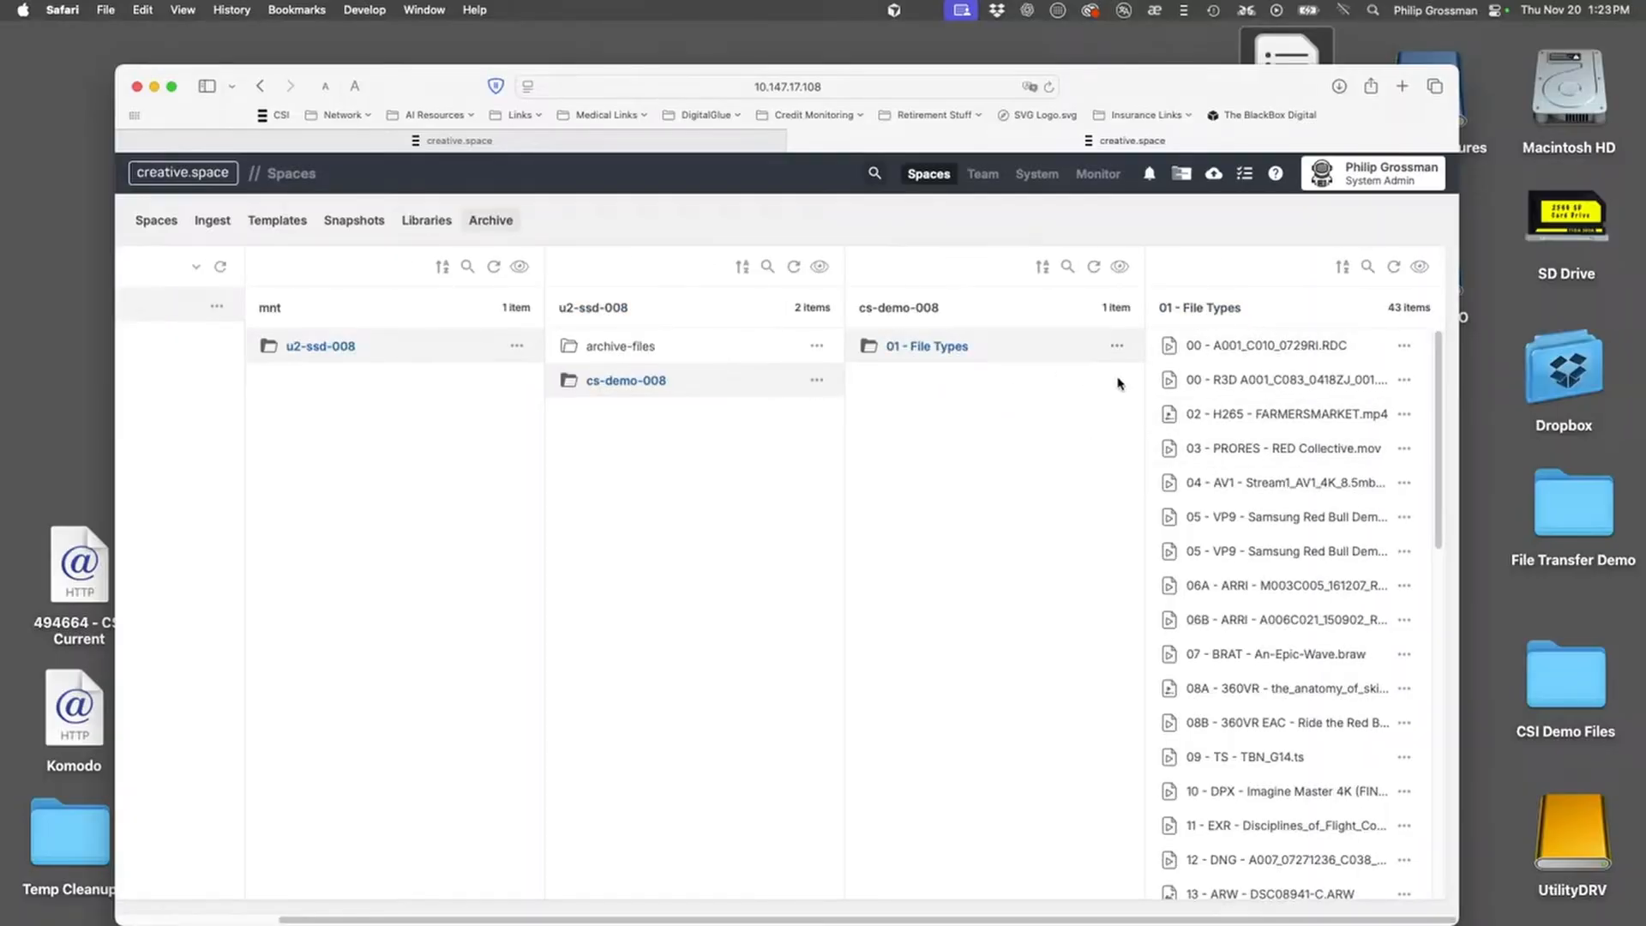
Check the restore option for the first file and the 01 - File Types folder, and start restoring 00 - R3D A001_C083_0418ZJ_001.R3D
left_click(1403, 348)
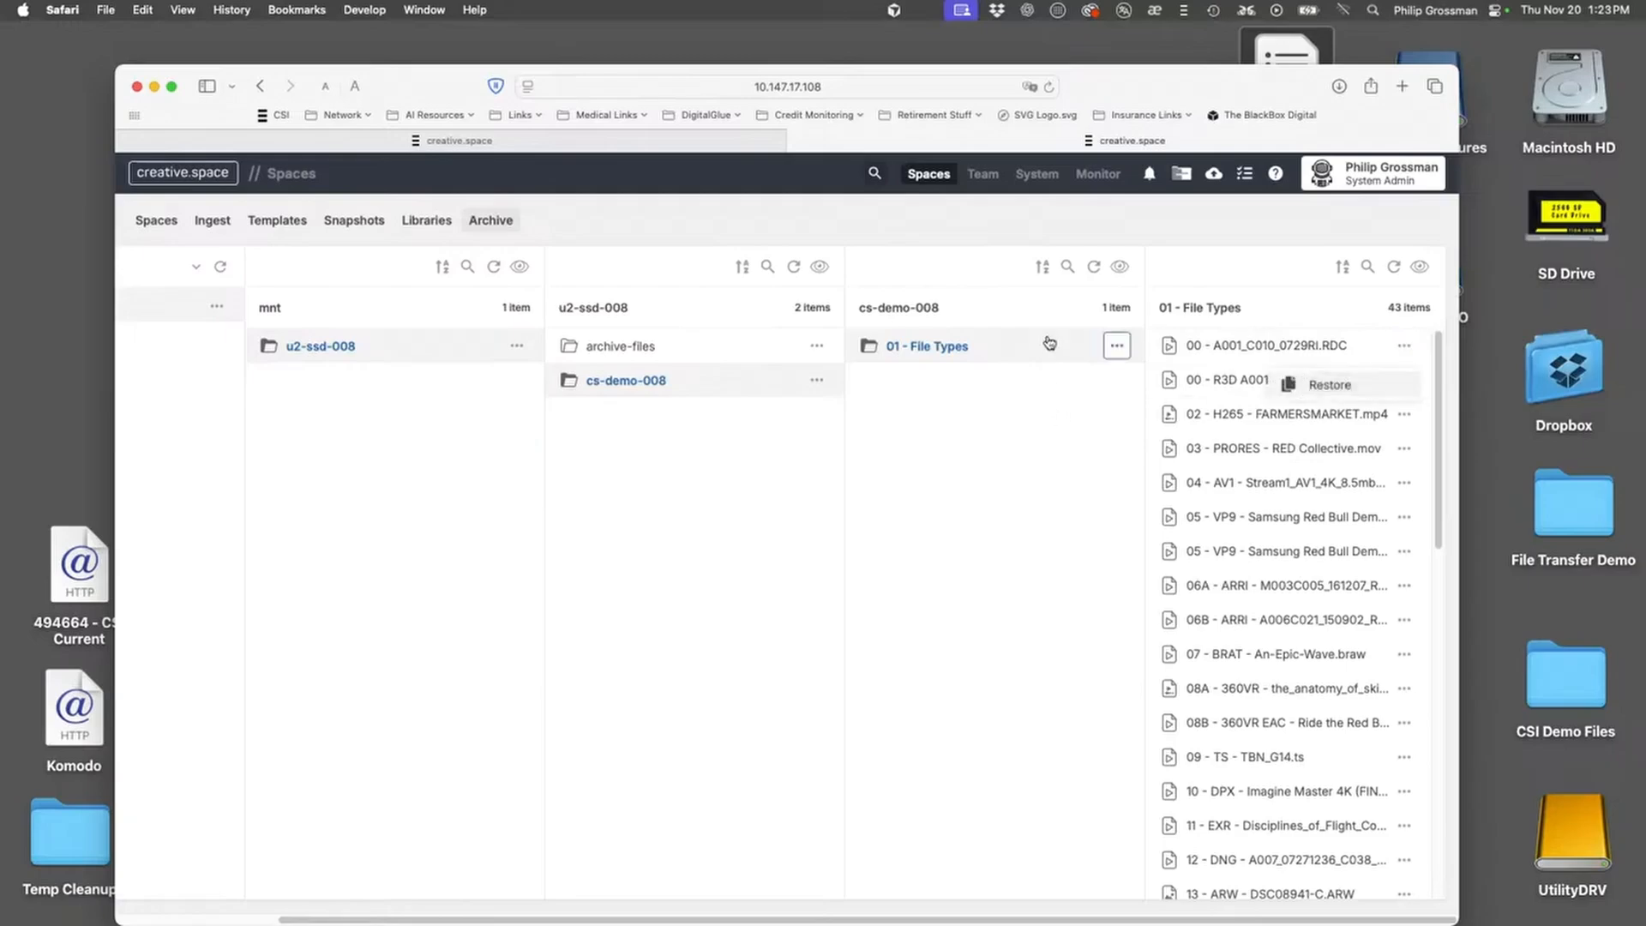
left_click(1118, 348)
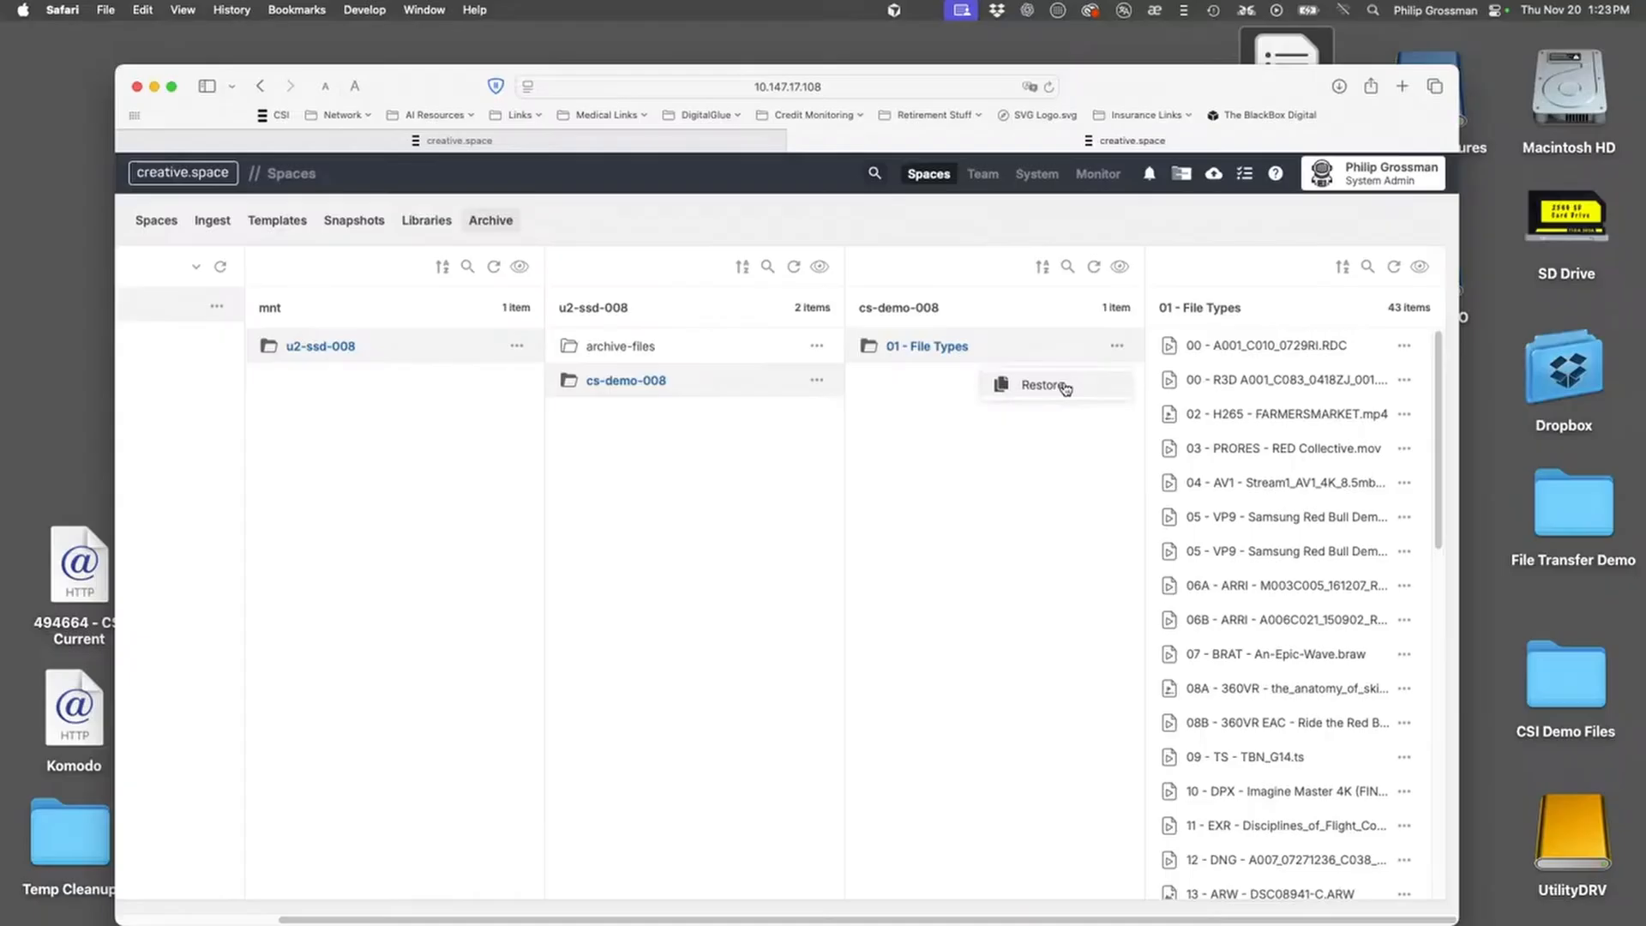
left_click(1403, 380)
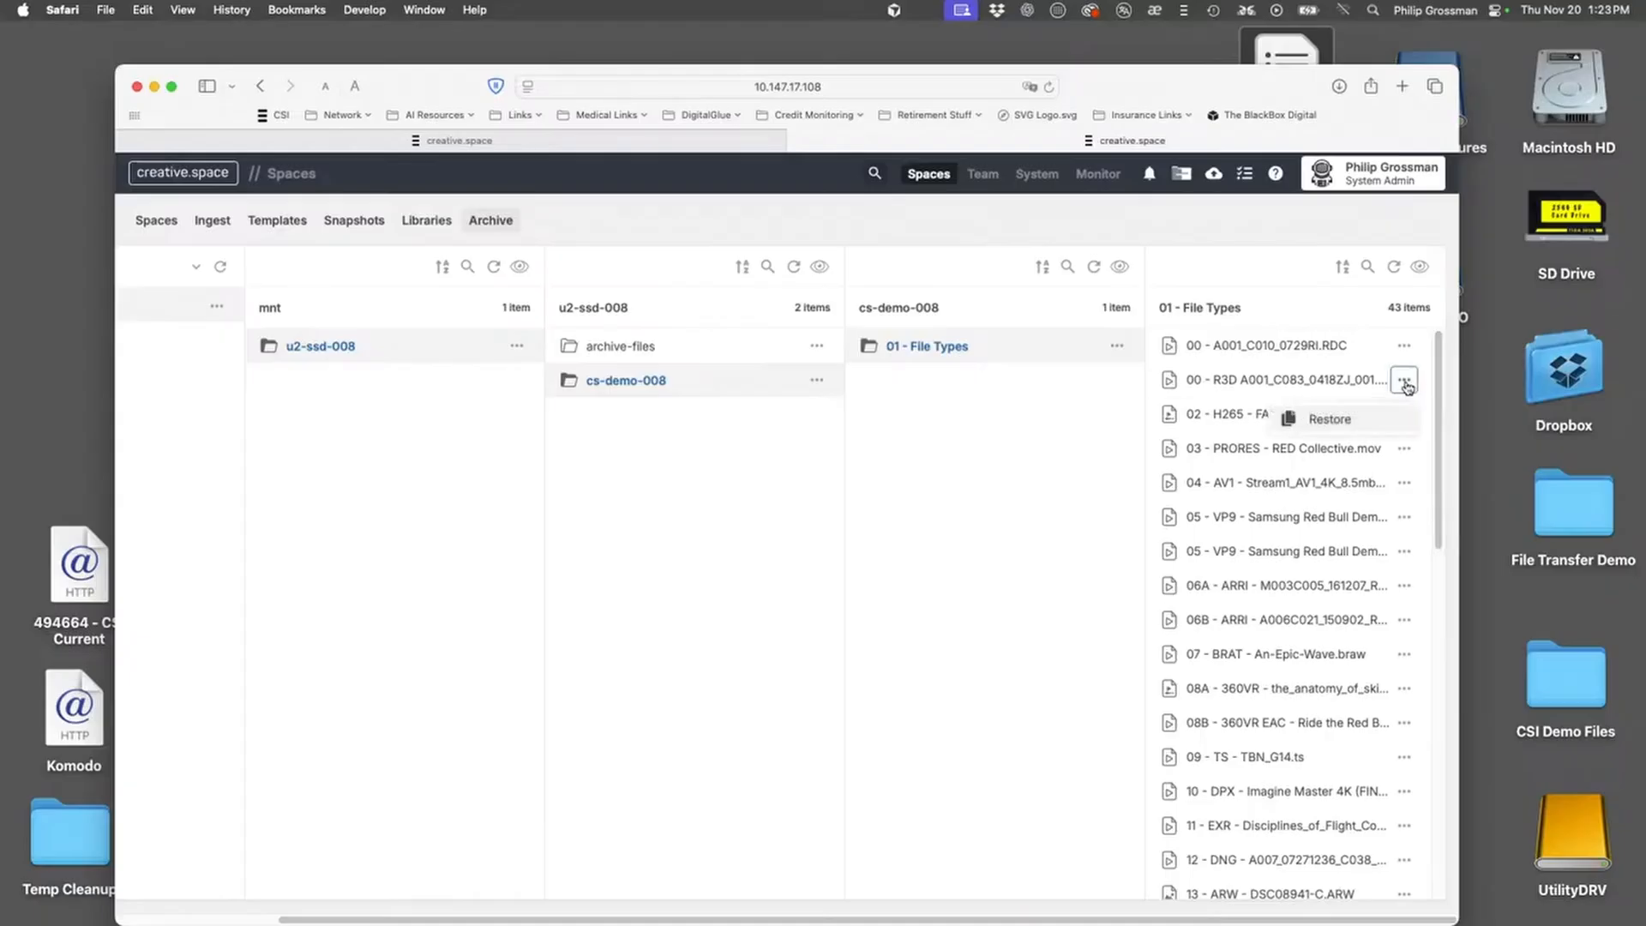
left_click(1351, 418)
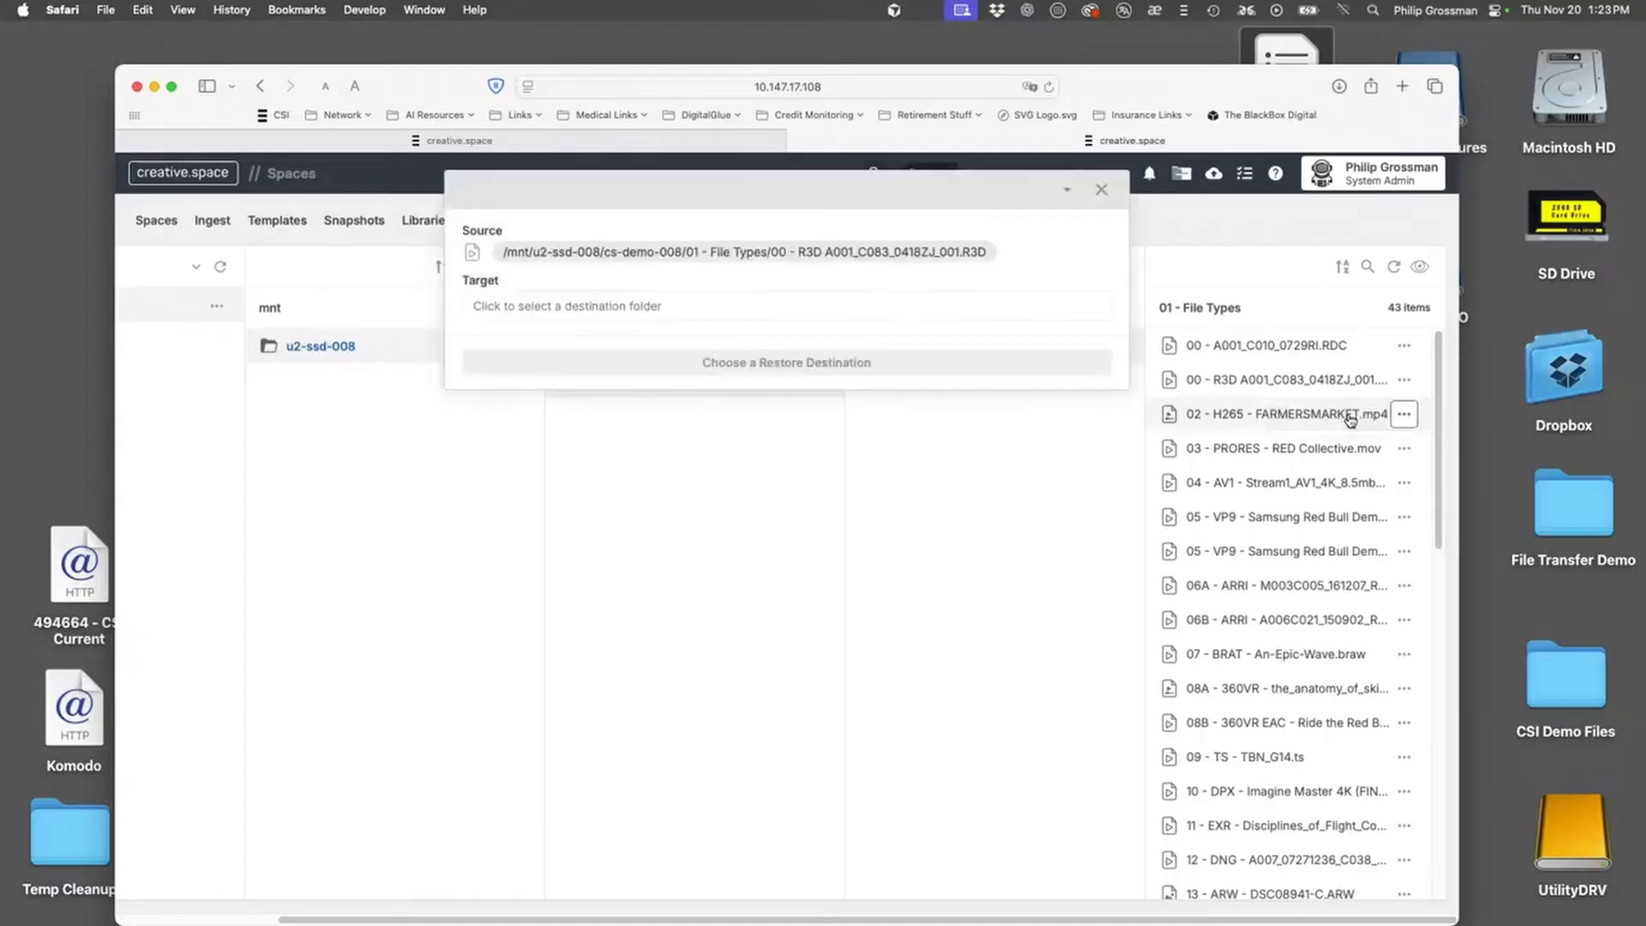
Choose the 02-PROJECT-DEMOS space as the restore destination and continue to the list of required storage media
left_click(606, 310)
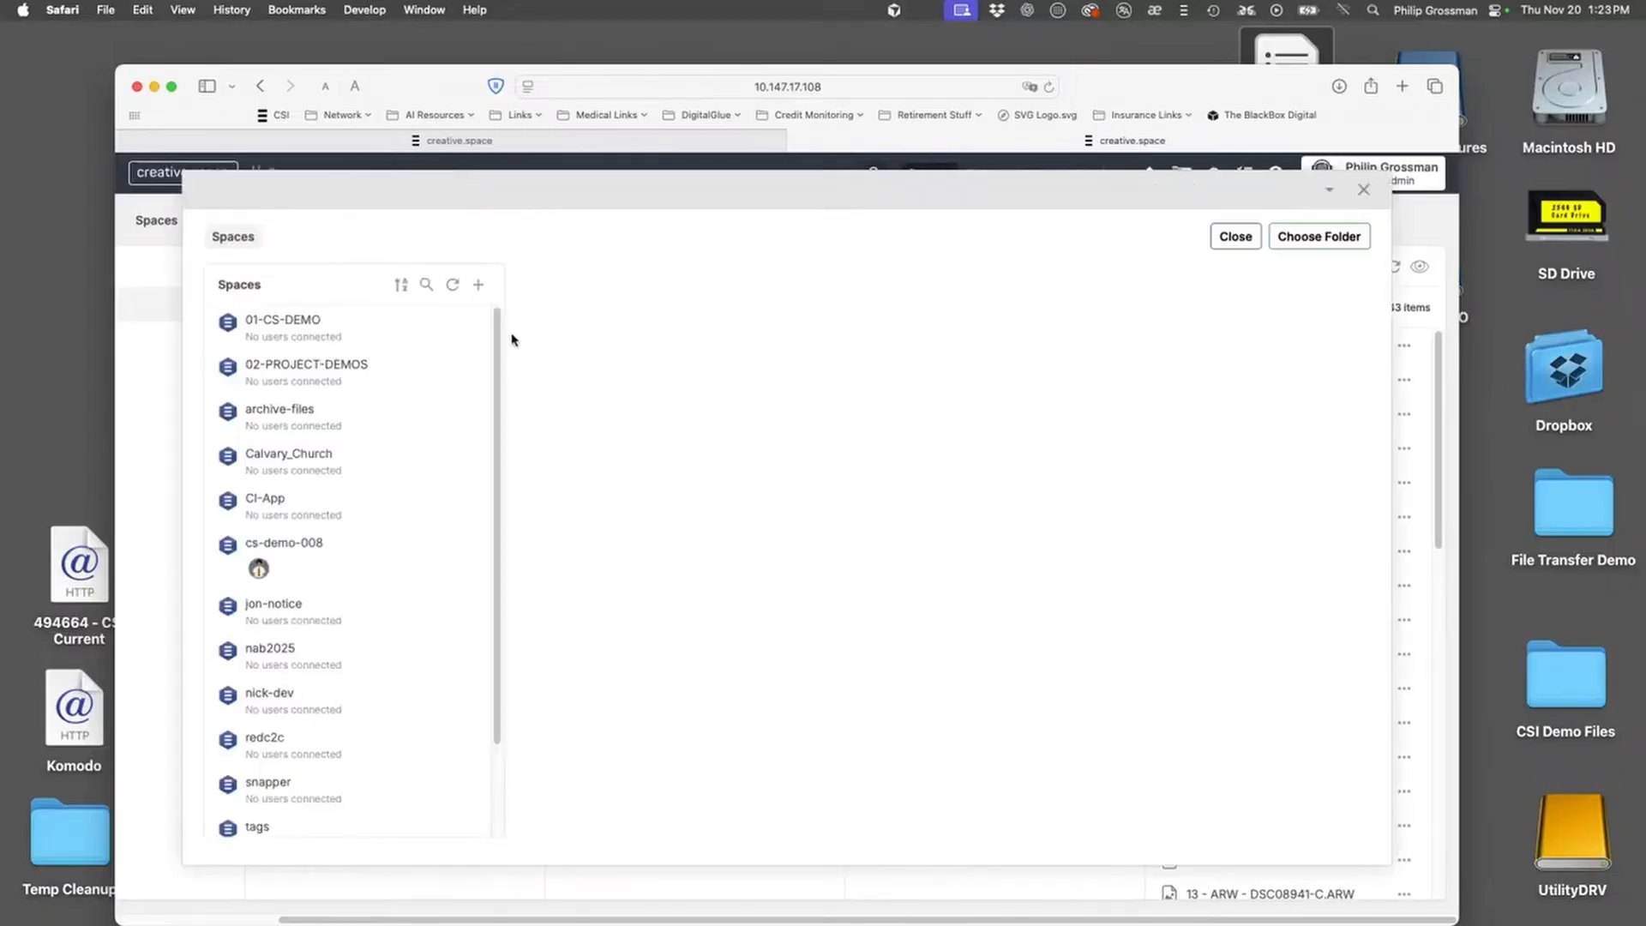
left_click(337, 376)
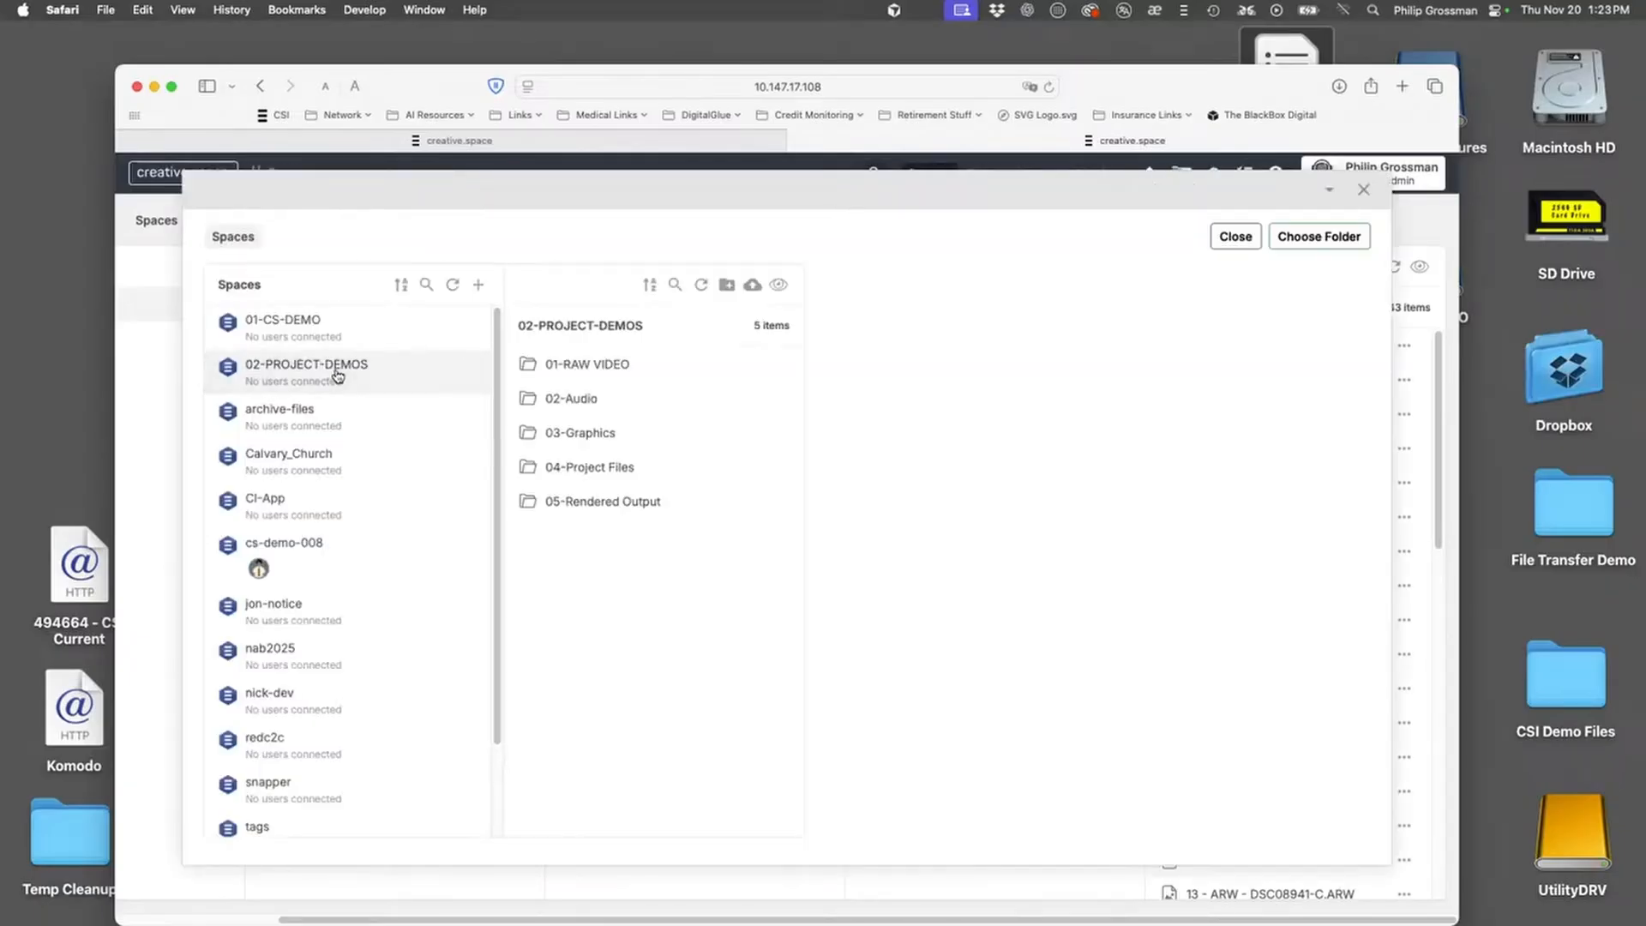
left_click(1296, 246)
left_click(814, 367)
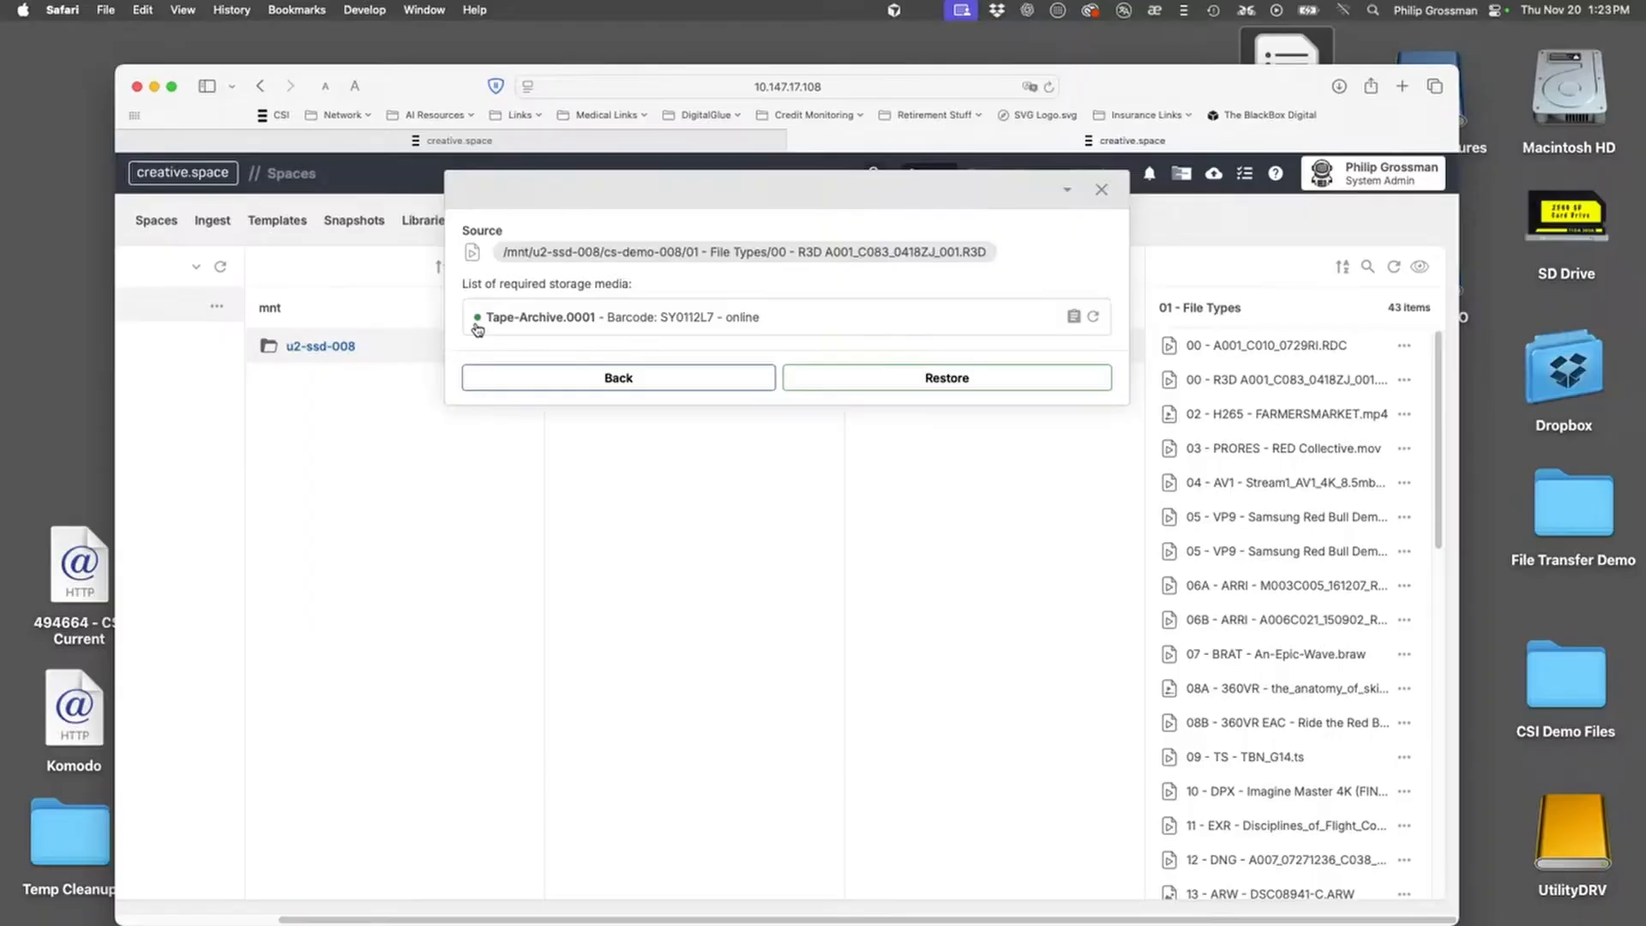
Dismiss the restore dialog without restoring the file and close the LTO Demo Unit's browser page
left_click(1074, 318)
left_click(1103, 188)
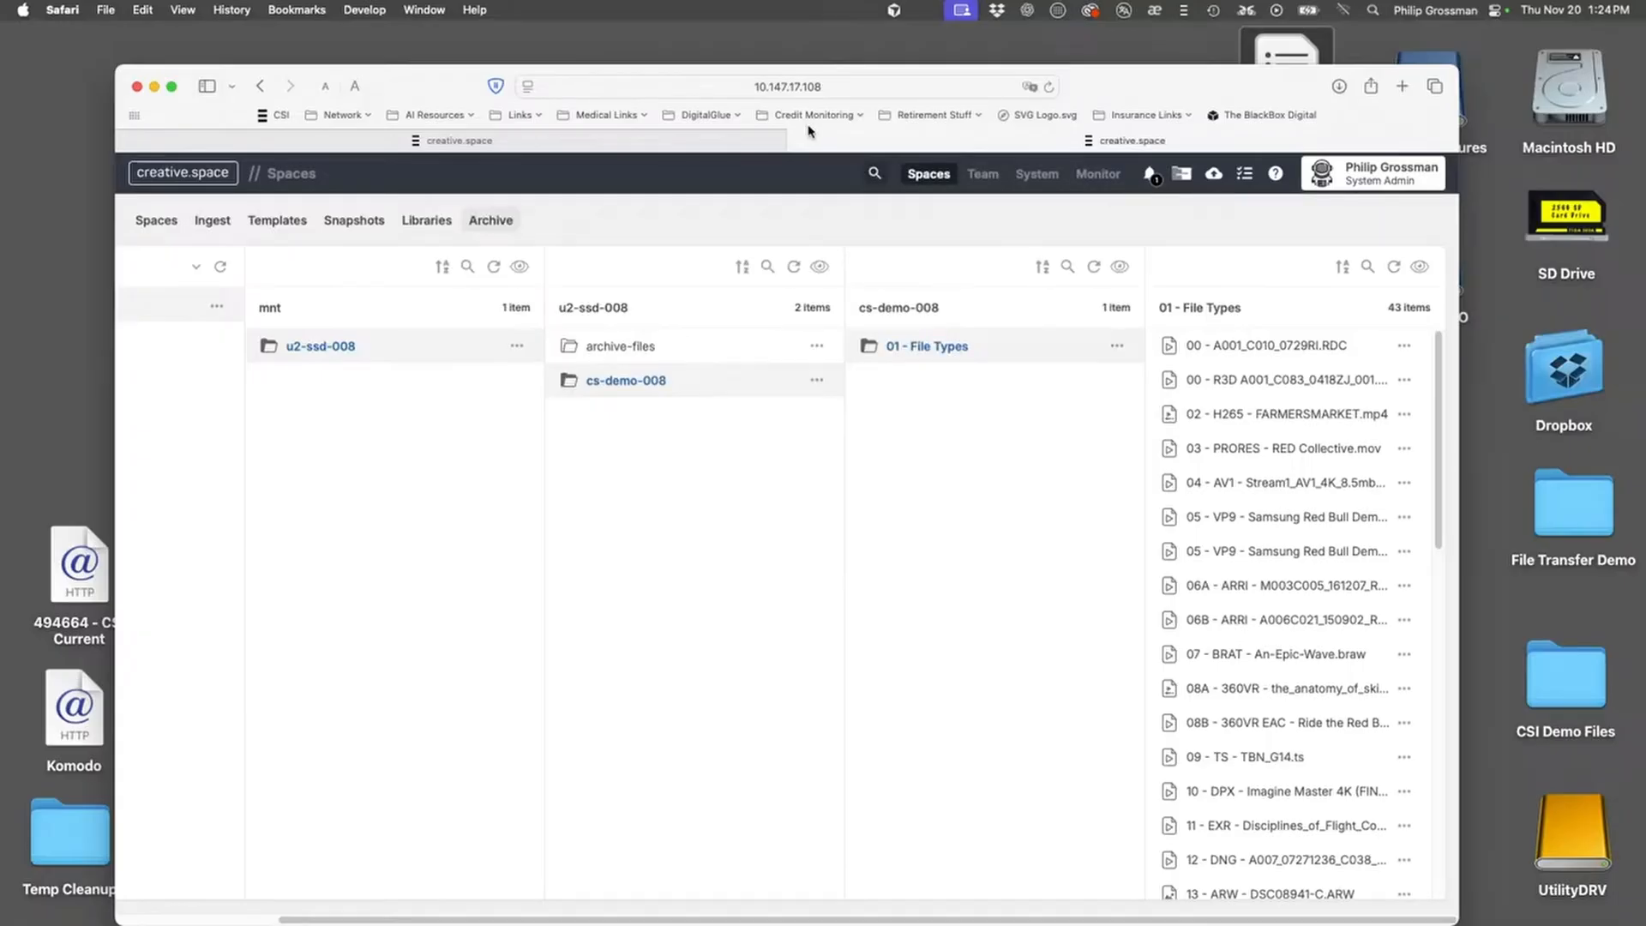
left_click_drag(432, 92, 727, 91)
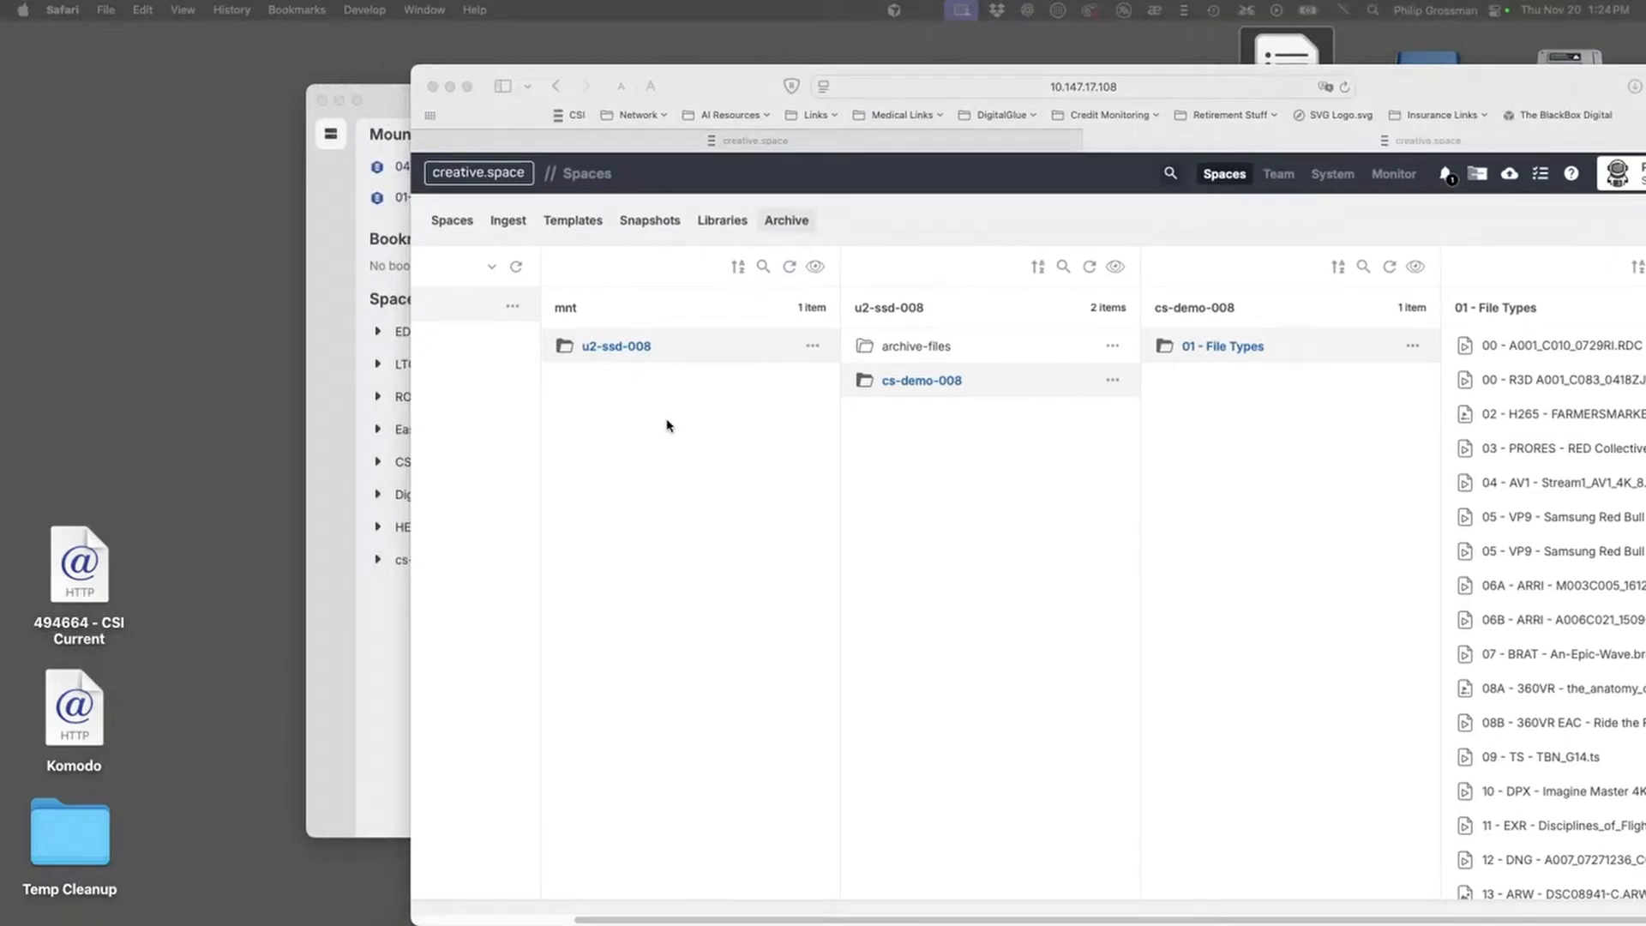
left_click_drag(724, 77, 469, 49)
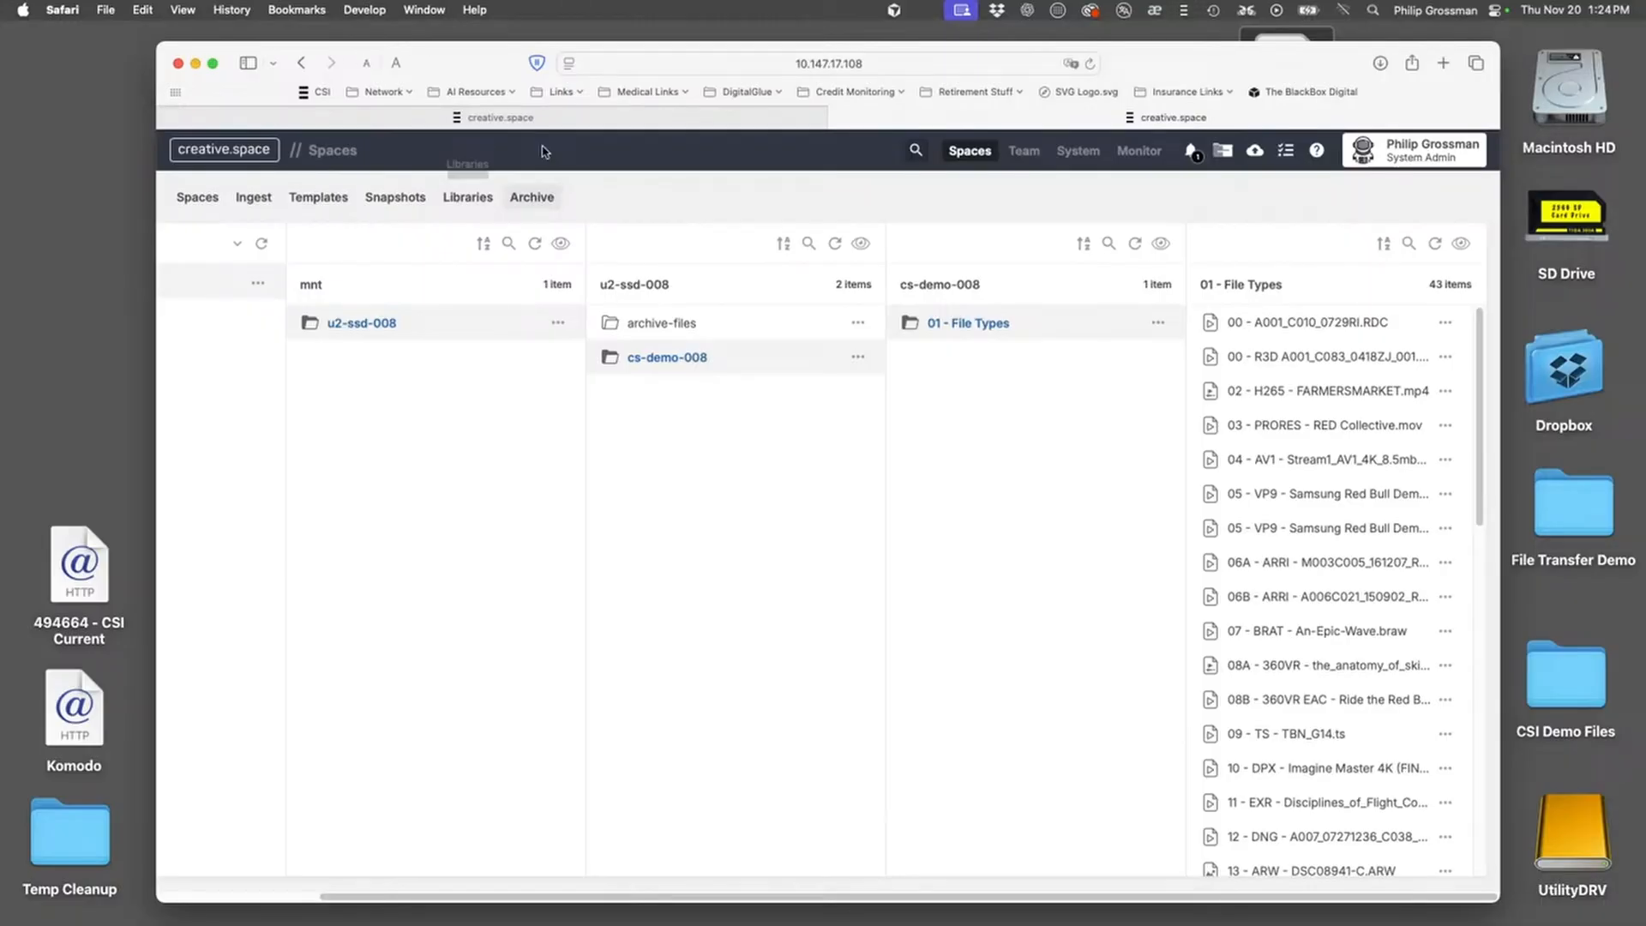
key("super+w")
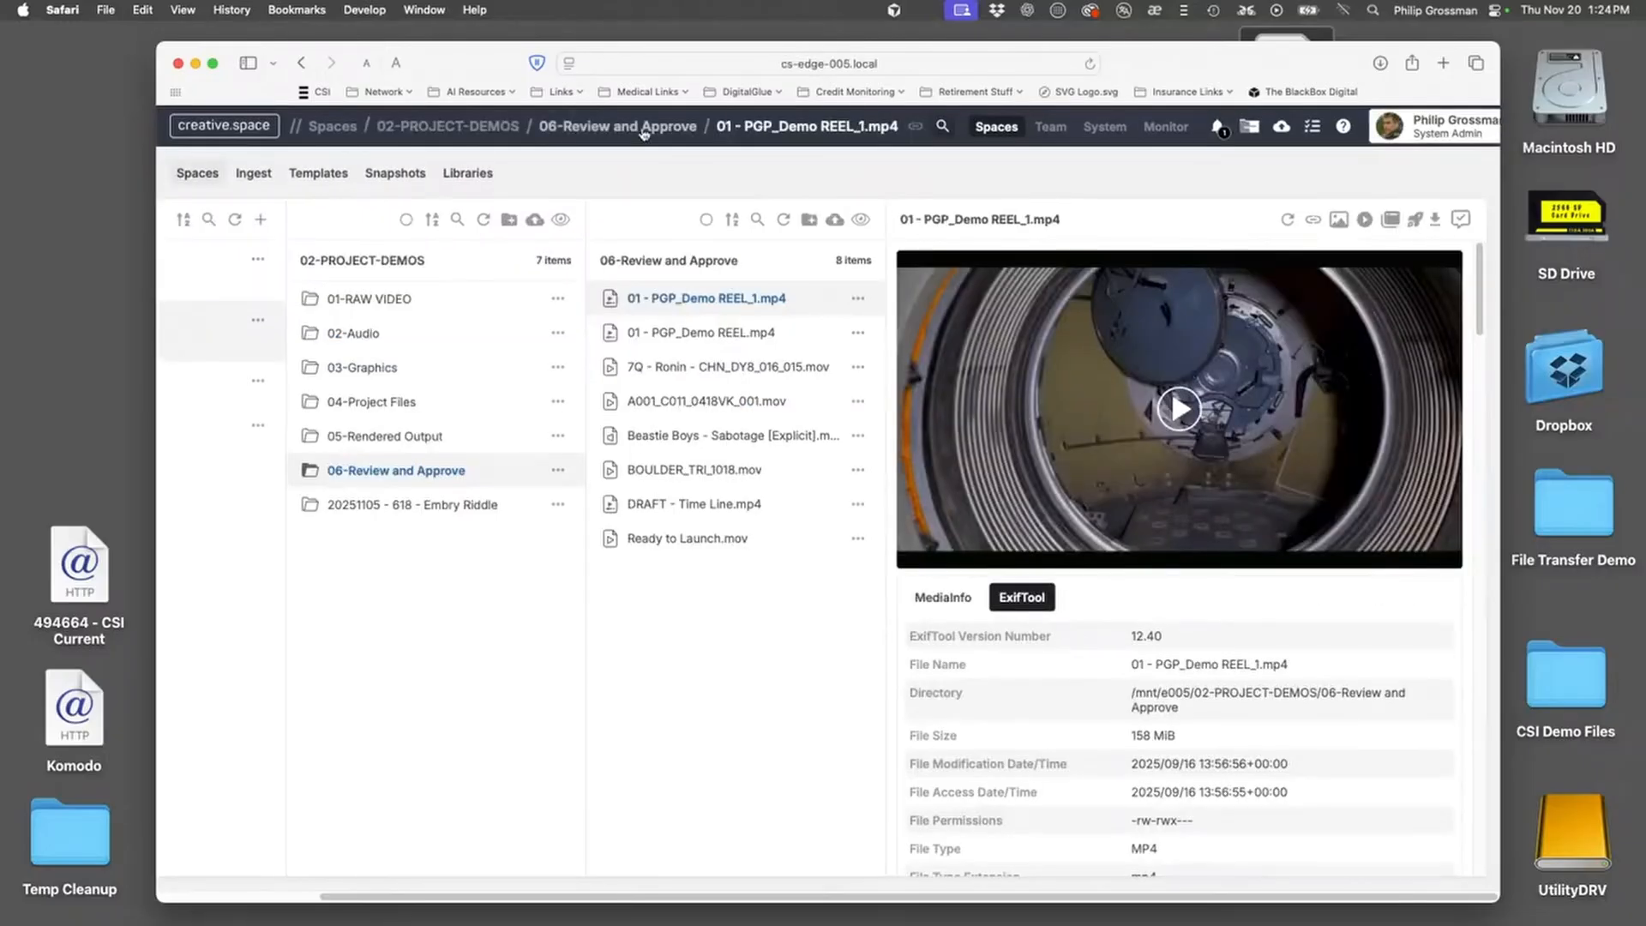
Open the Libraries and switch the displayed space from 04-New-Features to 01-CS-DEMO
left_click(470, 176)
left_click(274, 219)
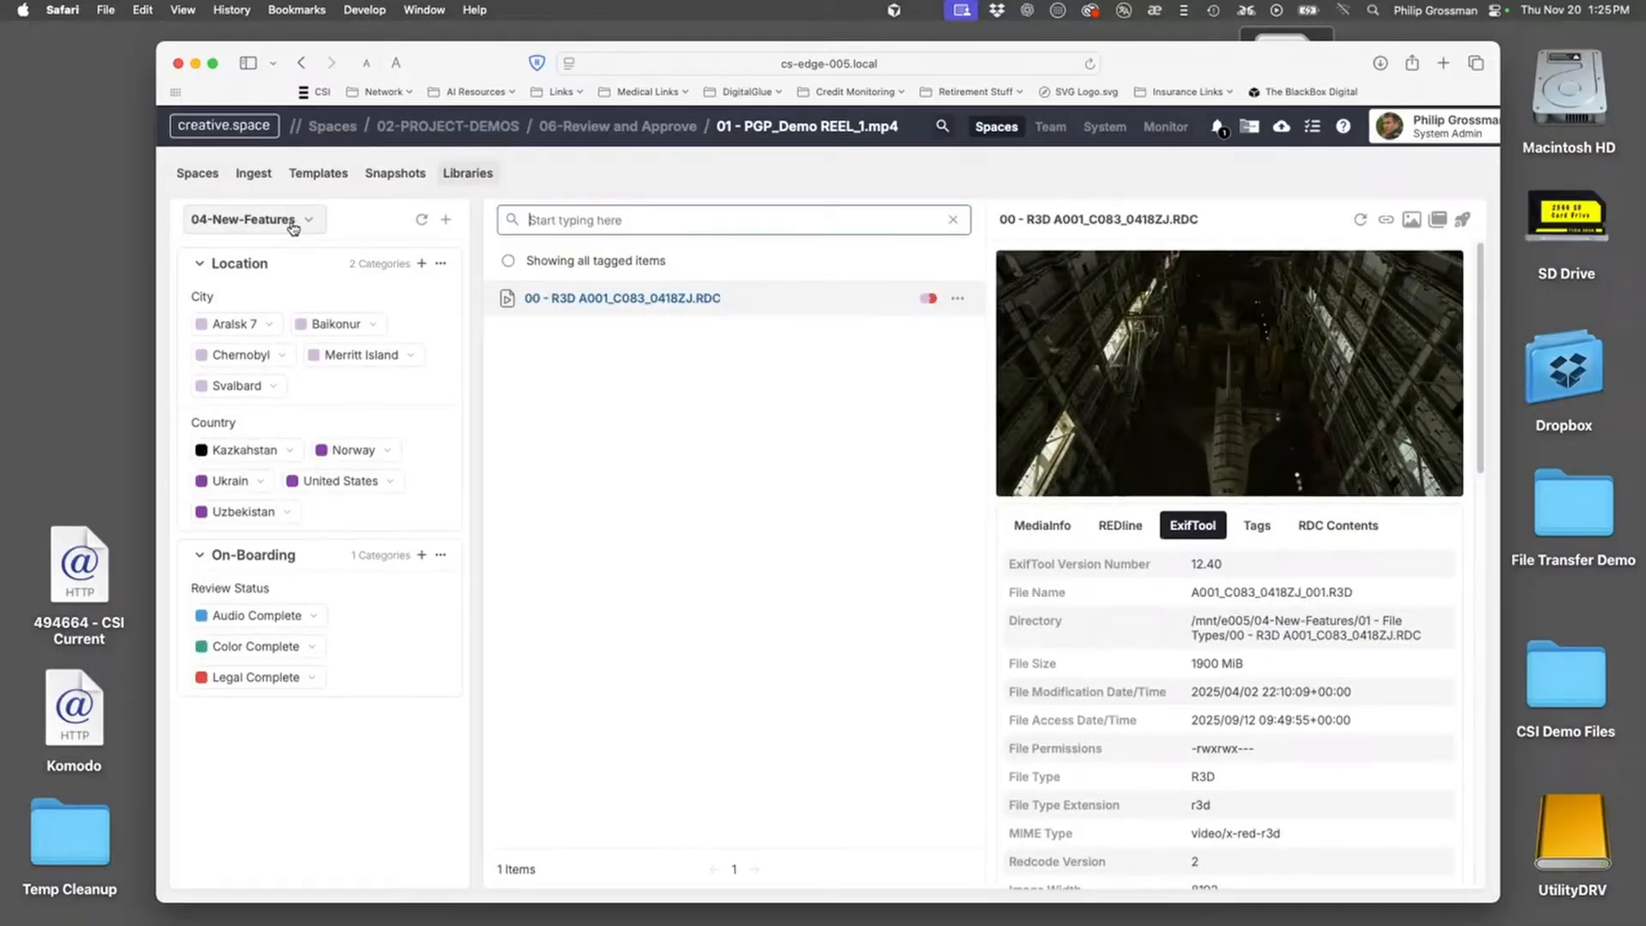
left_click(181, 298)
left_click(181, 375)
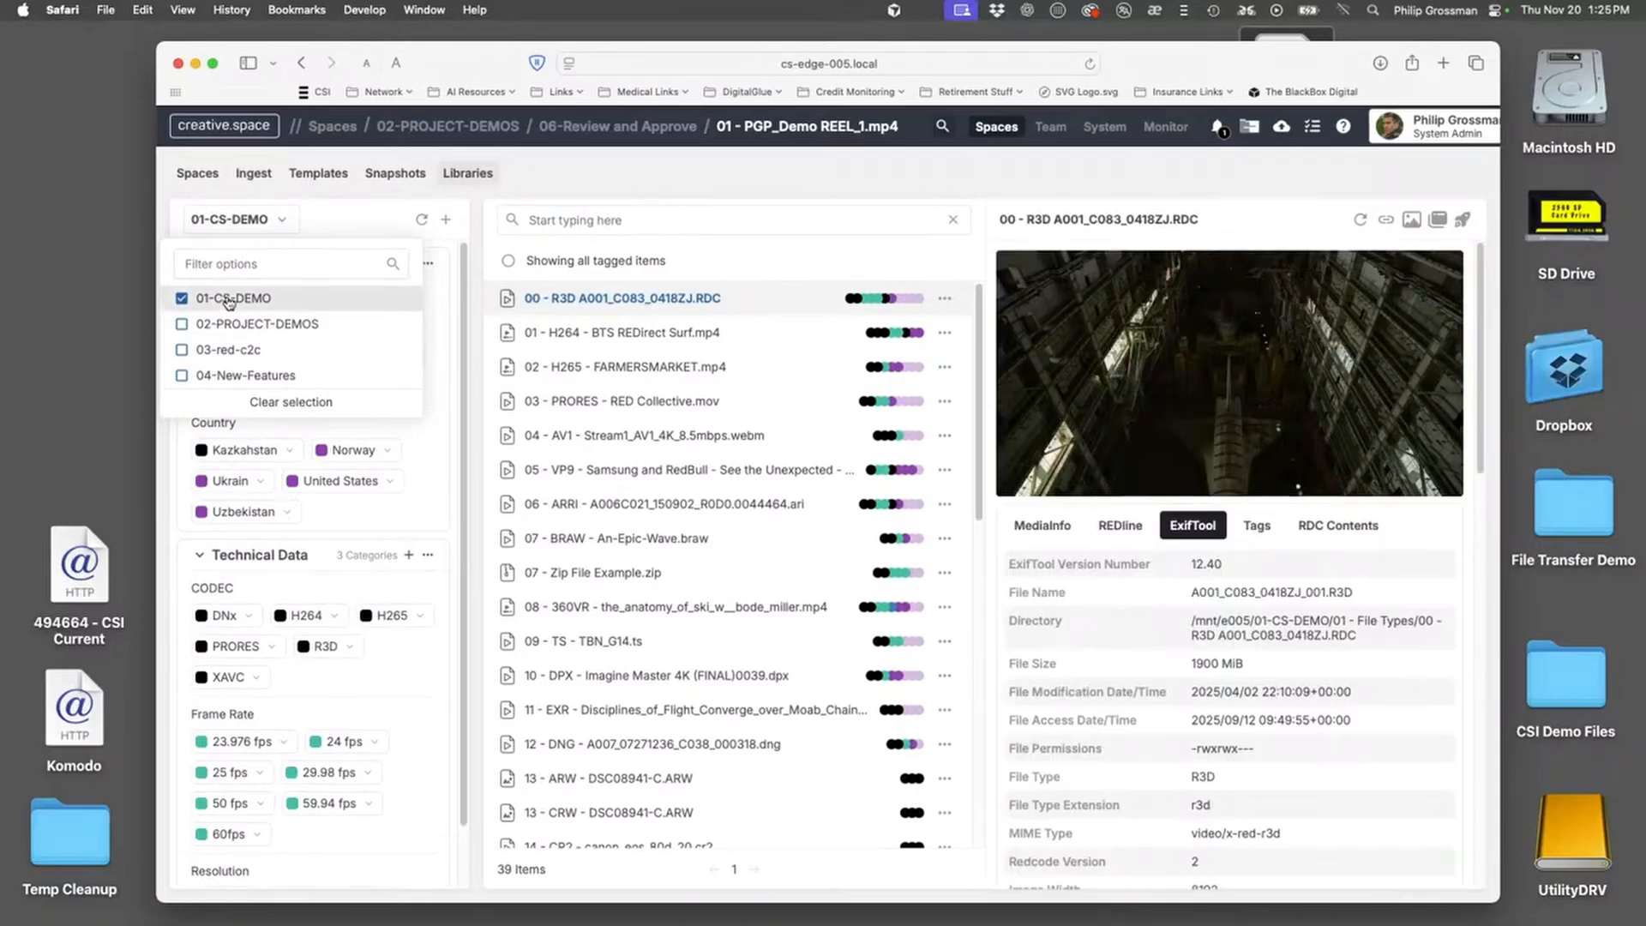
Try combining 02-PROJECT-DEMOS and 03-red-c2c with 01-CS-DEMO in the library's space selection, and narrow it back to 01-CS-DEMO
left_click(236, 300)
left_click(243, 302)
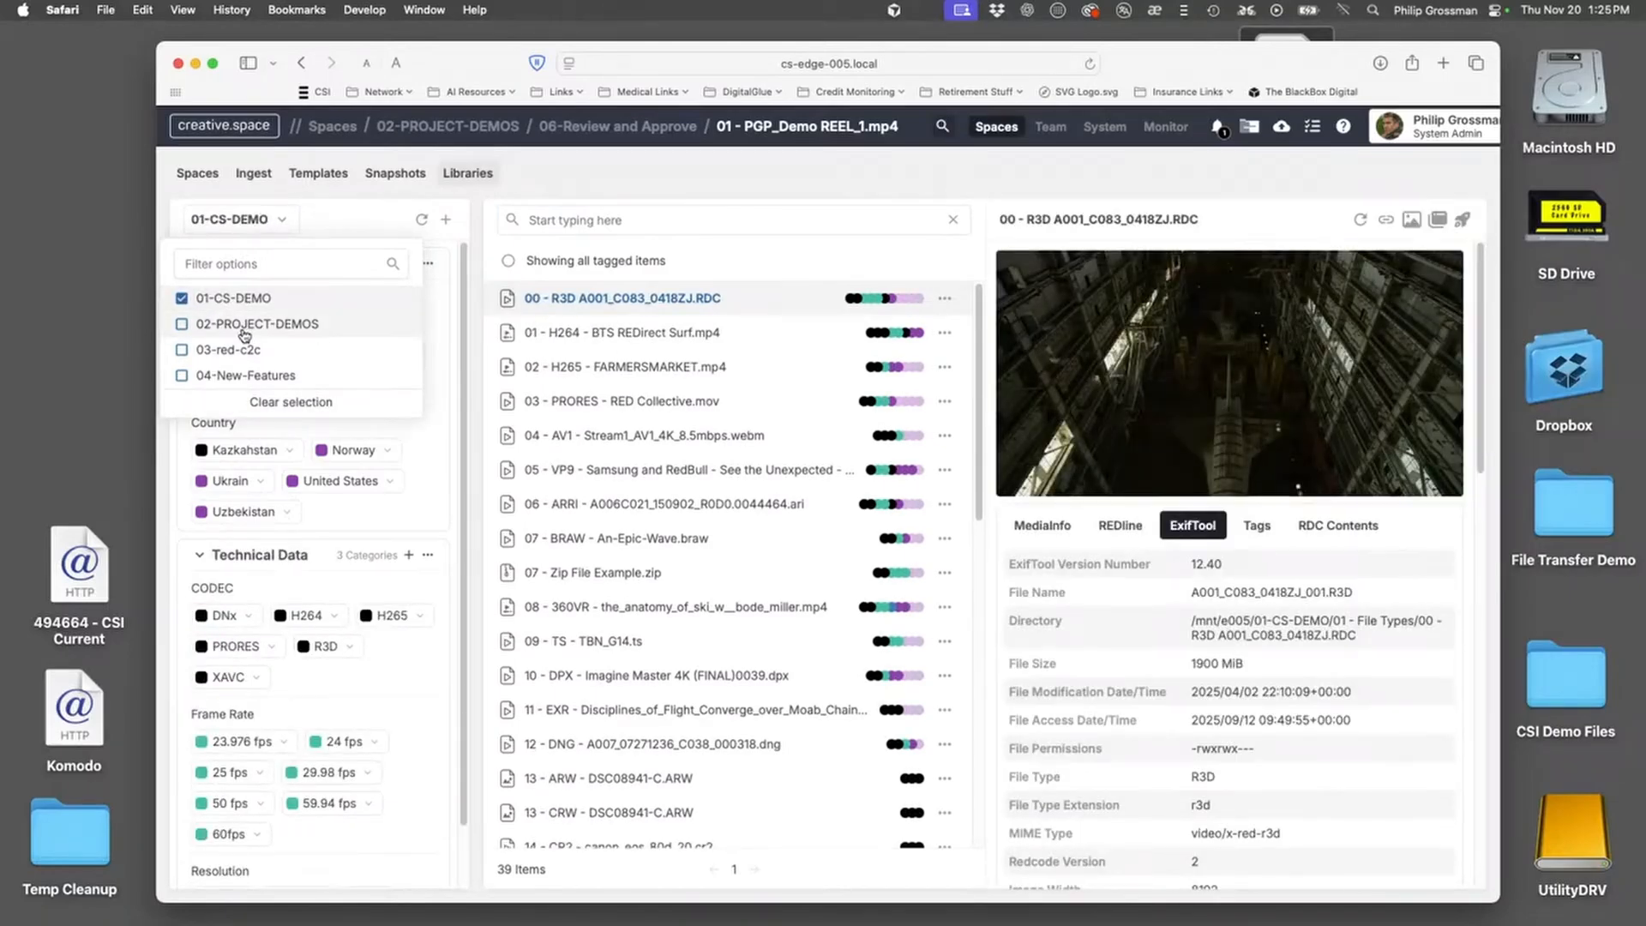
left_click(241, 325)
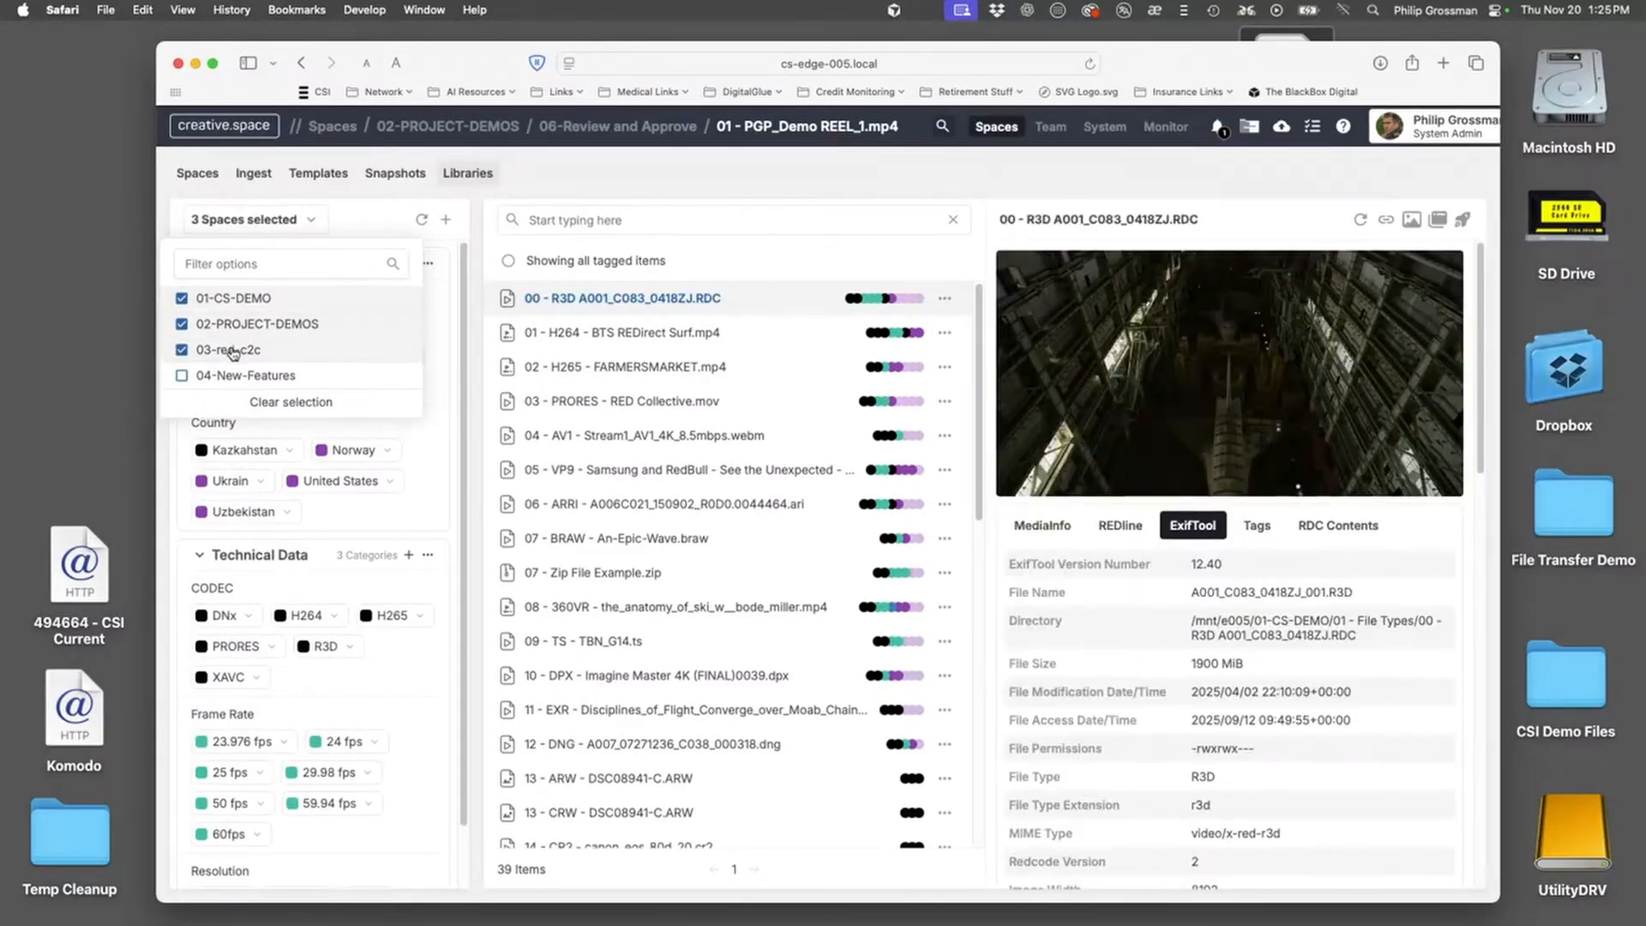
left_click(232, 326)
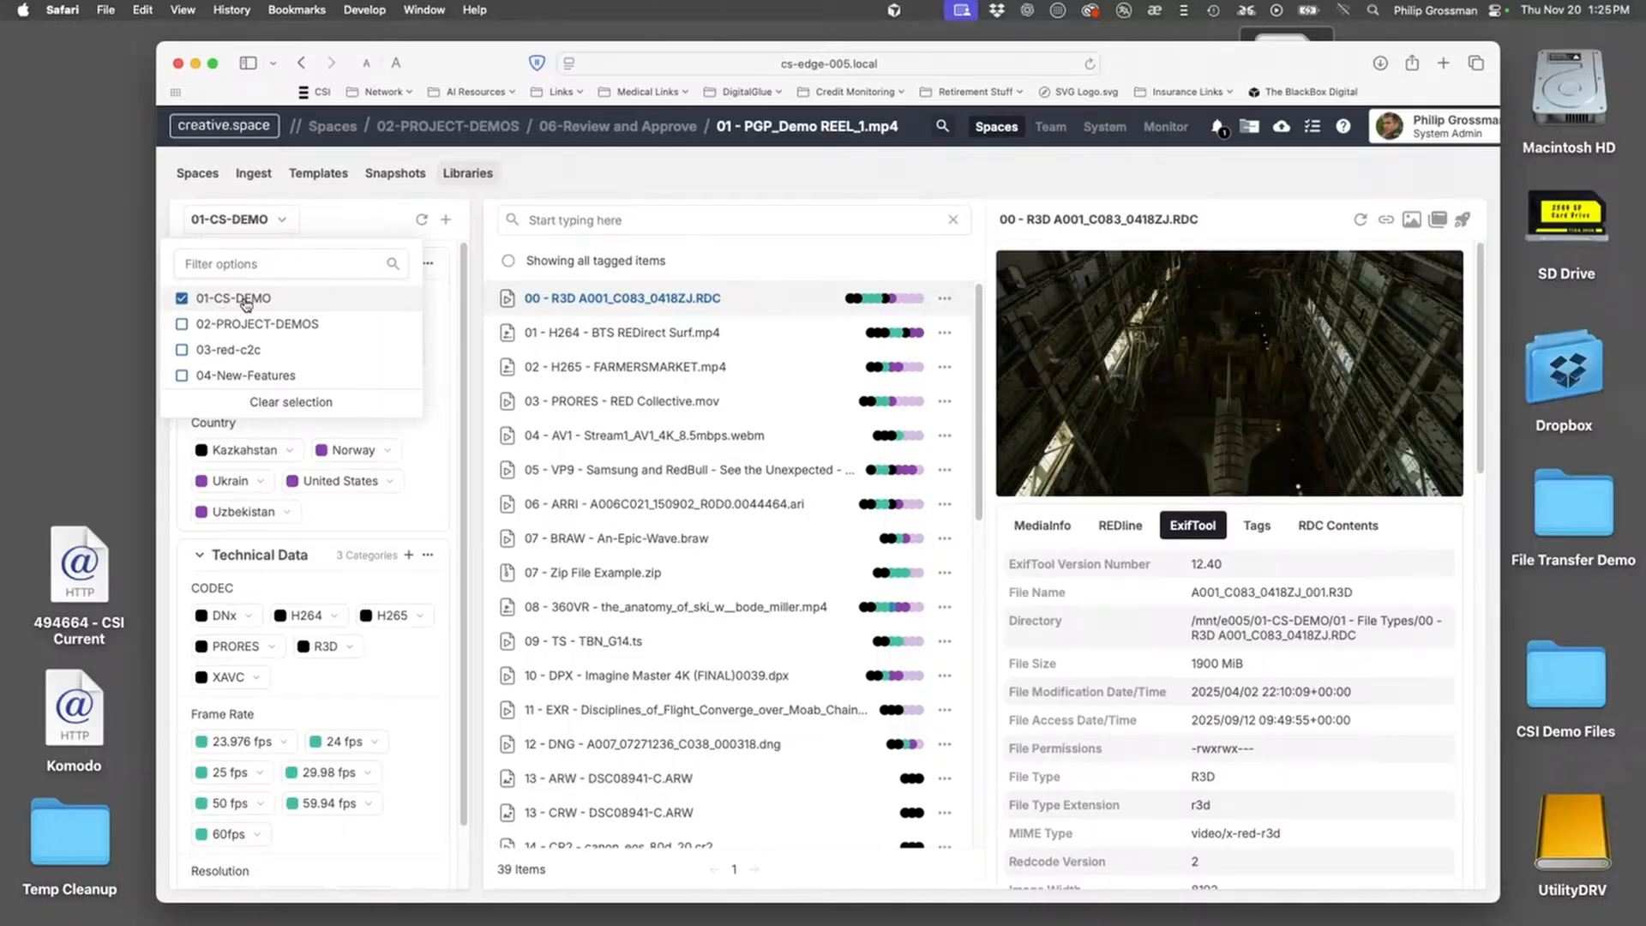
left_click(459, 293)
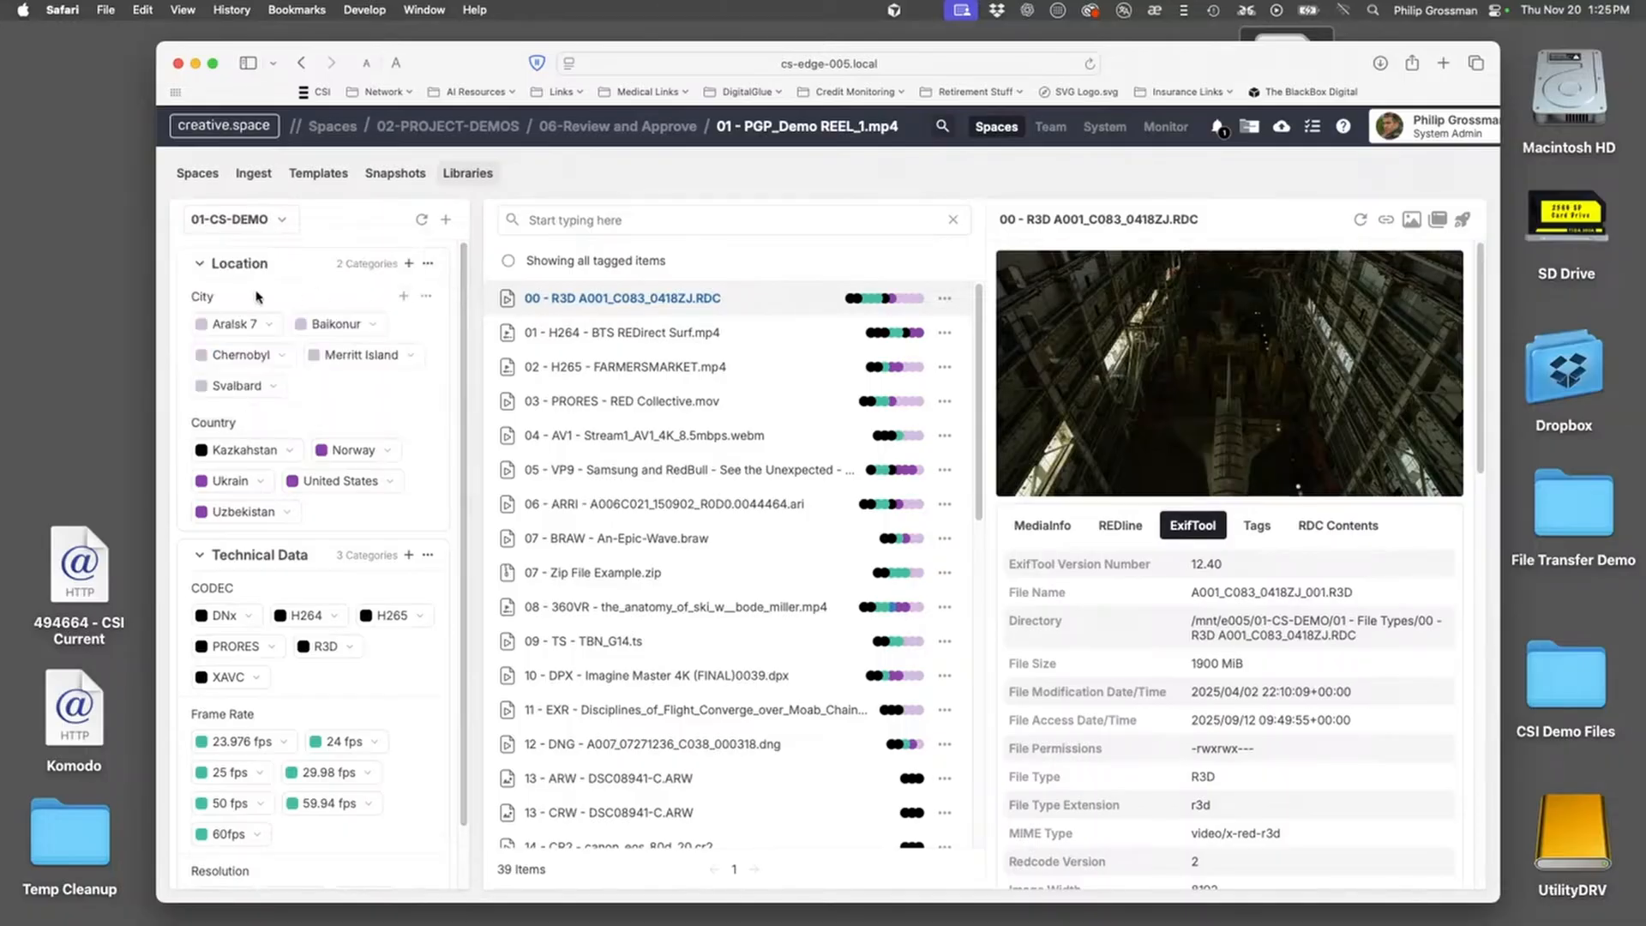
Set the library's space selection to 04-New-Features only
left_click(247, 220)
left_click(183, 375)
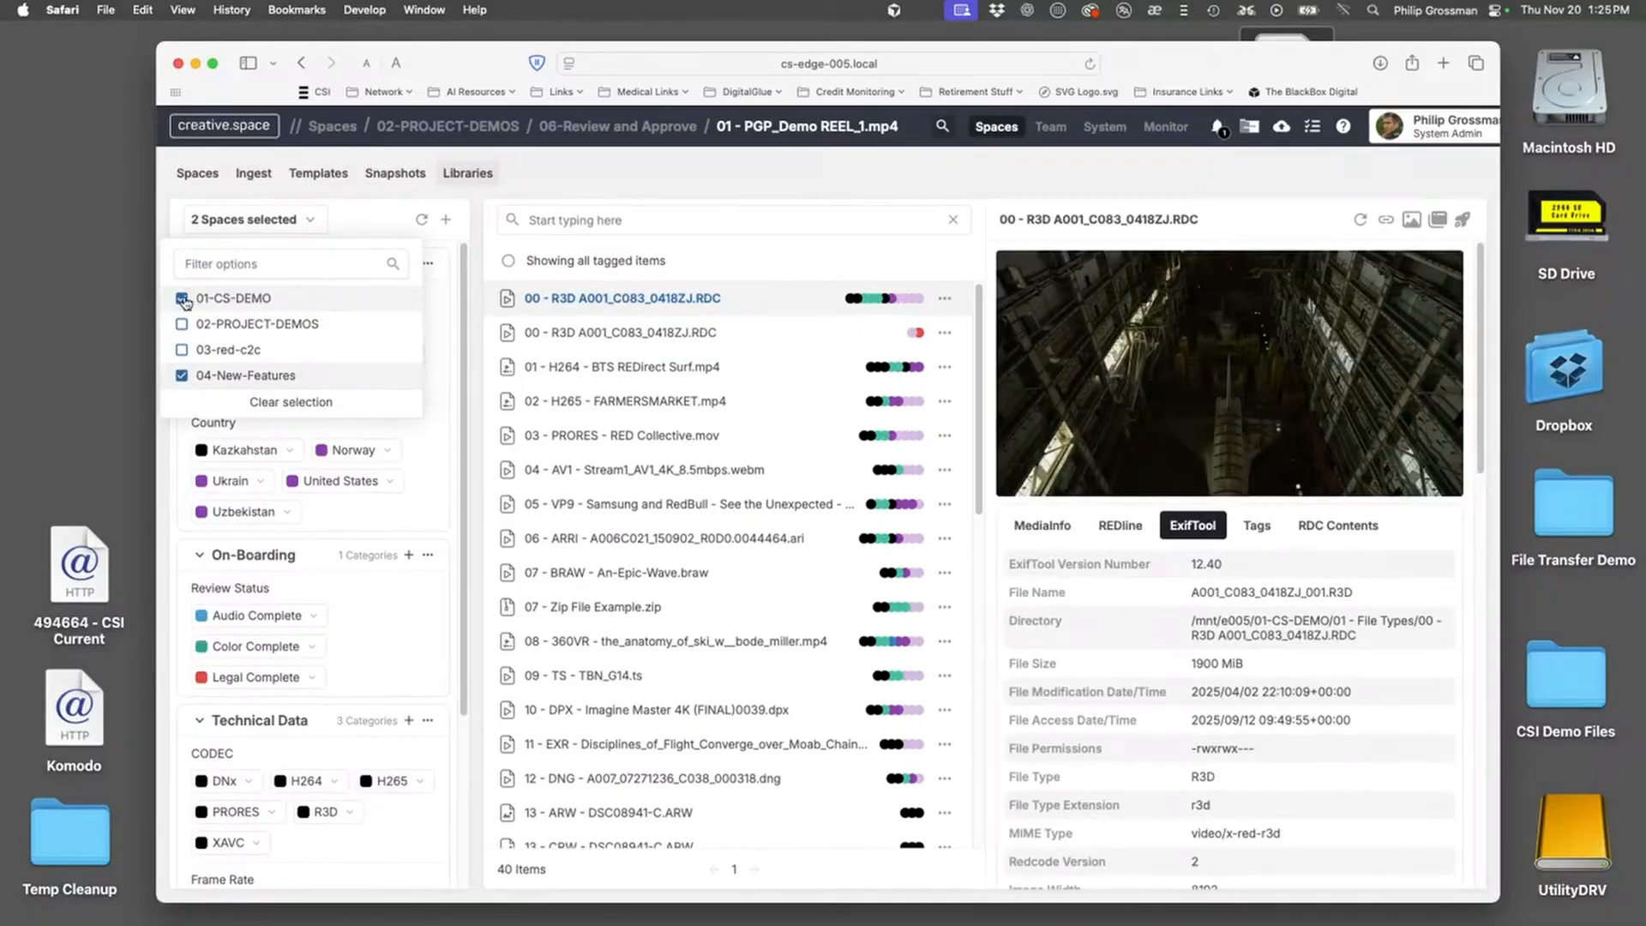
left_click(182, 299)
left_click(442, 400)
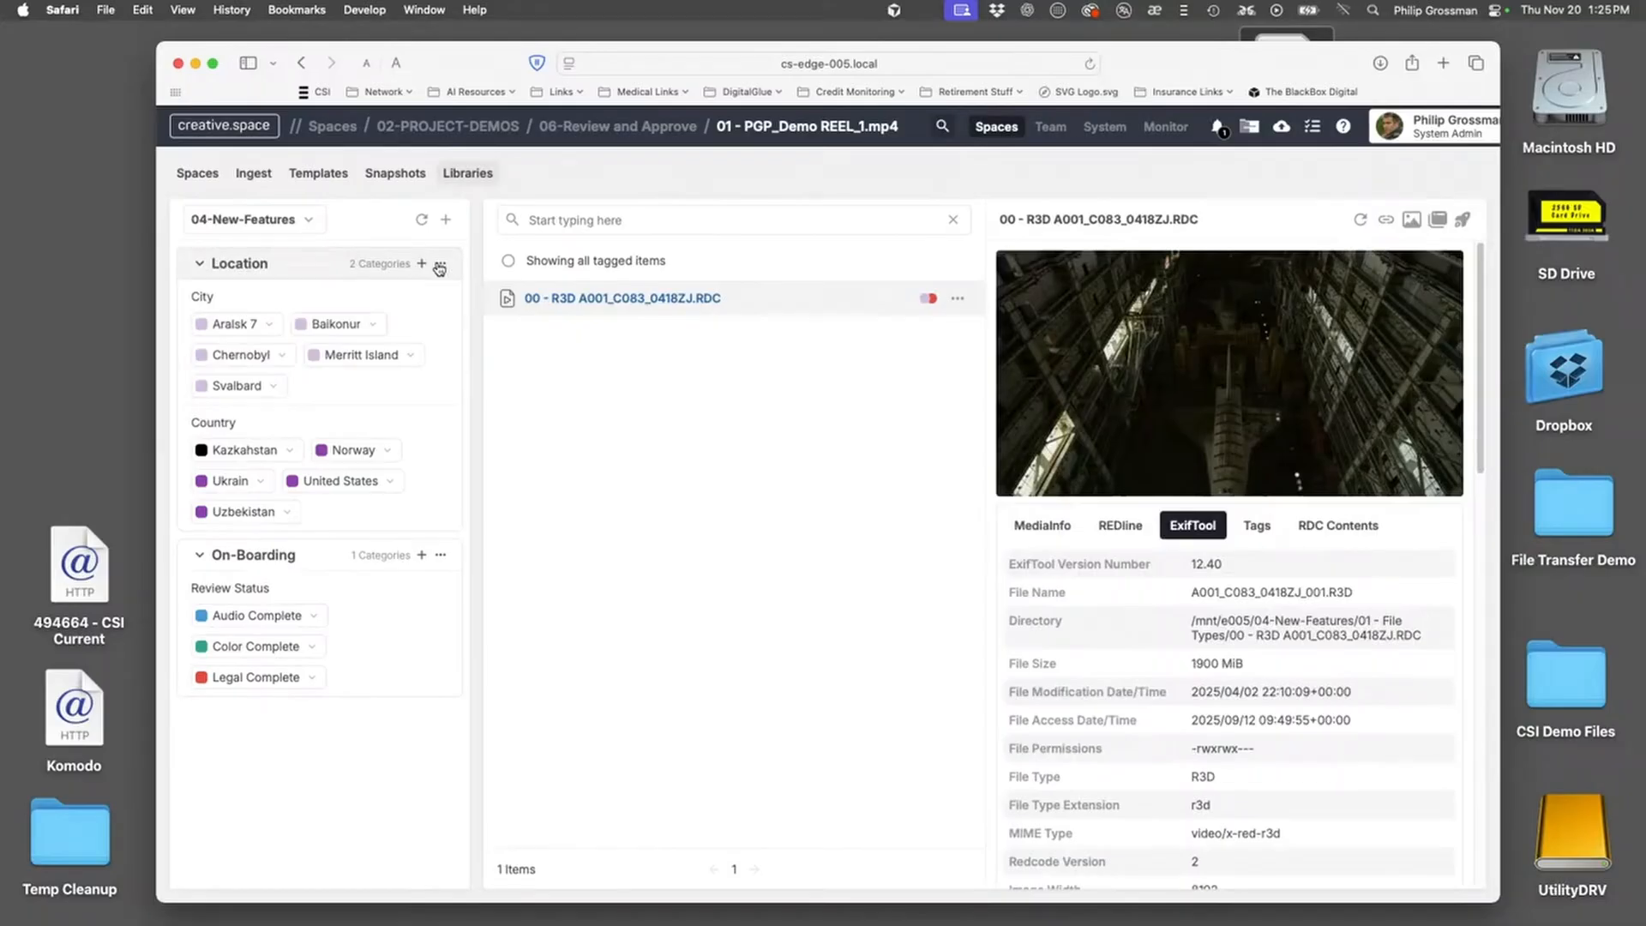
Try to add a section named Technical Data scoped to the selected space 04-New-Features, and close the form
left_click(446, 220)
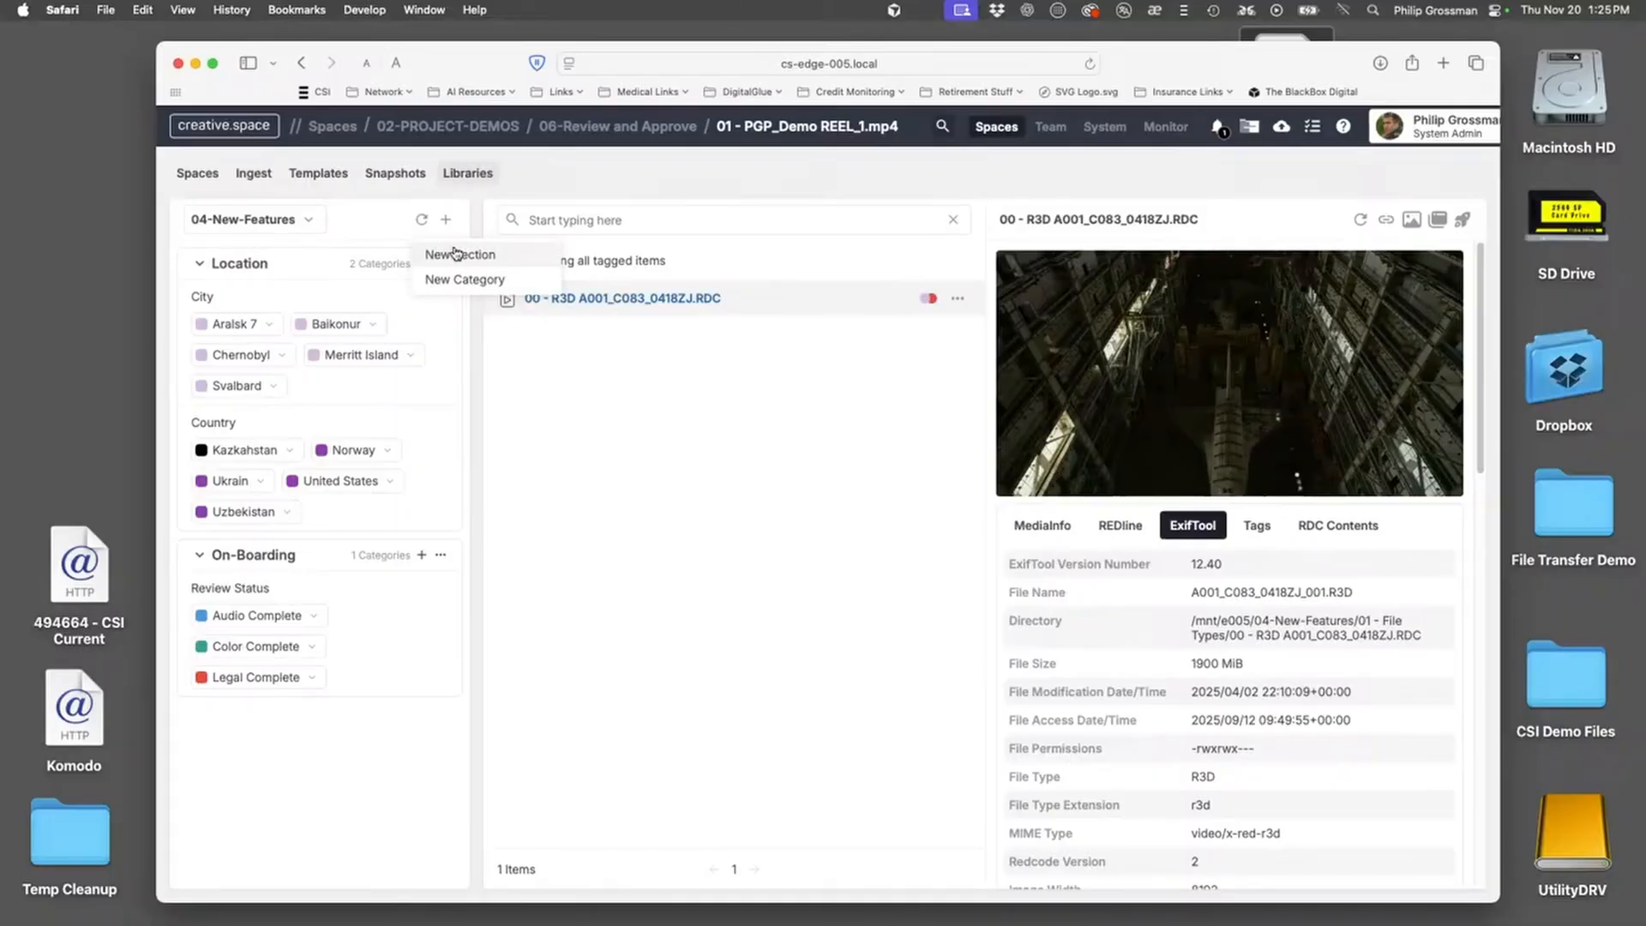
left_click(449, 258)
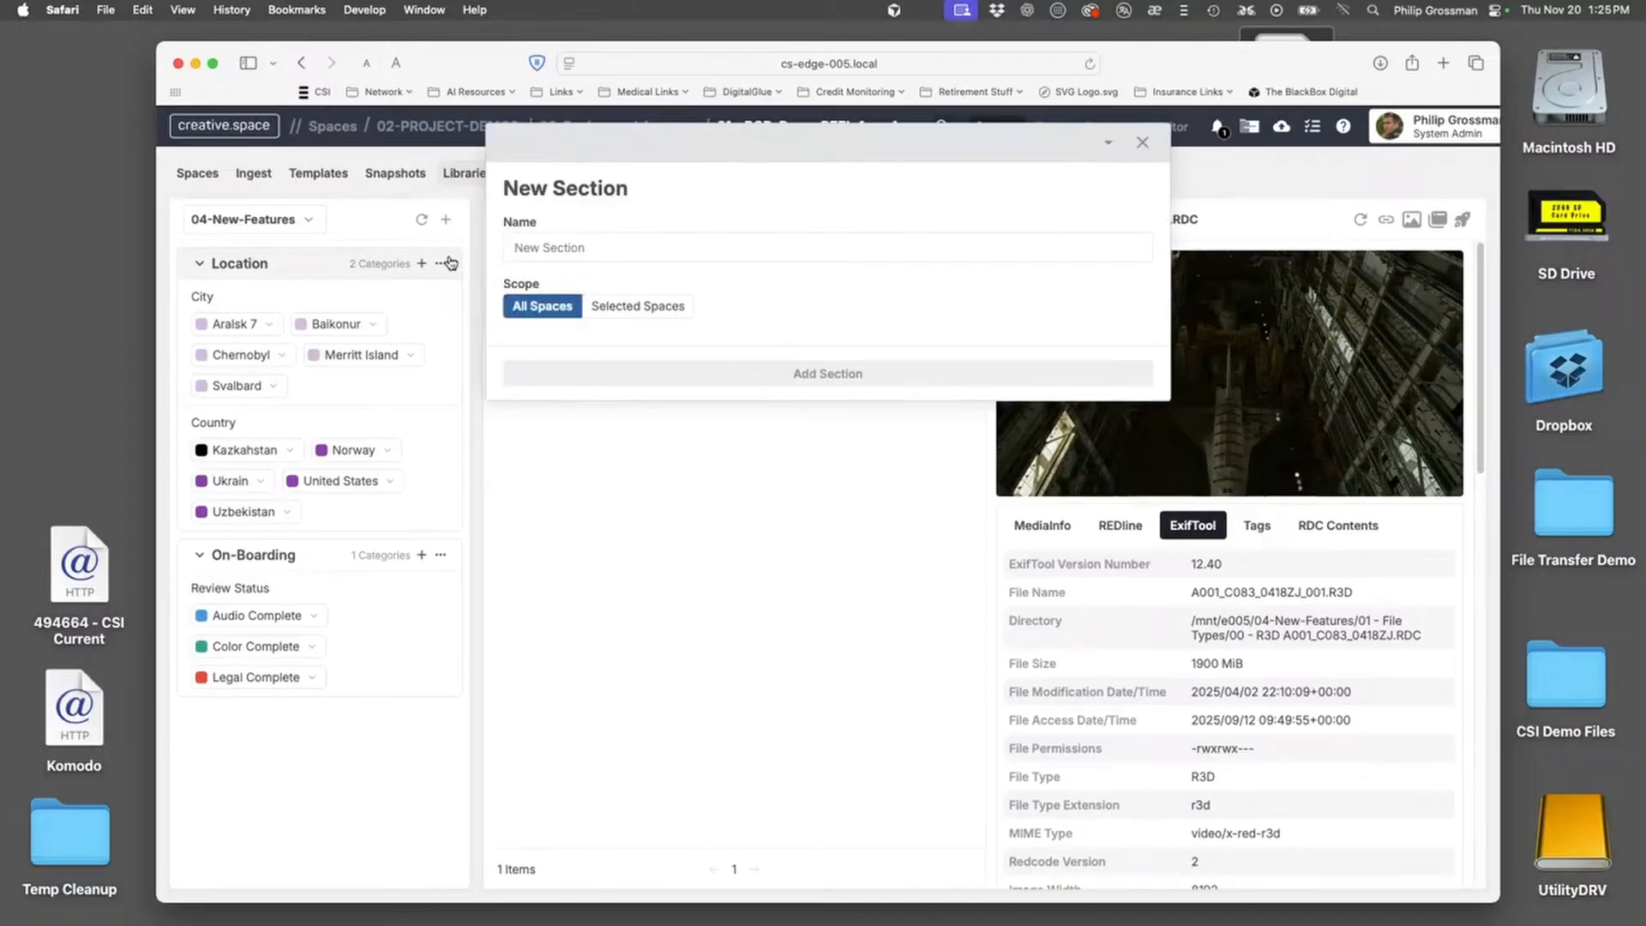
left_click(561, 245)
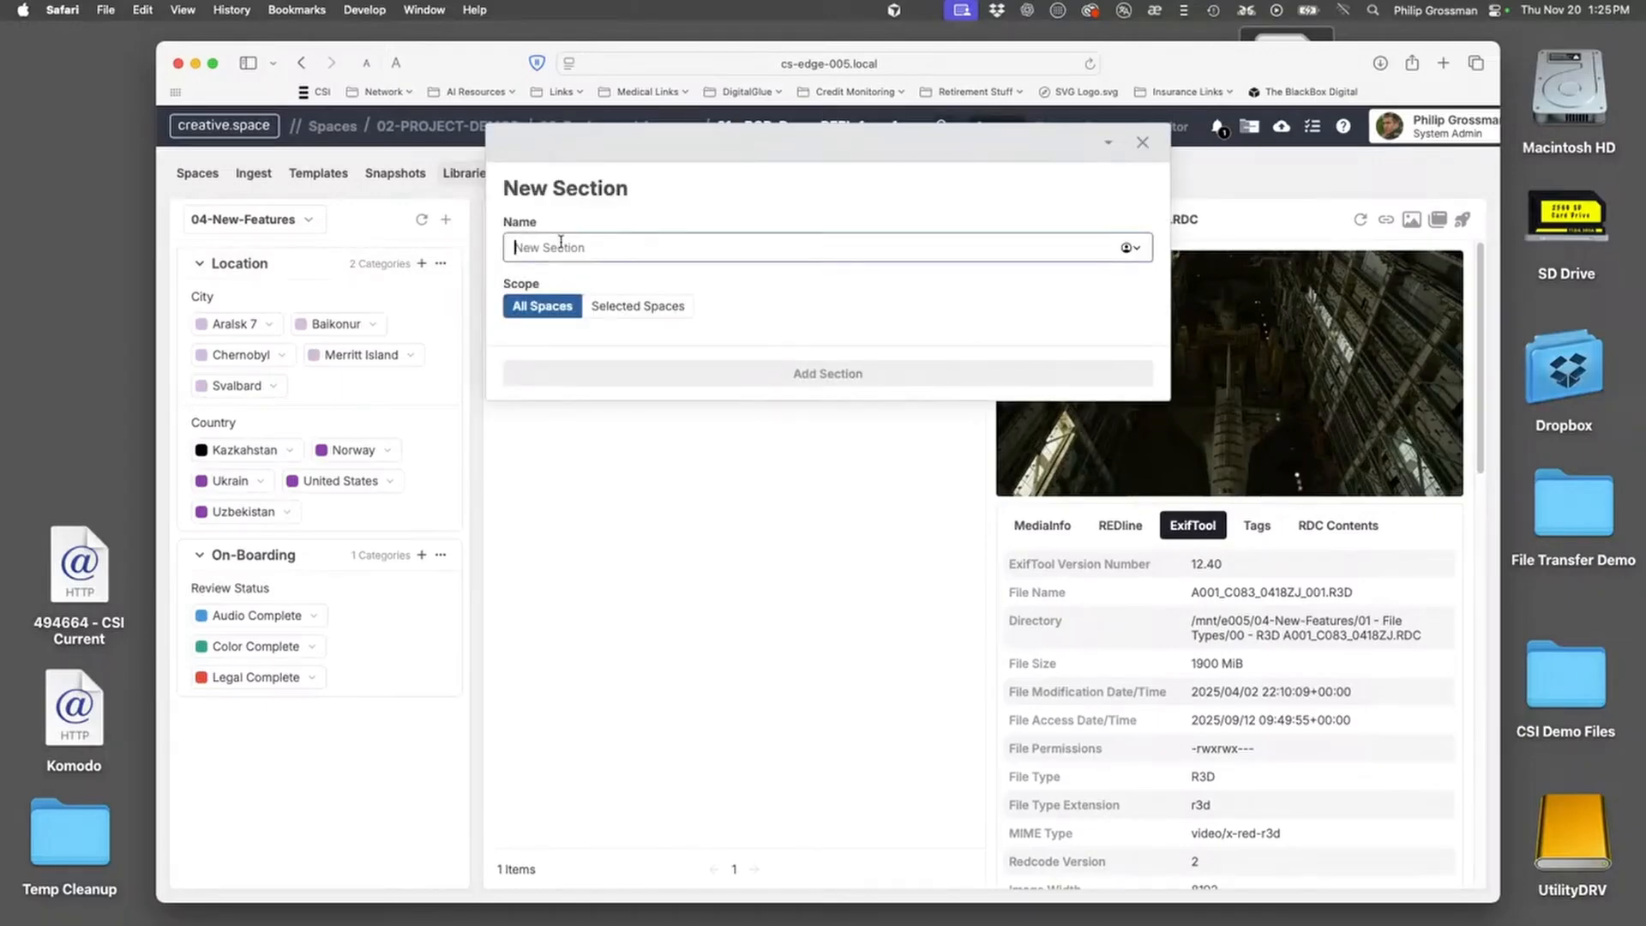
type("Tec")
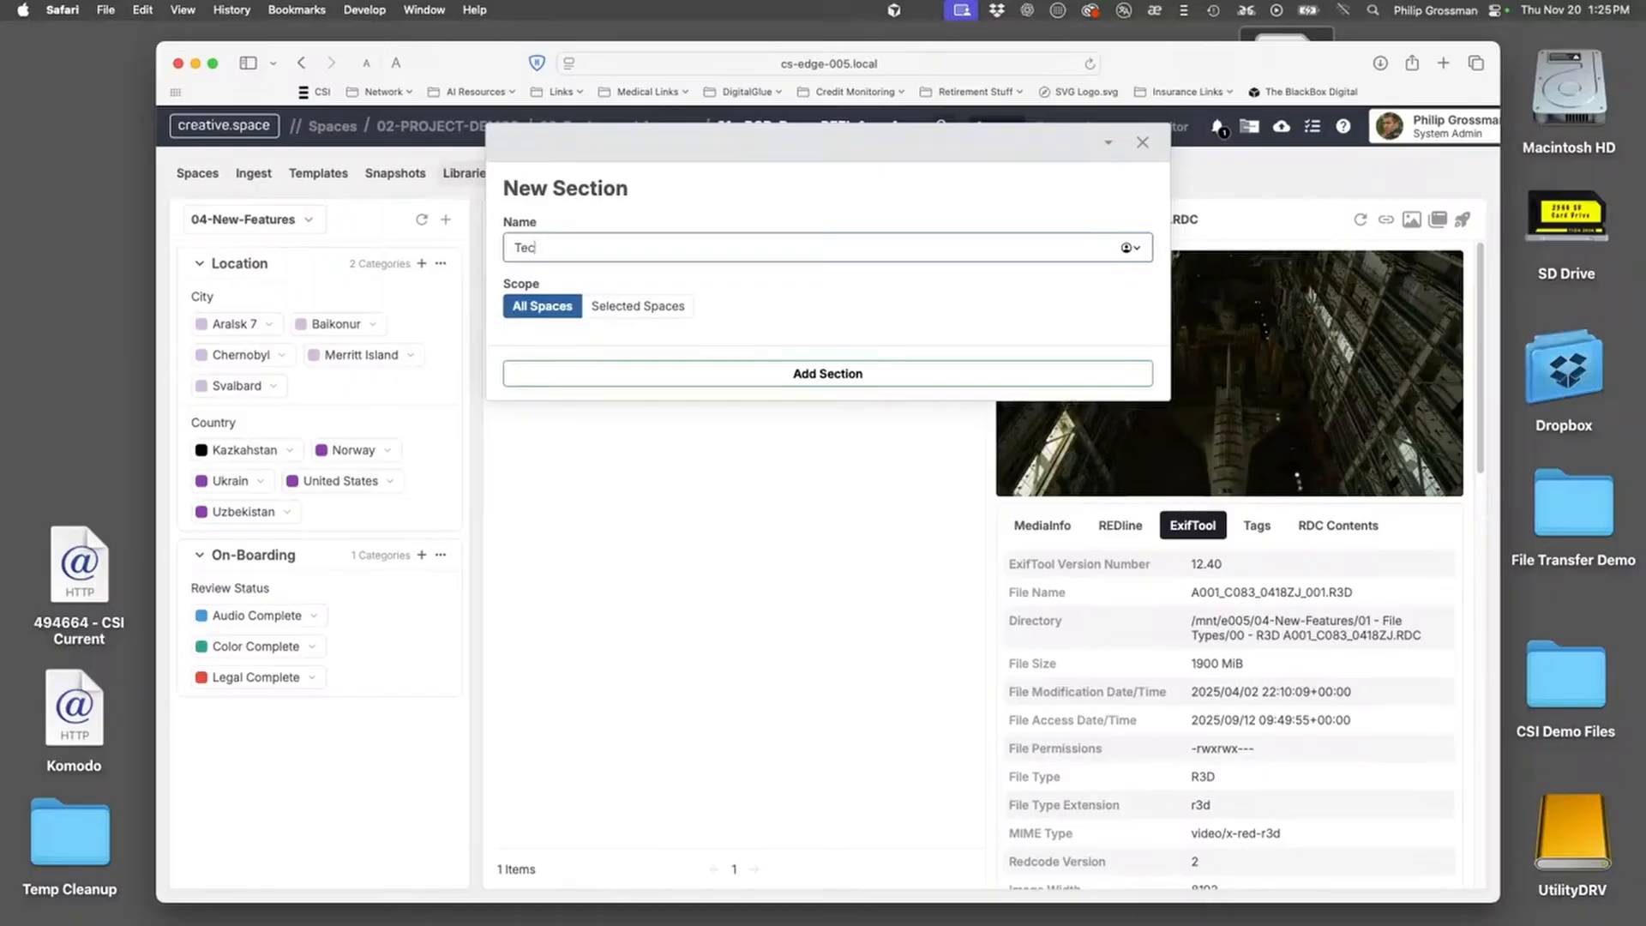
type("hnical Data")
left_click(614, 313)
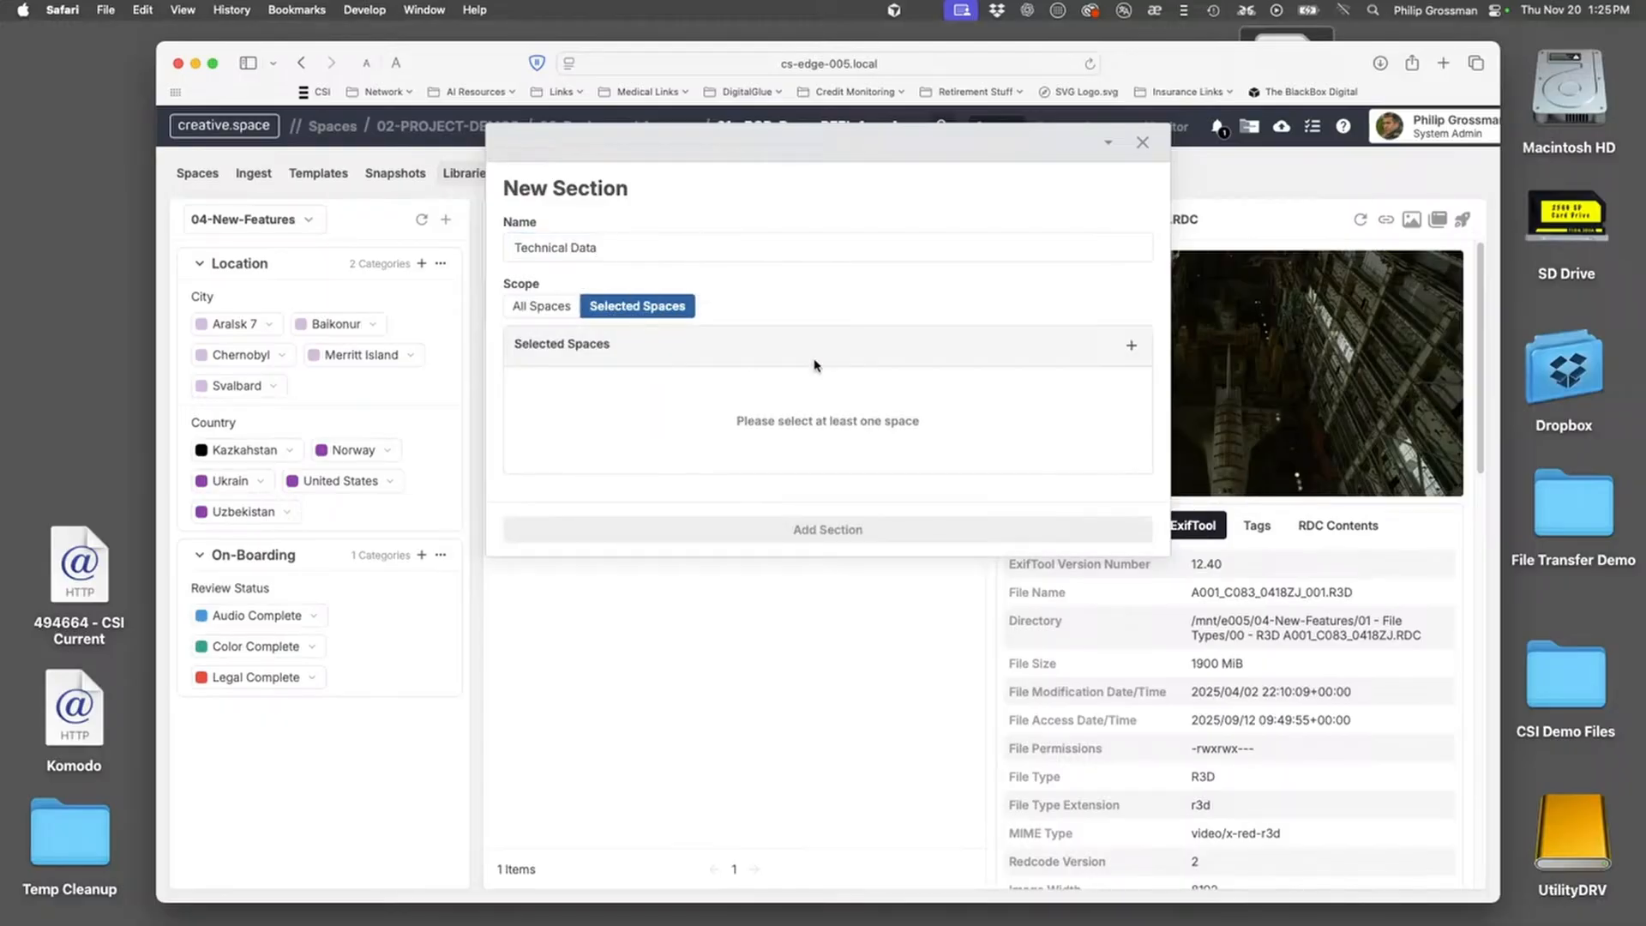
left_click(1130, 347)
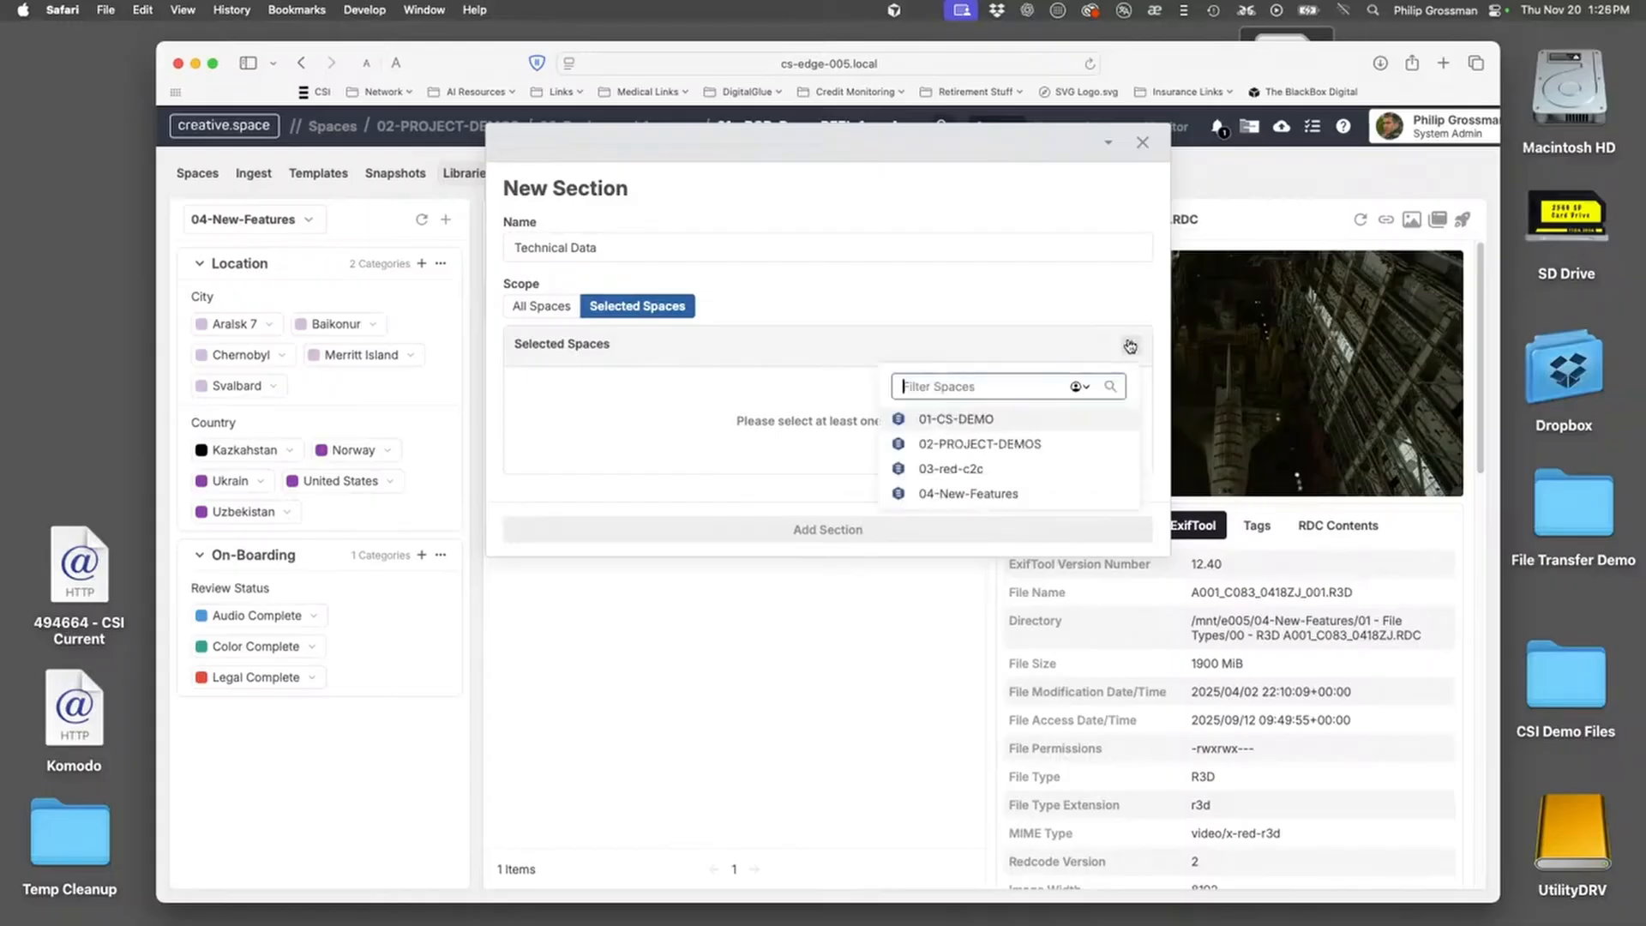
left_click(945, 495)
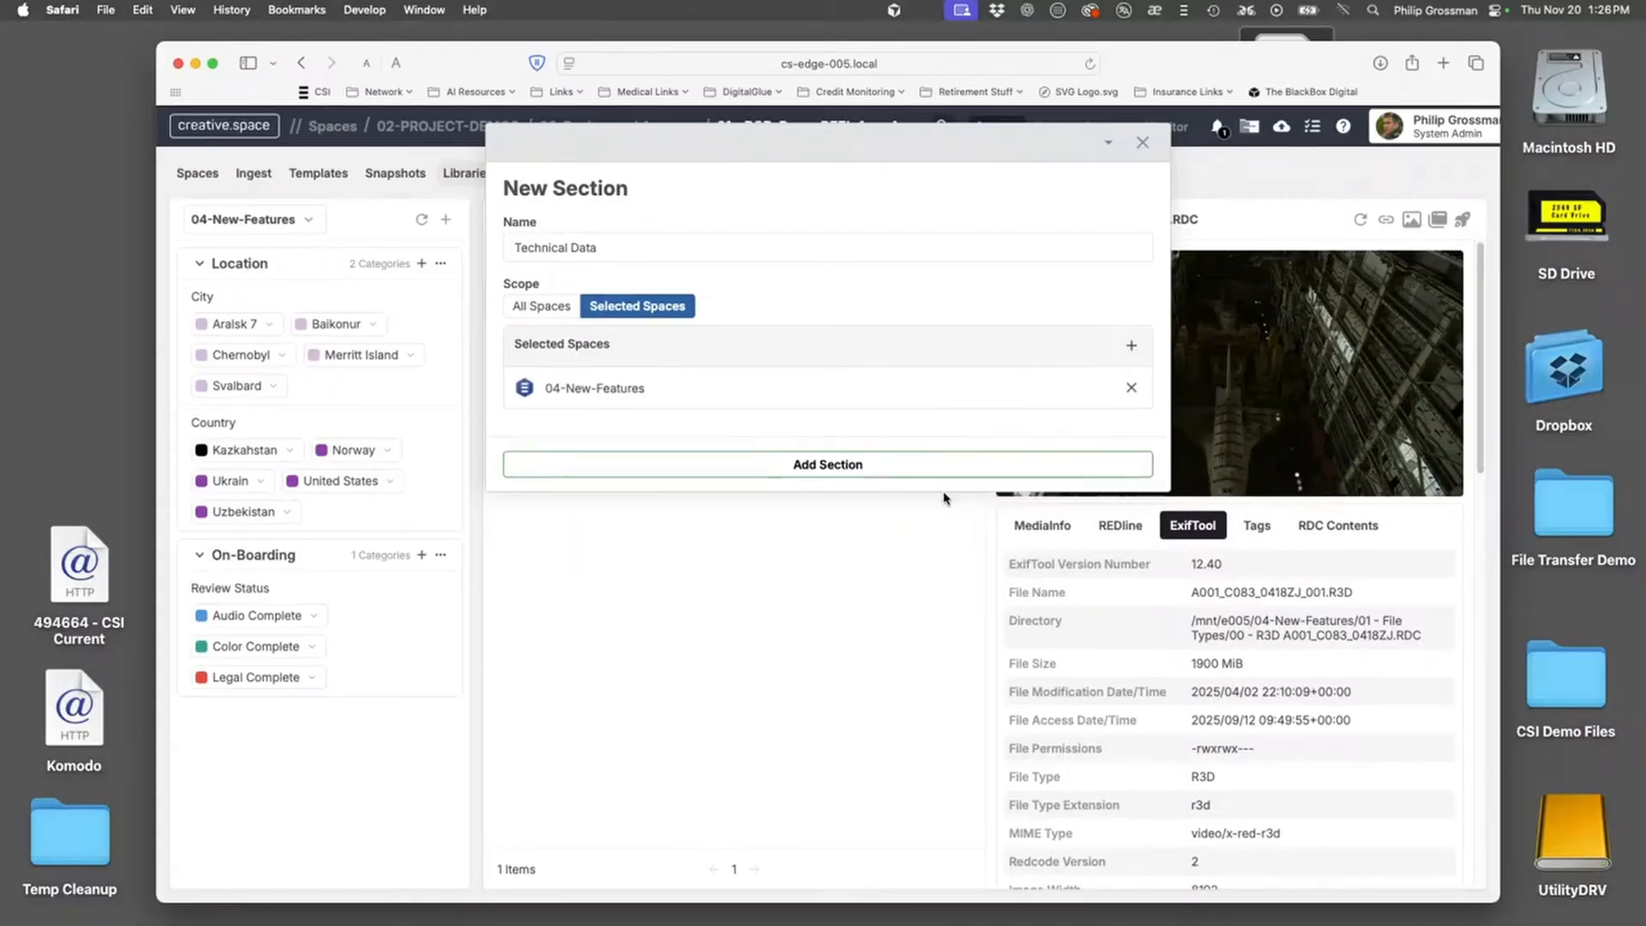
left_click(786, 464)
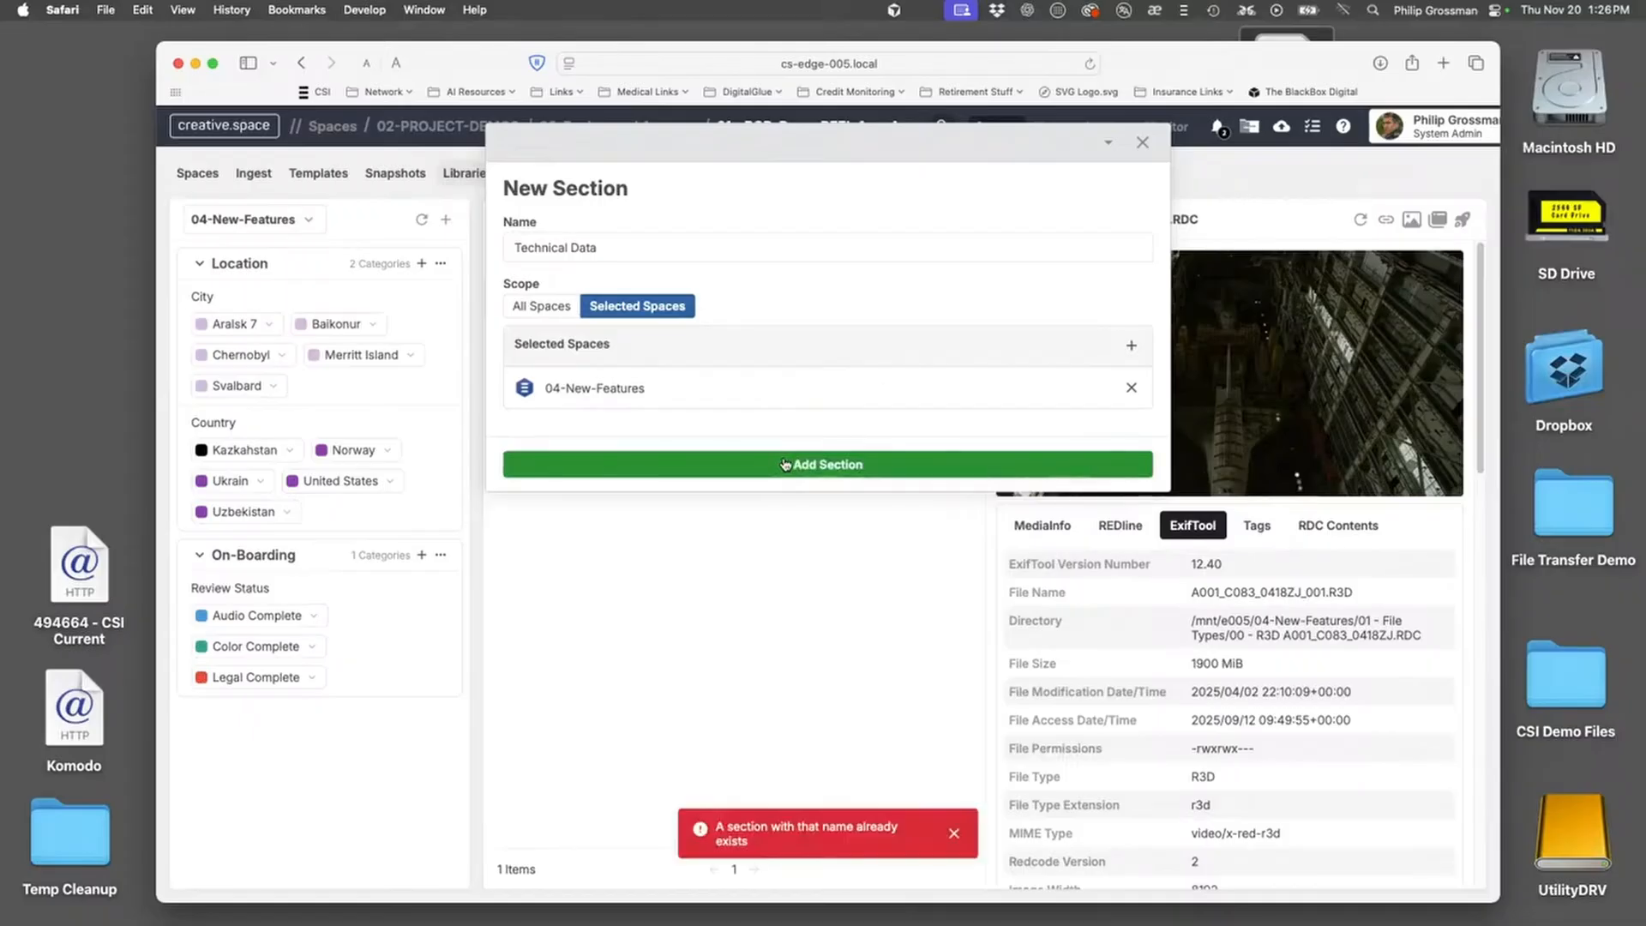
left_click(1142, 142)
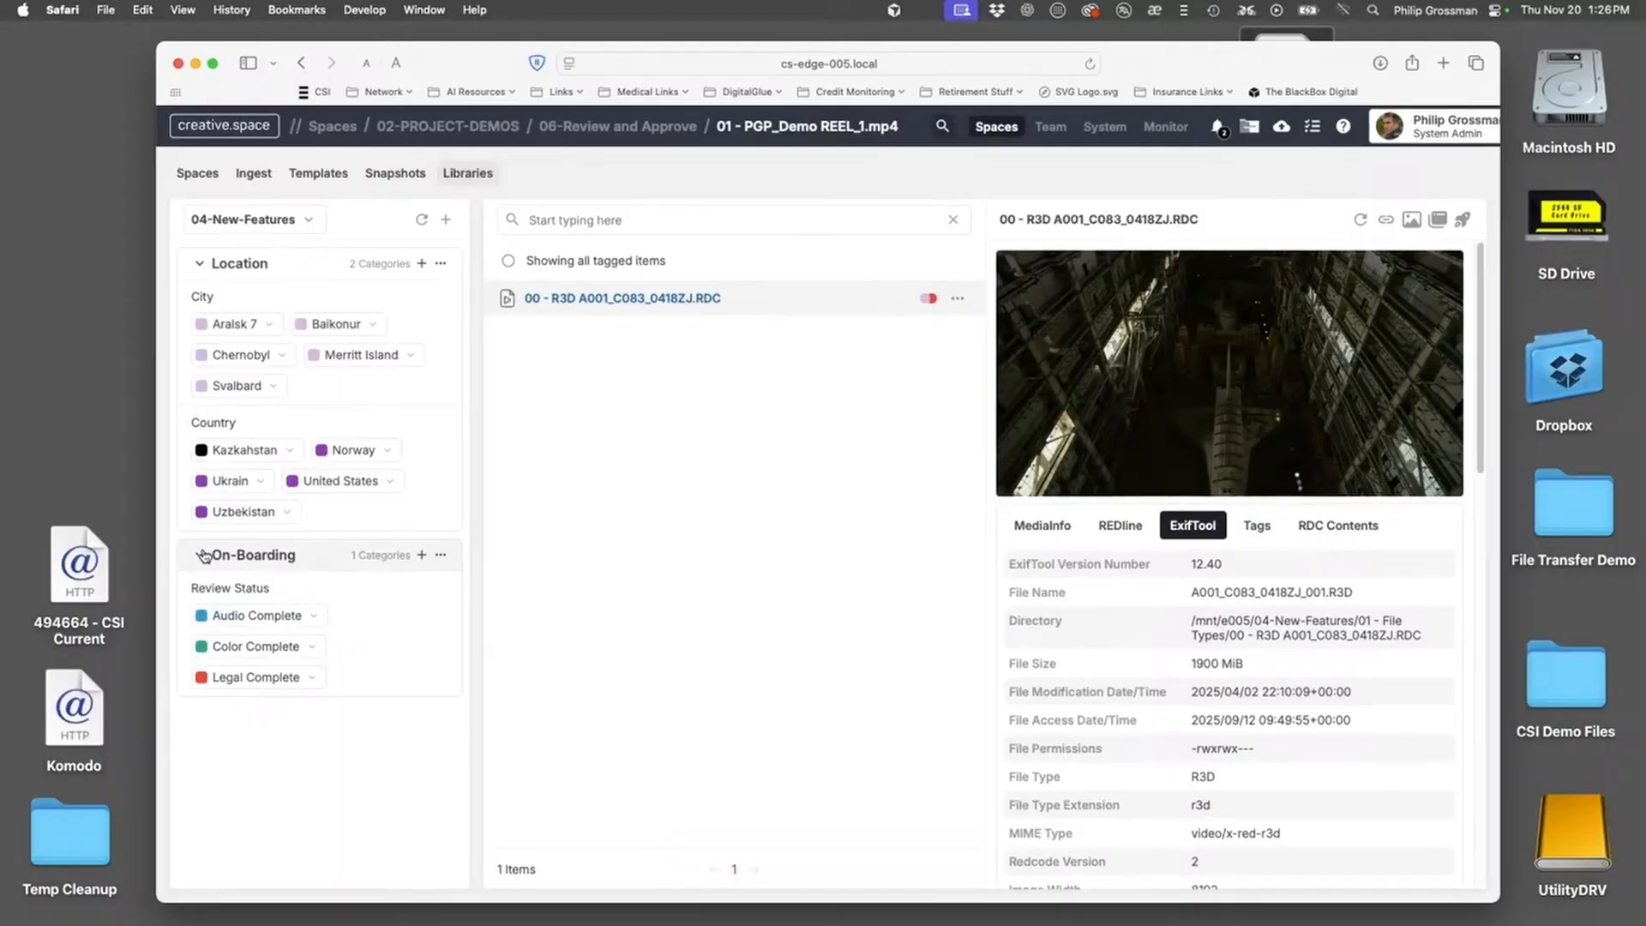
Add a tag named Grapic Design to the Review Status category of the On-Boarding section
left_click(418, 562)
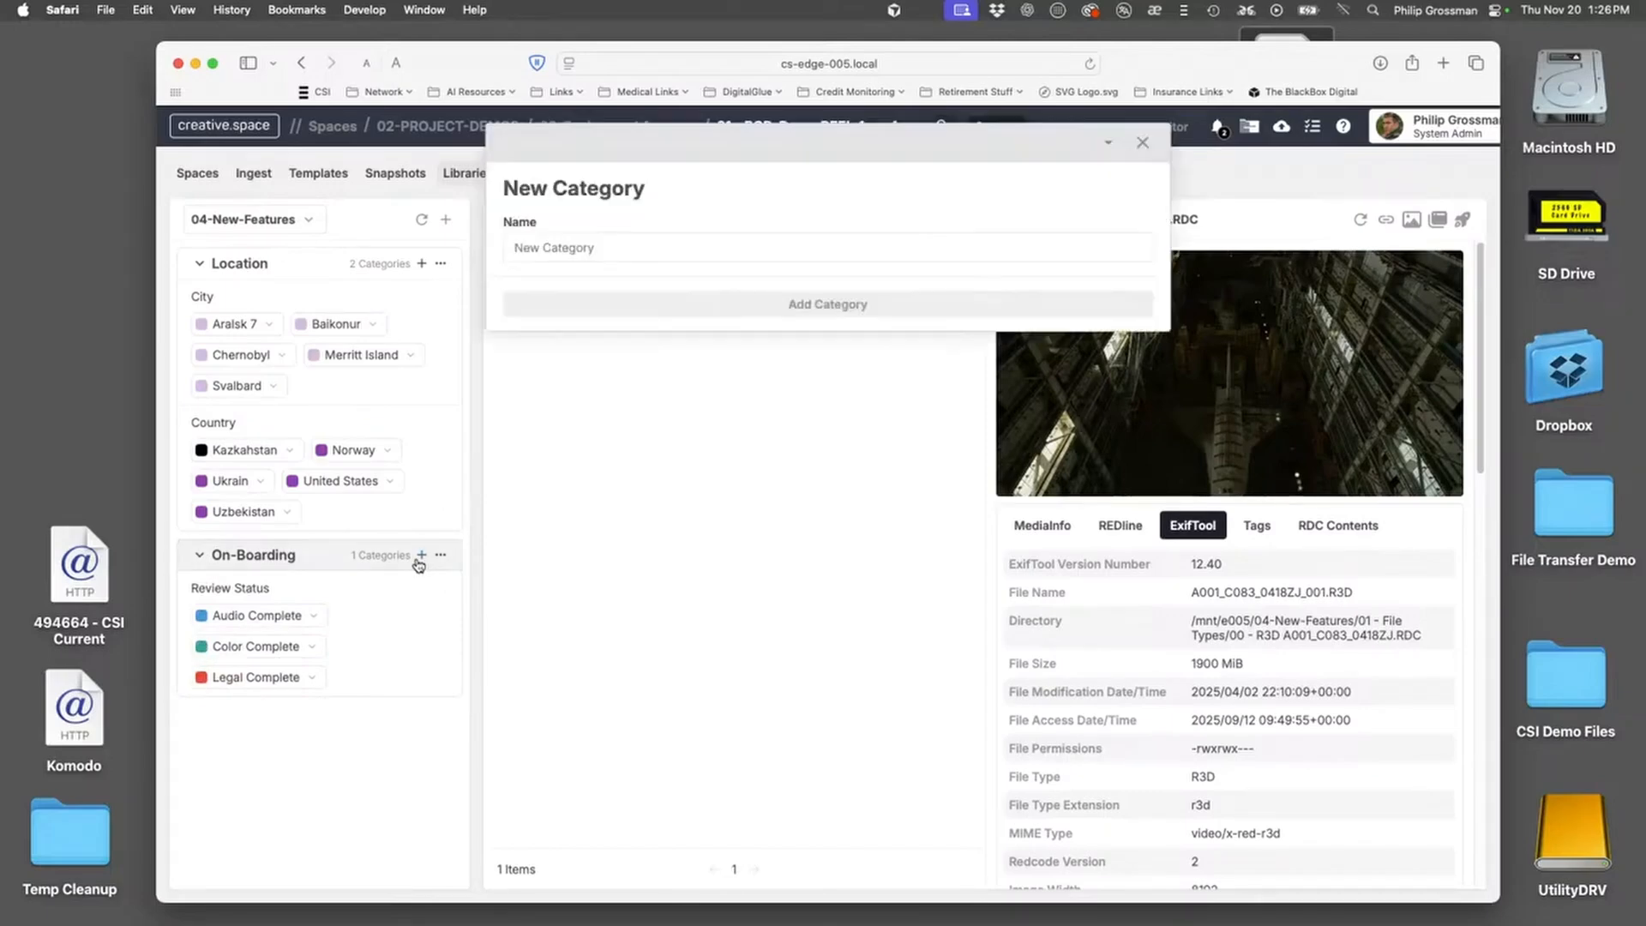
left_click(1142, 142)
left_click(417, 591)
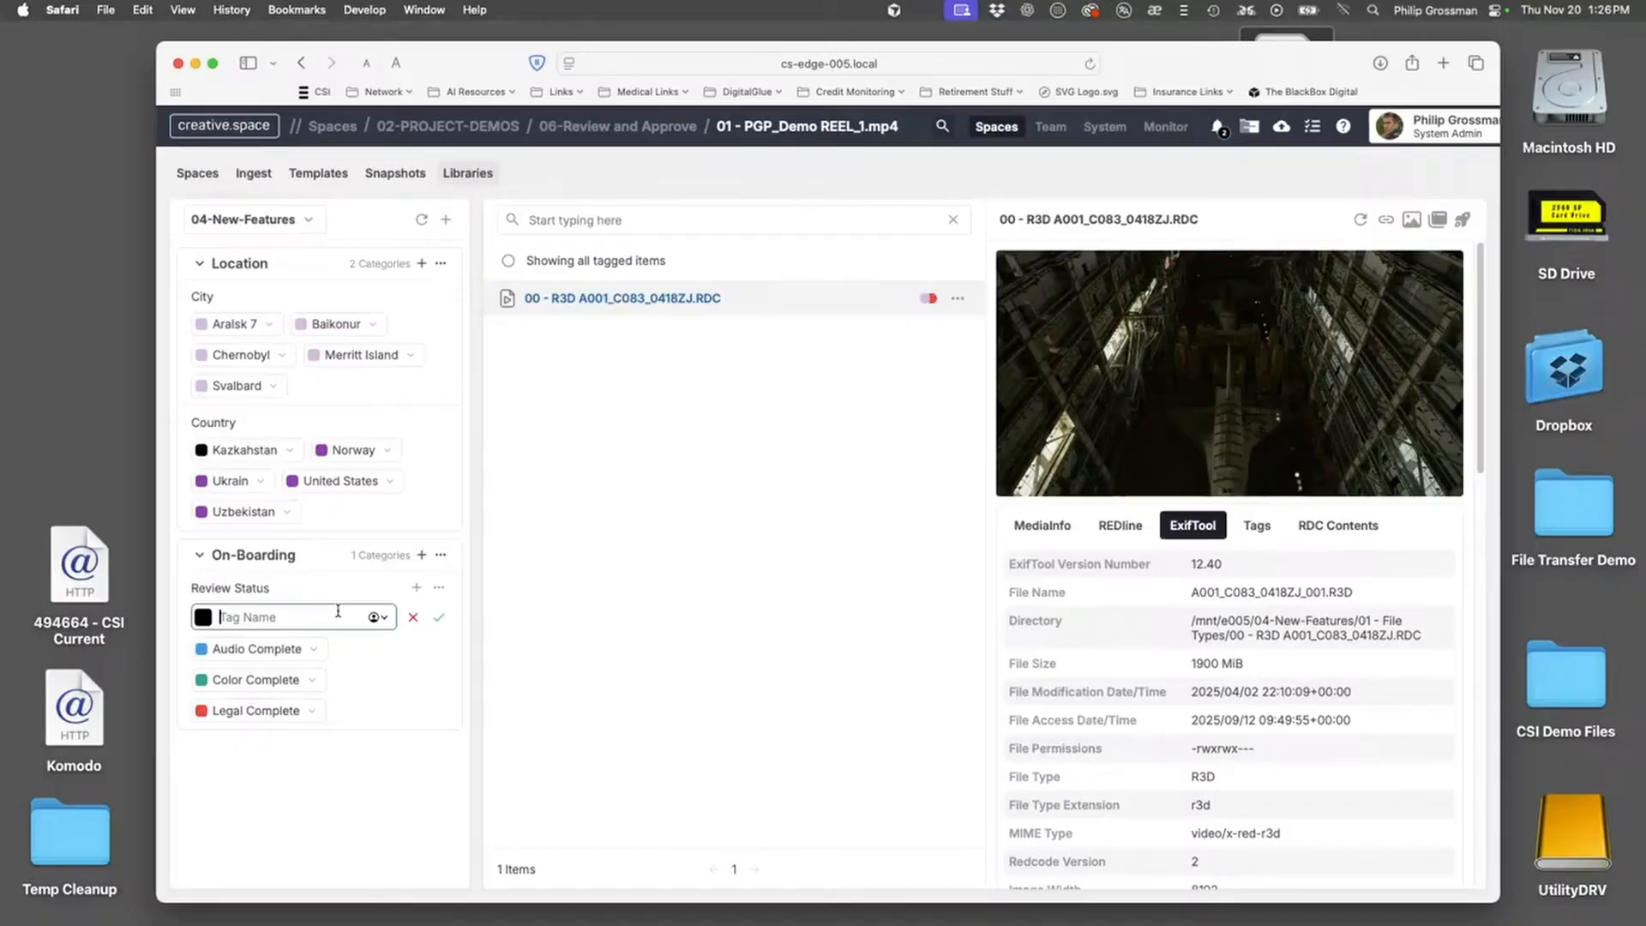
type("Grapic Design")
key("Return")
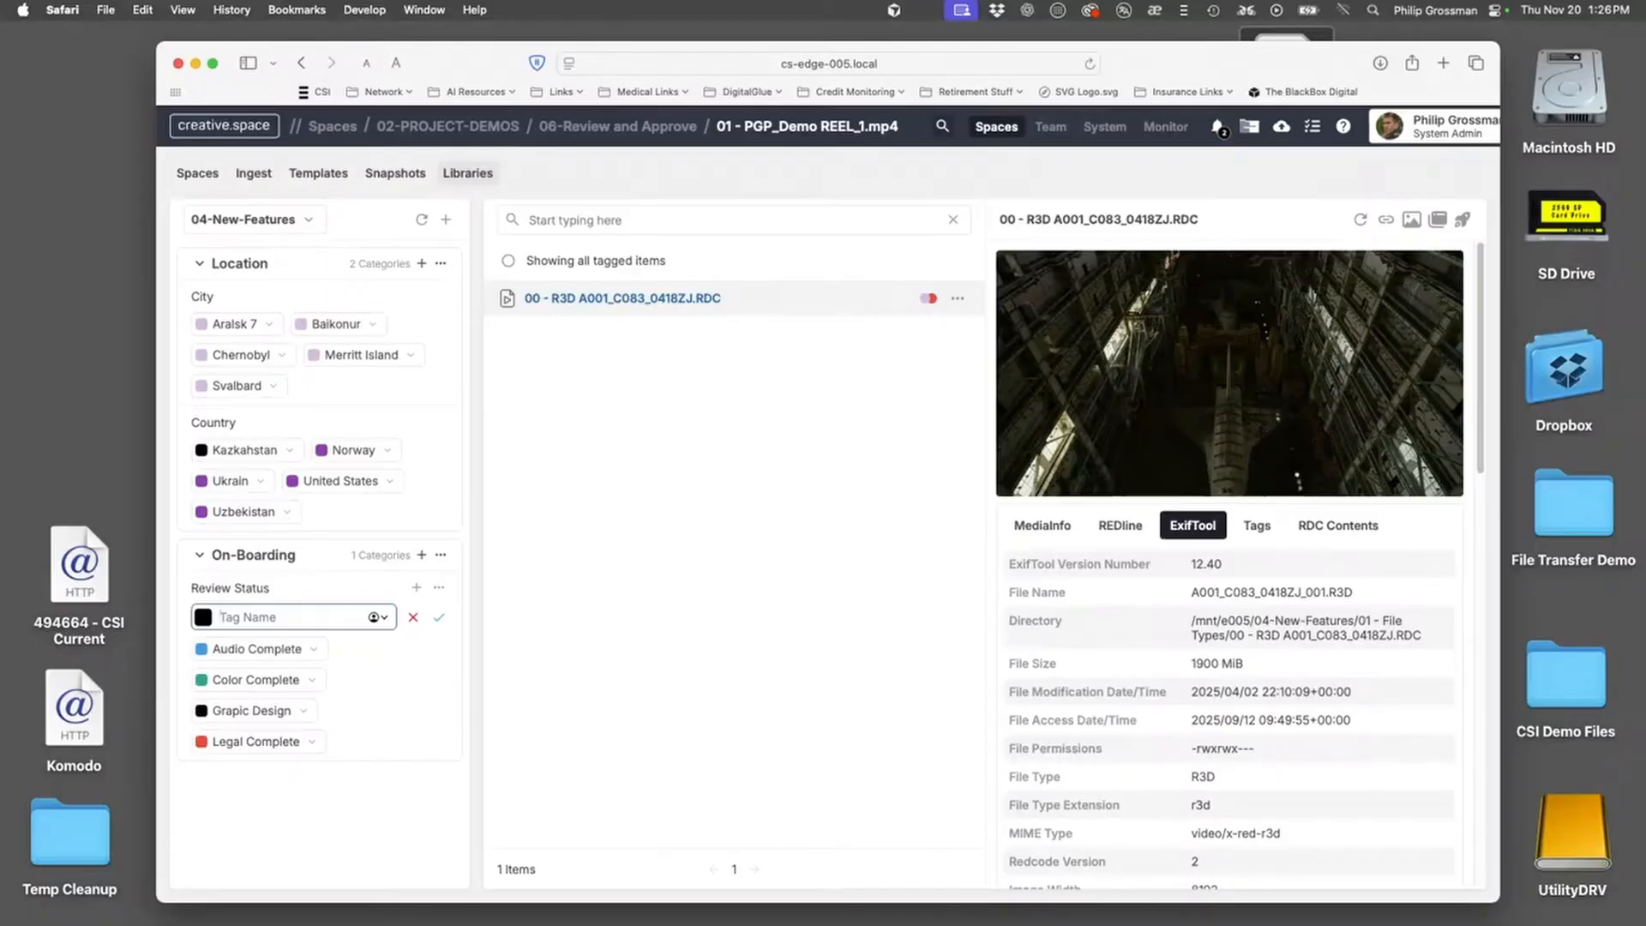
Add a tag named Management Review to the Review Status category and finish entering tags
type("agemetnReview")
key("BackSpace")
key("BackSpace")
key("BackSpace")
key("BackSpace")
key("BackSpace")
key("BackSpace")
key("BackSpace")
key("BackSpace")
type("nt Review")
left_click(438, 619)
left_click(414, 618)
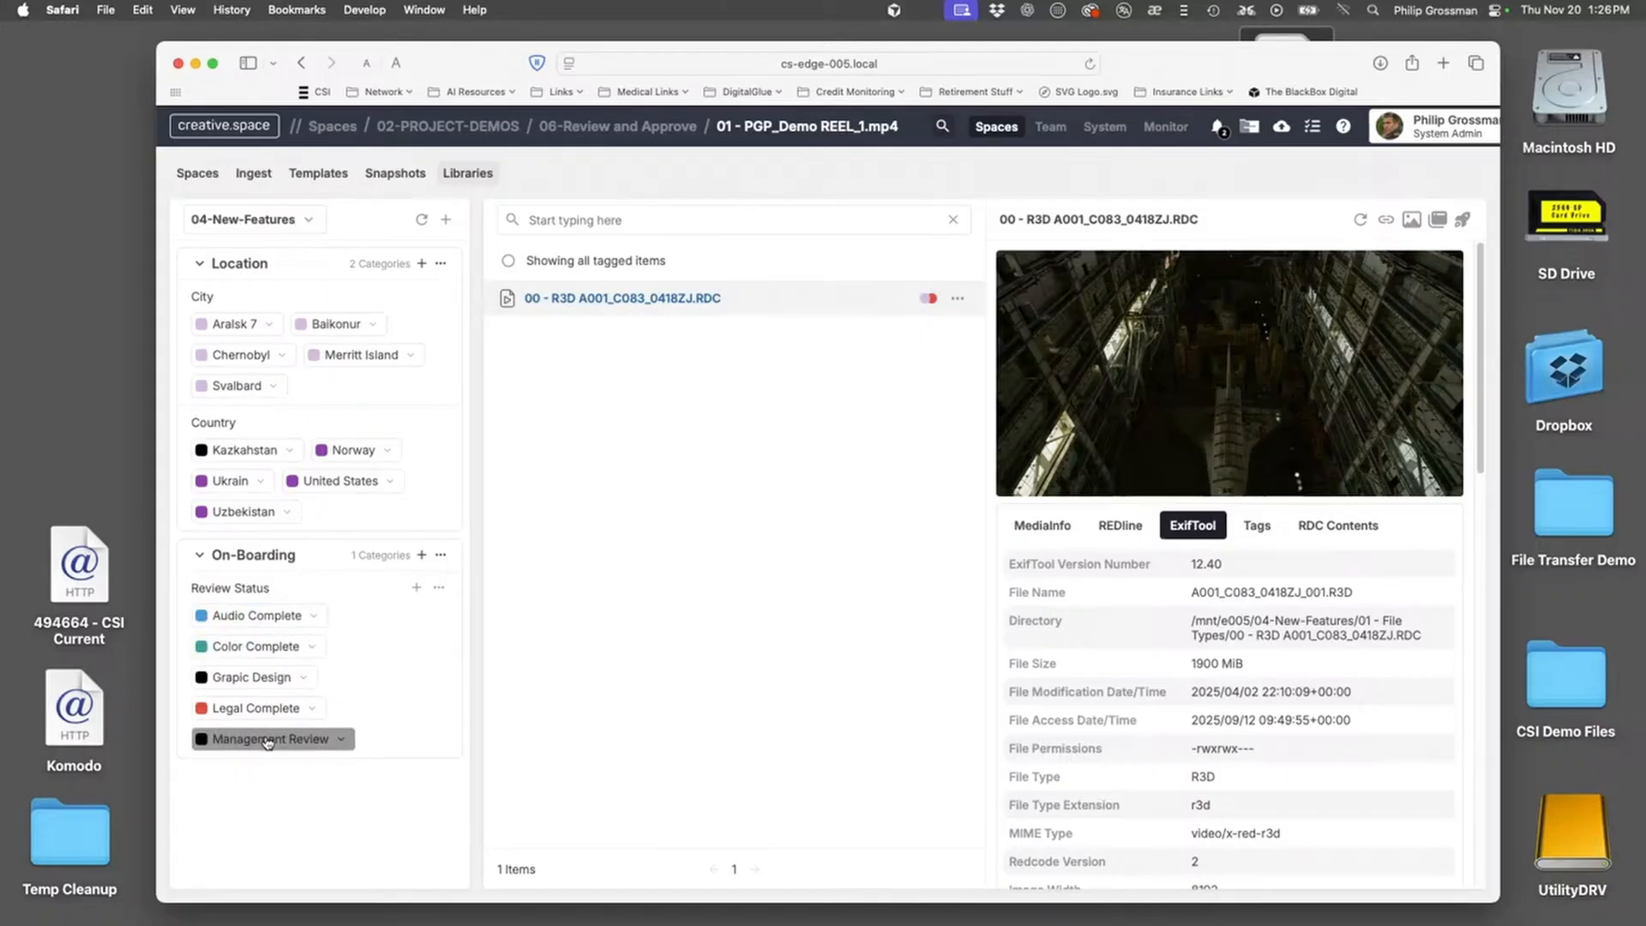
Open the tag editor for 01 - H264 - BTS REDirect Surf.mp4 in the 04-New-Features space's 01 - File Types folder
left_click(203, 177)
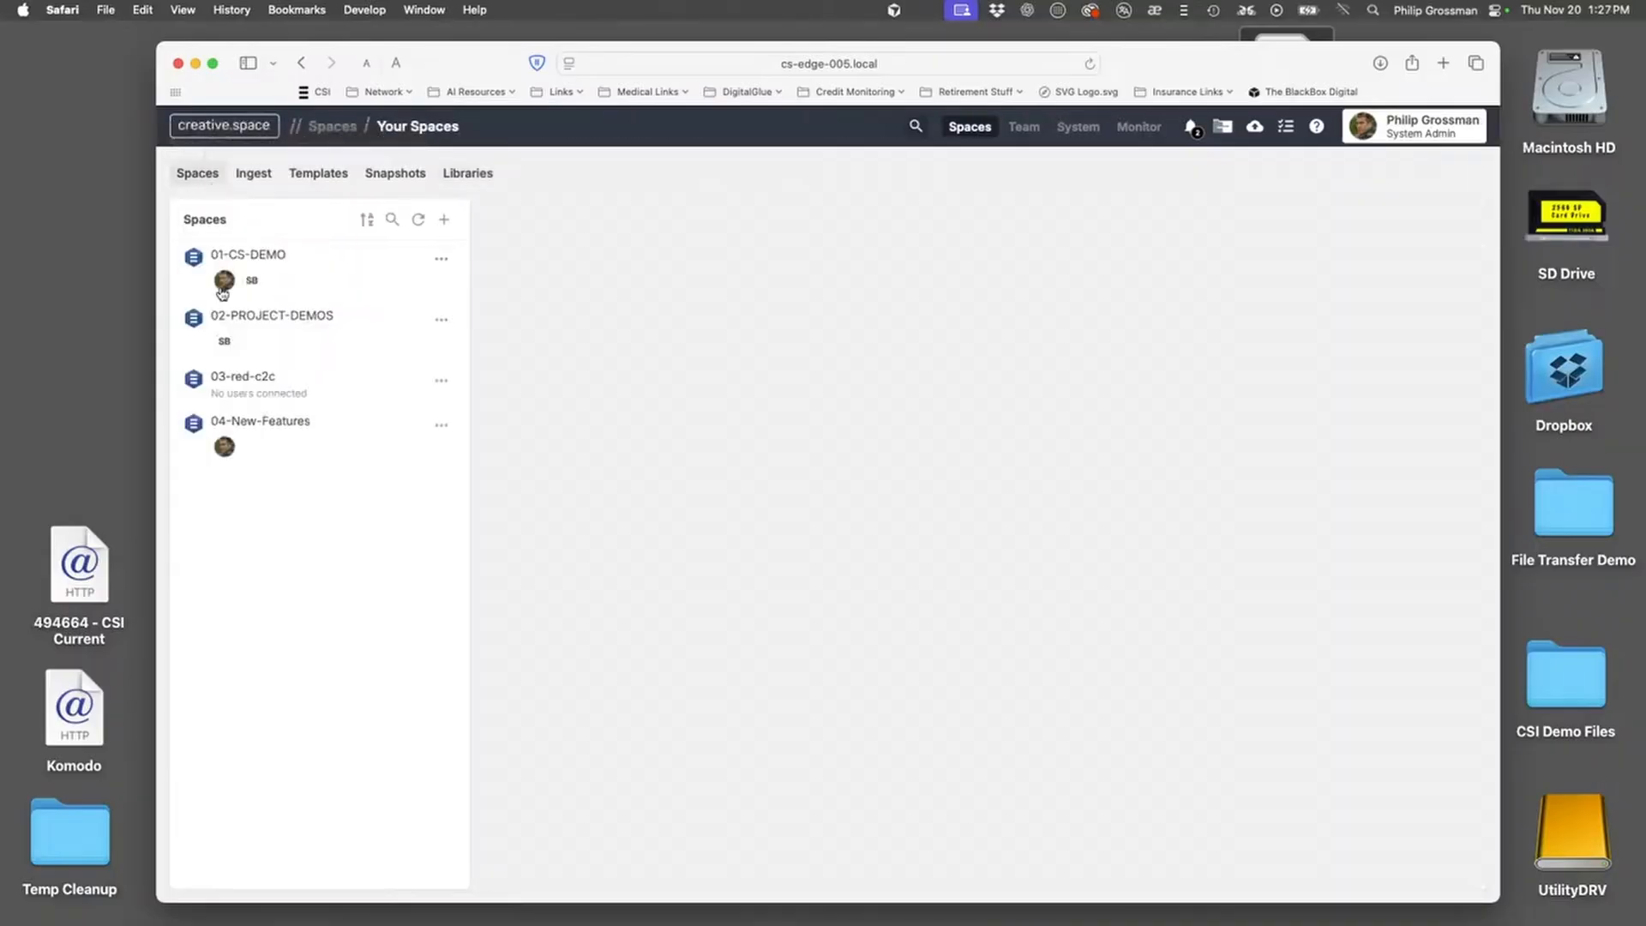
left_click(274, 437)
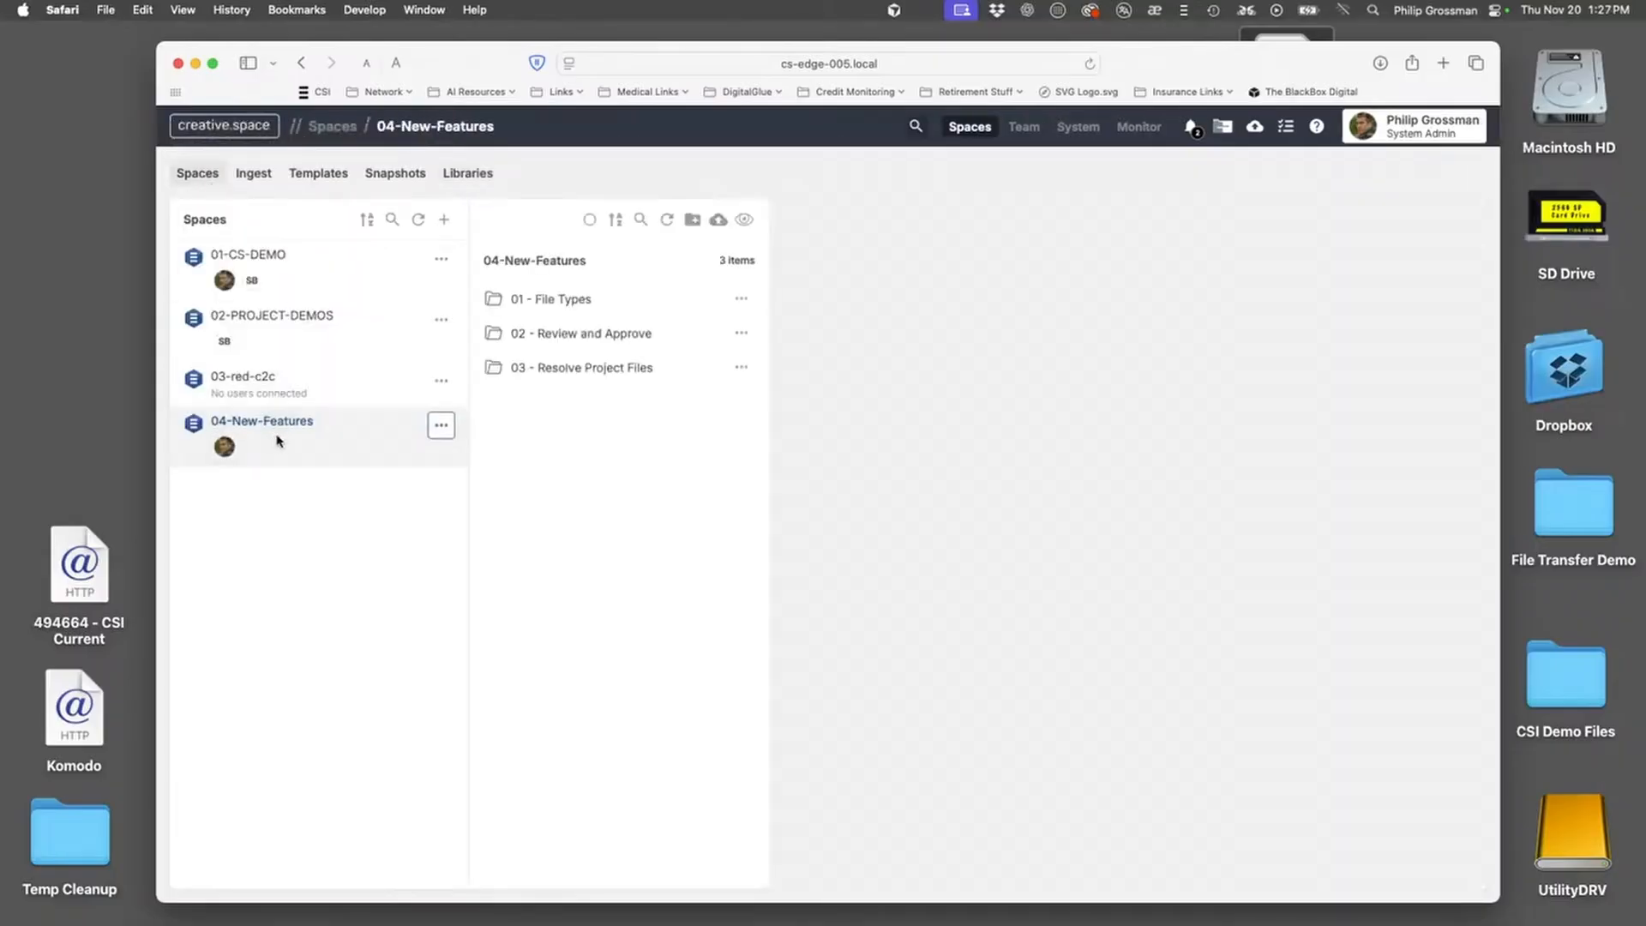
left_click(610, 304)
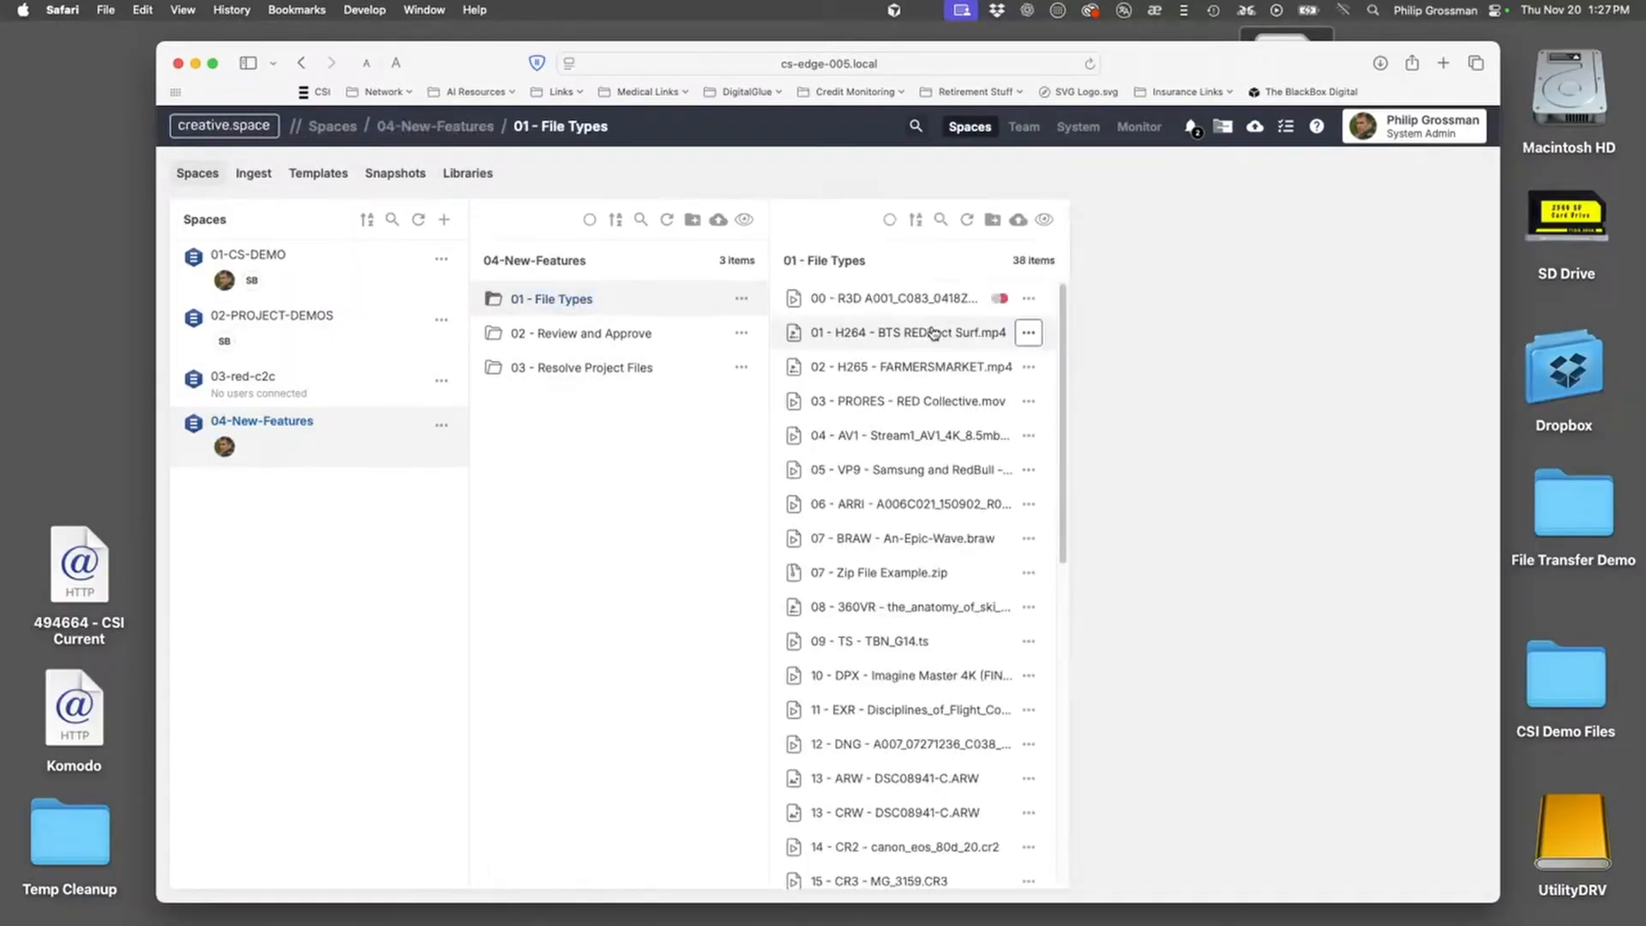
left_click(1030, 334)
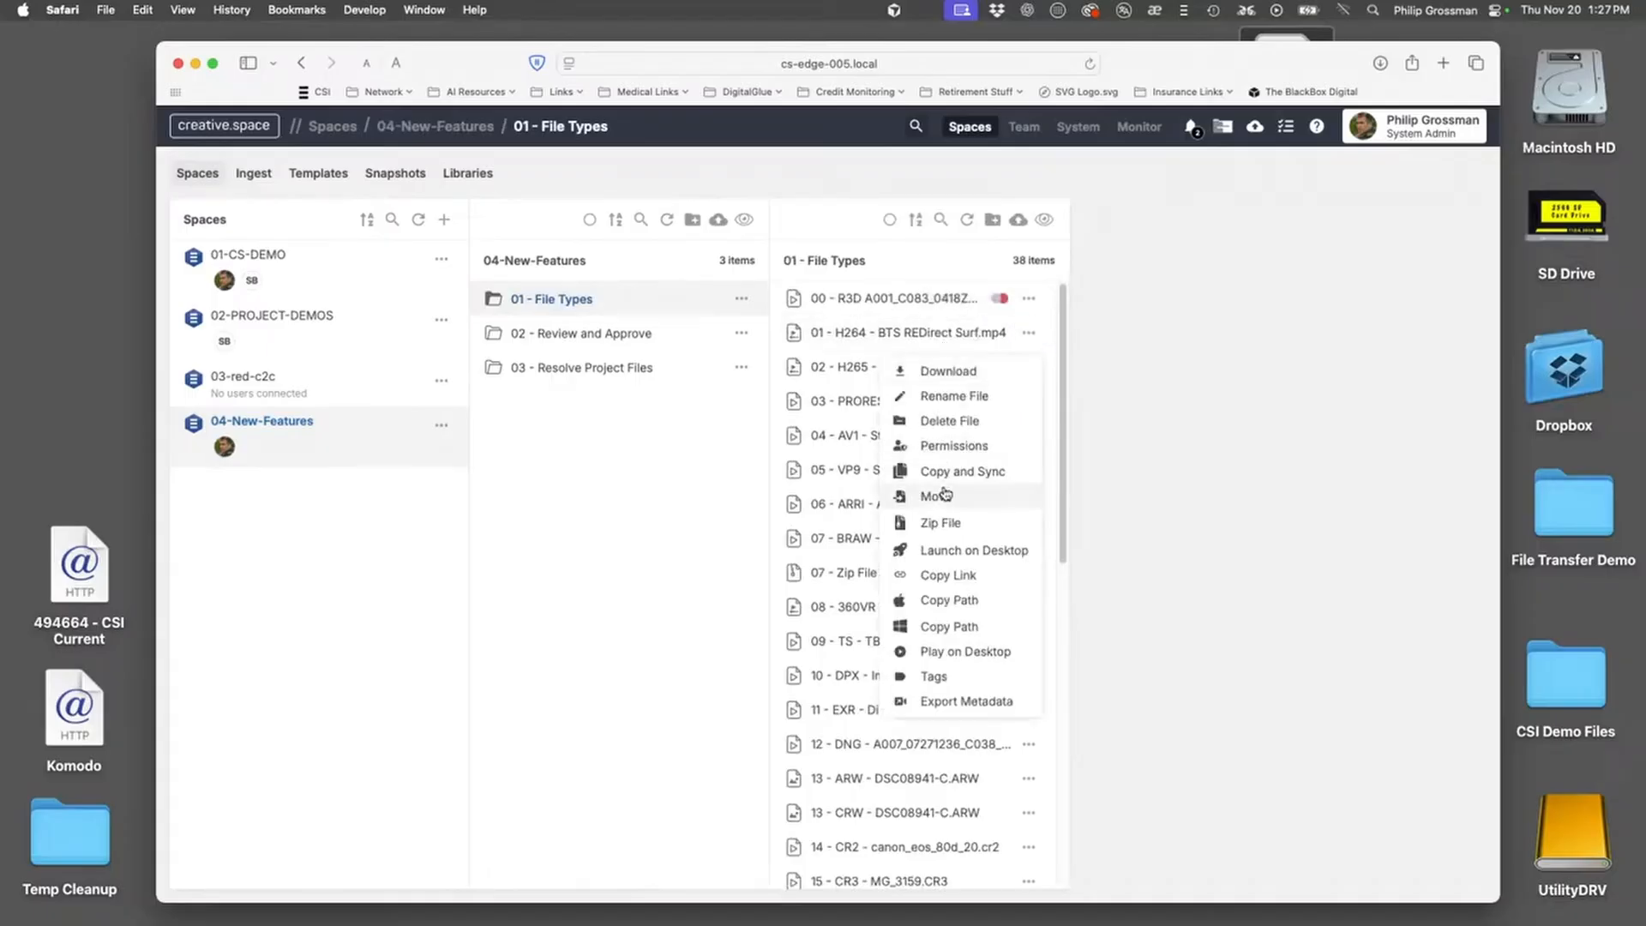
left_click(941, 675)
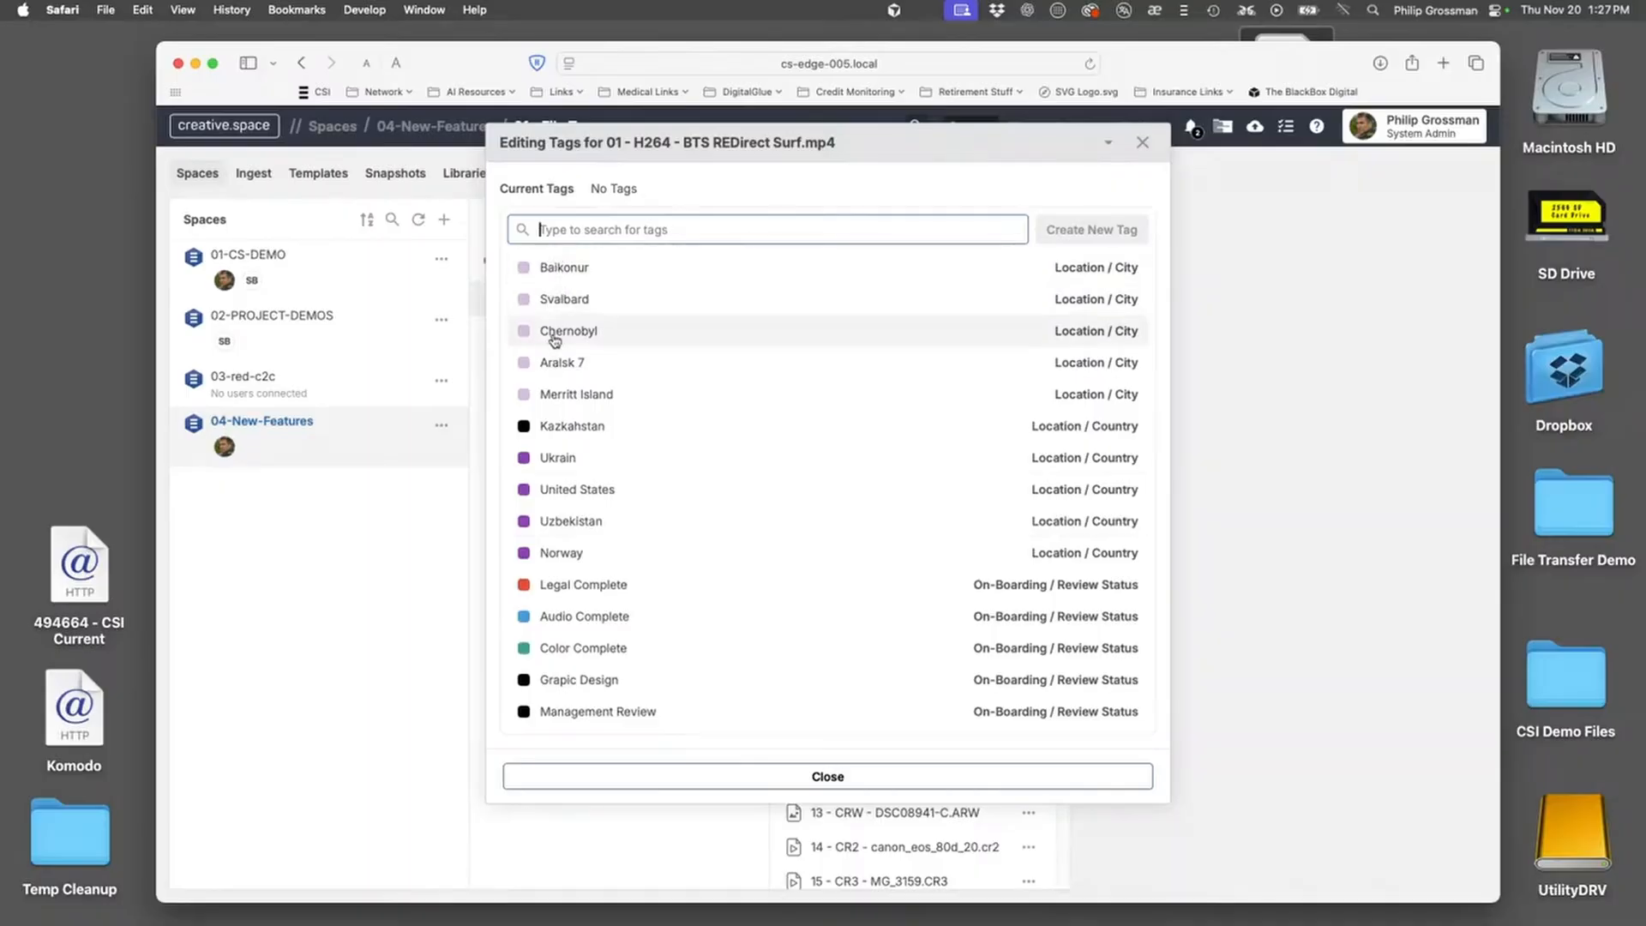
Tag the file with Baikonur, Uzbekistan, Legal Complete and Audio Complete, and close the tag editor
left_click(569, 268)
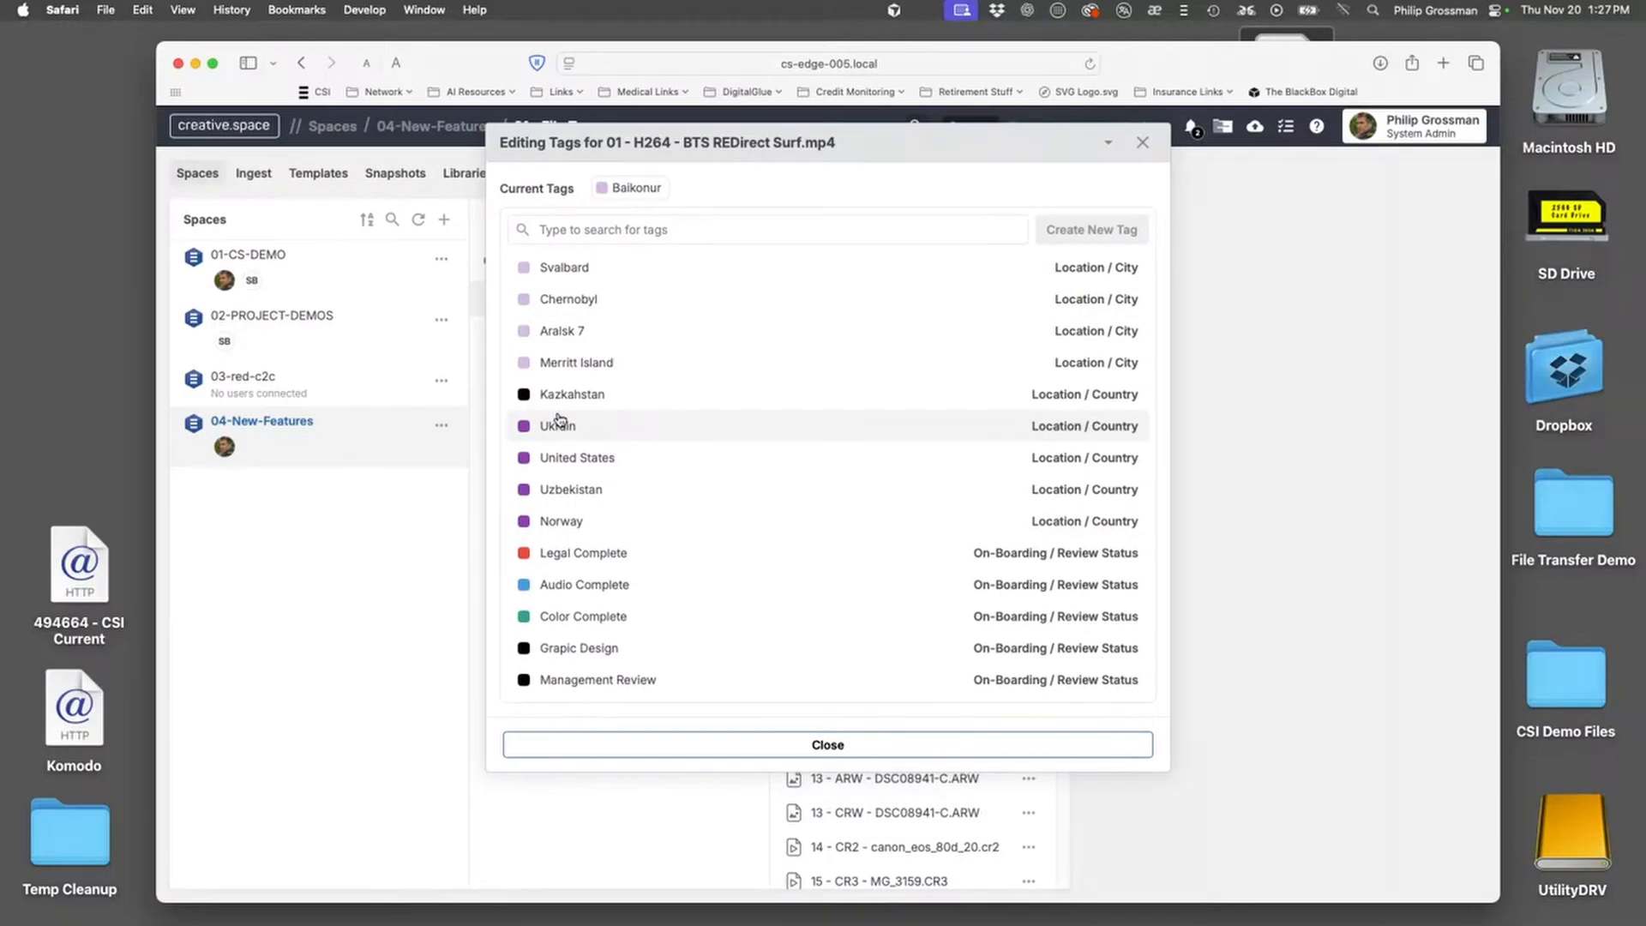
left_click(575, 489)
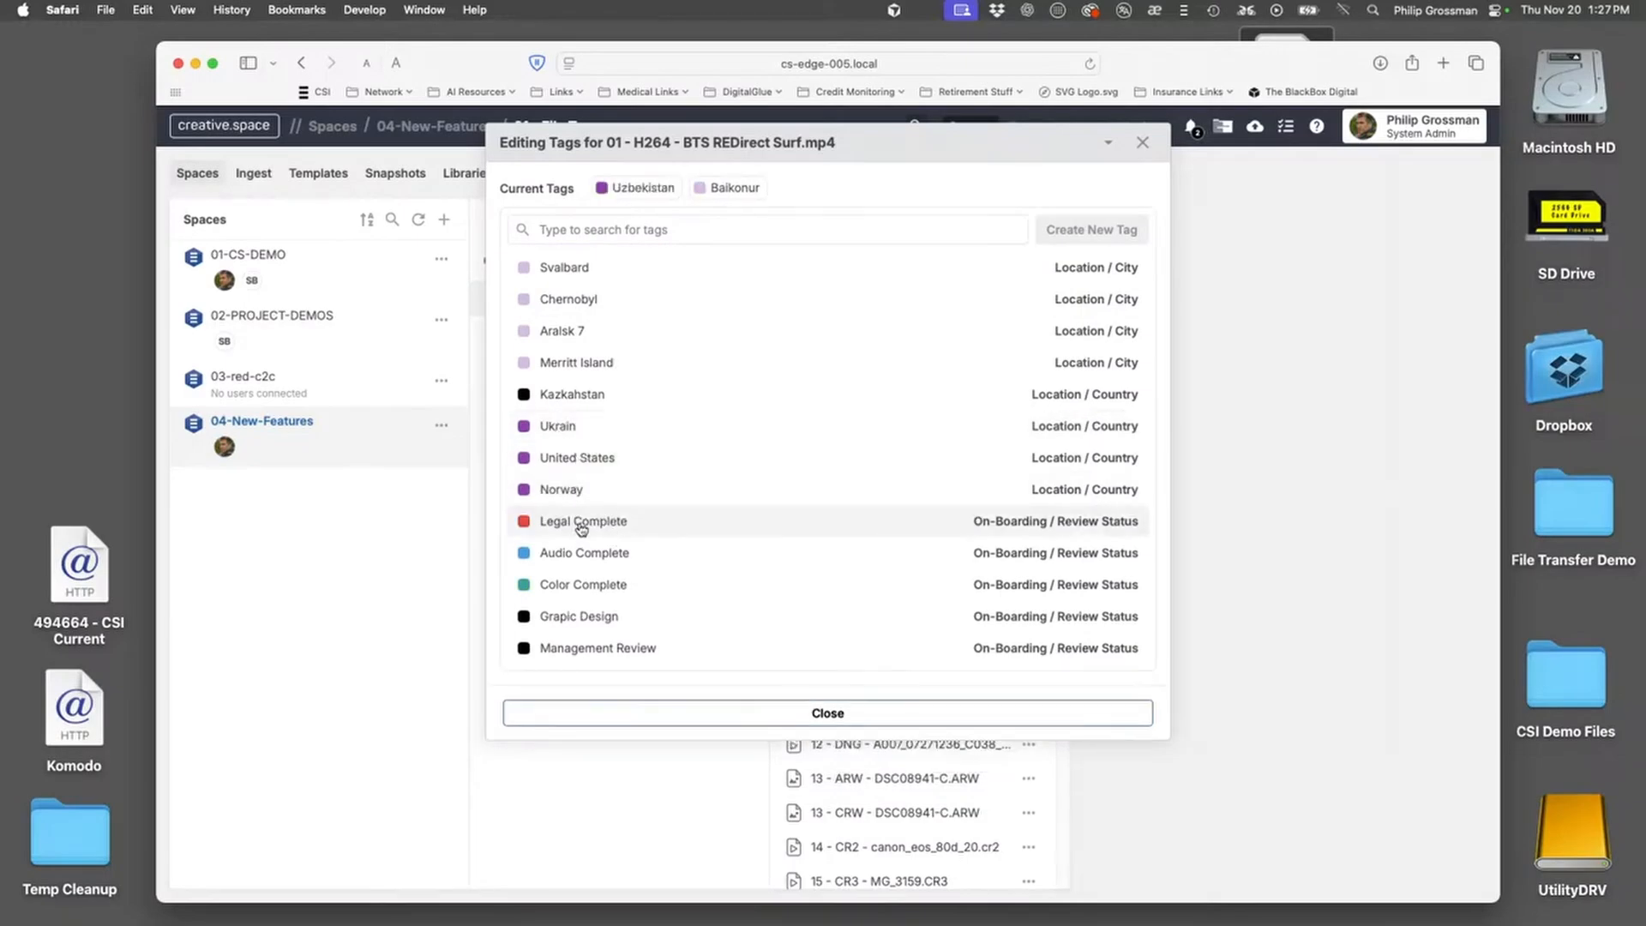
left_click(584, 528)
left_click(584, 528)
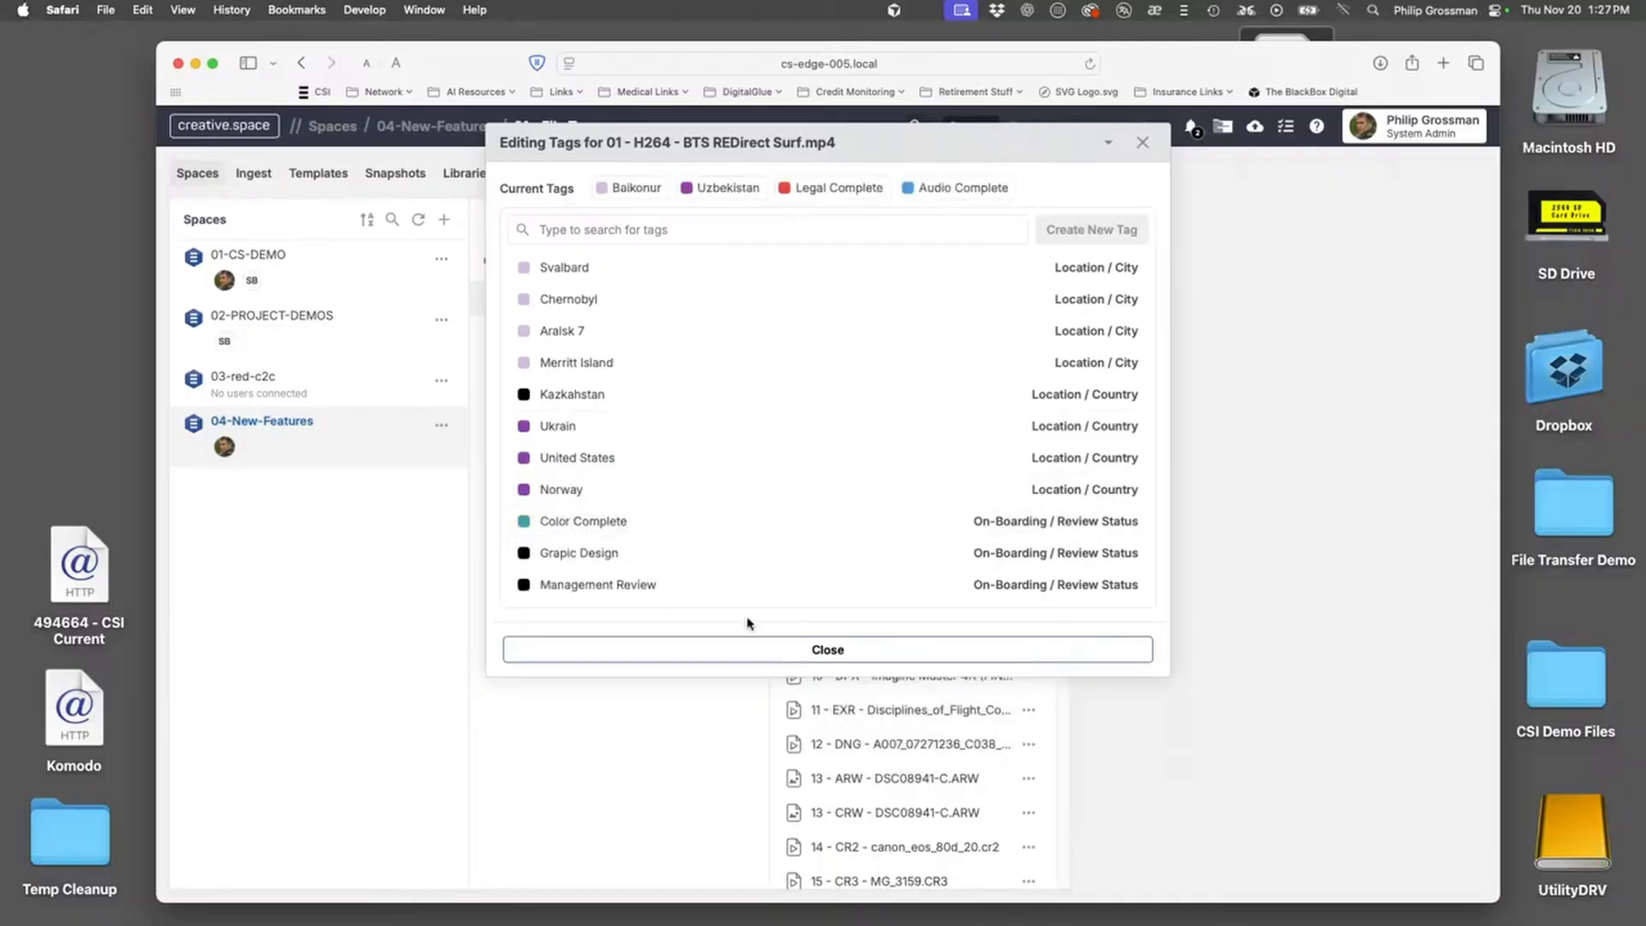
left_click(773, 679)
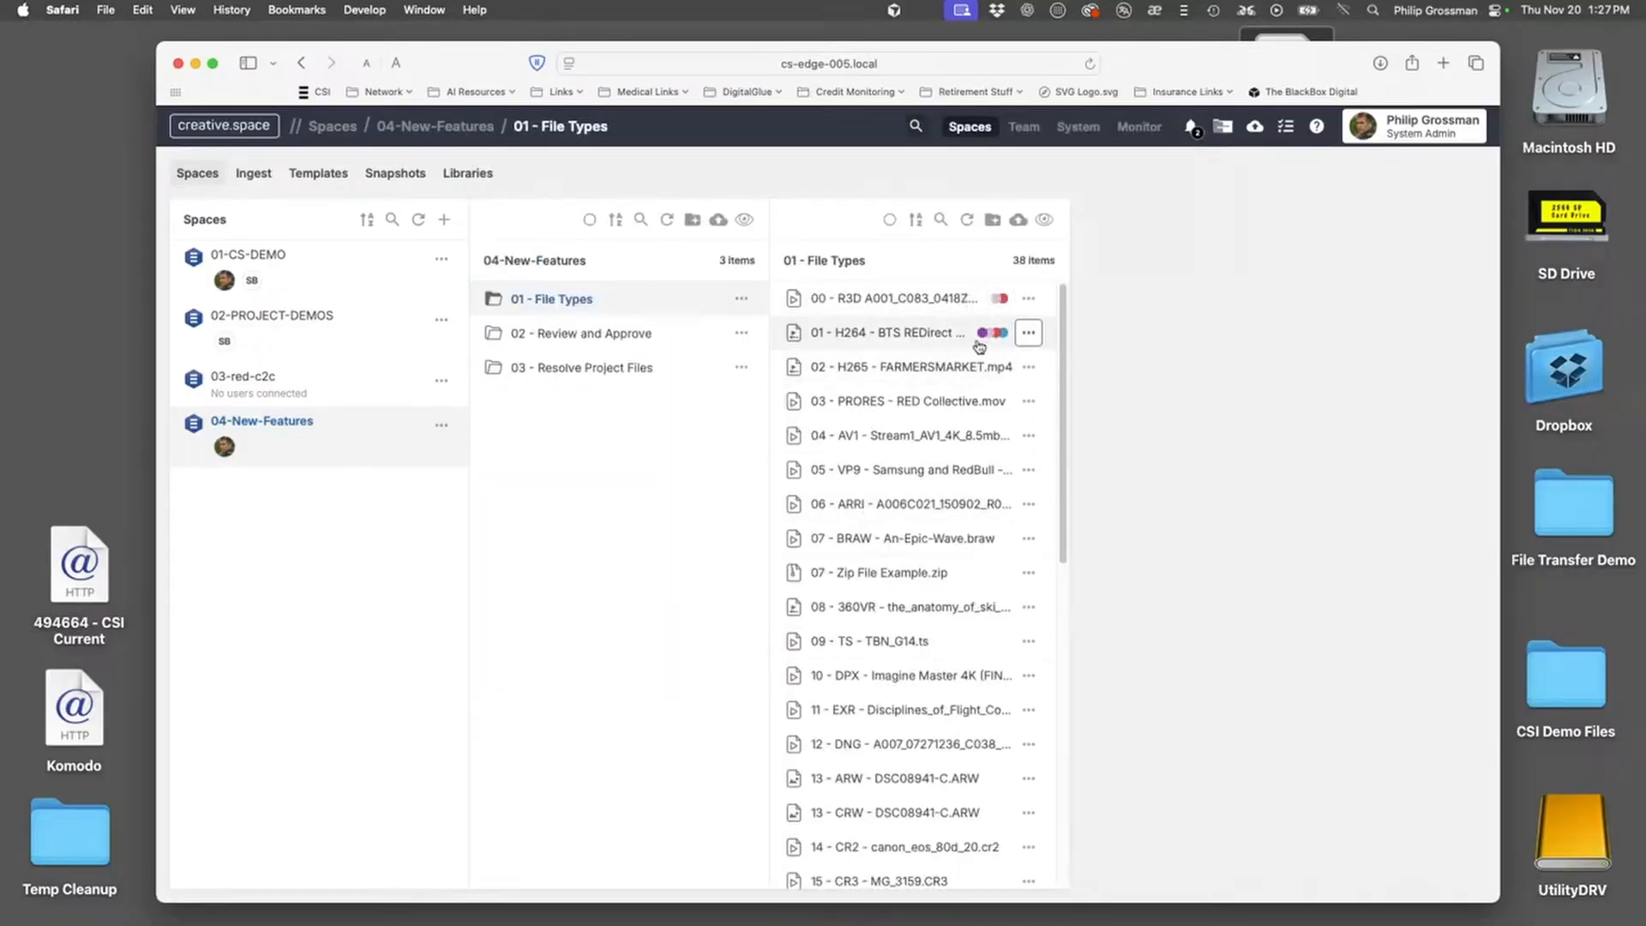
Tag the 01 - File Types folder with Legal Complete and close the tag editor
left_click(742, 300)
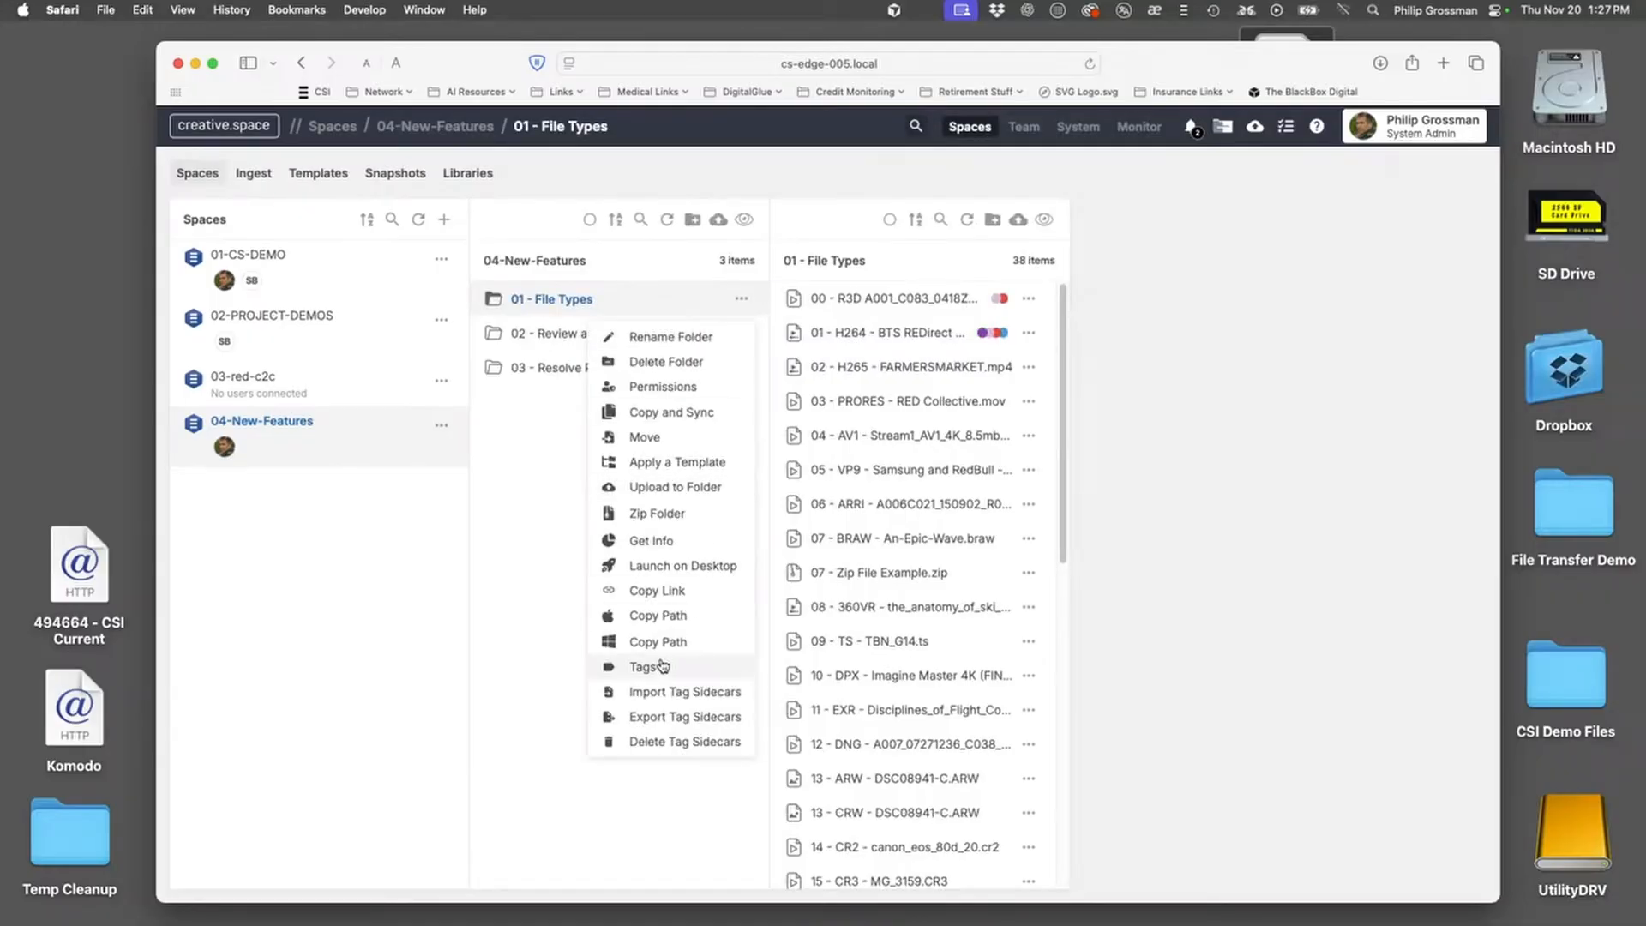
left_click(658, 671)
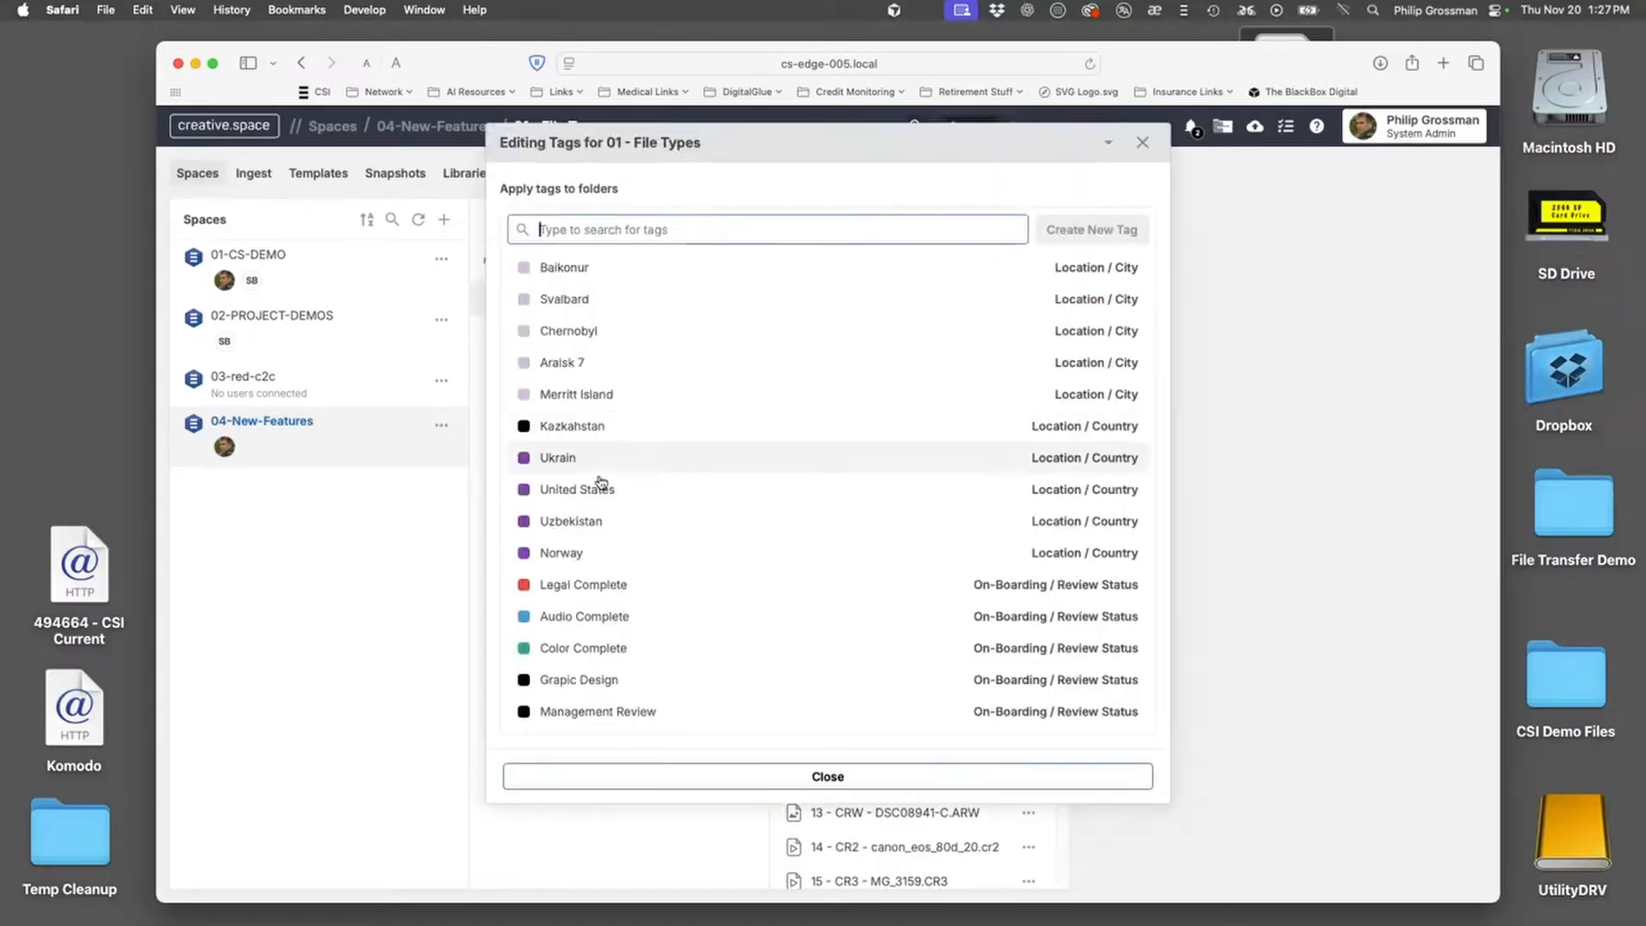
left_click(566, 587)
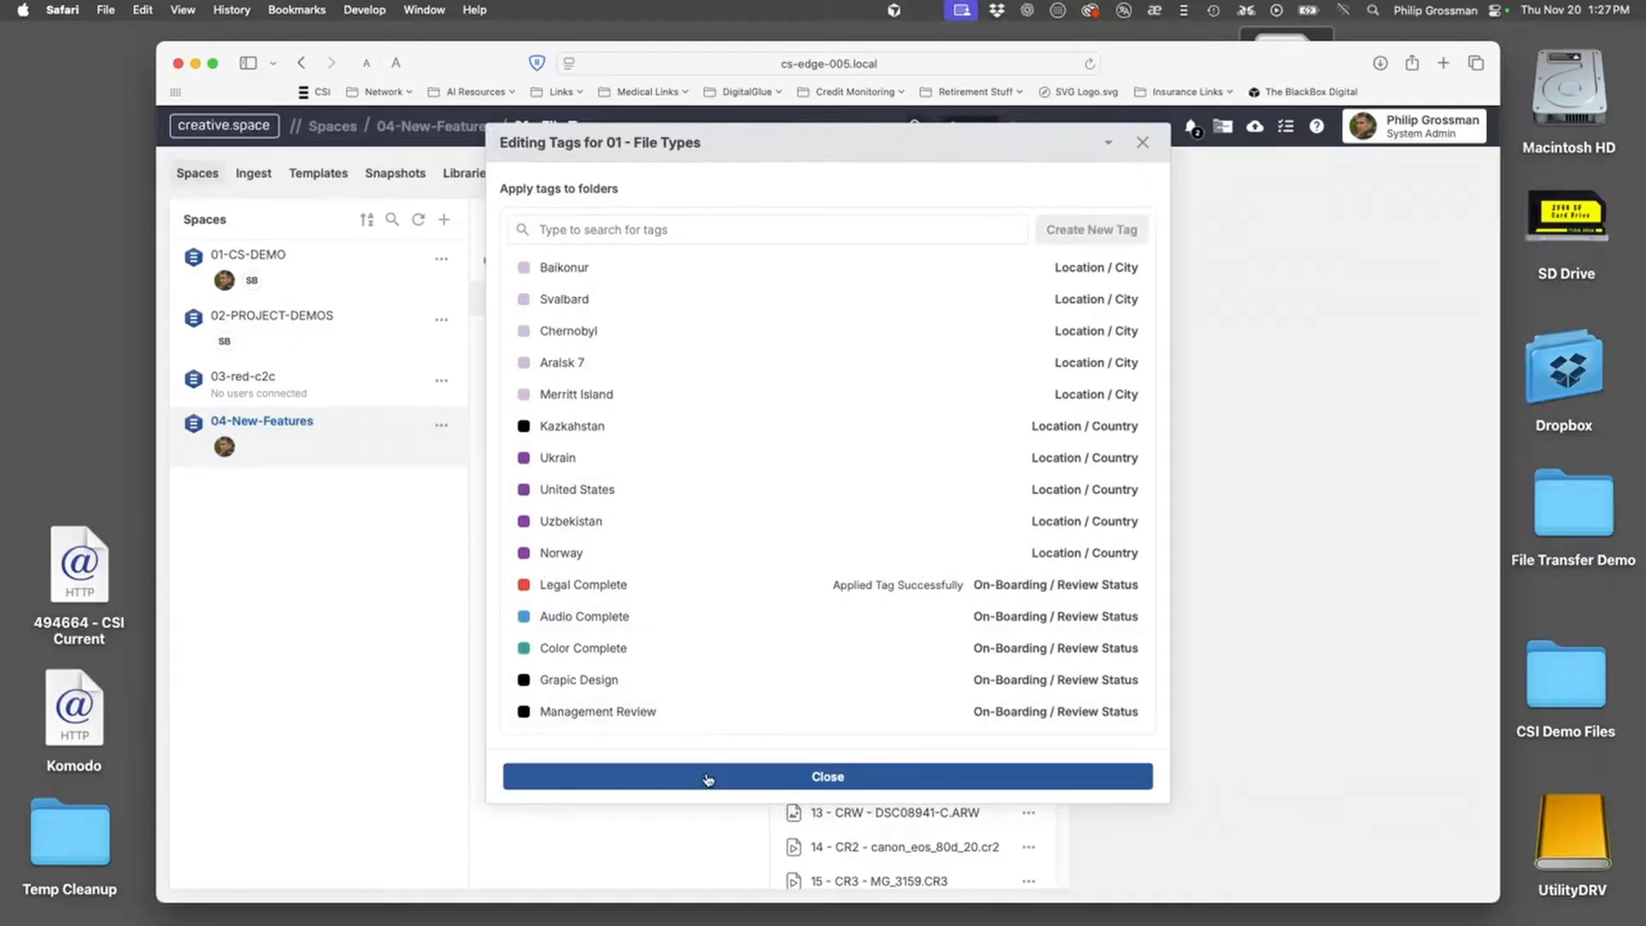
left_click(708, 777)
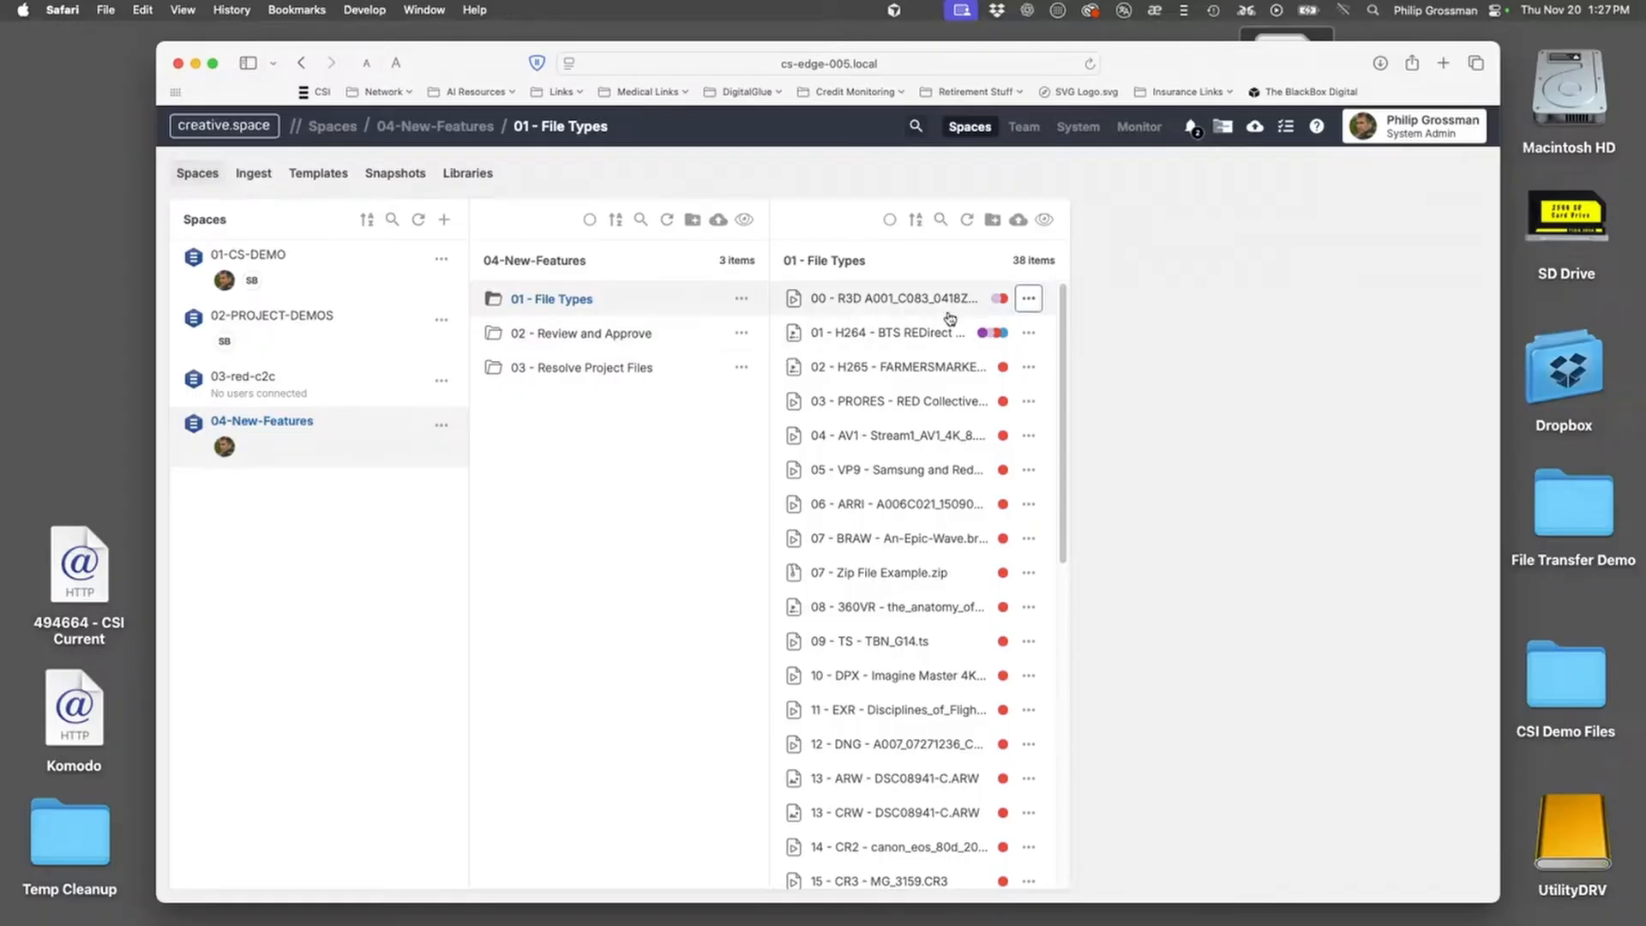
Review the actions available for the 00 - R3D file and the 01 - File Types folder, including metadata export and tag sidecars
left_click(1029, 309)
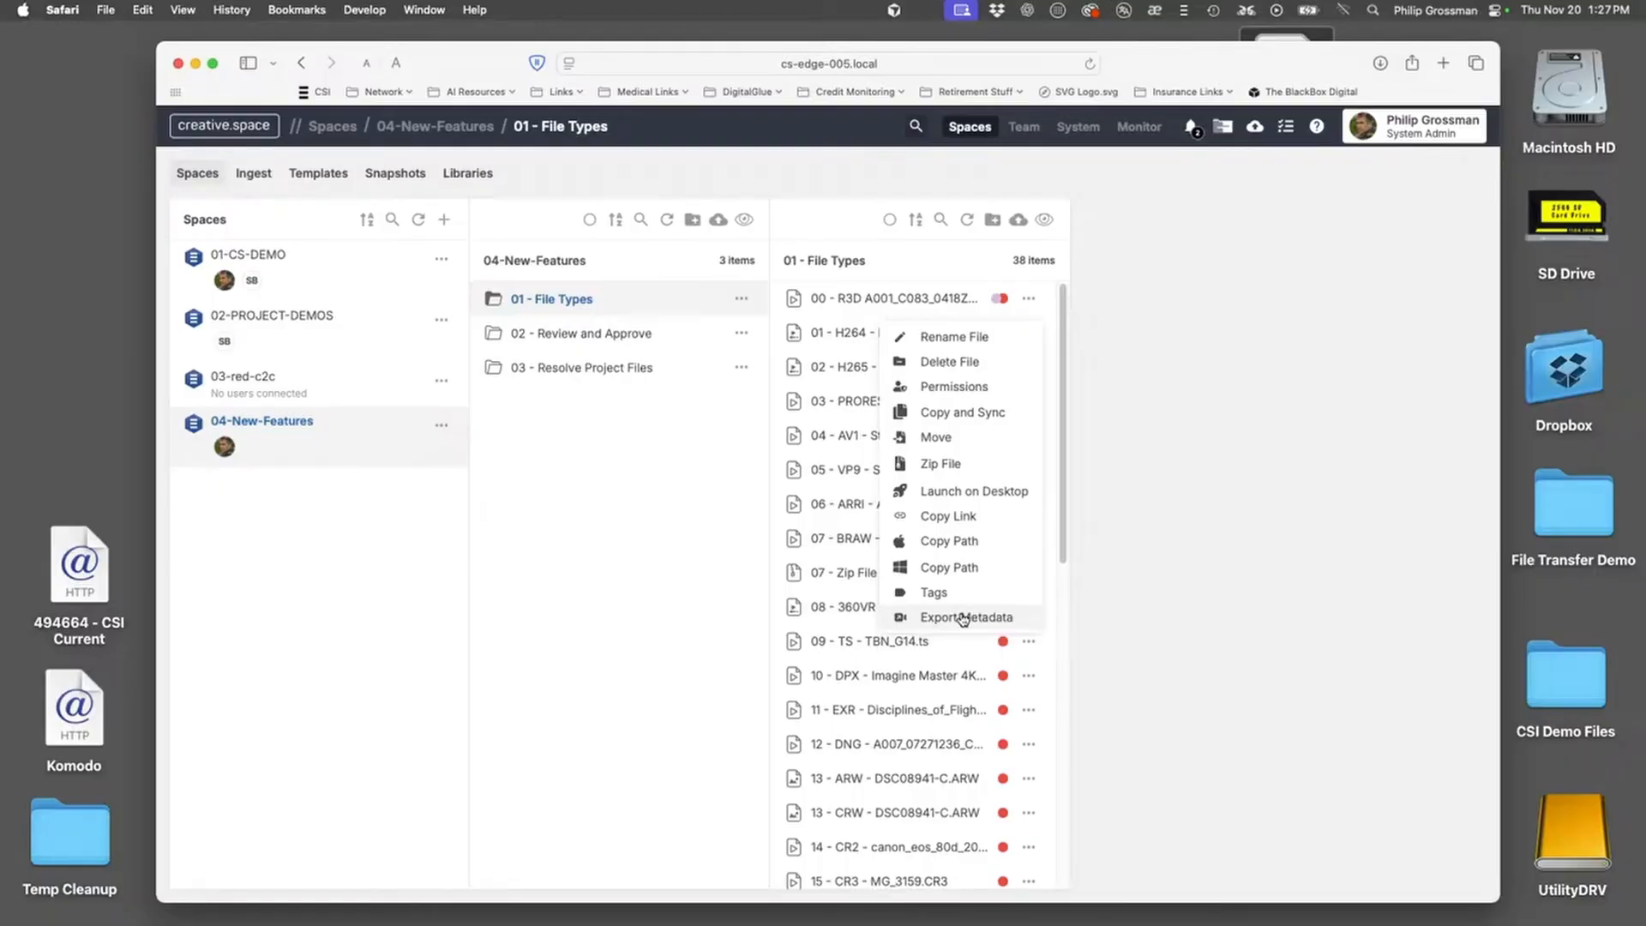
left_click(666, 655)
left_click(738, 306)
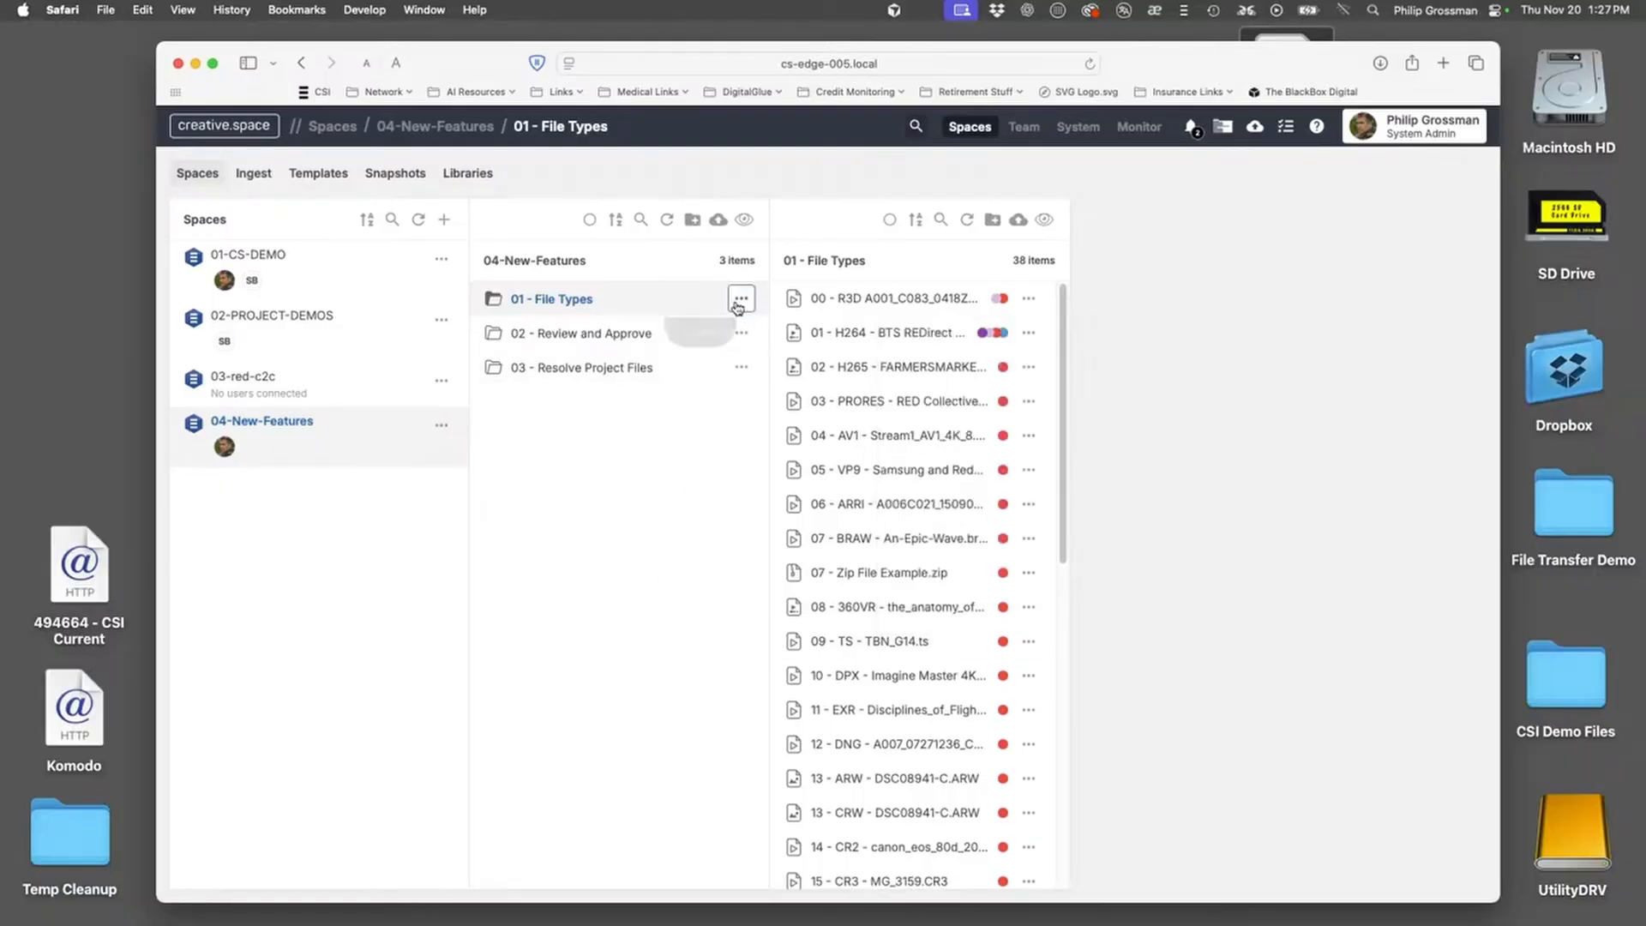
left_click(738, 302)
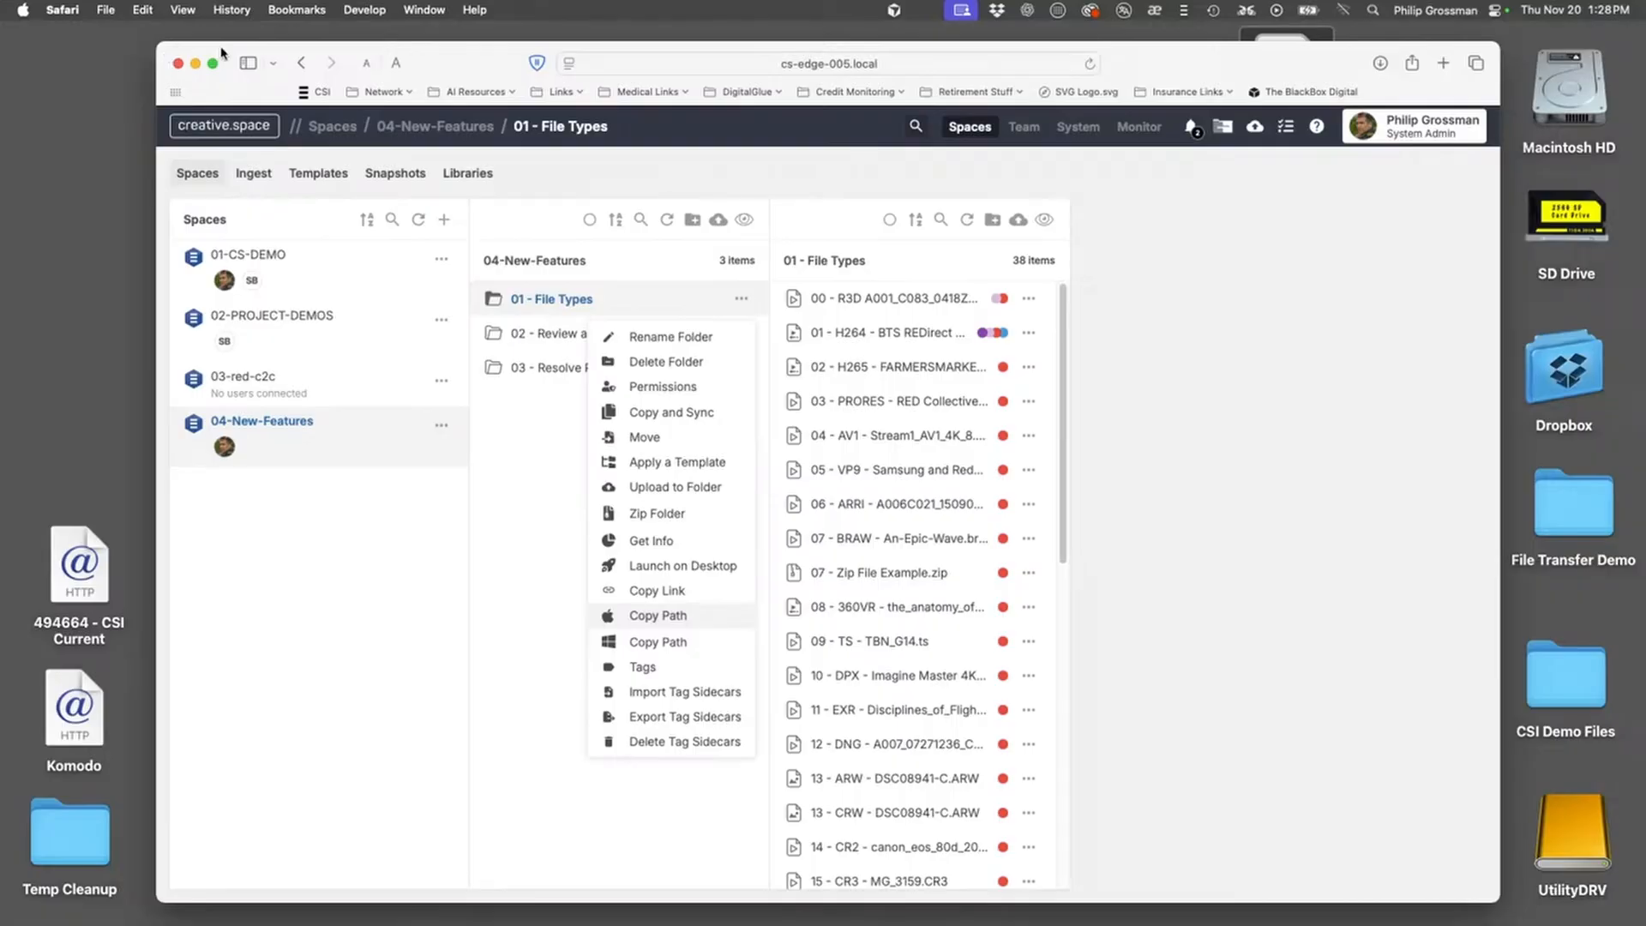
In the 04-New-Features library, examine the Location section's scope options and the spaces available under Selected Spaces, then discard the edit
left_click(463, 173)
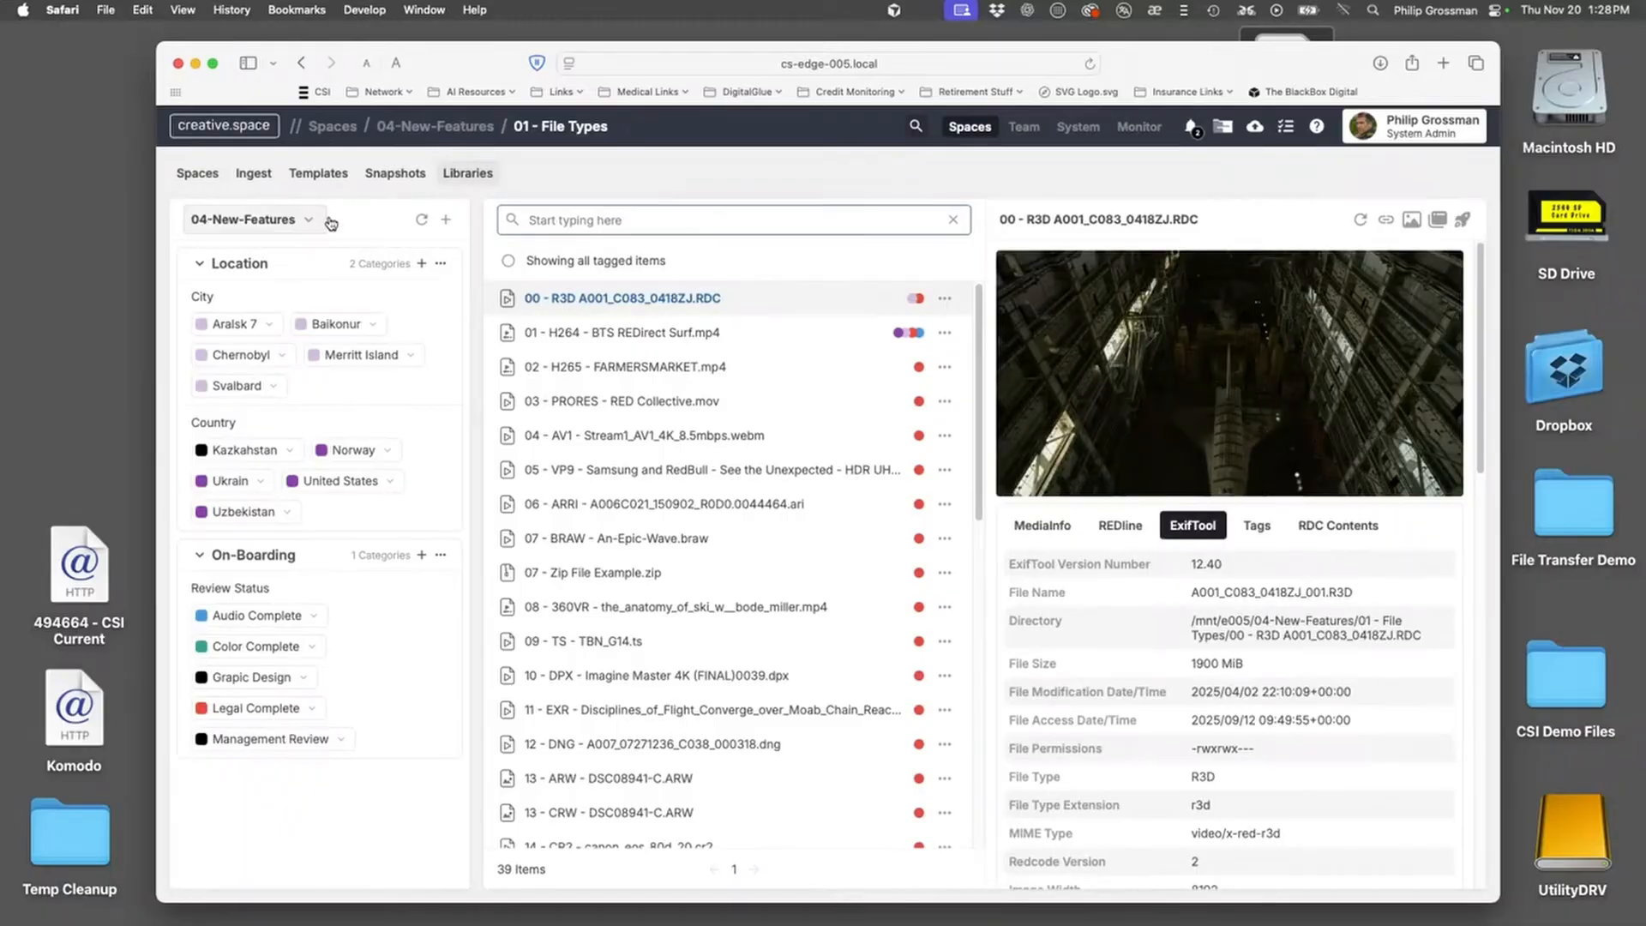
left_click(440, 266)
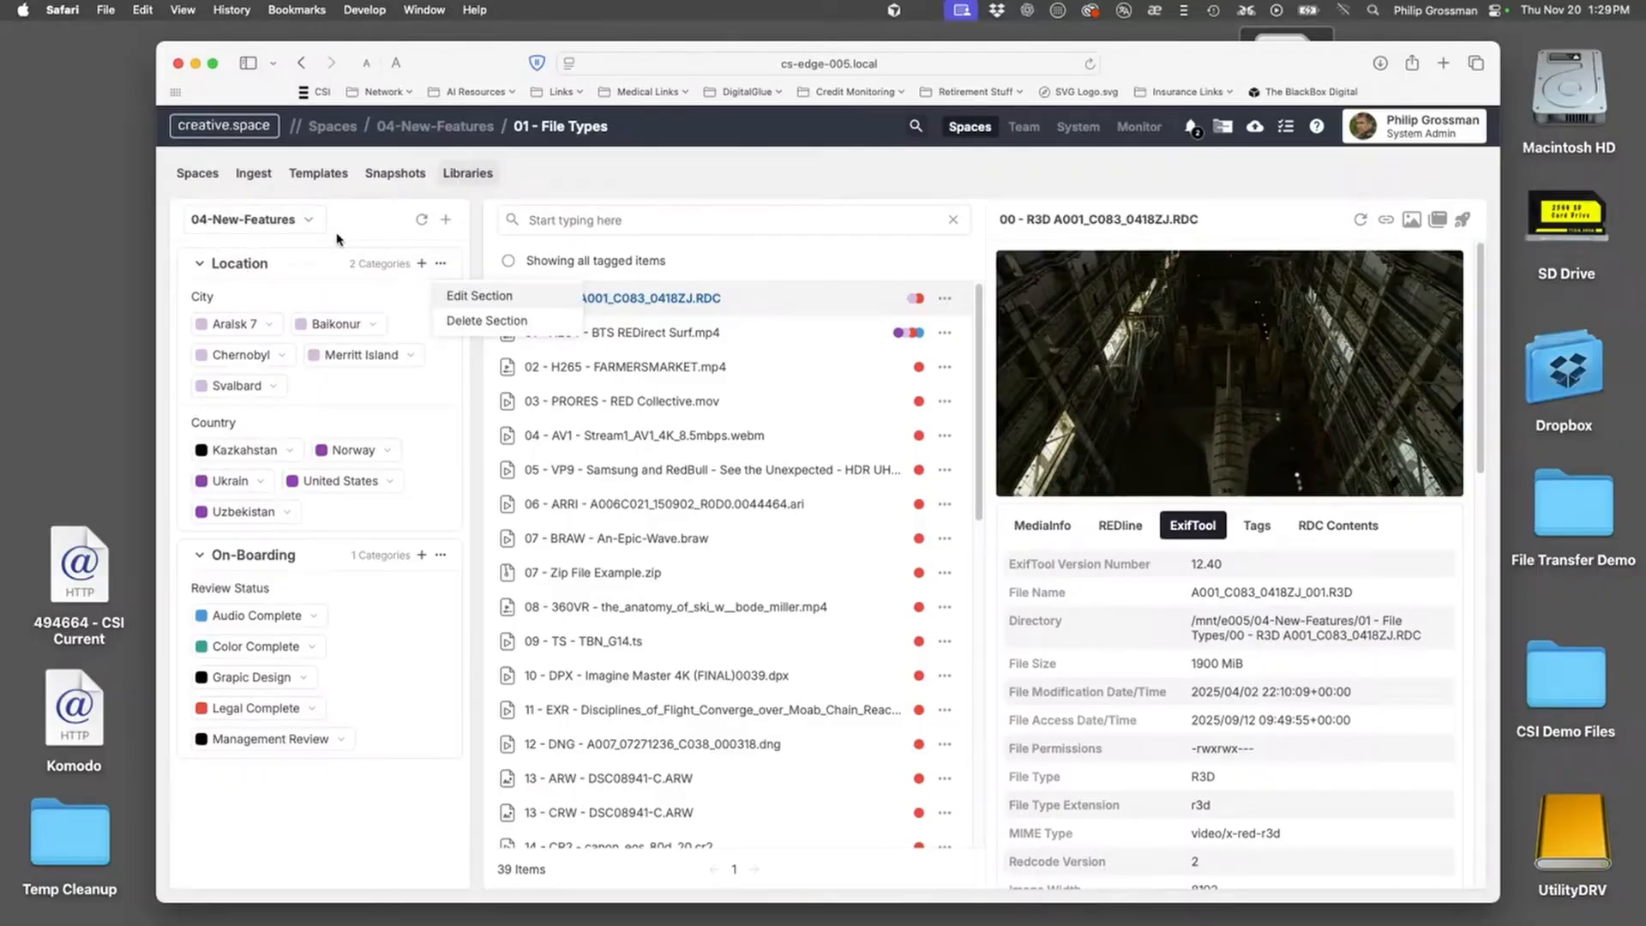
left_click(502, 298)
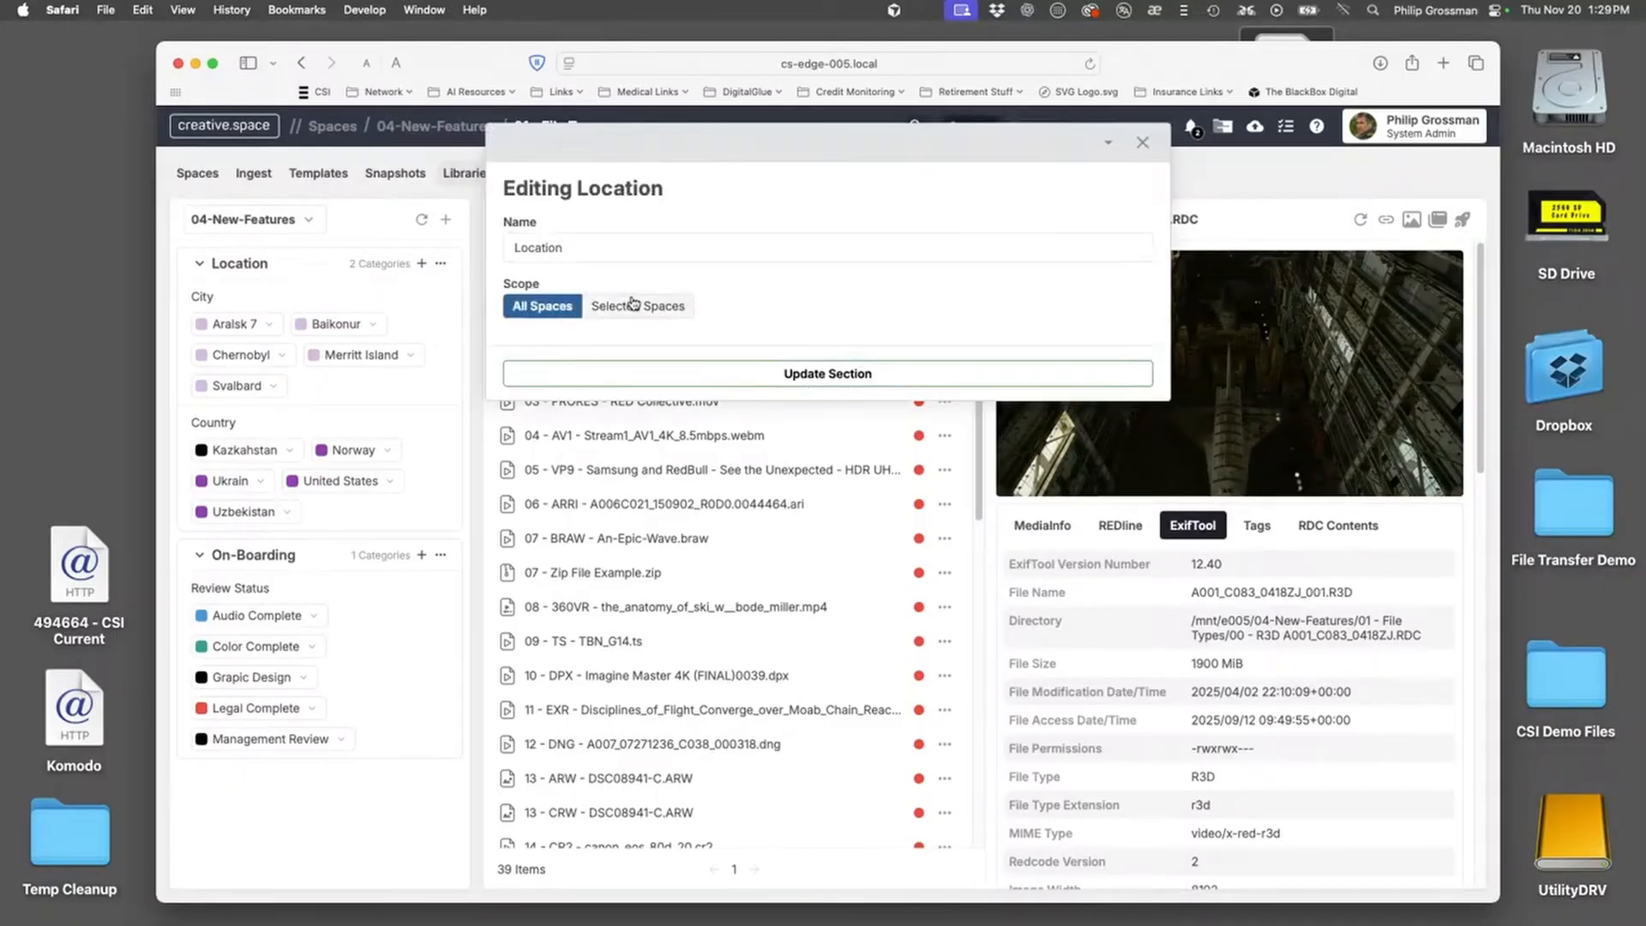
left_click(632, 304)
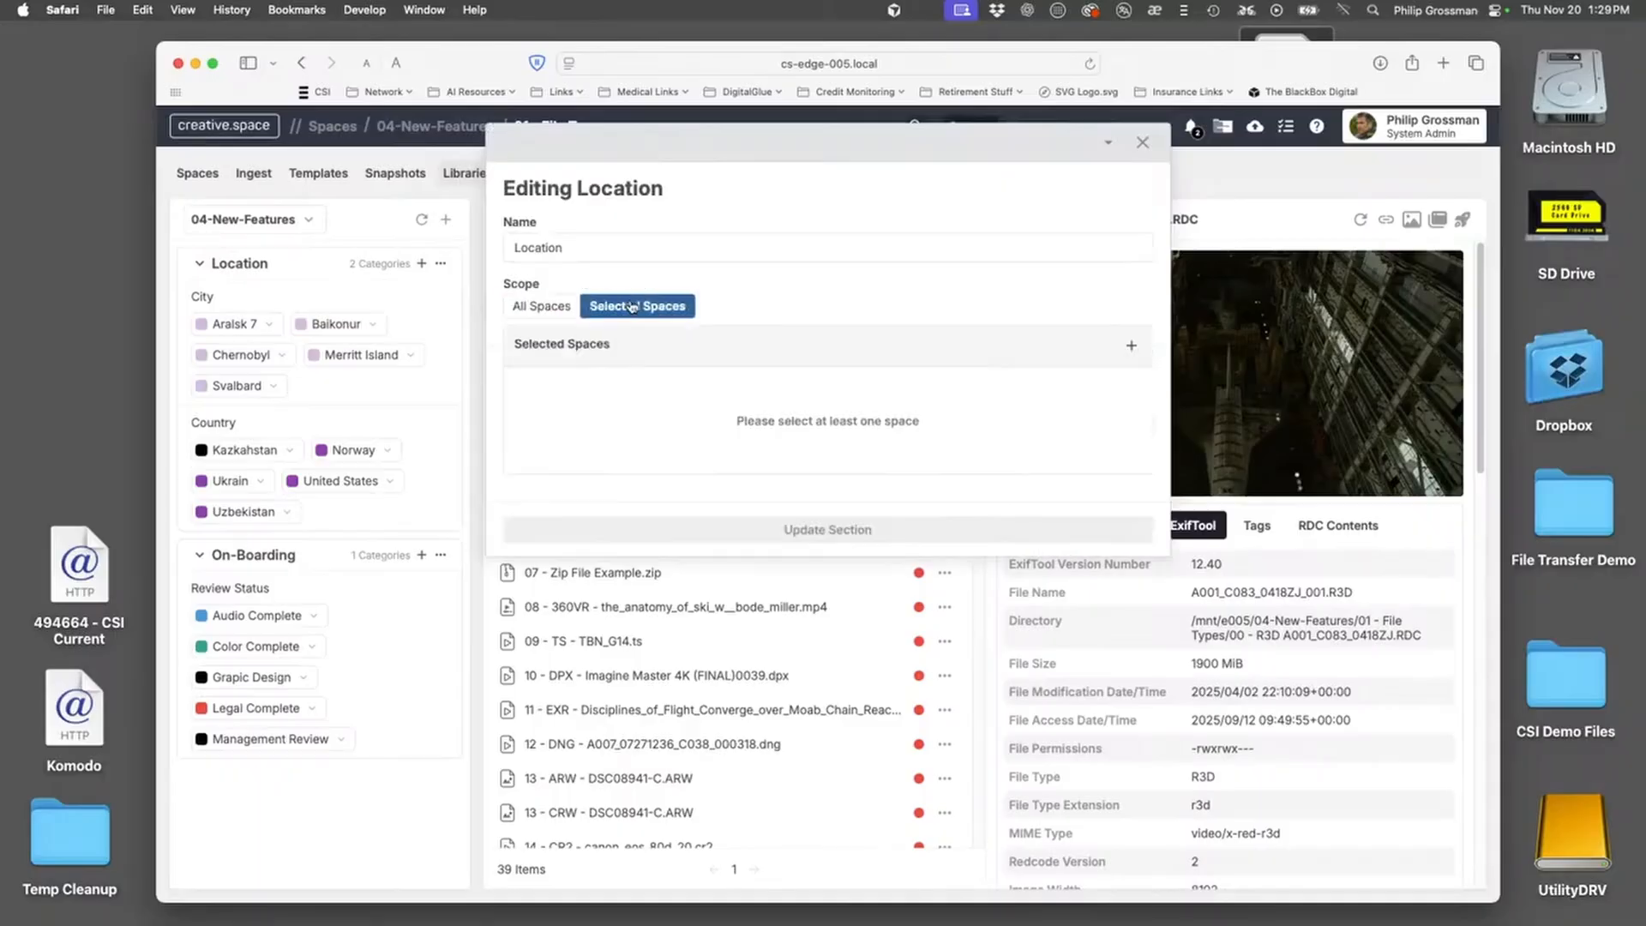
left_click(1131, 345)
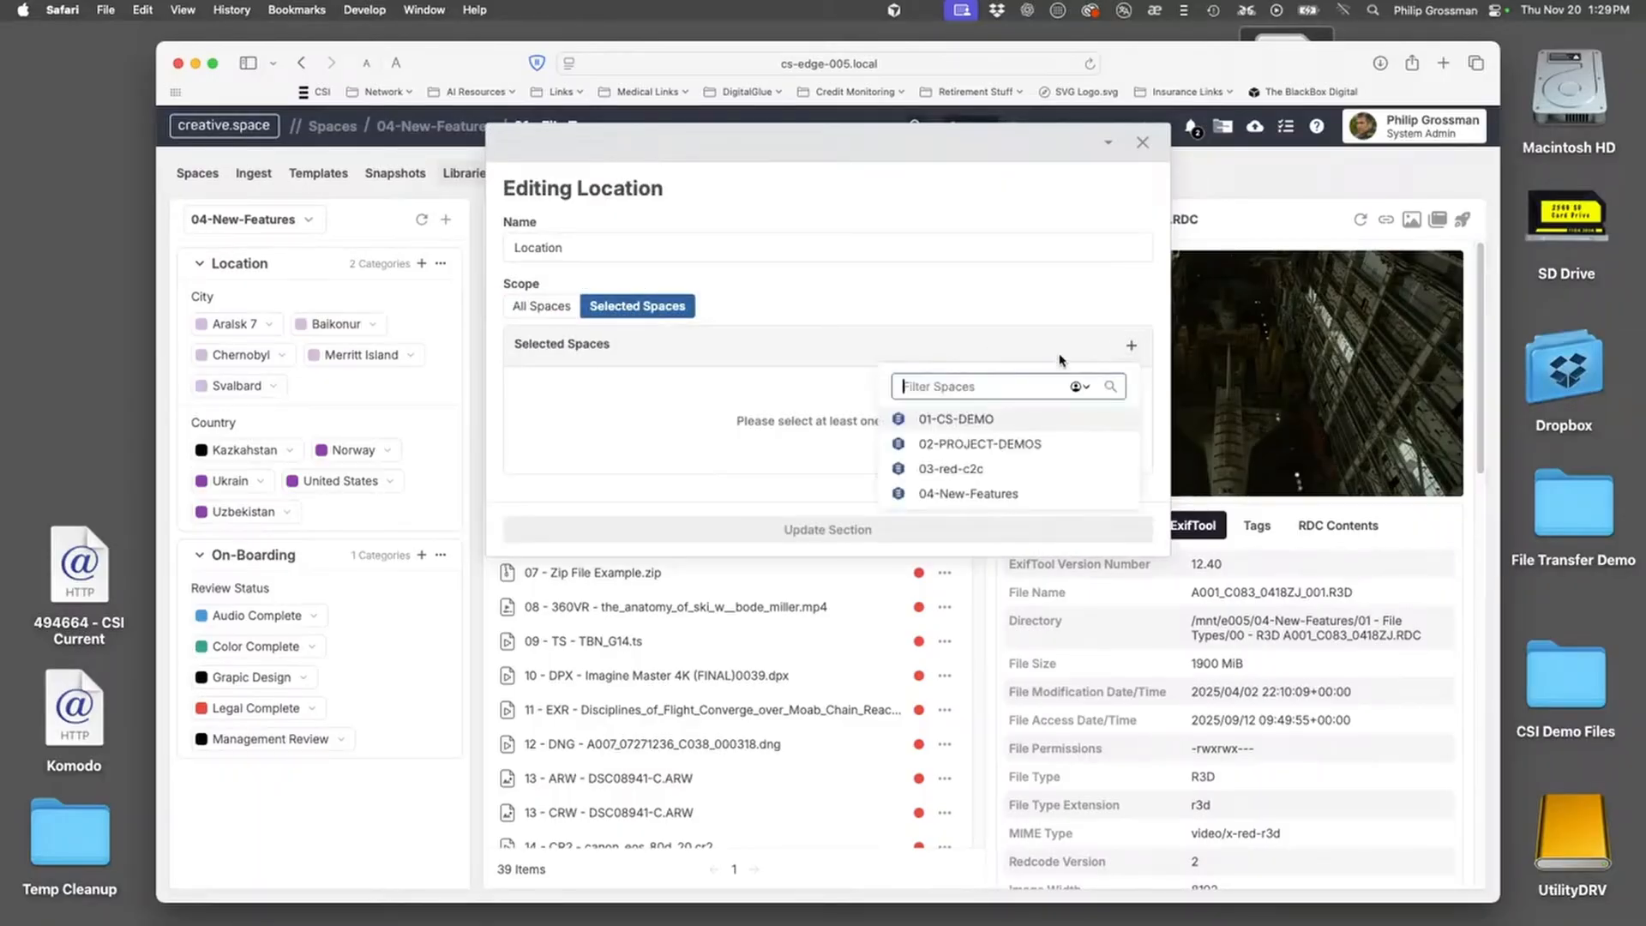
left_click(868, 300)
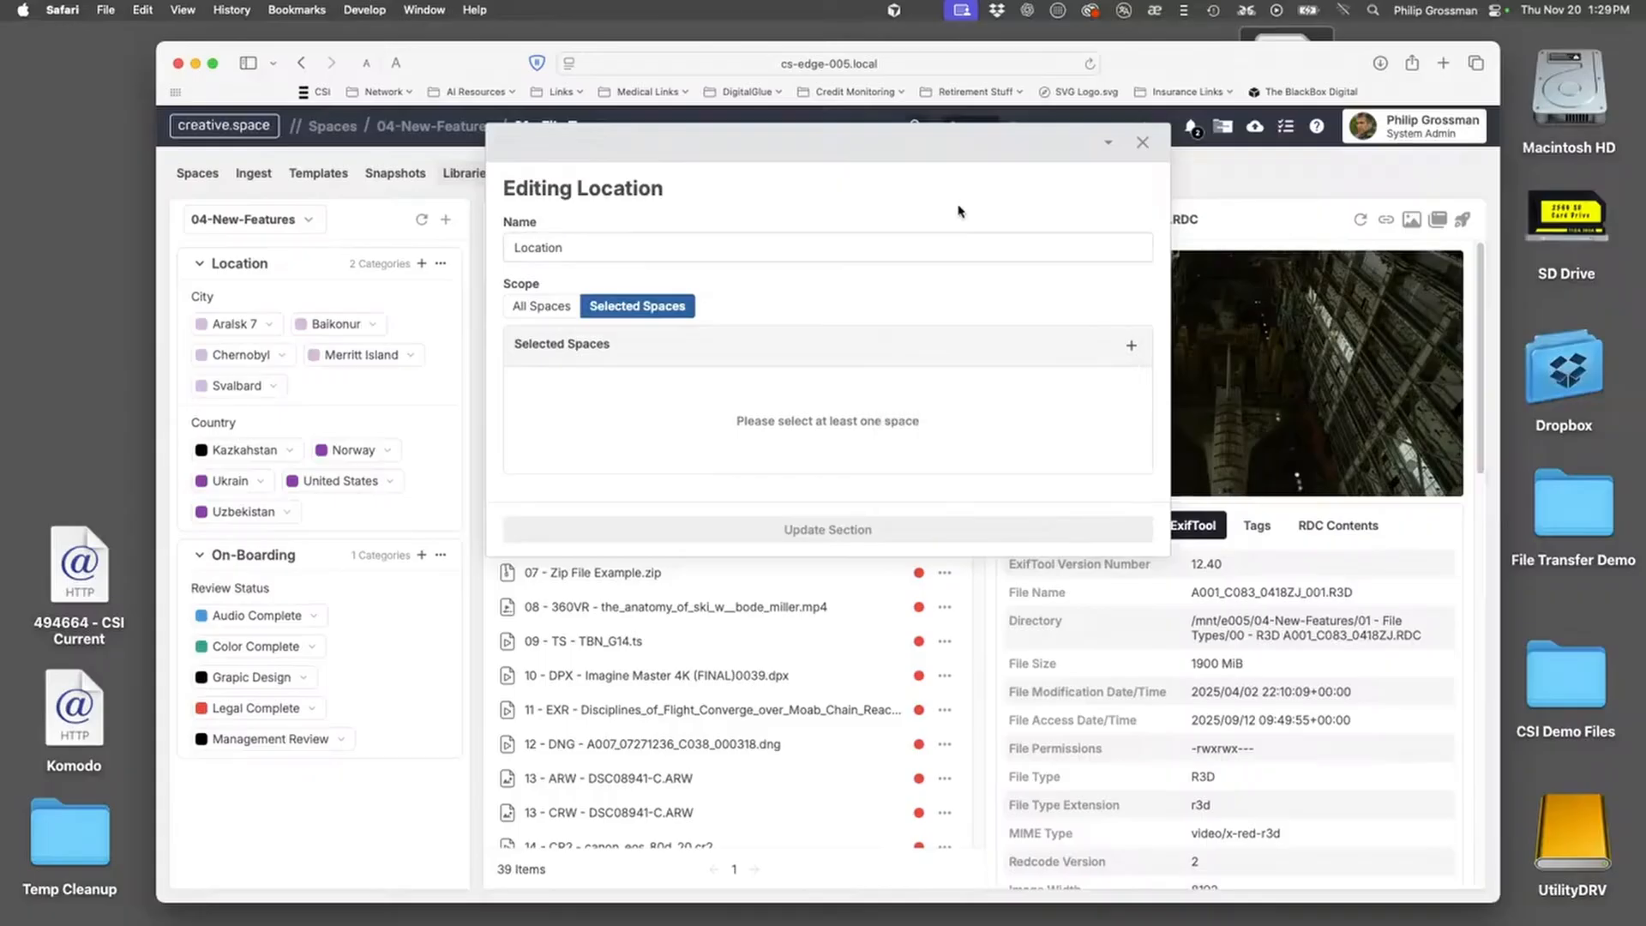
left_click(1141, 143)
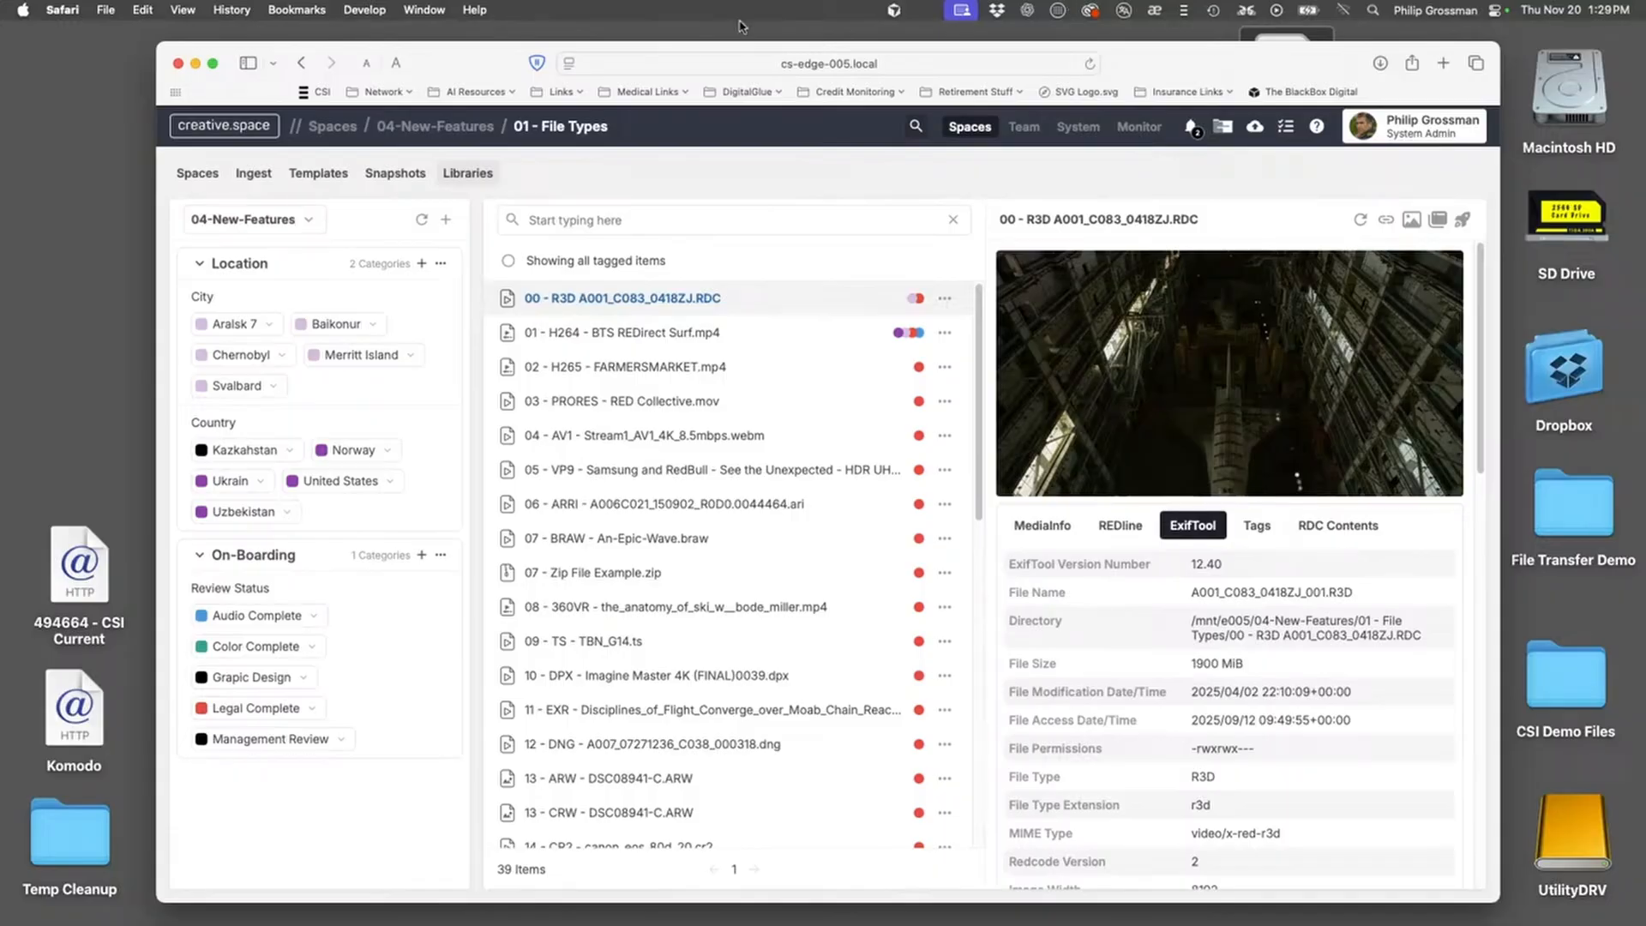
left_click_drag(297, 42, 511, 31)
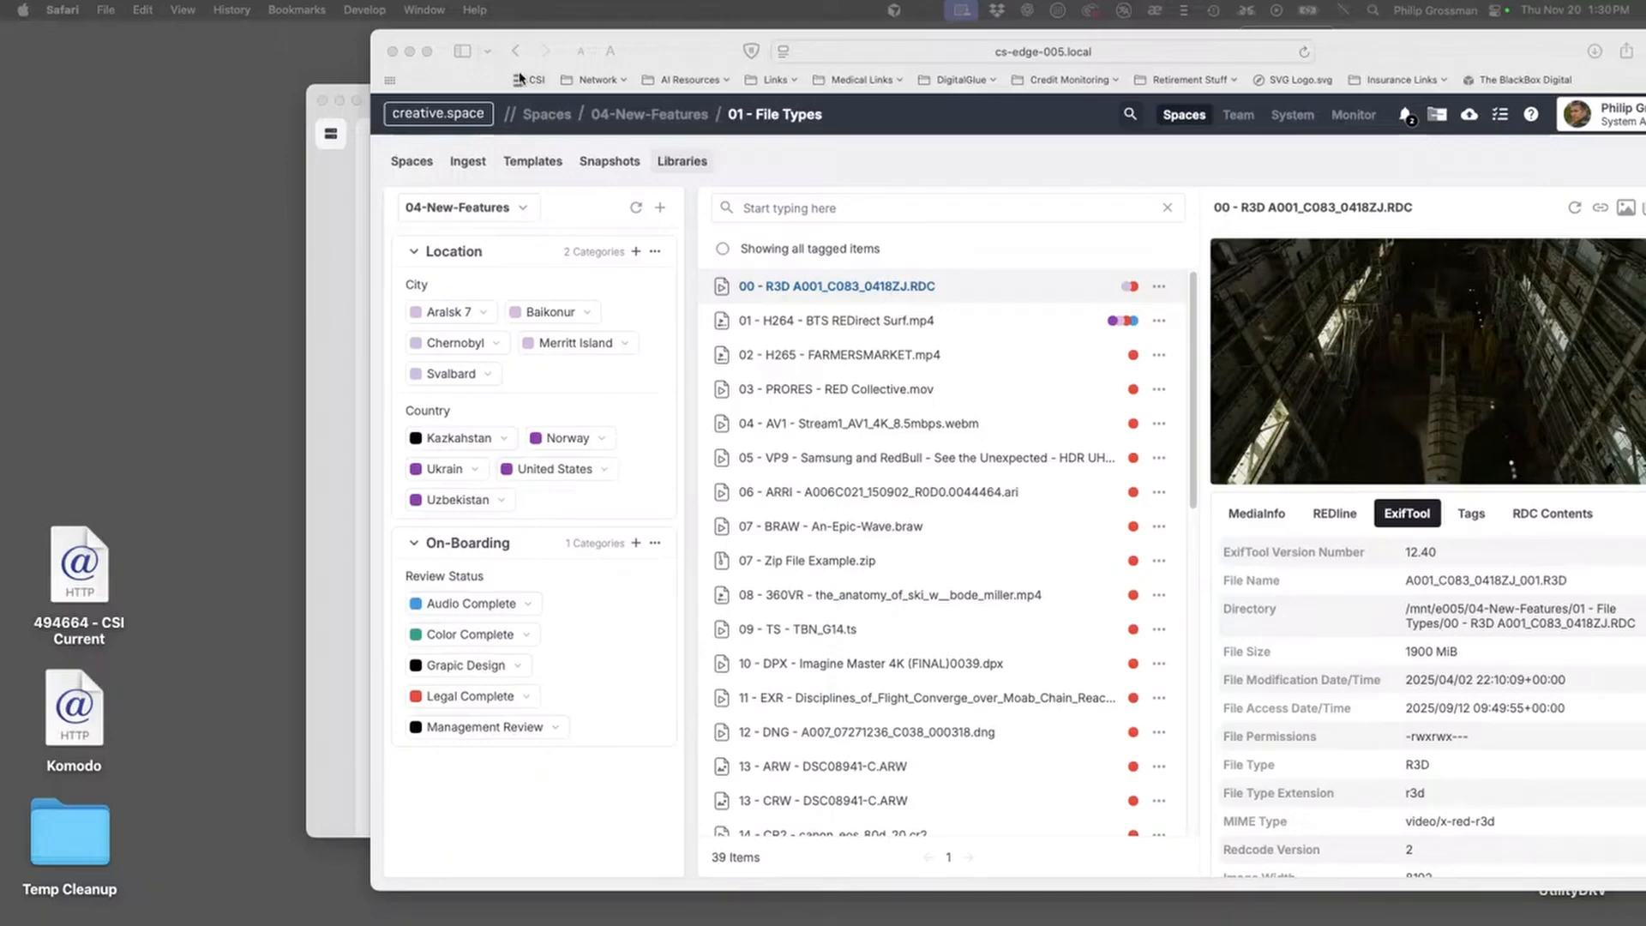
left_click(715, 48)
left_click_drag(716, 48, 434, 40)
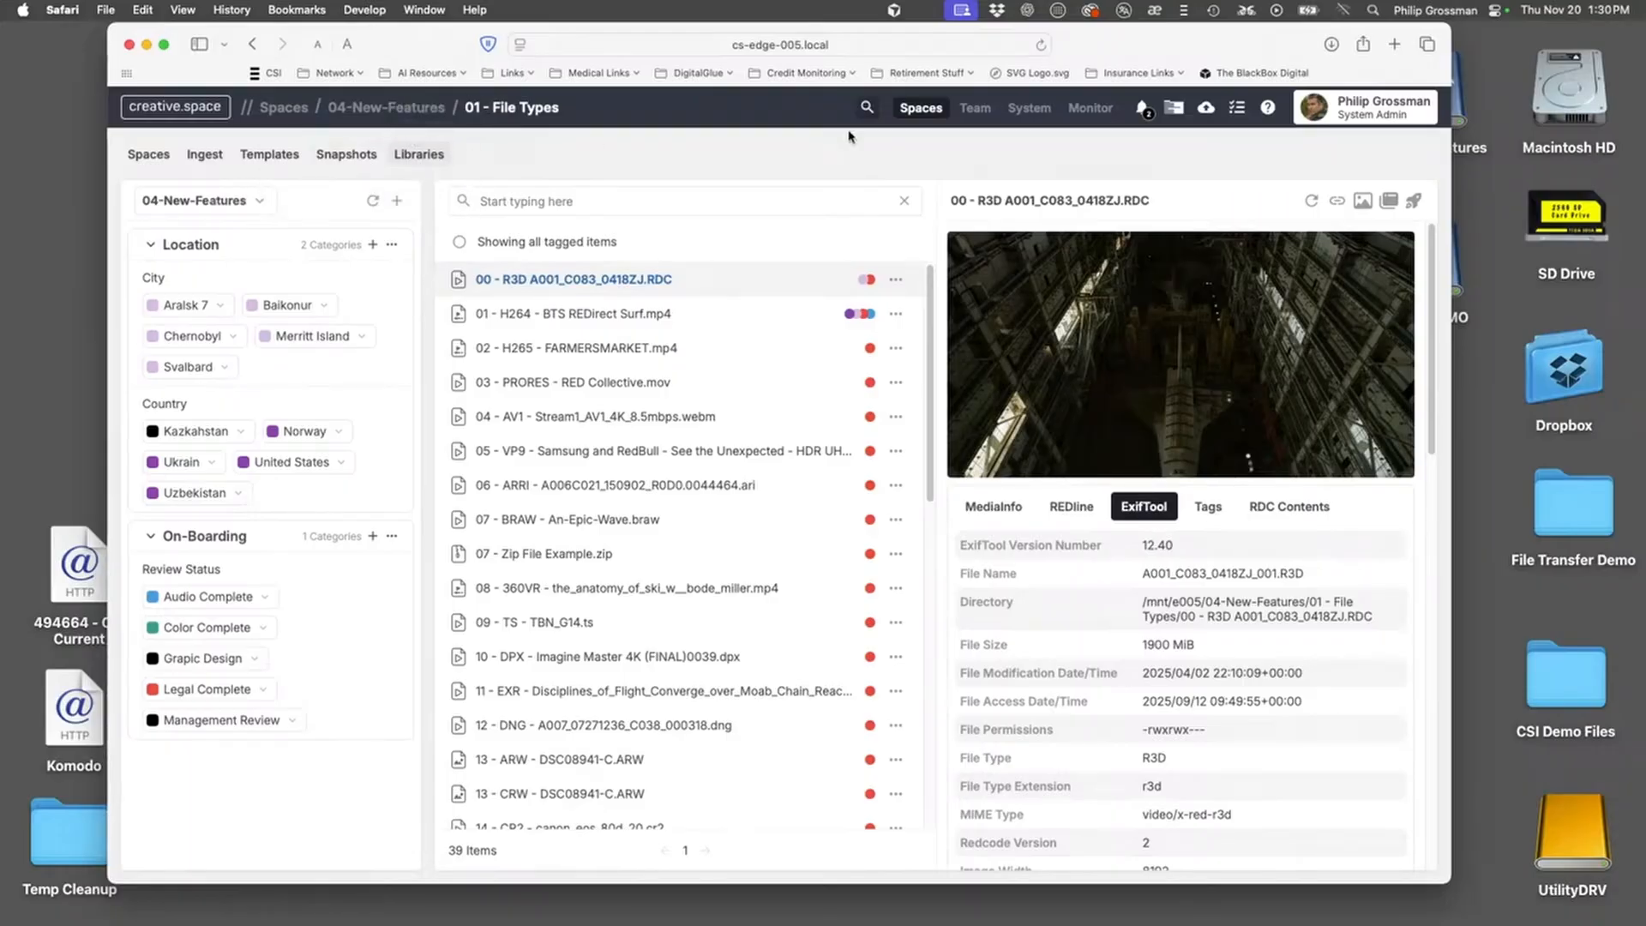
Examine the system's S3 Gateway settings, including connection addresses, service account and enabled spaces, and close them
left_click(1025, 106)
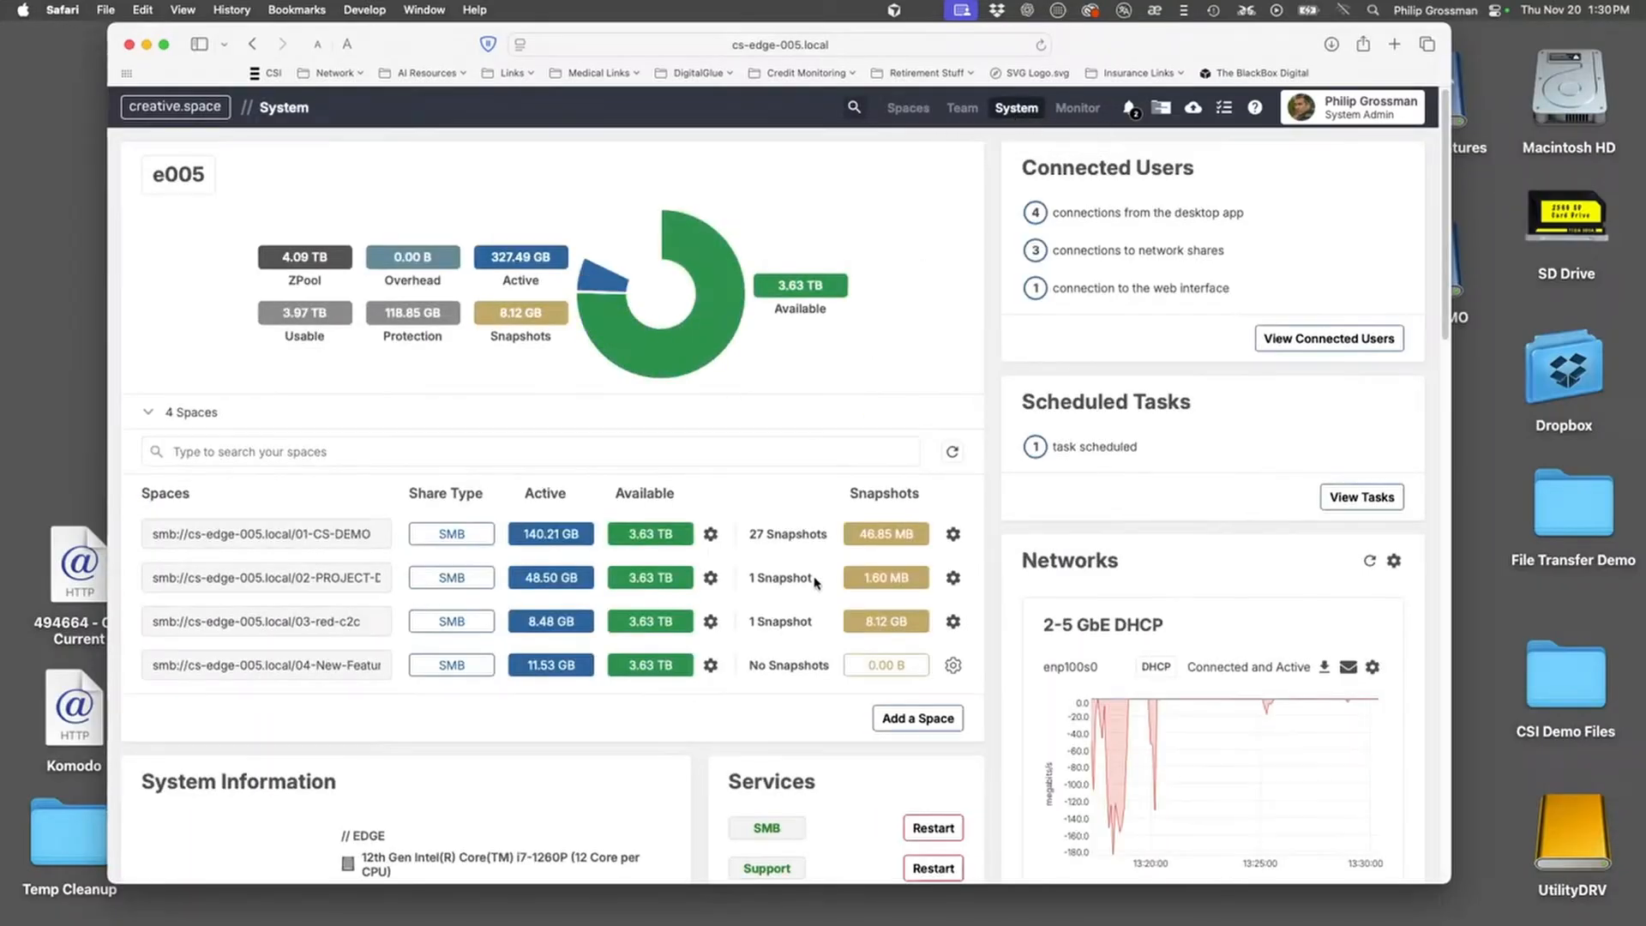
scroll(883, 669, "down", 5)
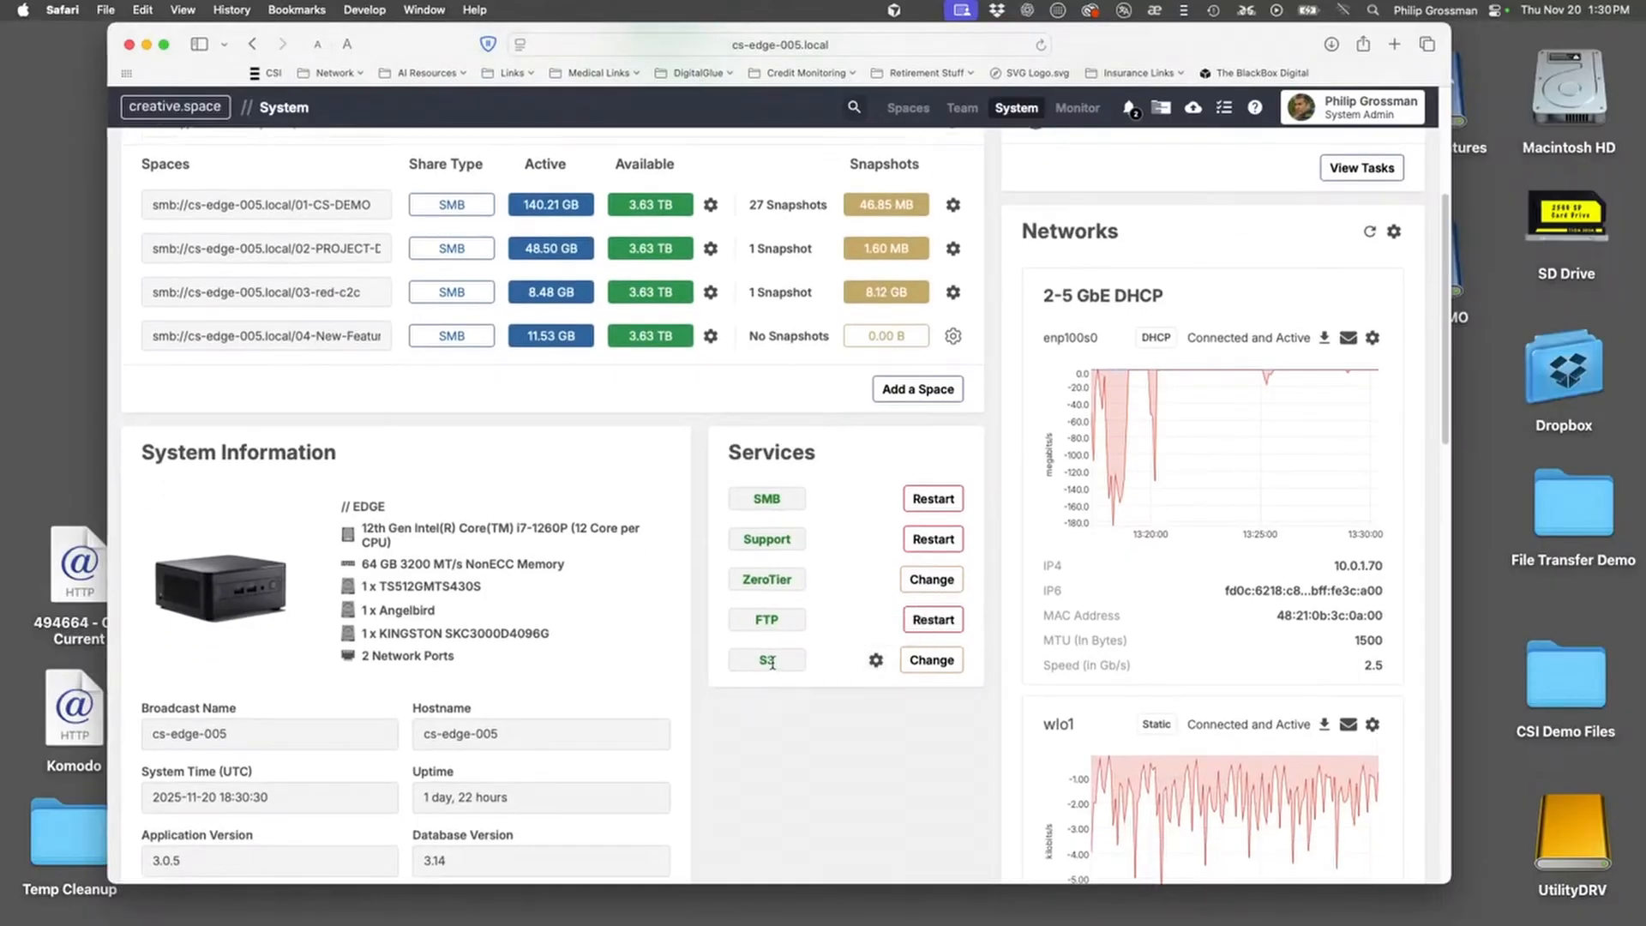
left_click(875, 660)
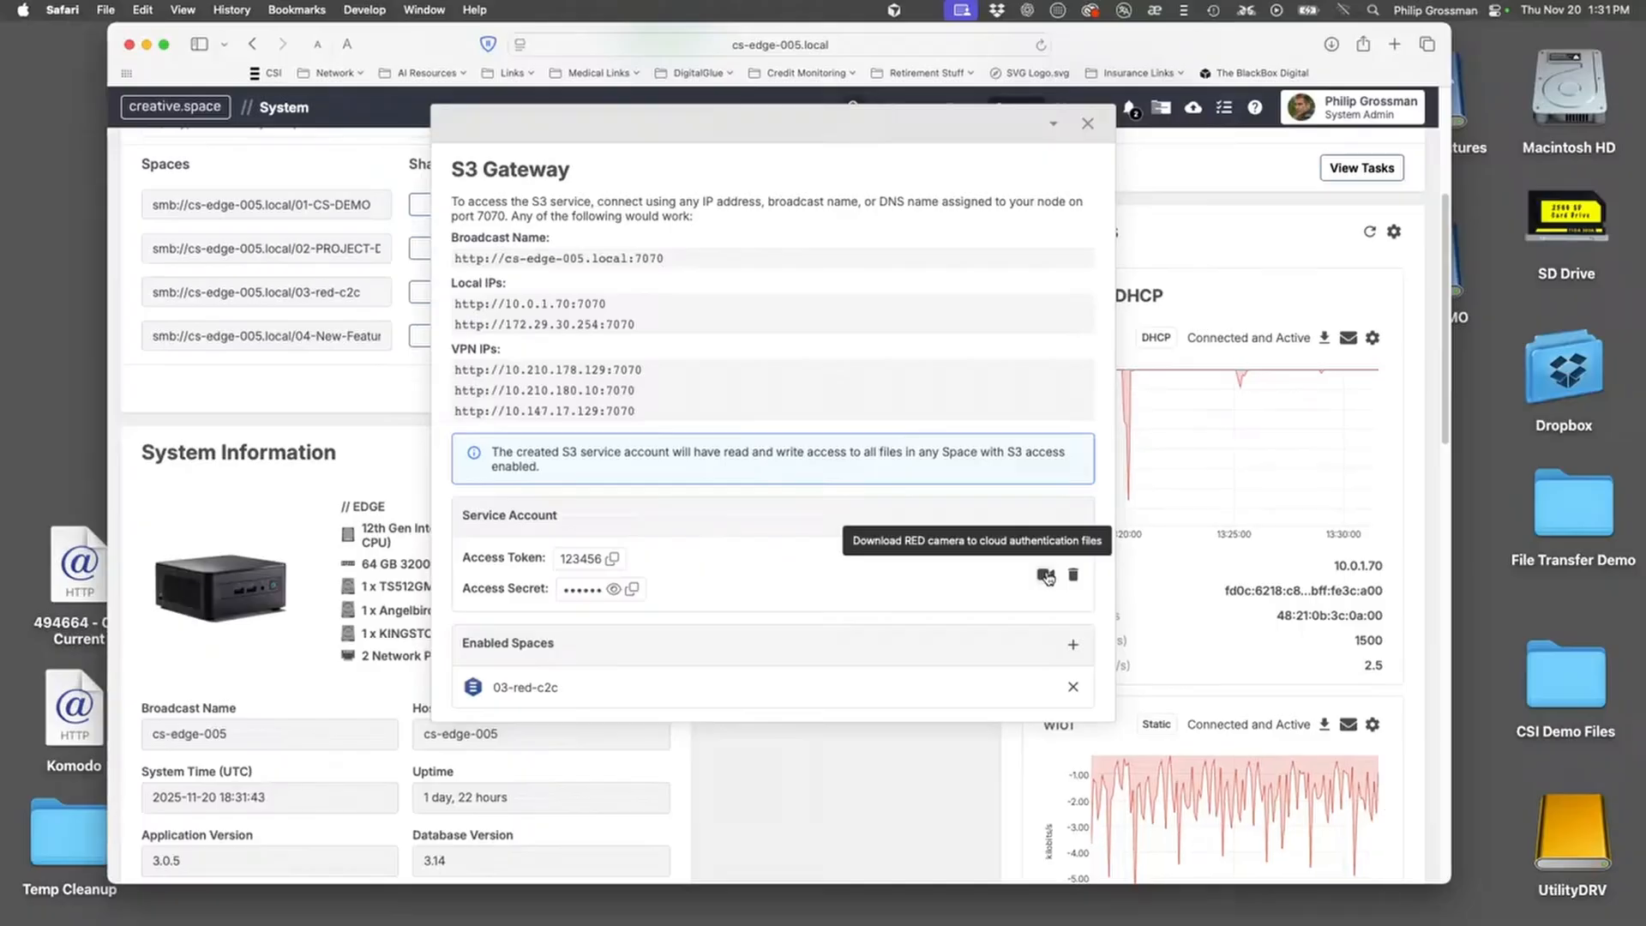
left_click(1089, 126)
Return to the Spaces overview and open the 03-red-c2c space
left_click_drag(1109, 51, 1181, 52)
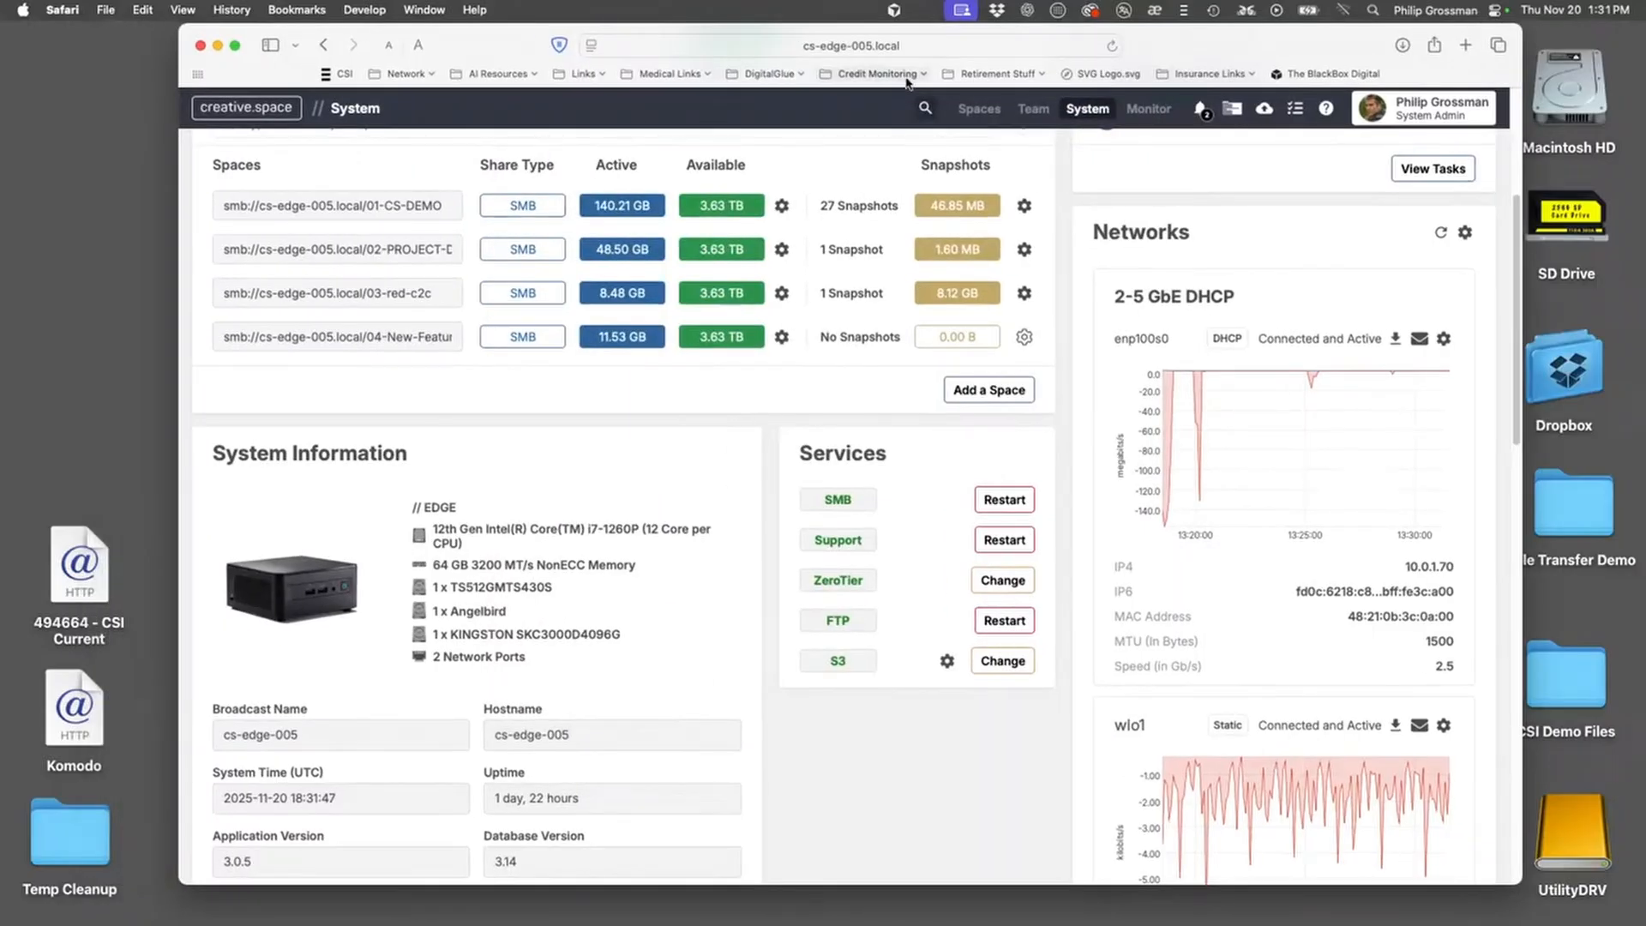
left_click(1001, 108)
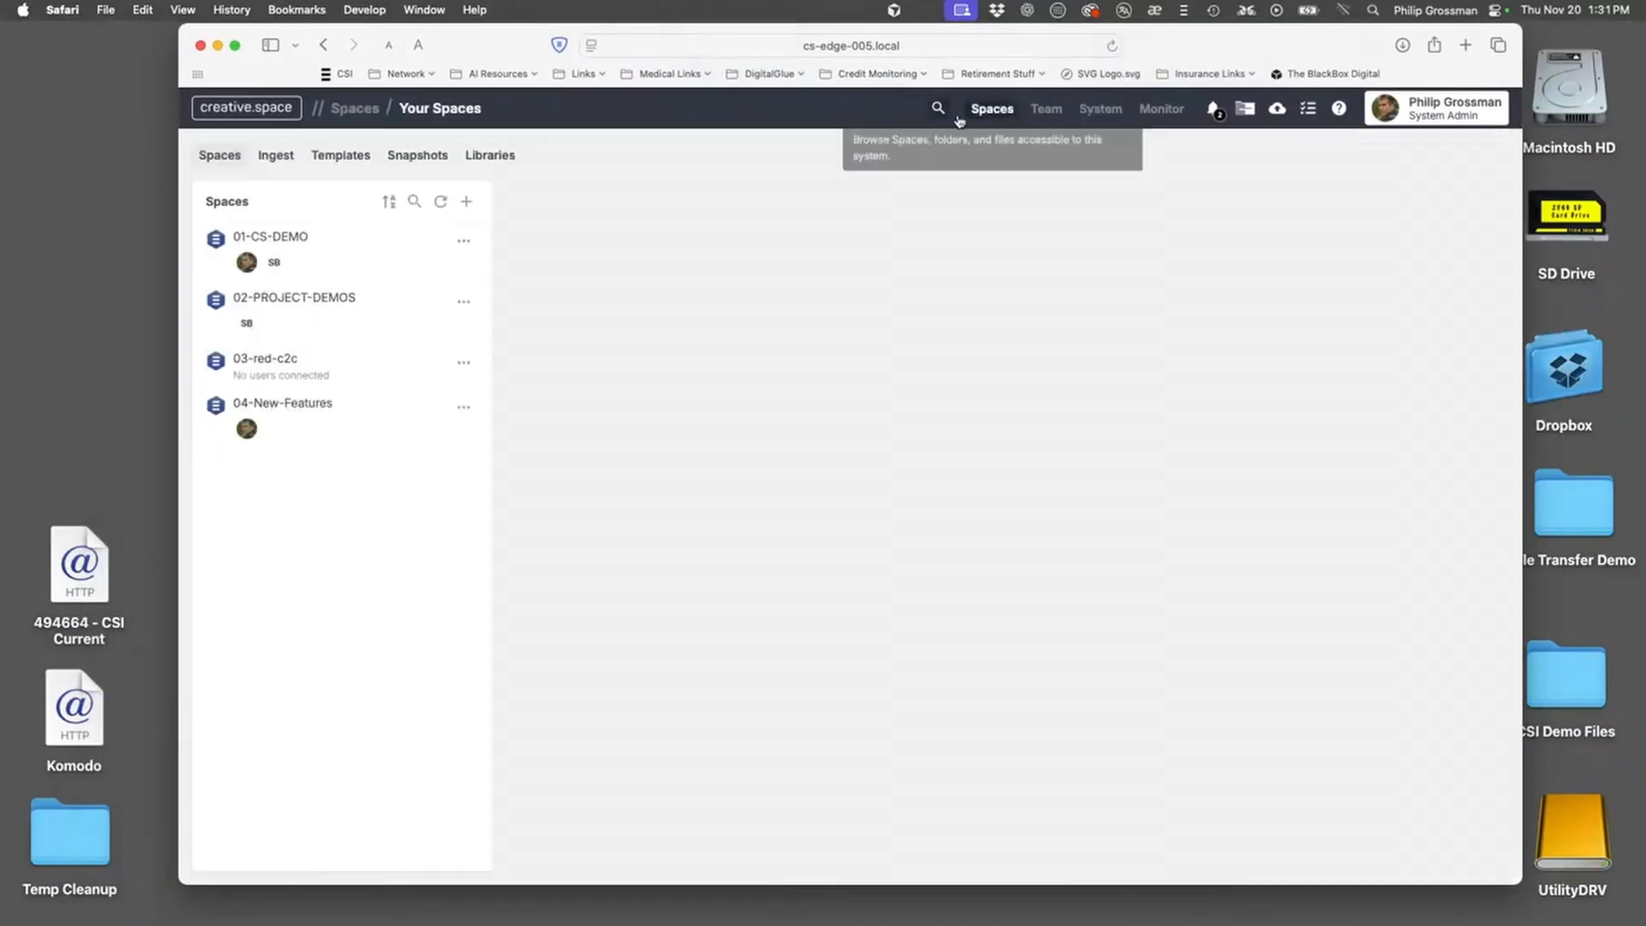
left_click(294, 360)
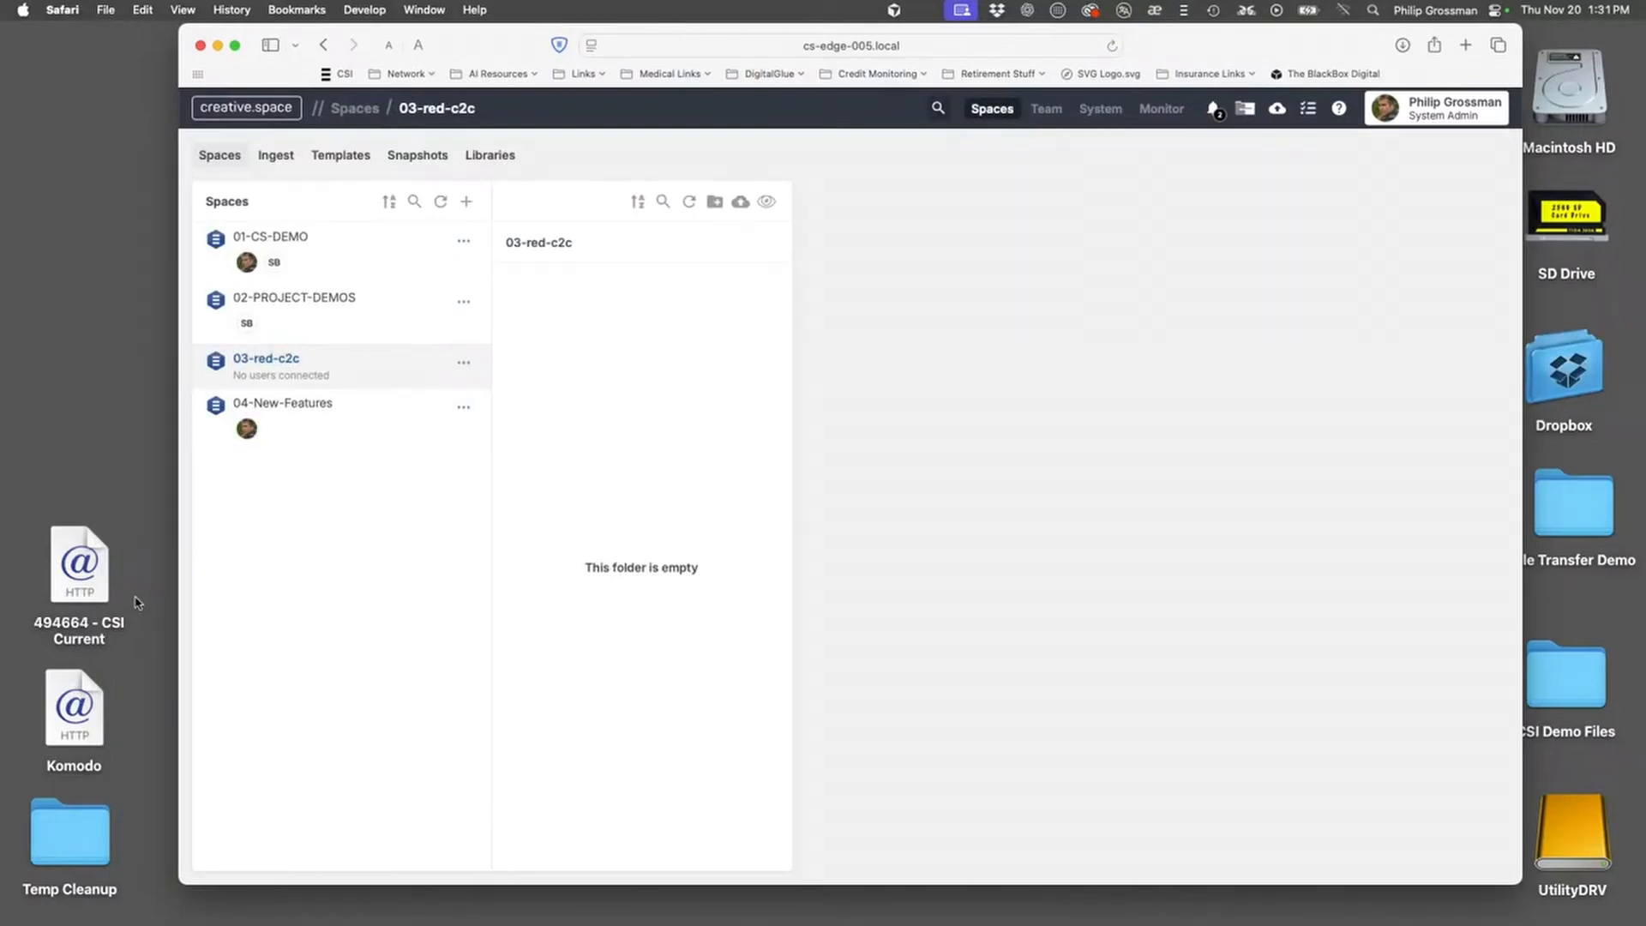
Switch to the Komodo camera's web control page and examine its Cloud Upload settings within the Communication settings
double_click(83, 697)
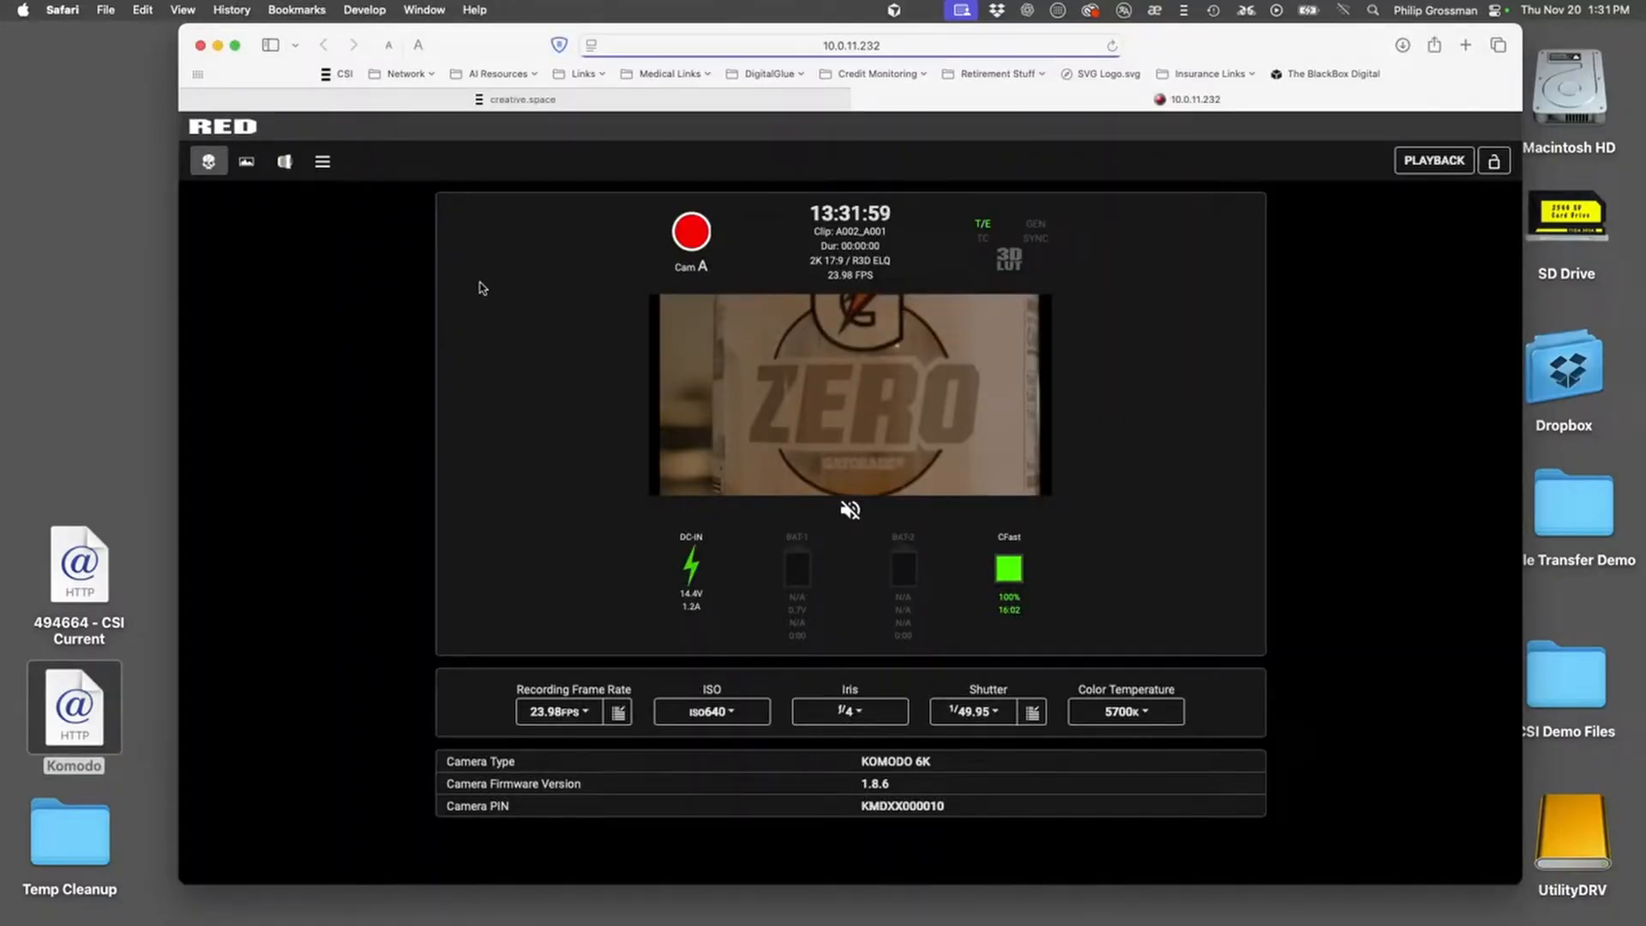
left_click(322, 161)
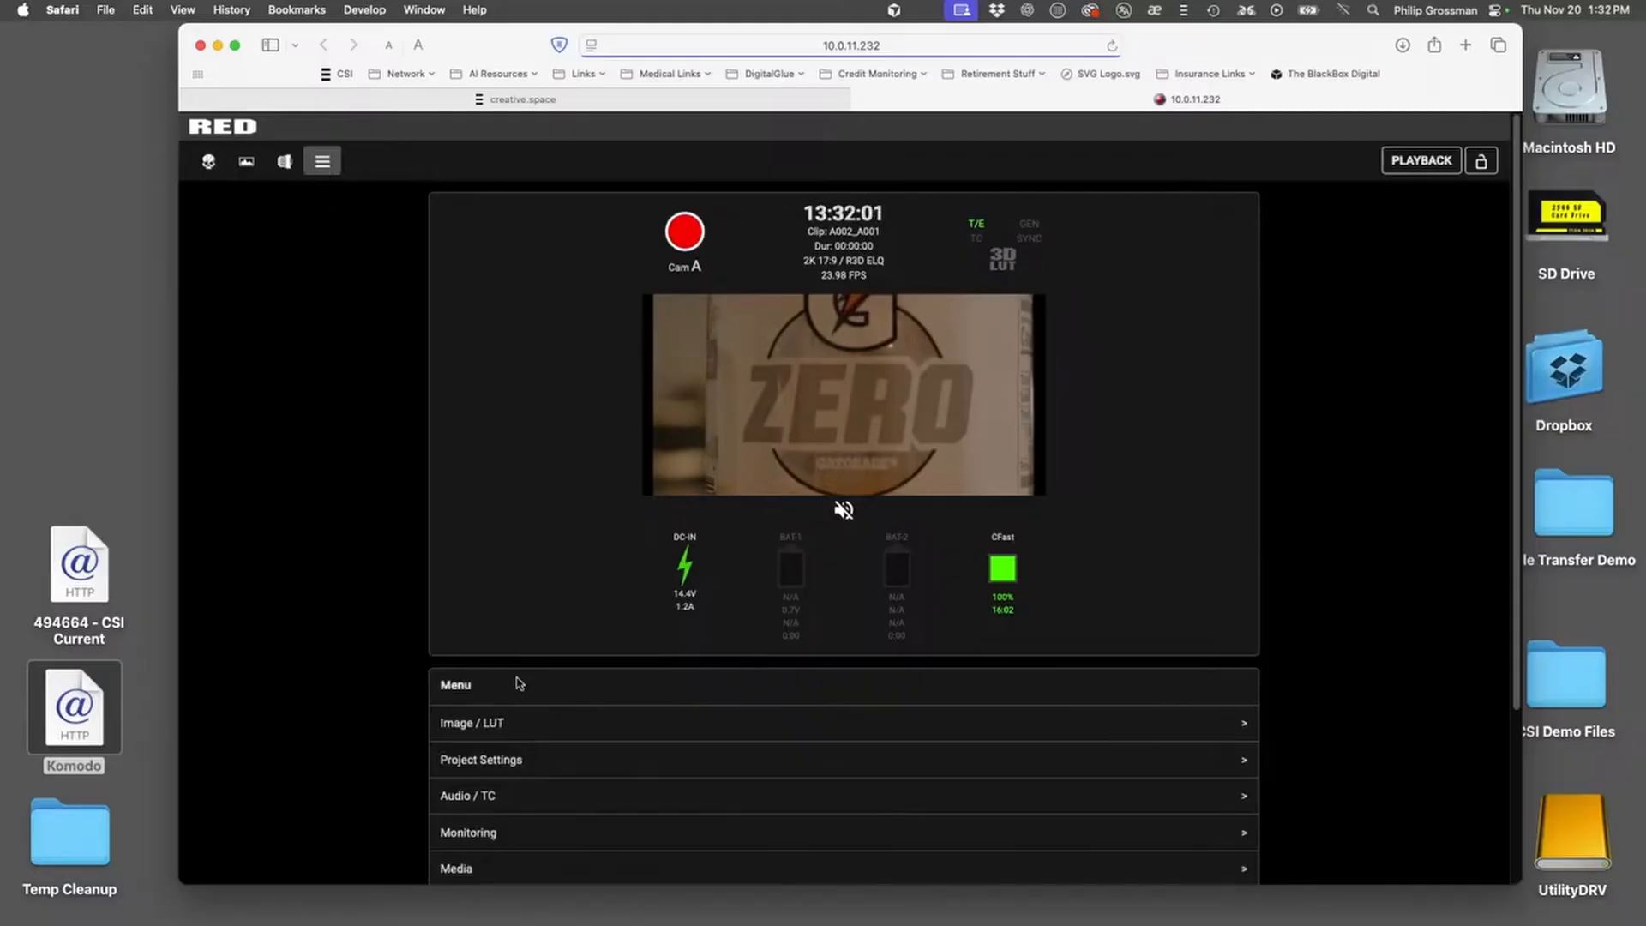
scroll(518, 683, "down", 3)
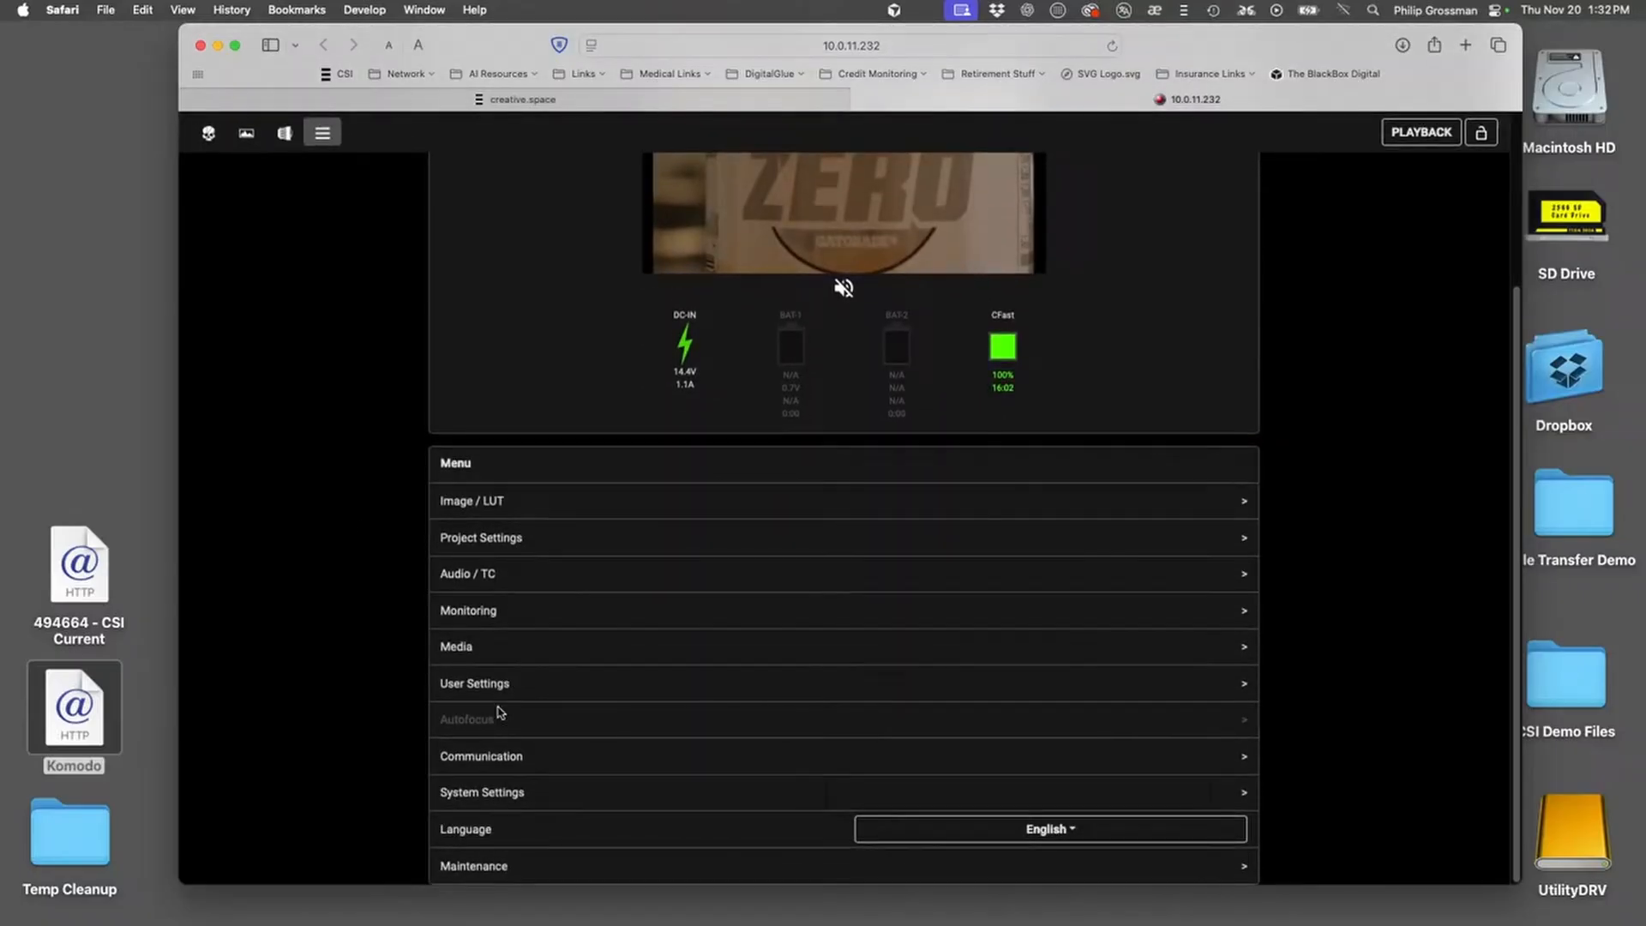
left_click(485, 756)
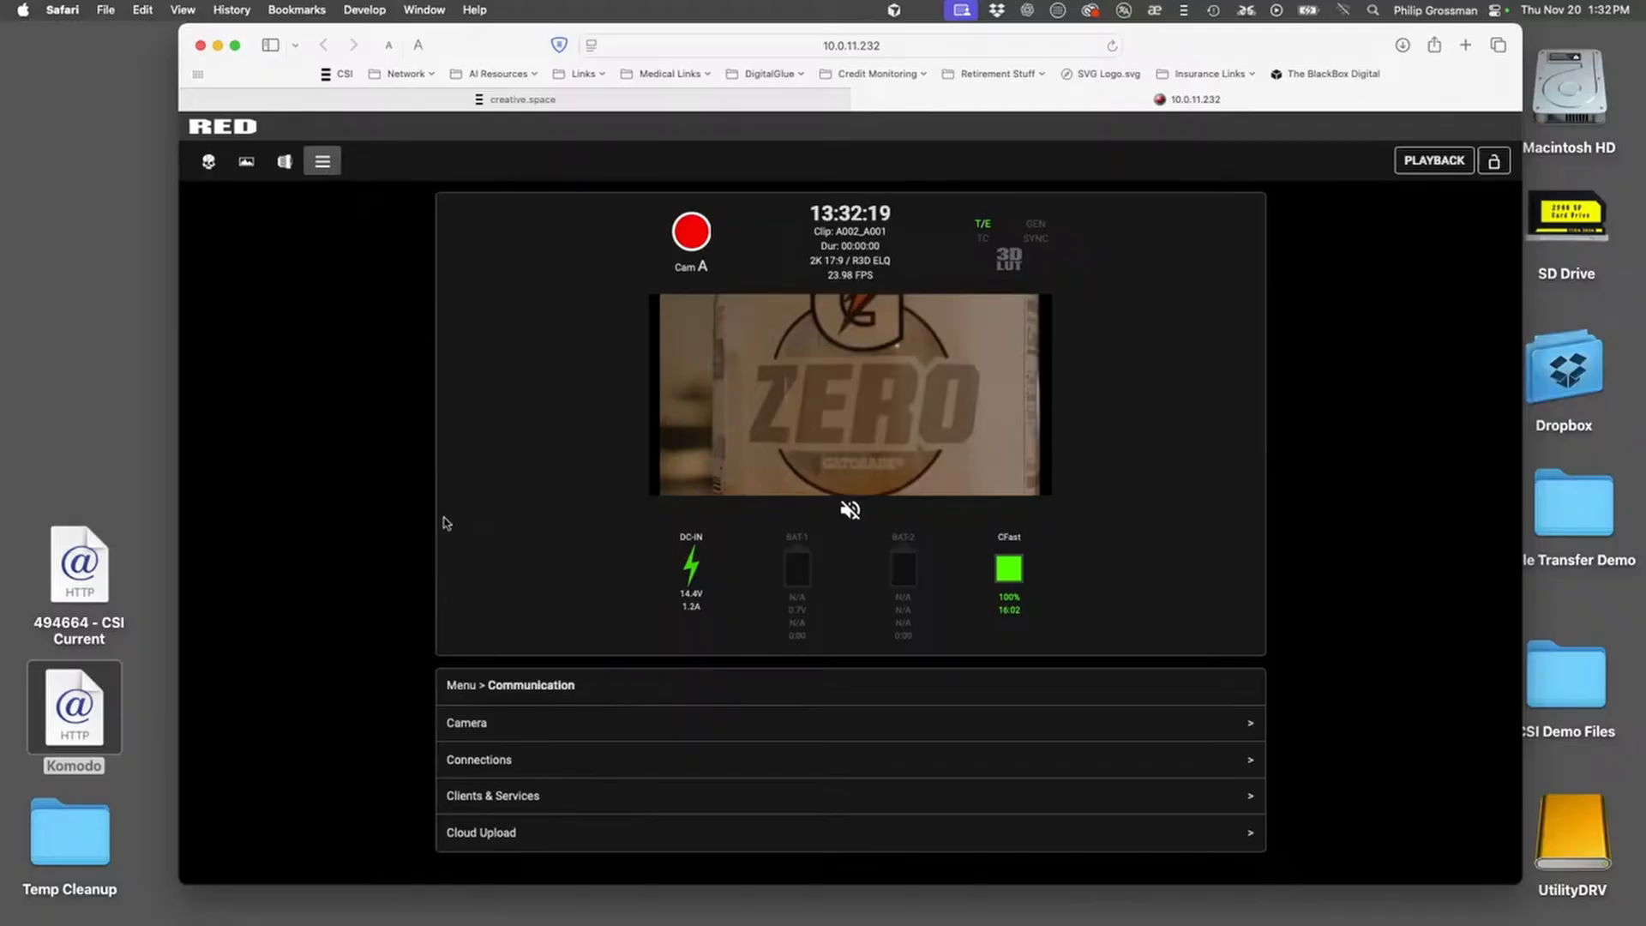
left_click(457, 685)
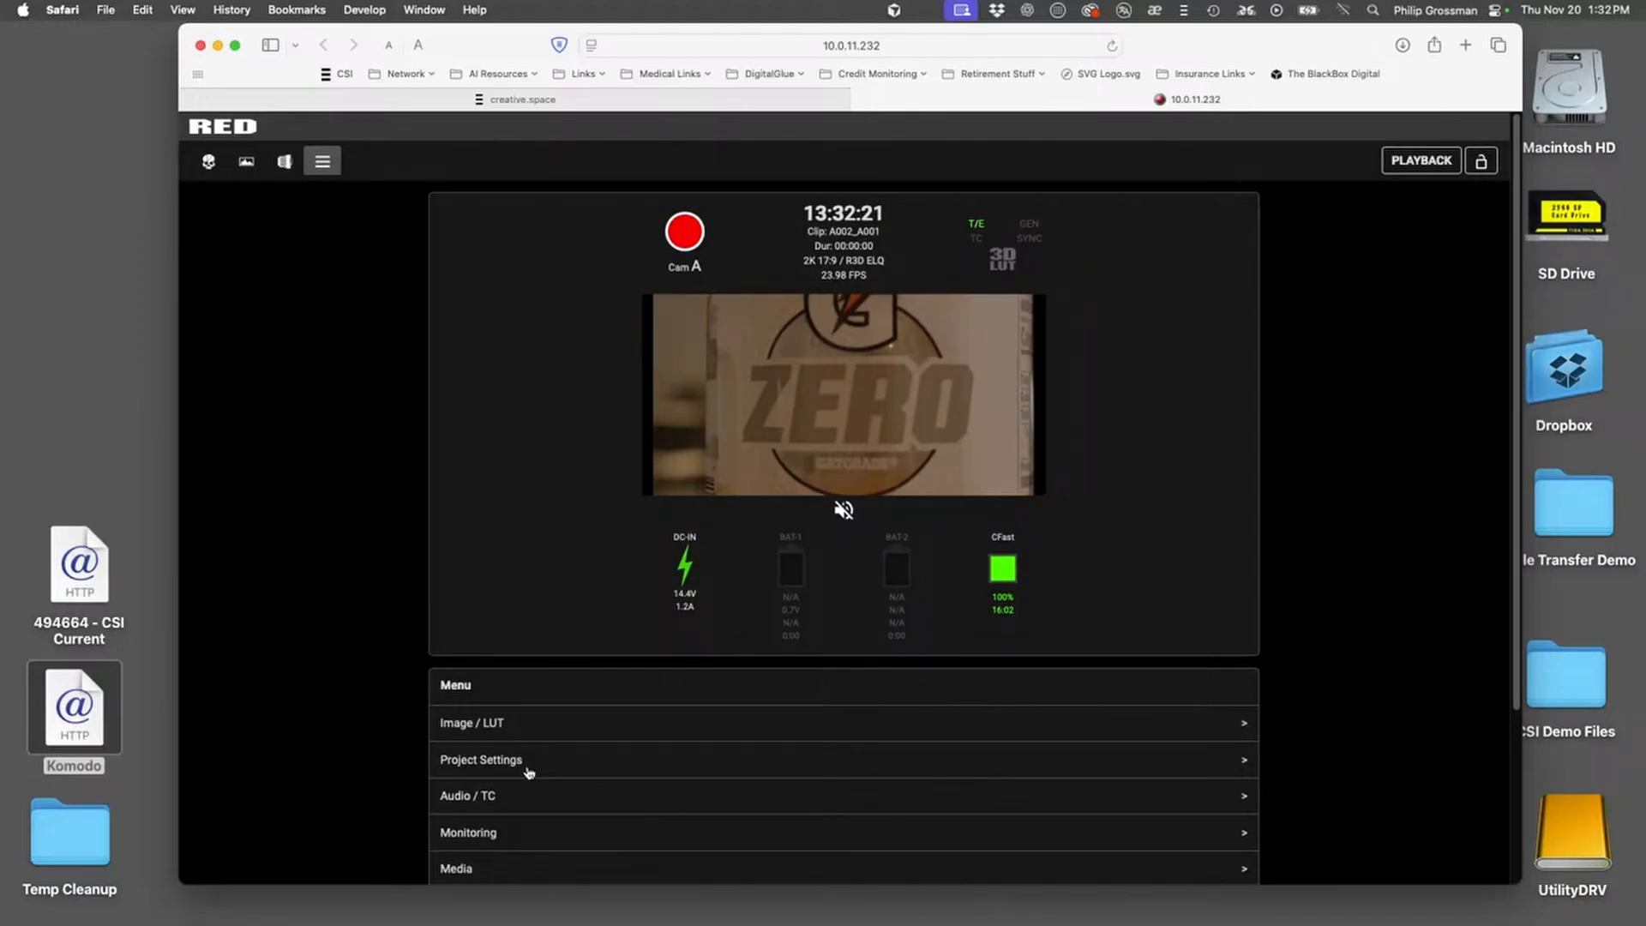
scroll(528, 772, "down", 3)
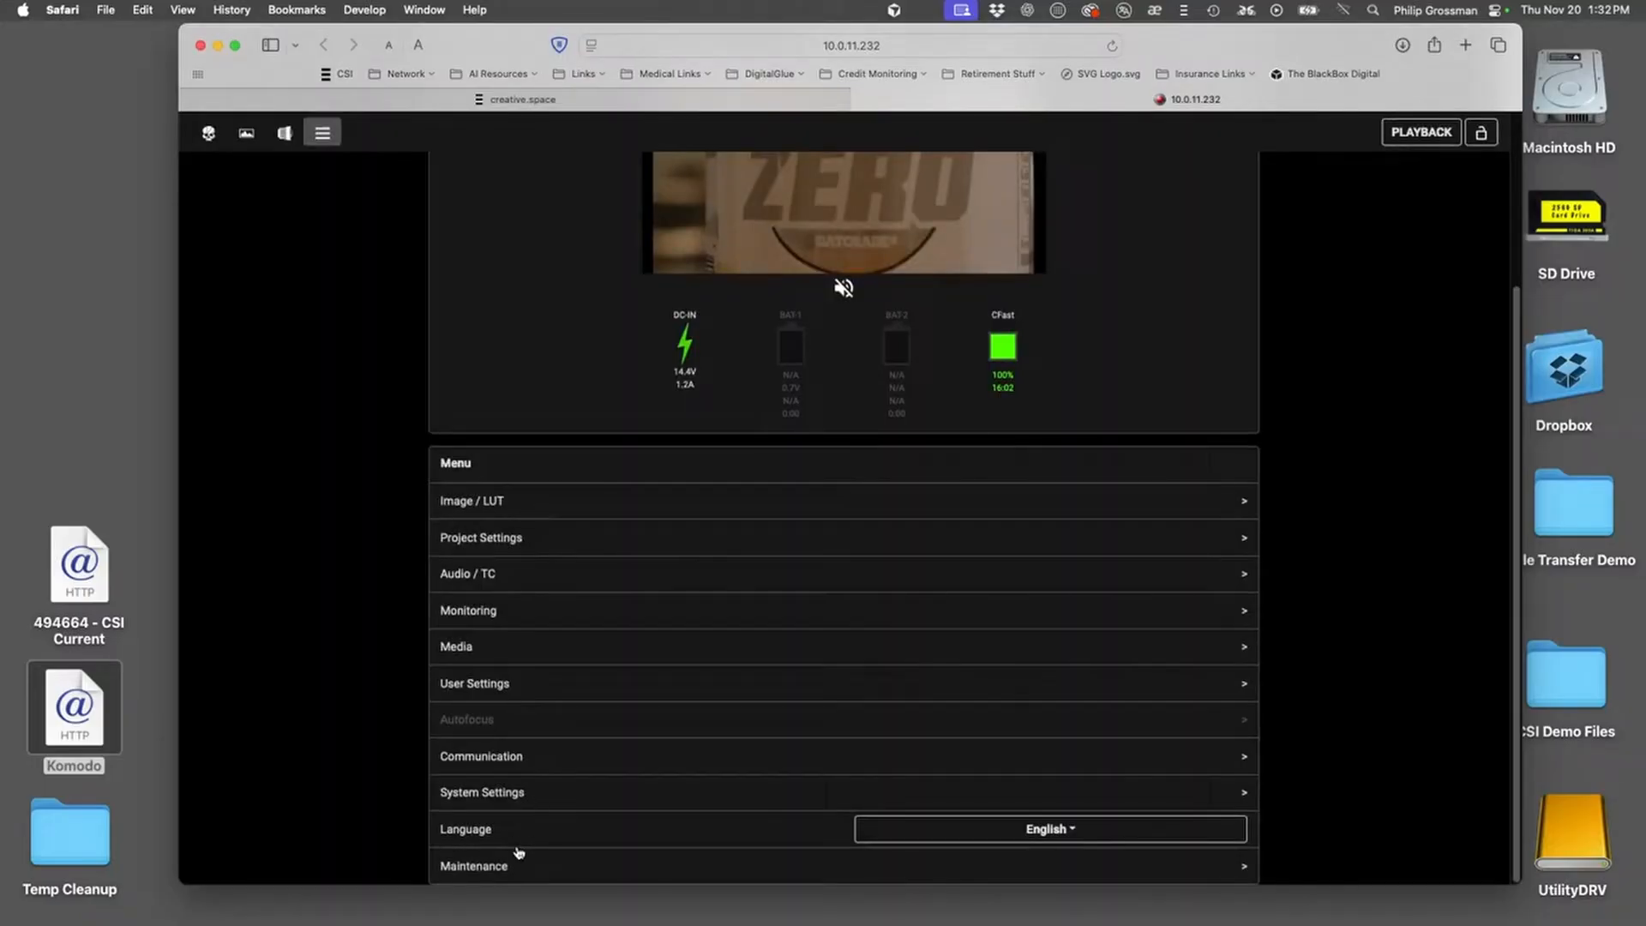
left_click(505, 763)
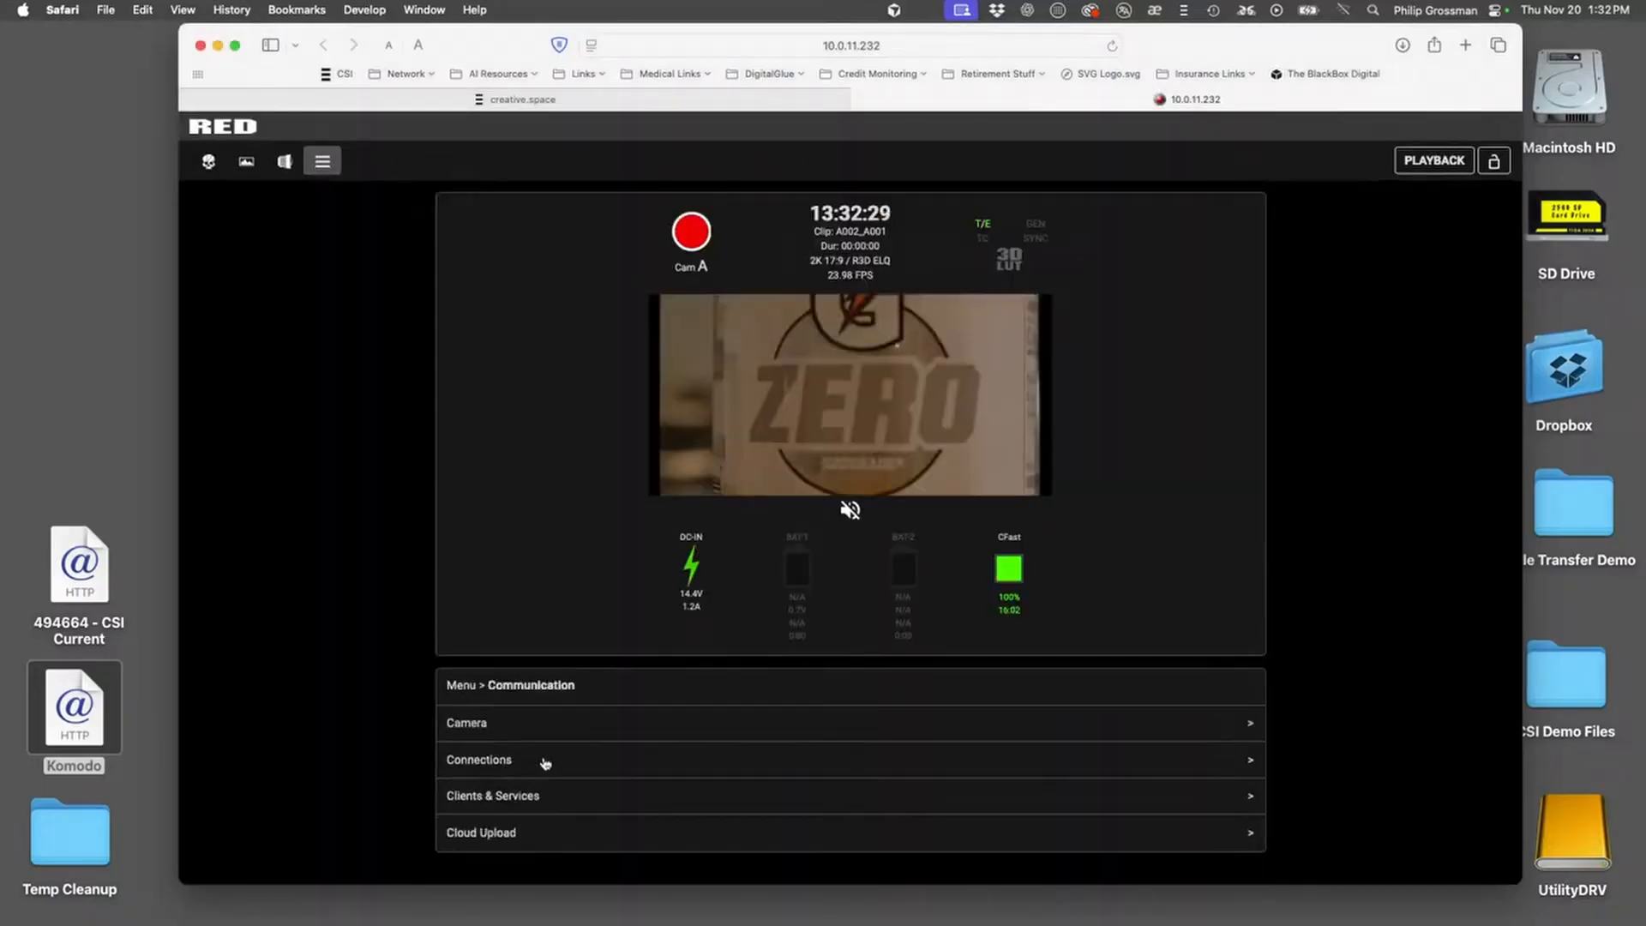
left_click(493, 836)
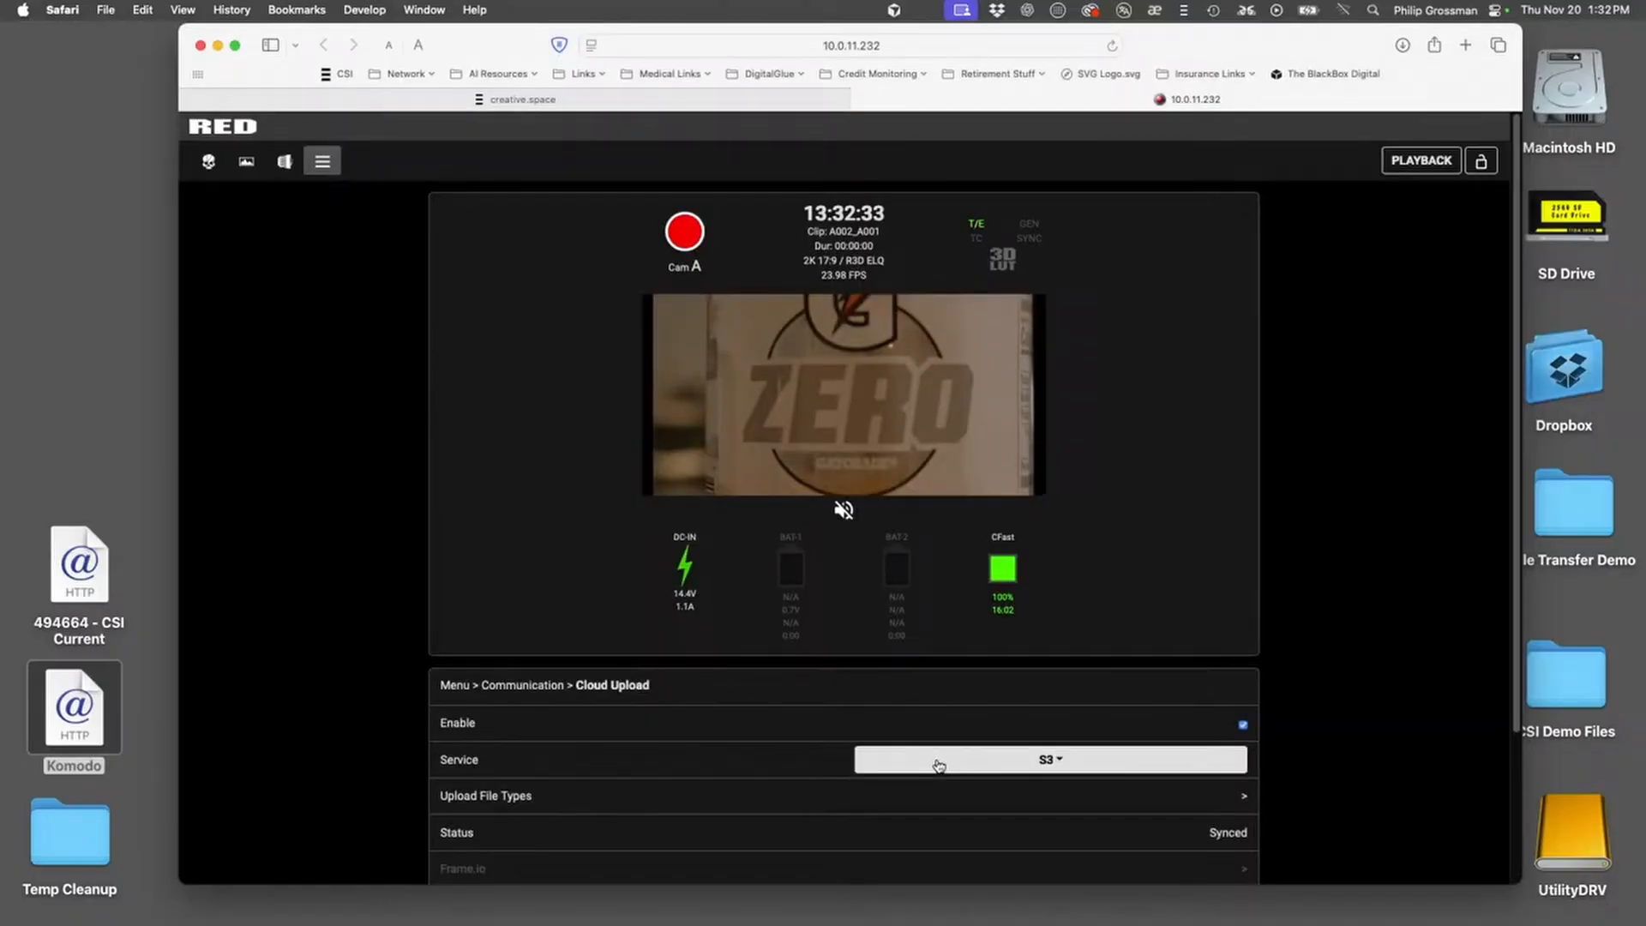
scroll(939, 766, "down", 3)
scroll(939, 766, "down", 1)
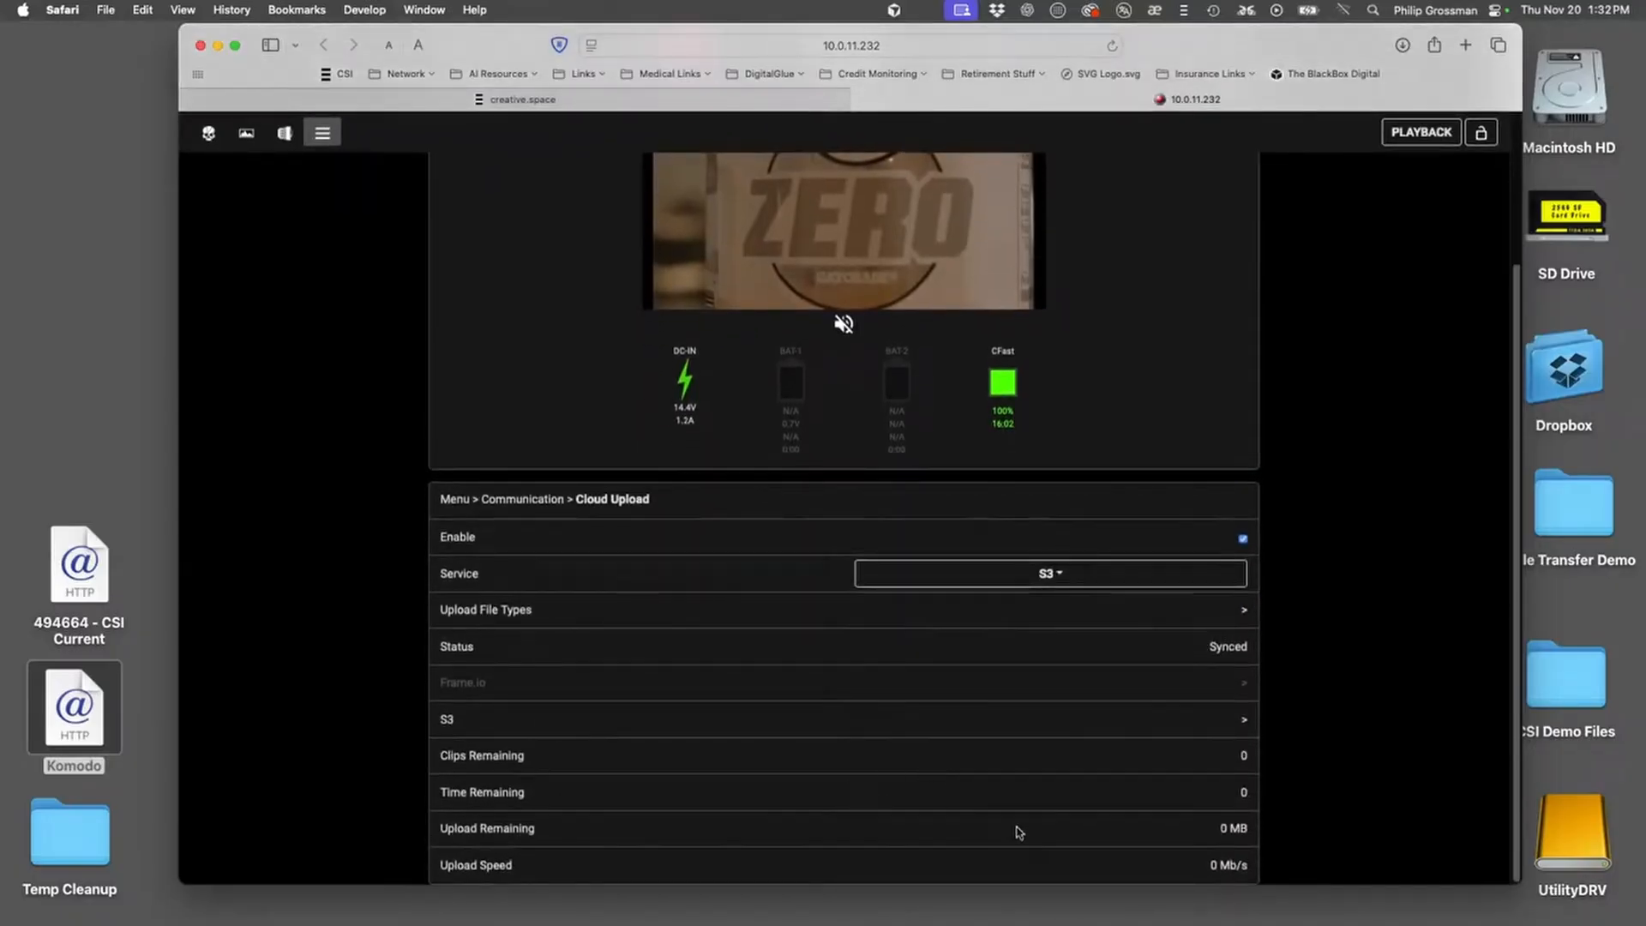
Record a short clip on the Komodo camera and check its cloud upload status
scroll(768, 673, "up", 5)
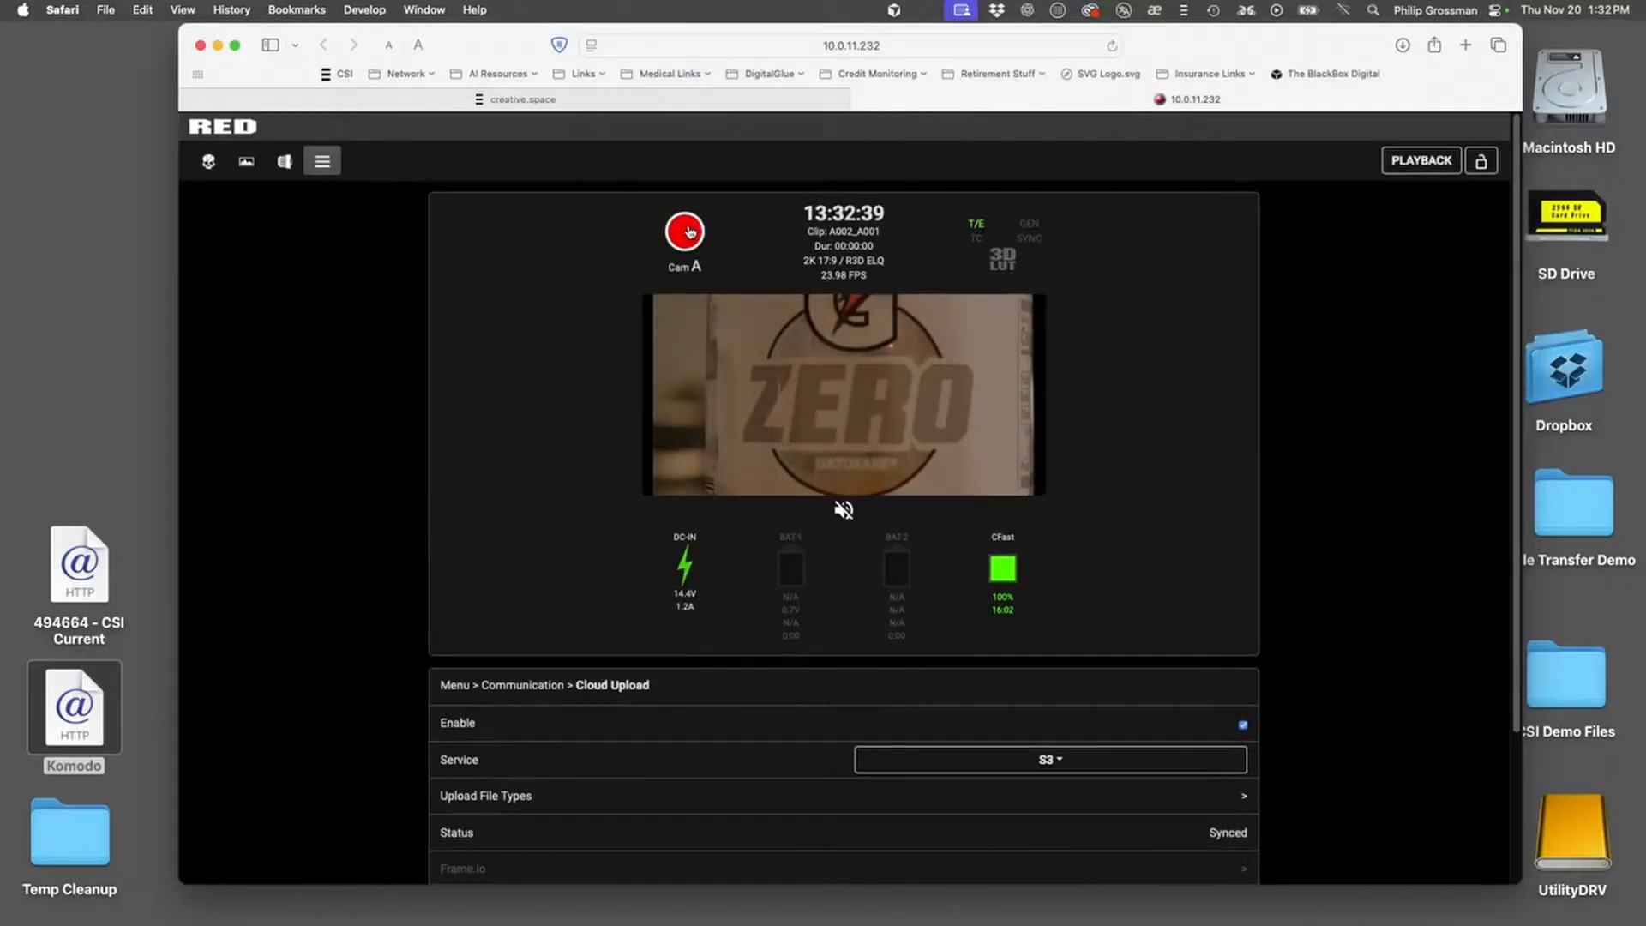
left_click(689, 232)
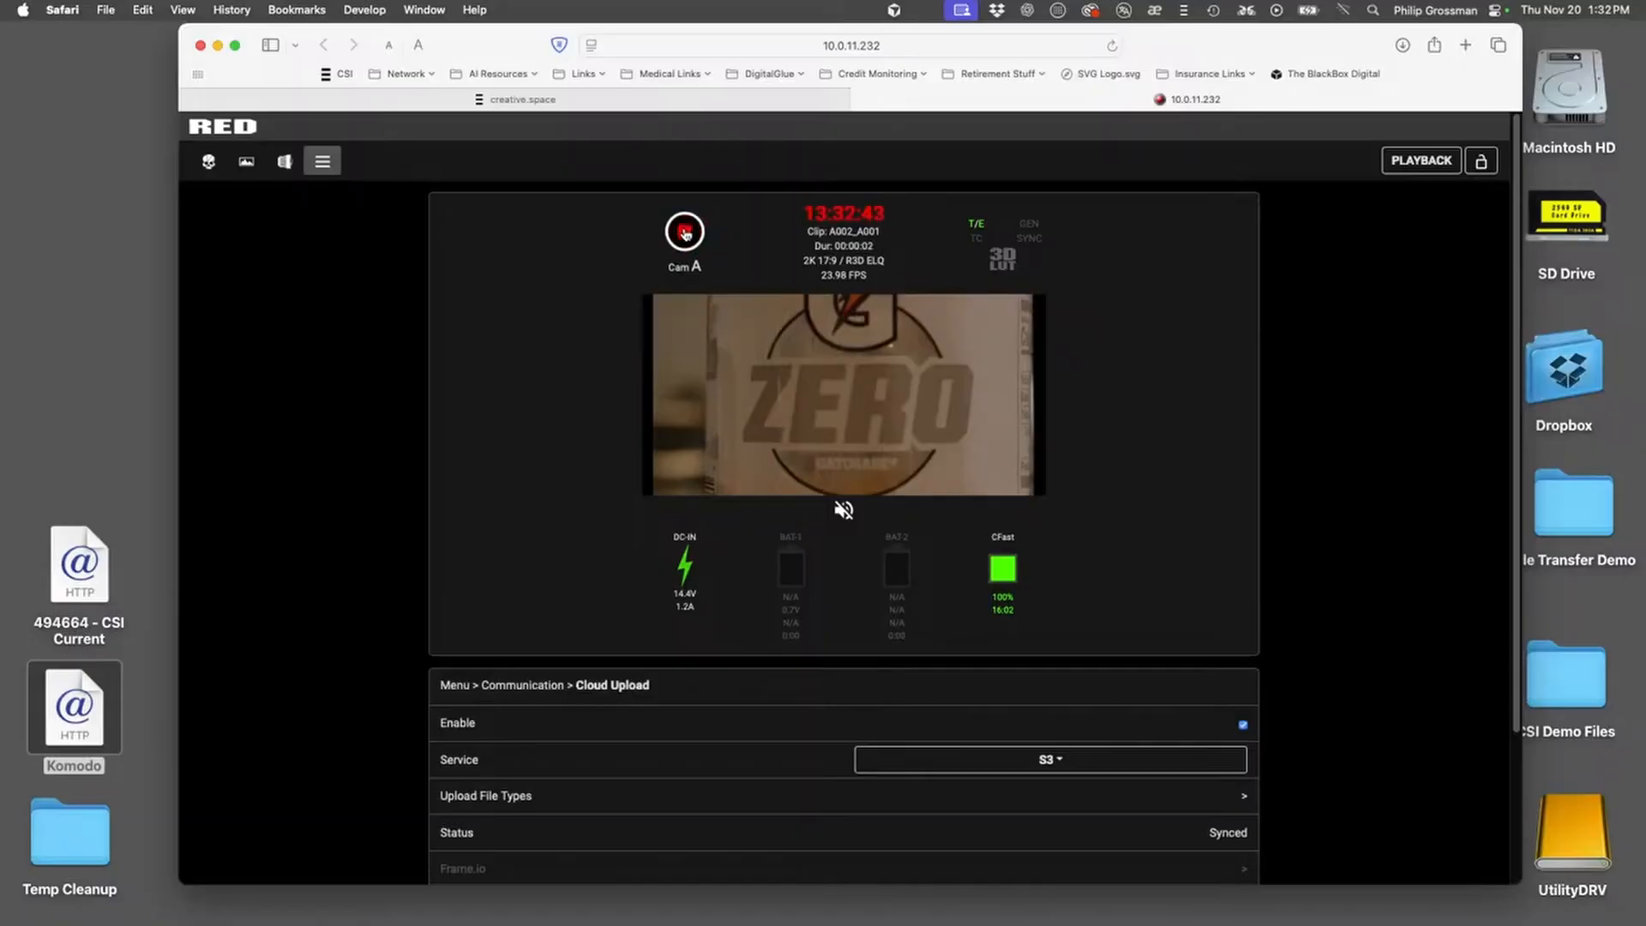
left_click(686, 233)
scroll(737, 698, "down", 3)
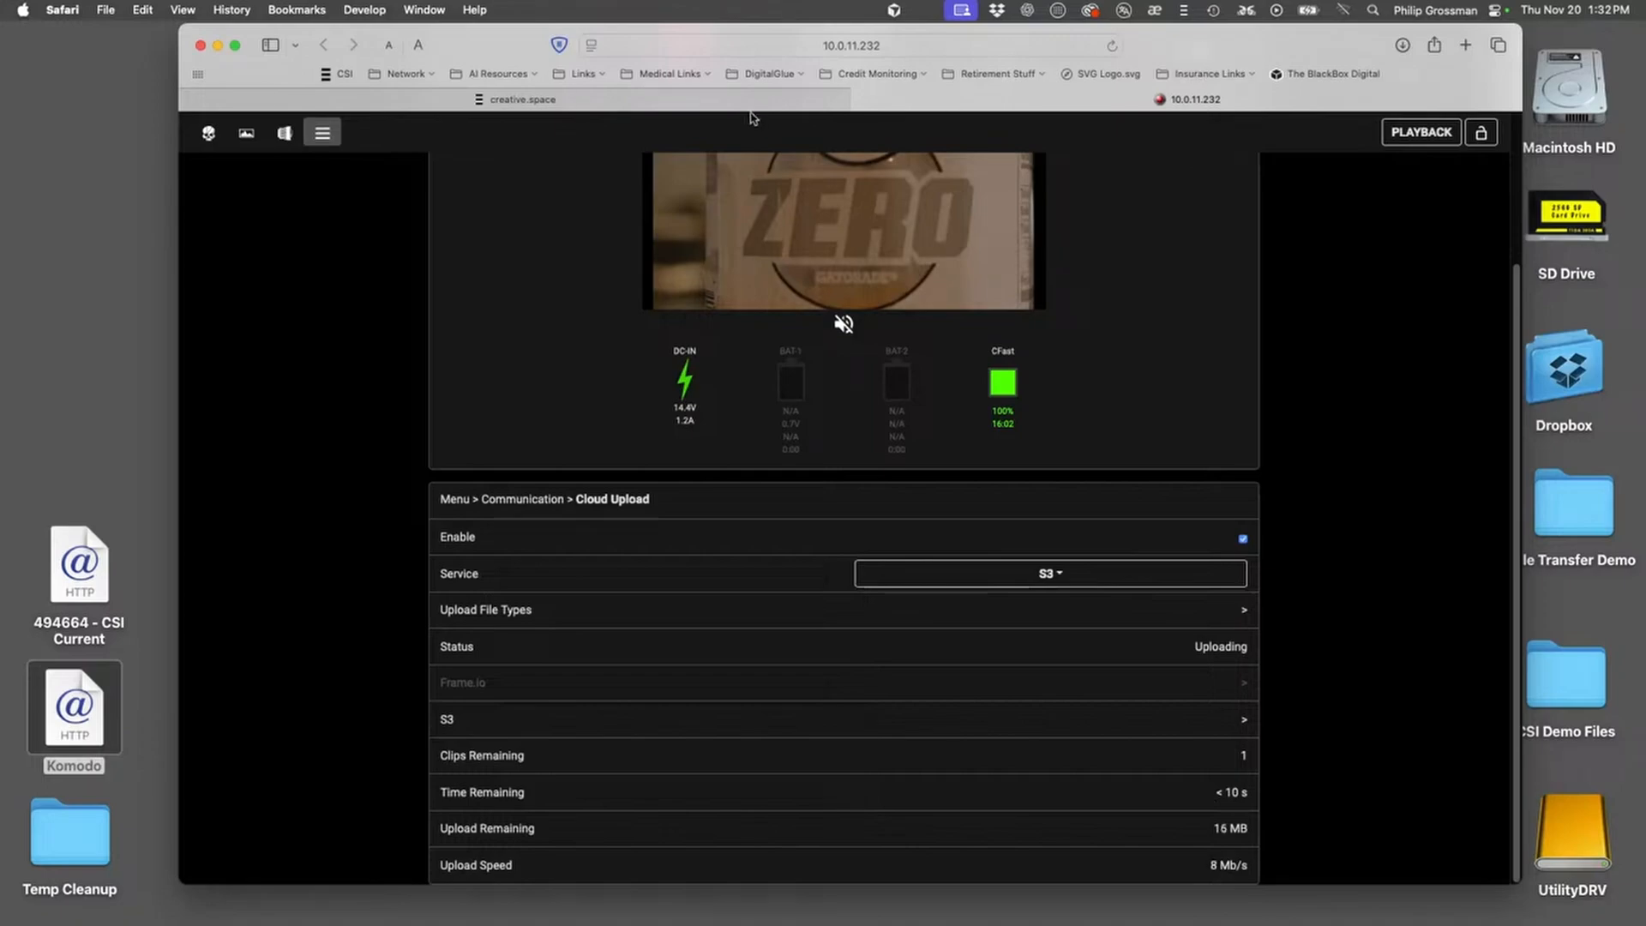
Return to creative.space, refresh the 03-red-c2c space and open the uploaded A002_A001_1120CT.RDC clip inside komodo's A002_1120C6.RDM folder
left_click(718, 108)
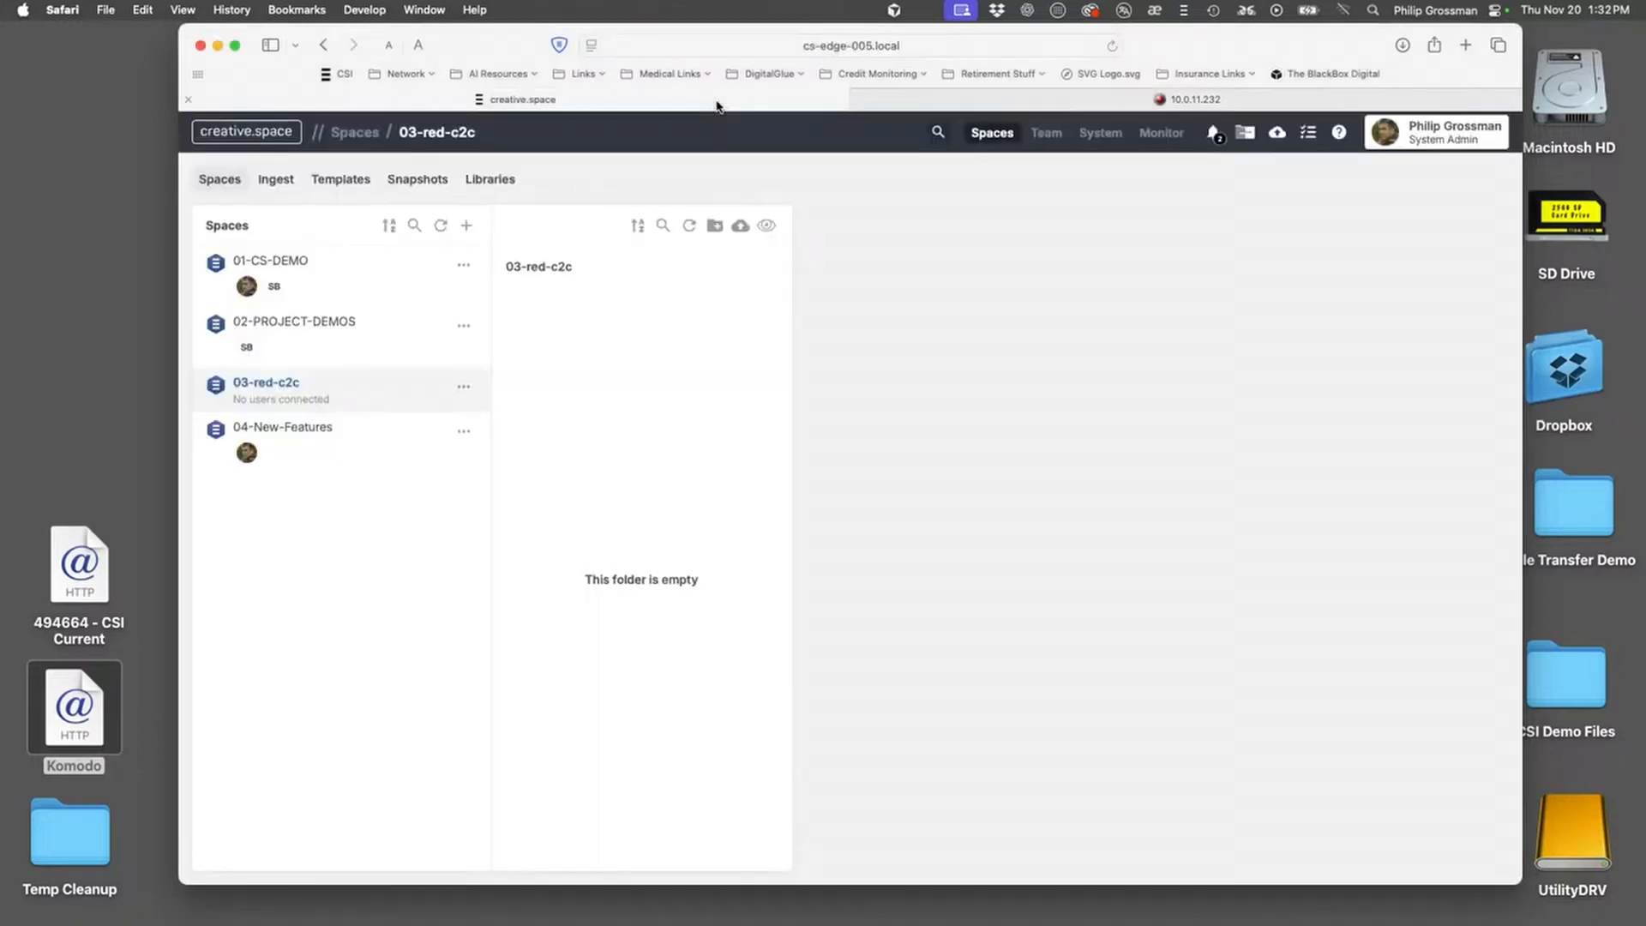
left_click(689, 226)
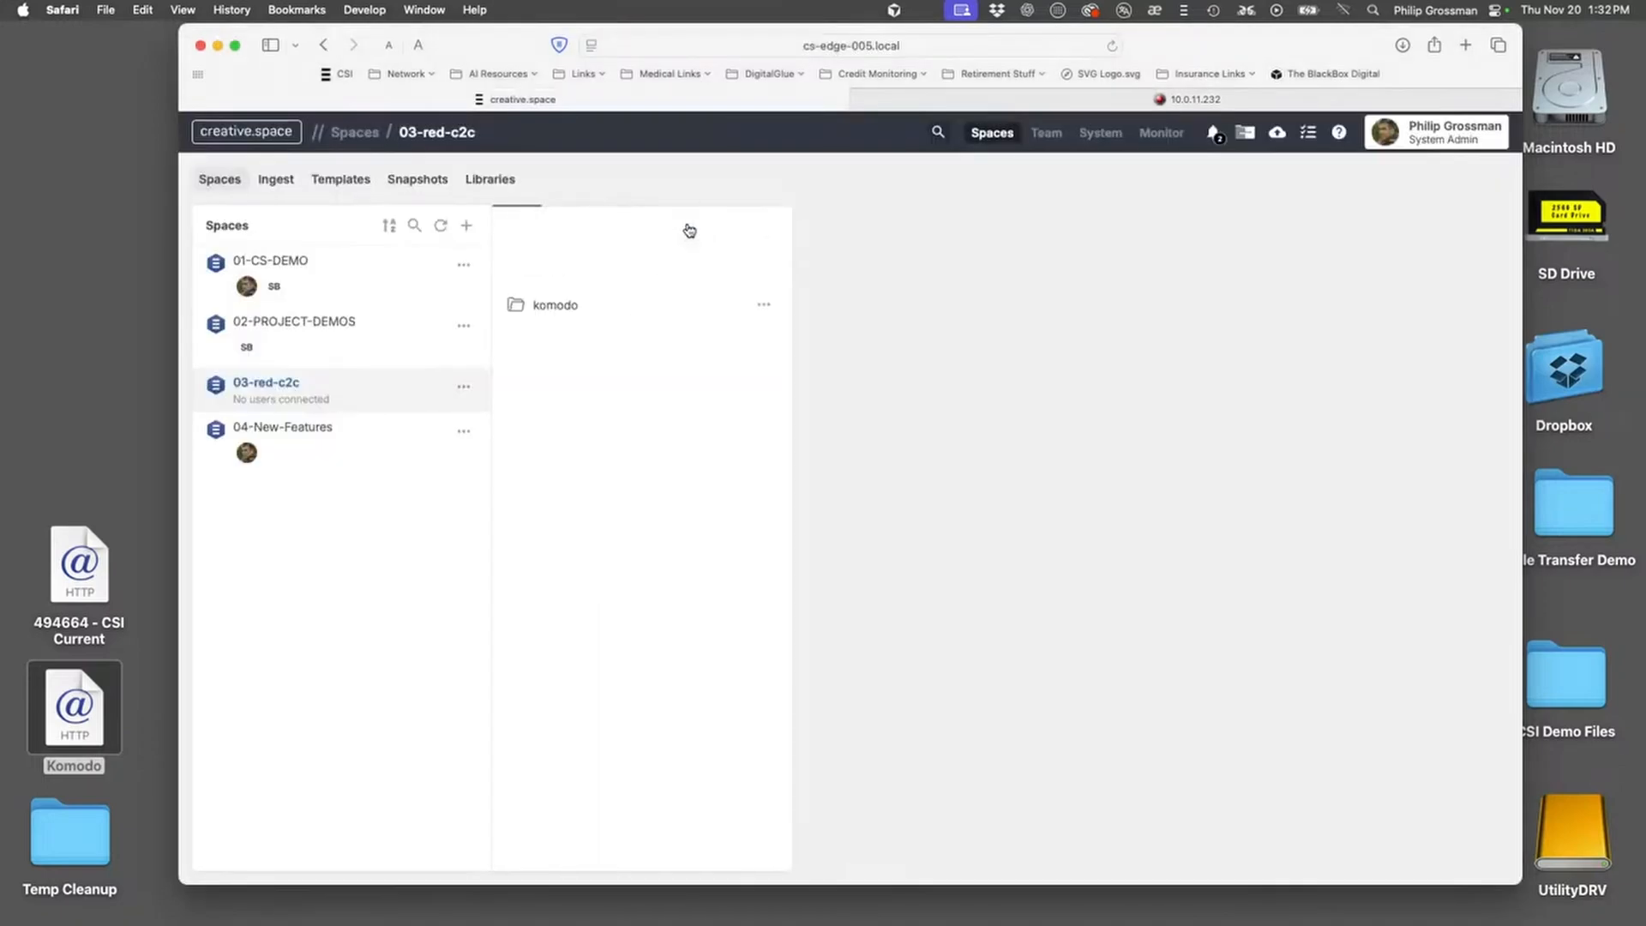
left_click(565, 311)
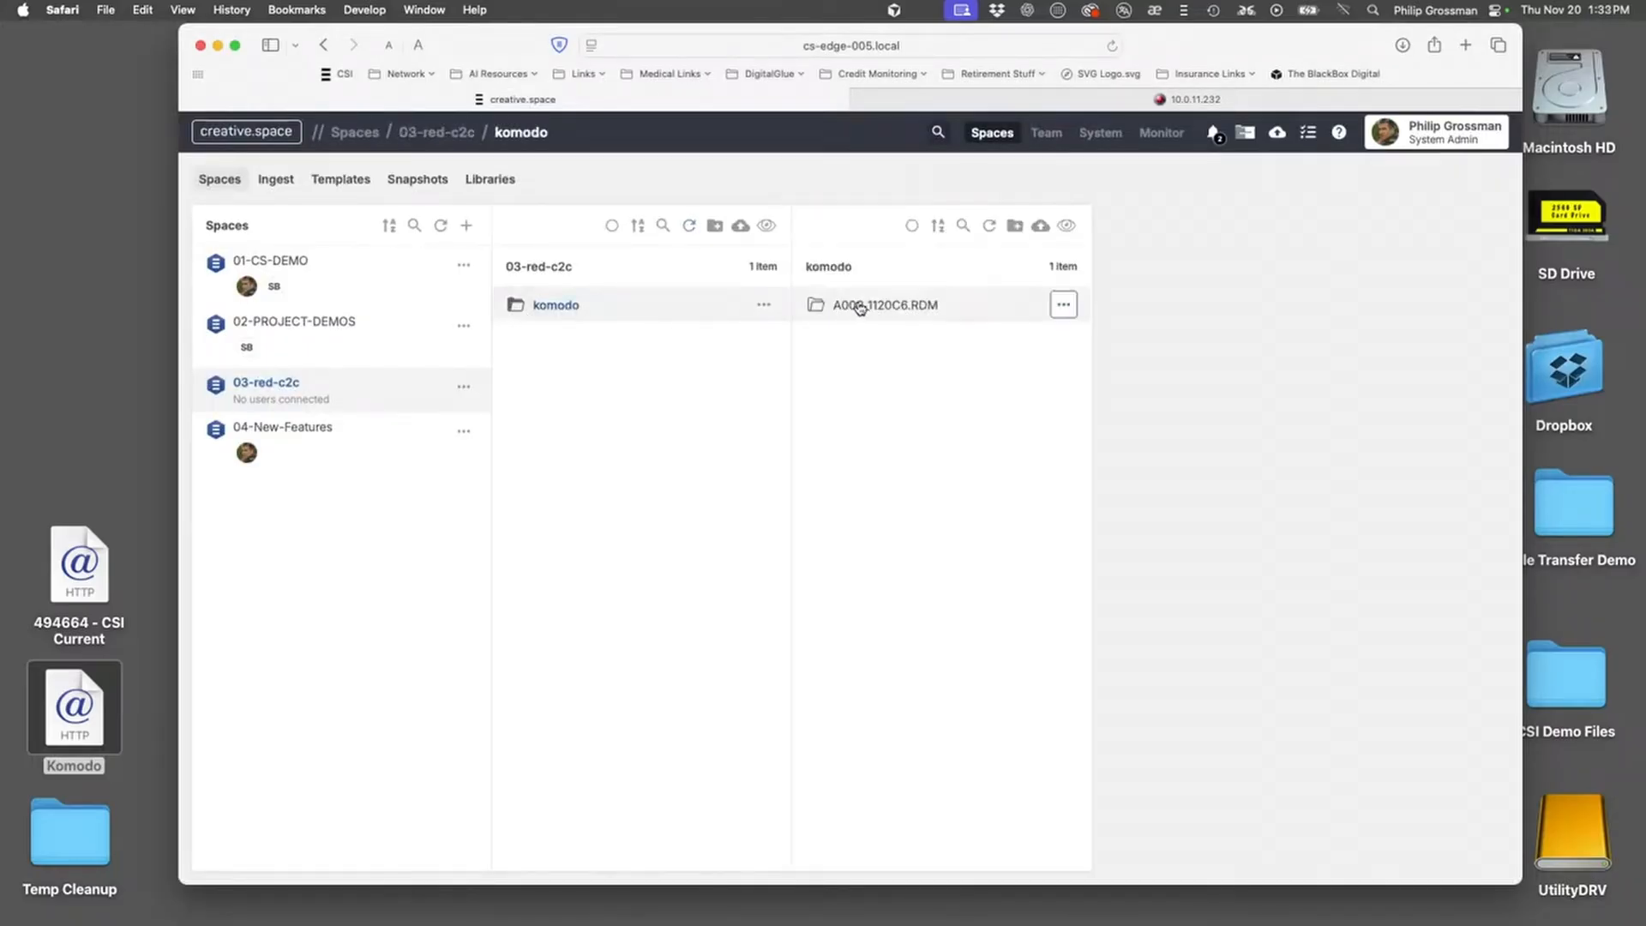
left_click(859, 309)
left_click(1149, 309)
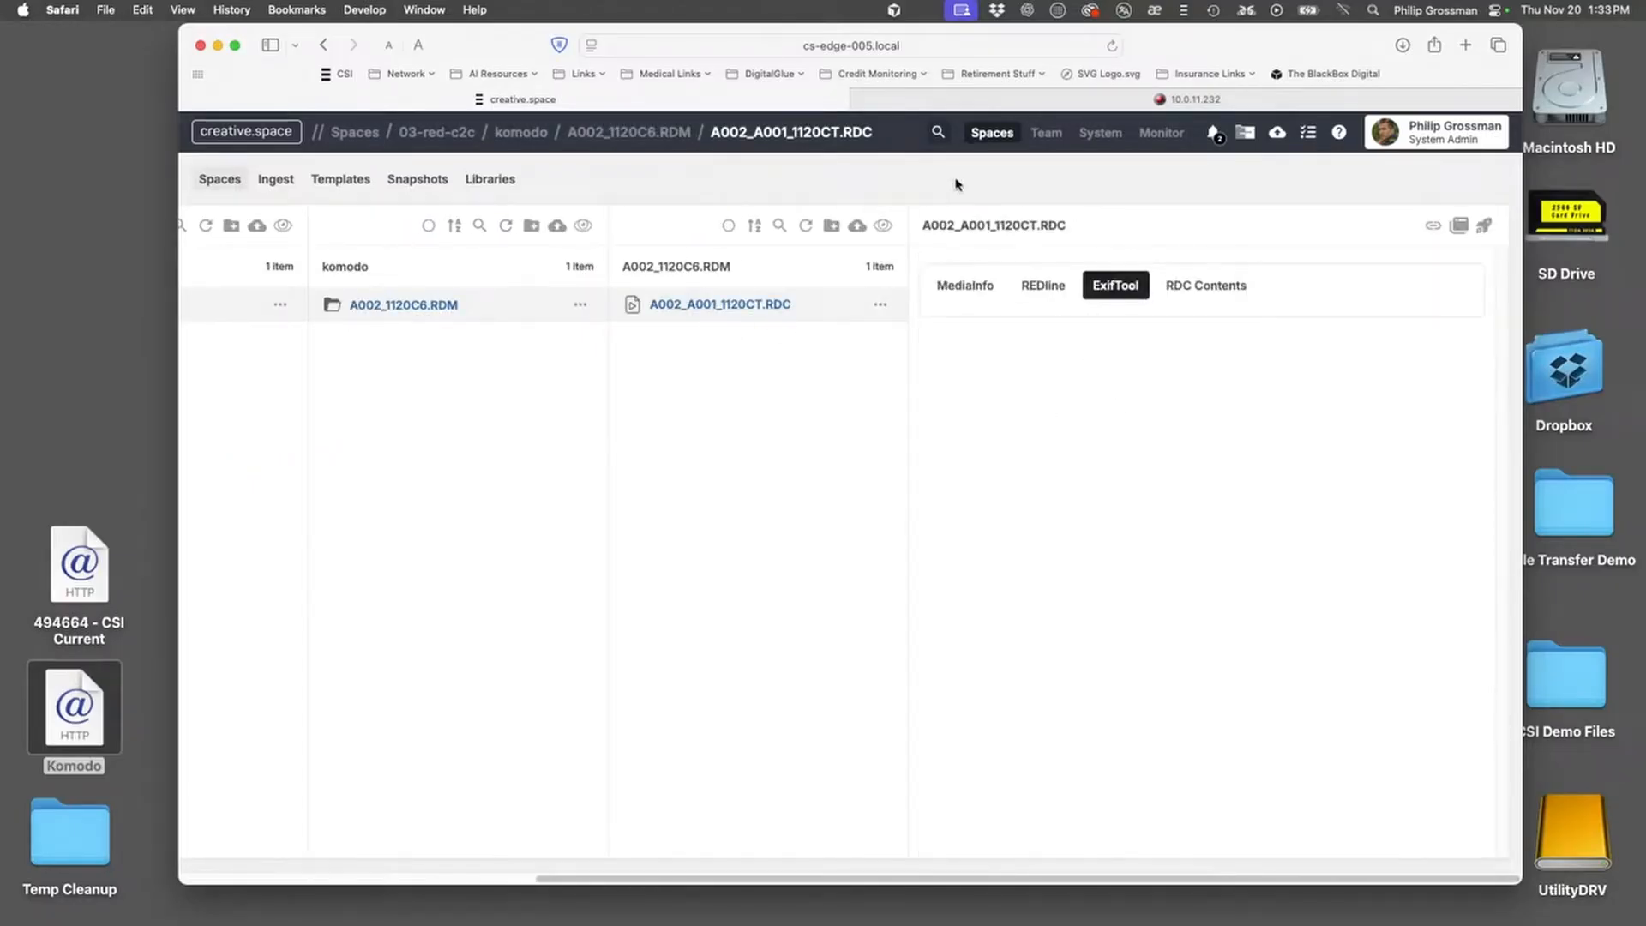
Check the Komodo camera's cloud upload status again, close its web control page and reposition the browser window
left_click(1081, 103)
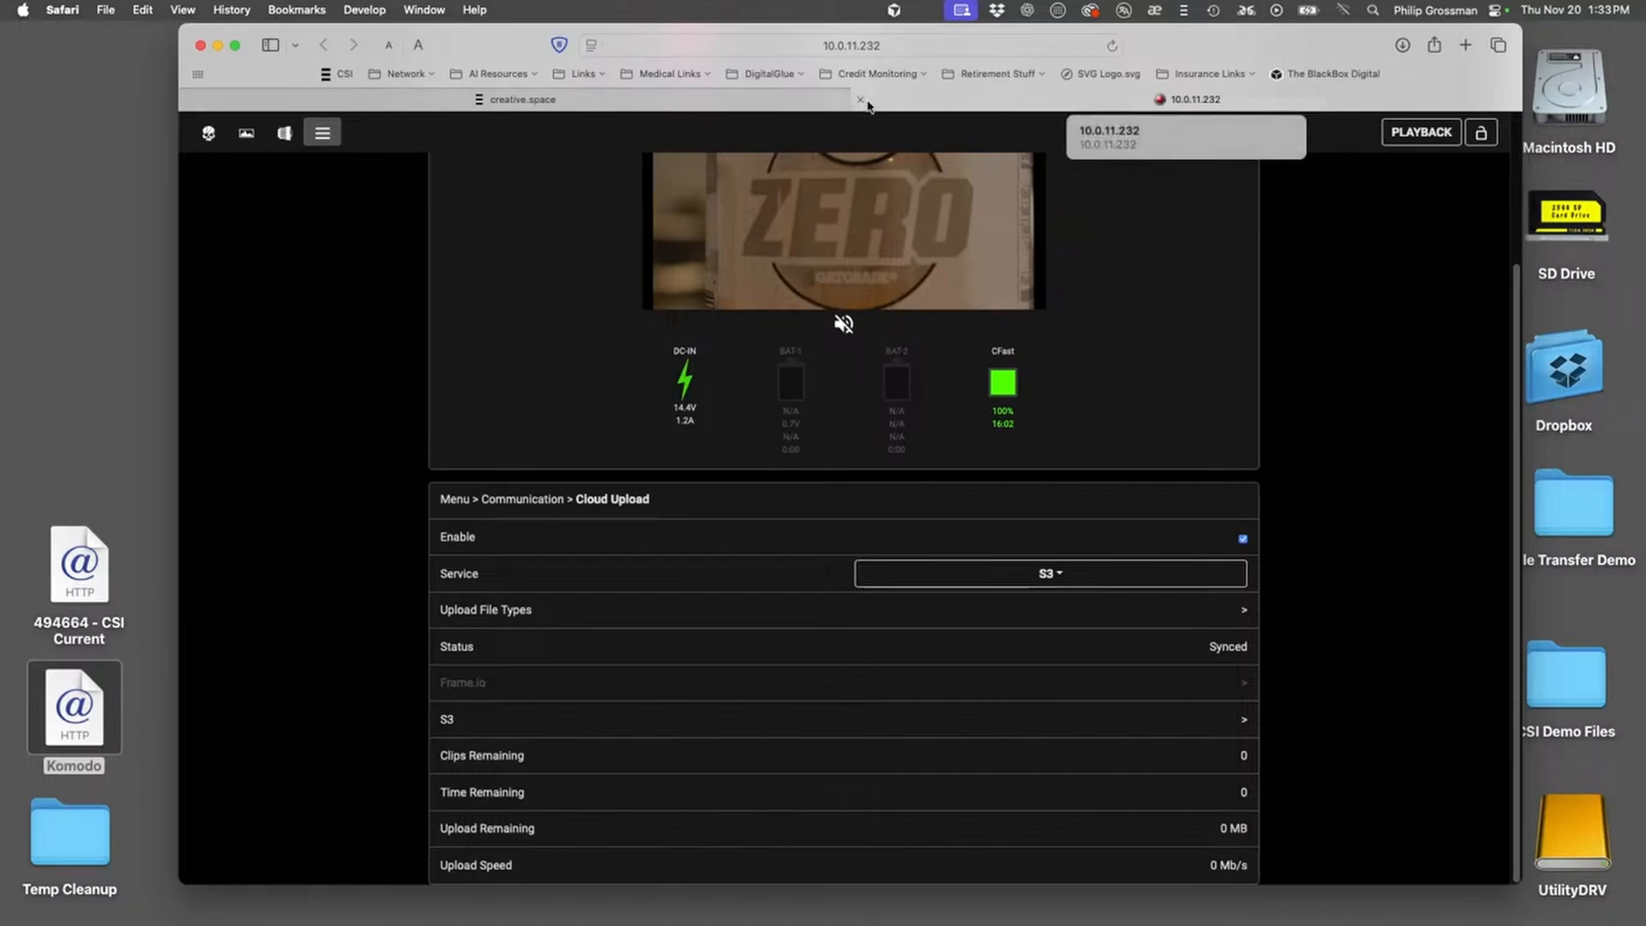
left_click(860, 100)
left_click_drag(542, 47, 596, 197)
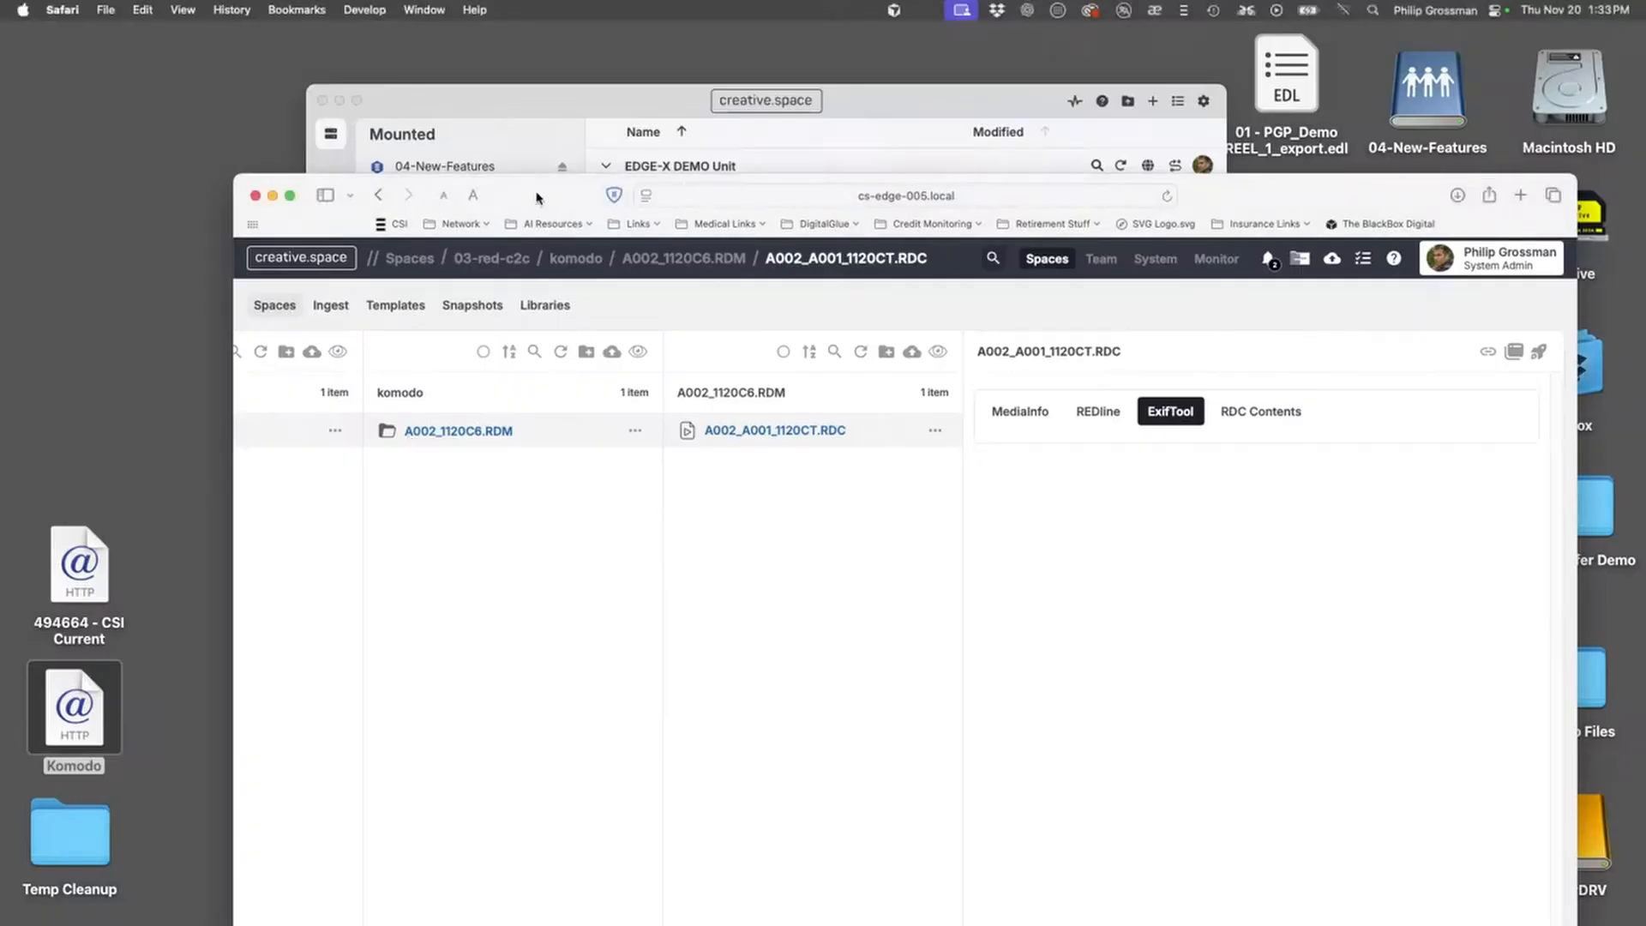
left_click_drag(538, 199, 501, 180)
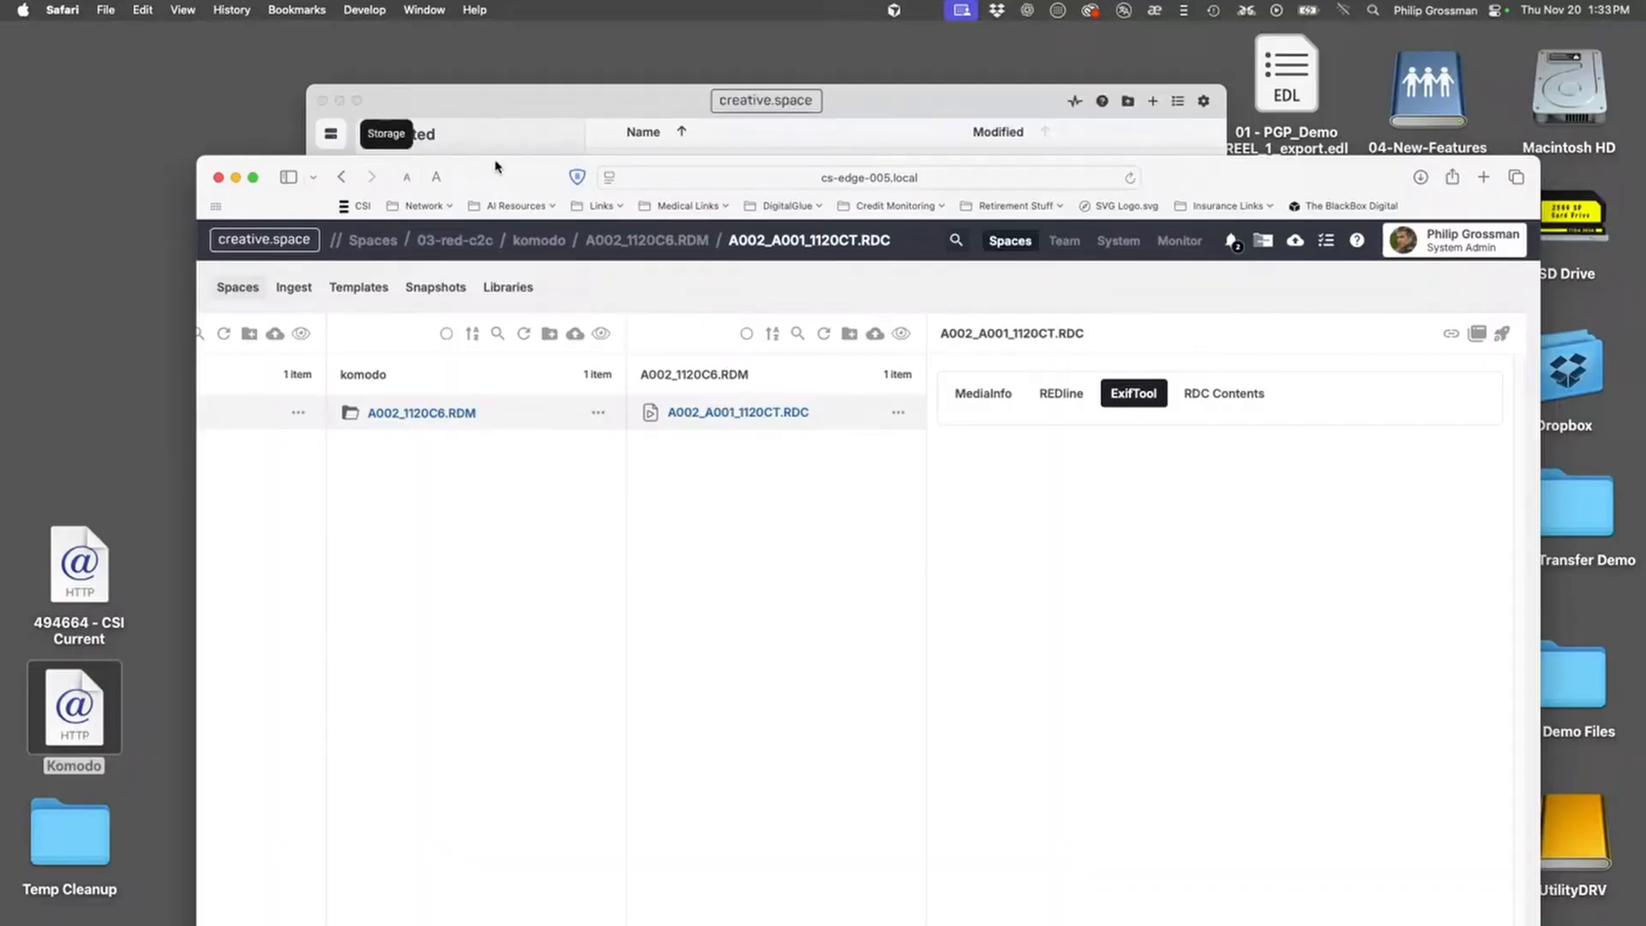
left_click_drag(497, 174, 477, 96)
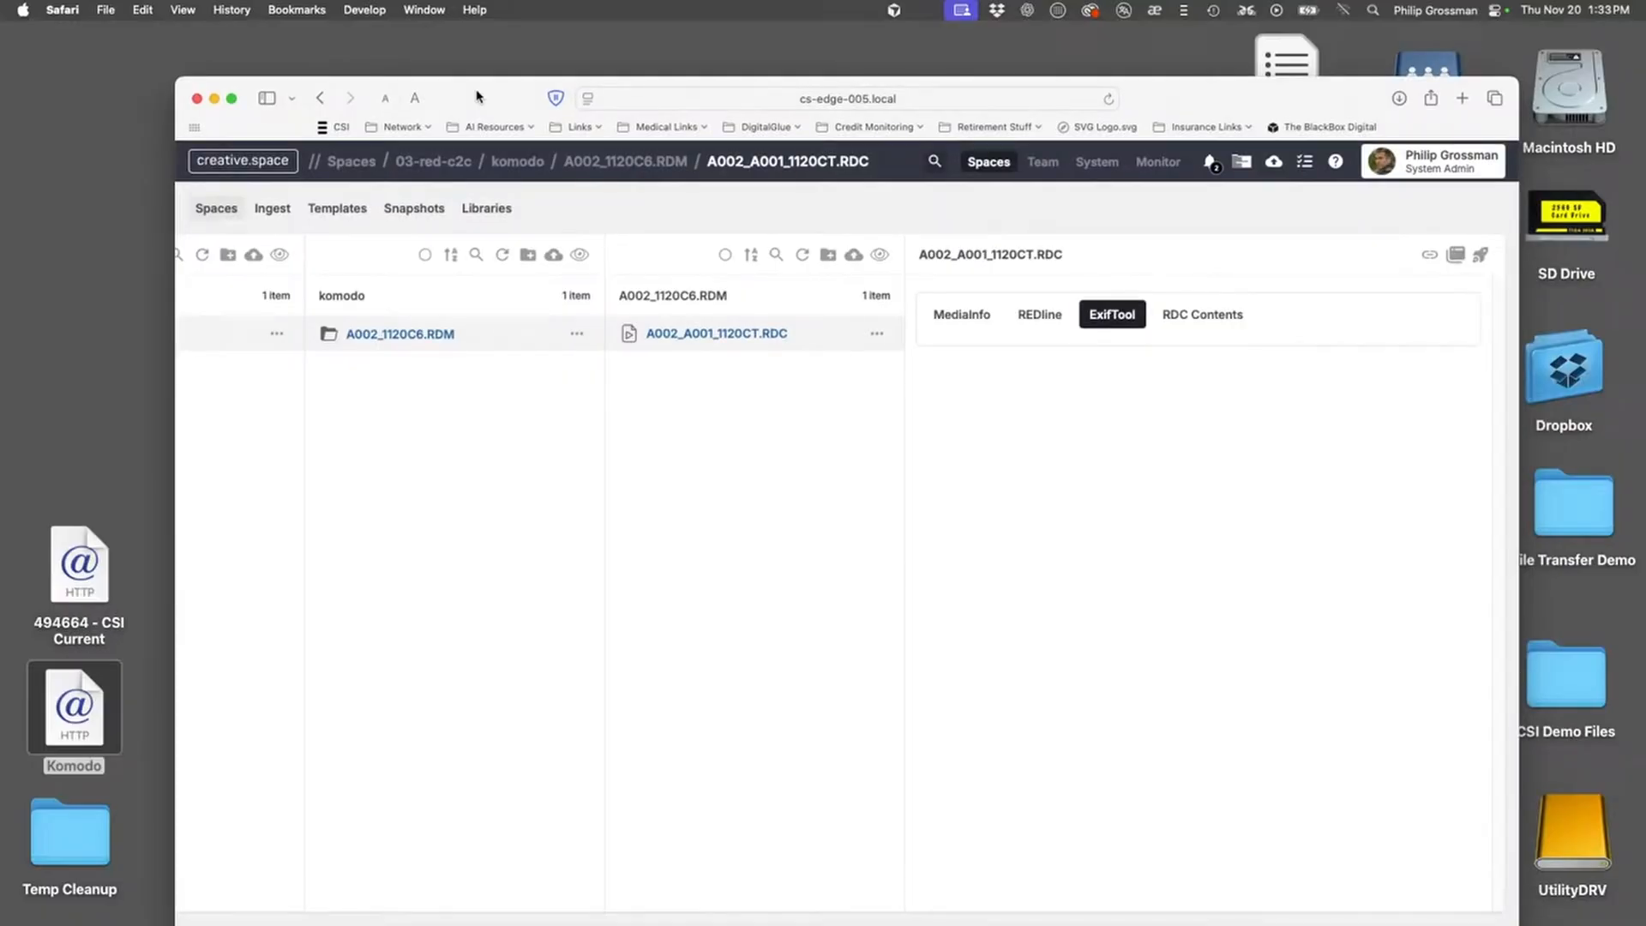
Examine the Ingest page's connected devices and its new-connection settings for SMB, FTP and HyperDeck, and close the settings
left_click(272, 208)
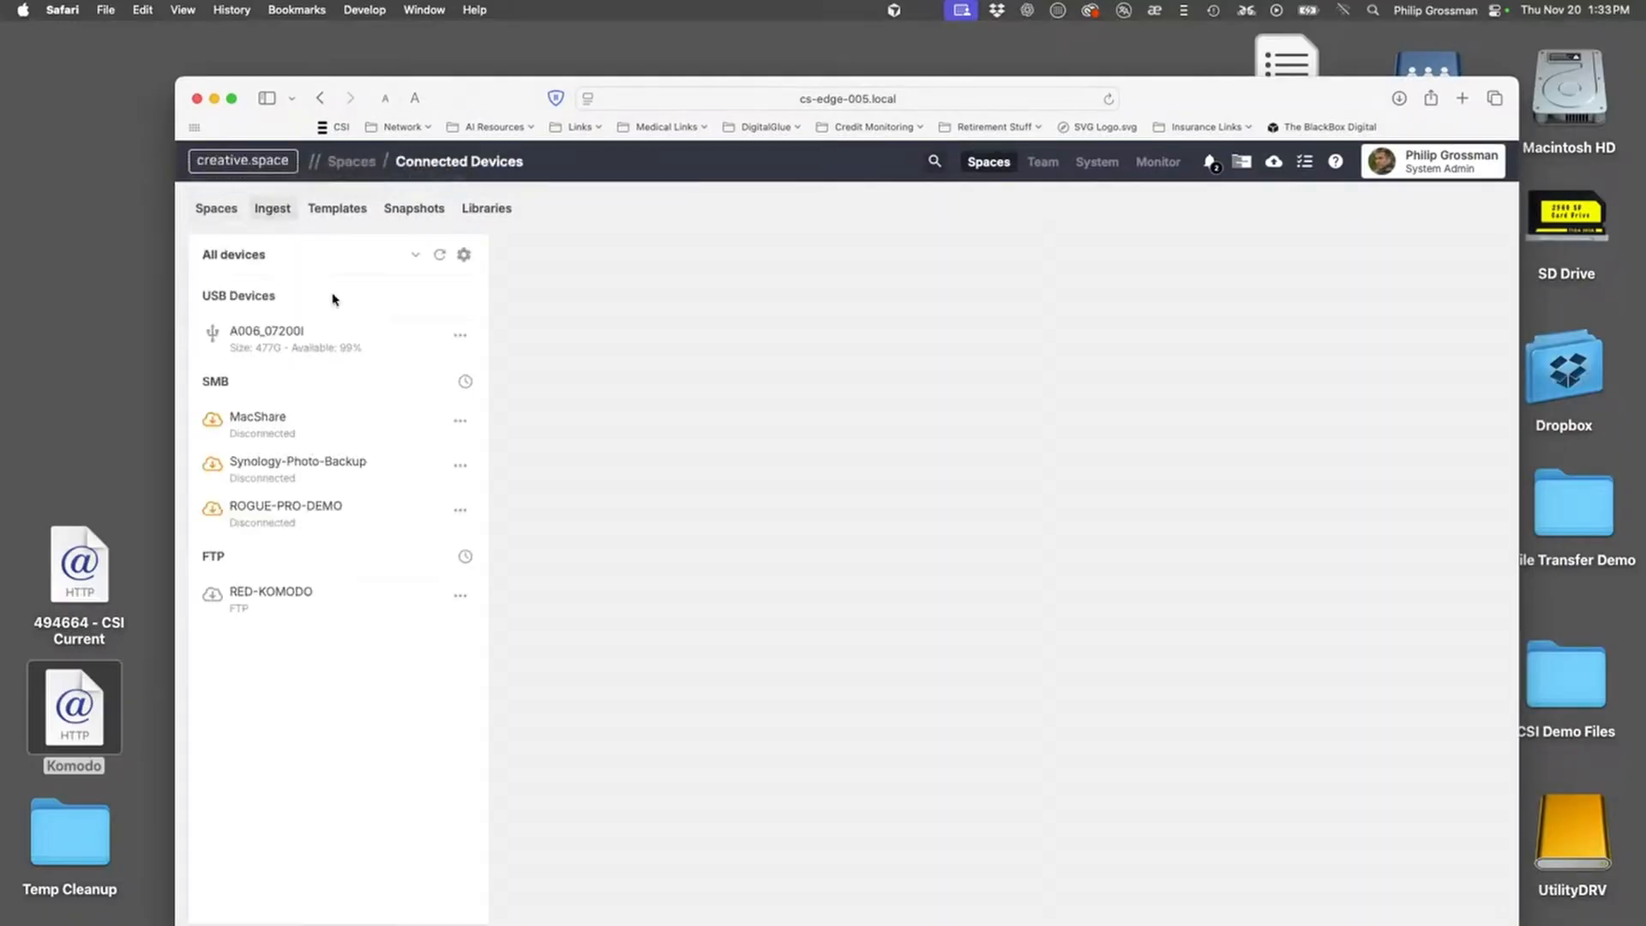
left_click(467, 255)
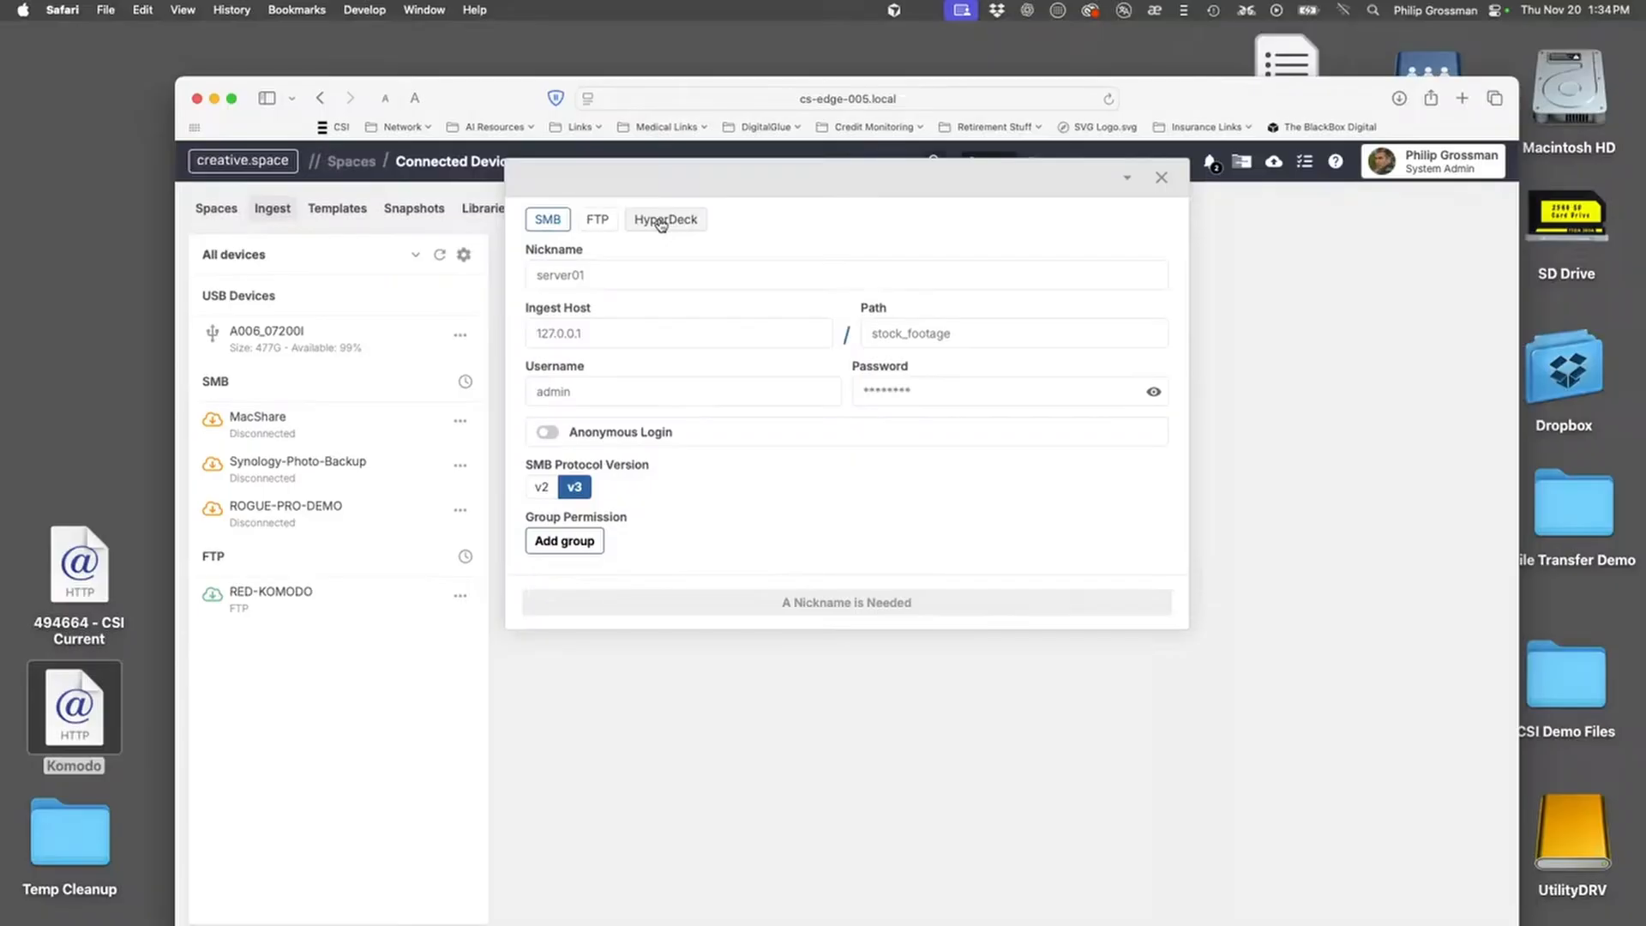
left_click(1162, 178)
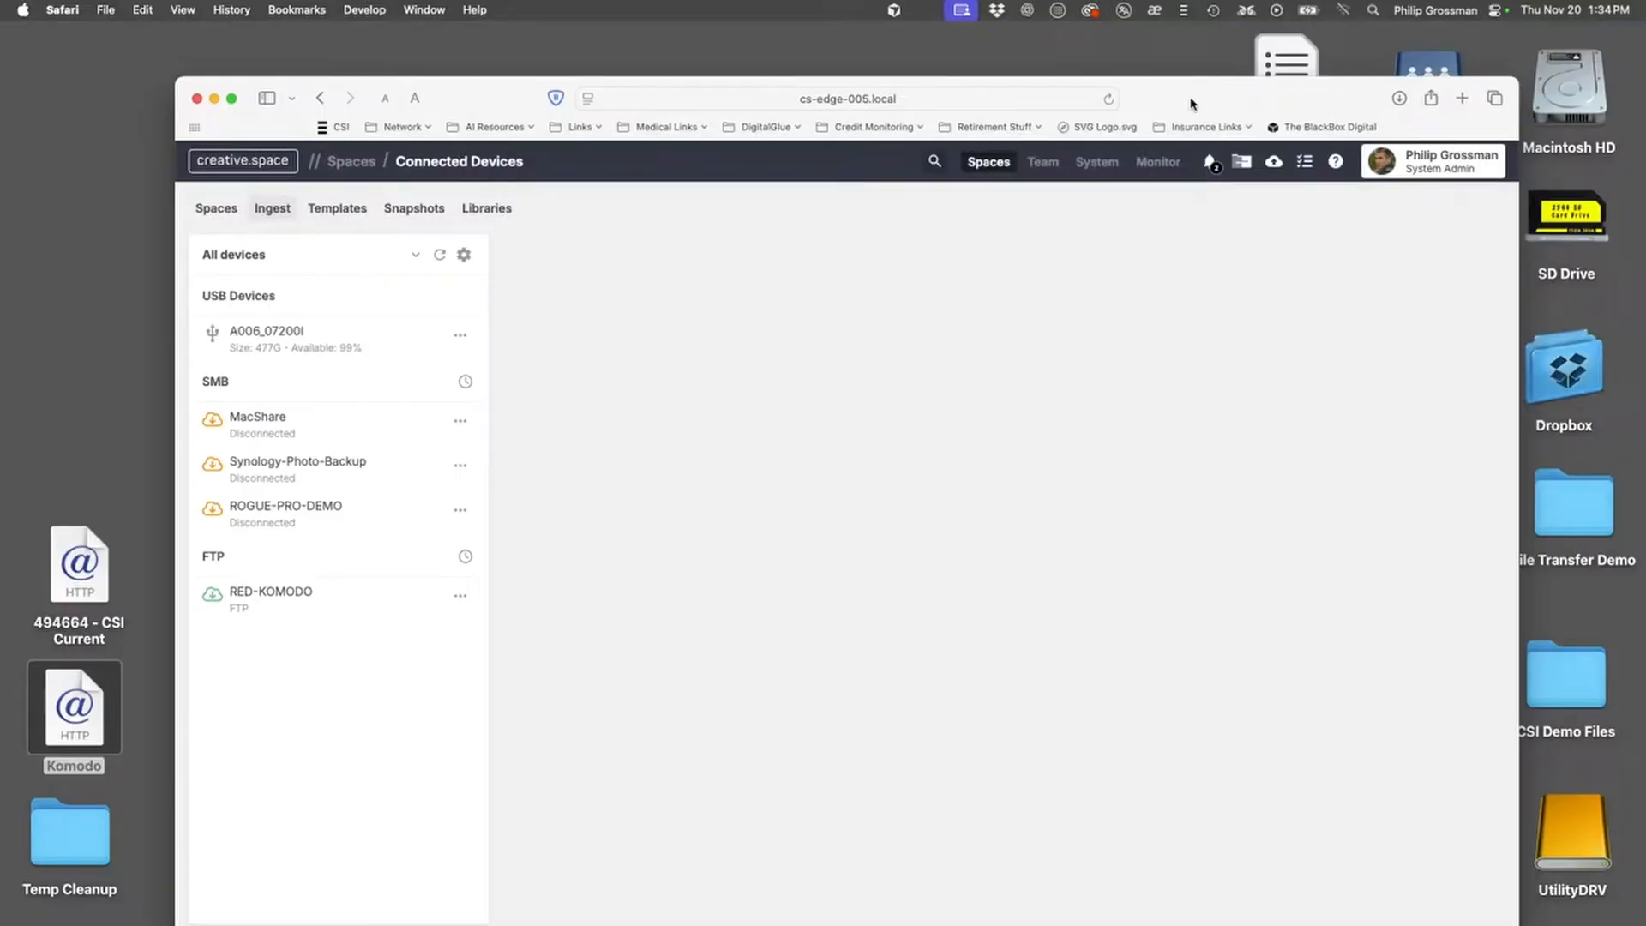
Close the browser window and open the 01-CS-DEMO space in the creative.space desktop app
left_click_drag(1190, 104, 1095, 67)
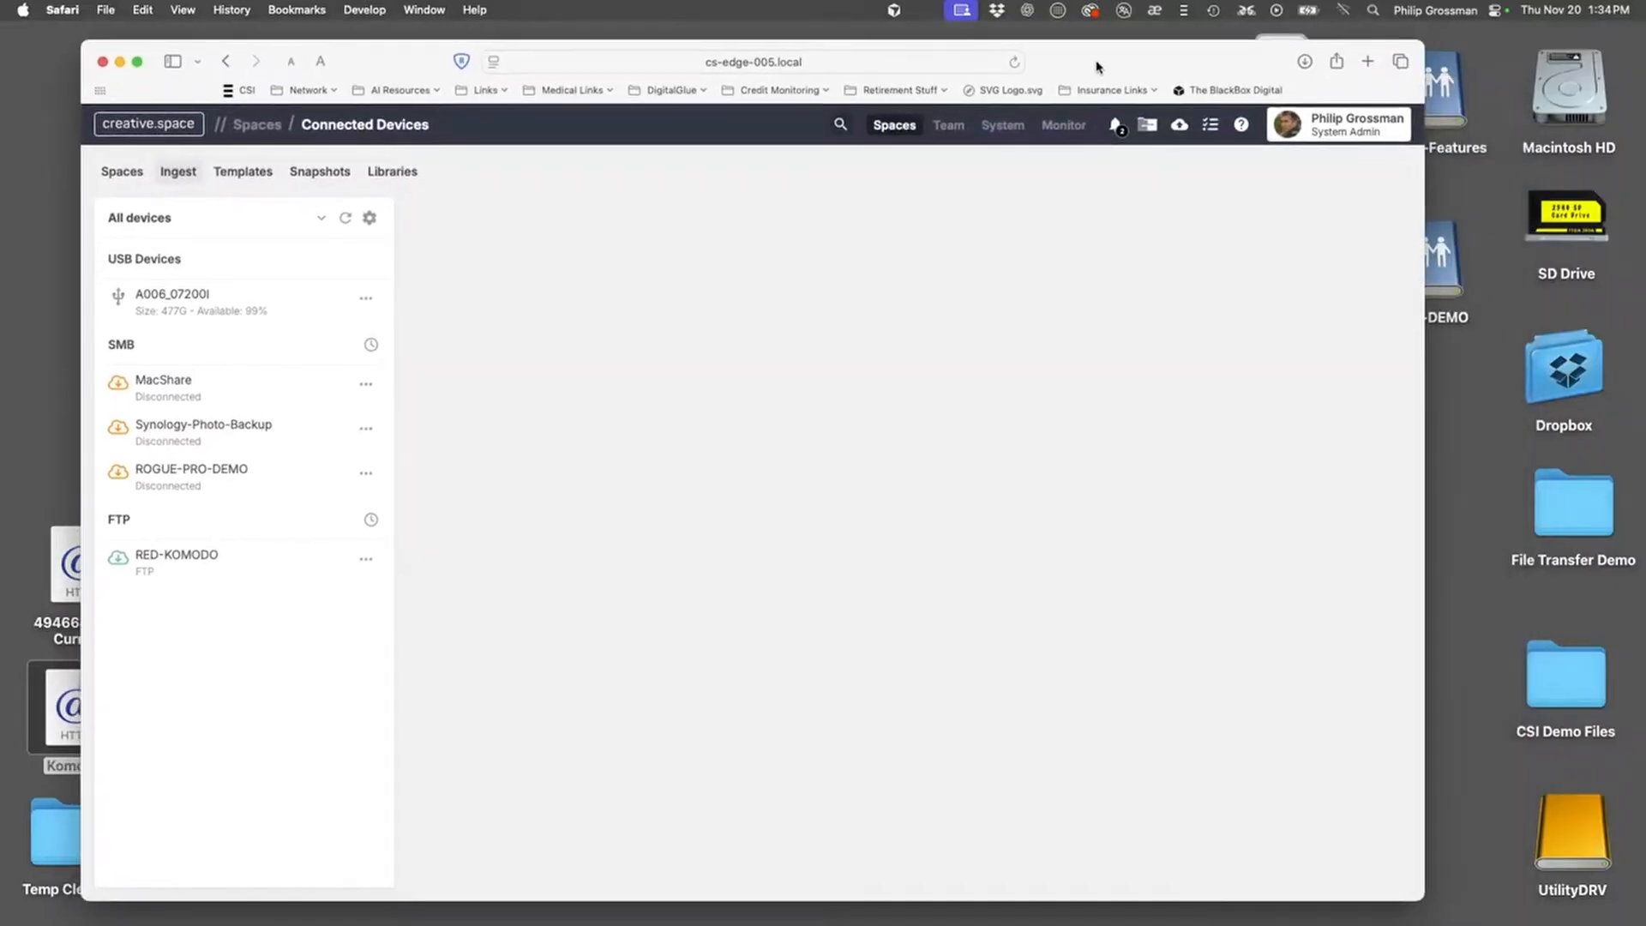
left_click(102, 62)
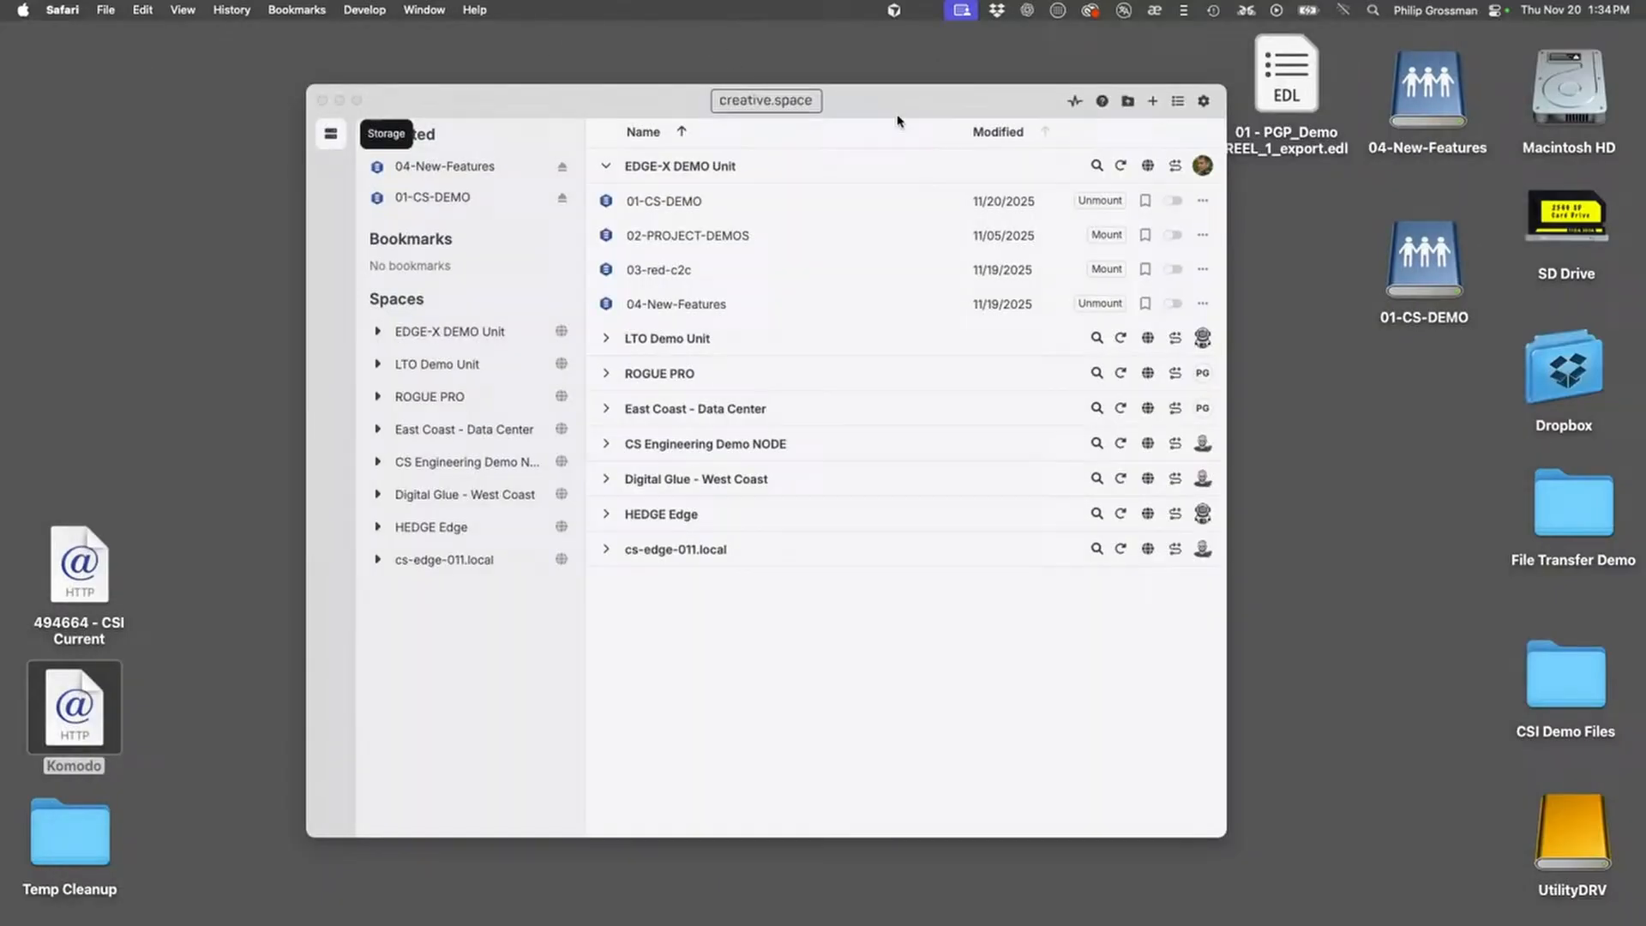
left_click(716, 213)
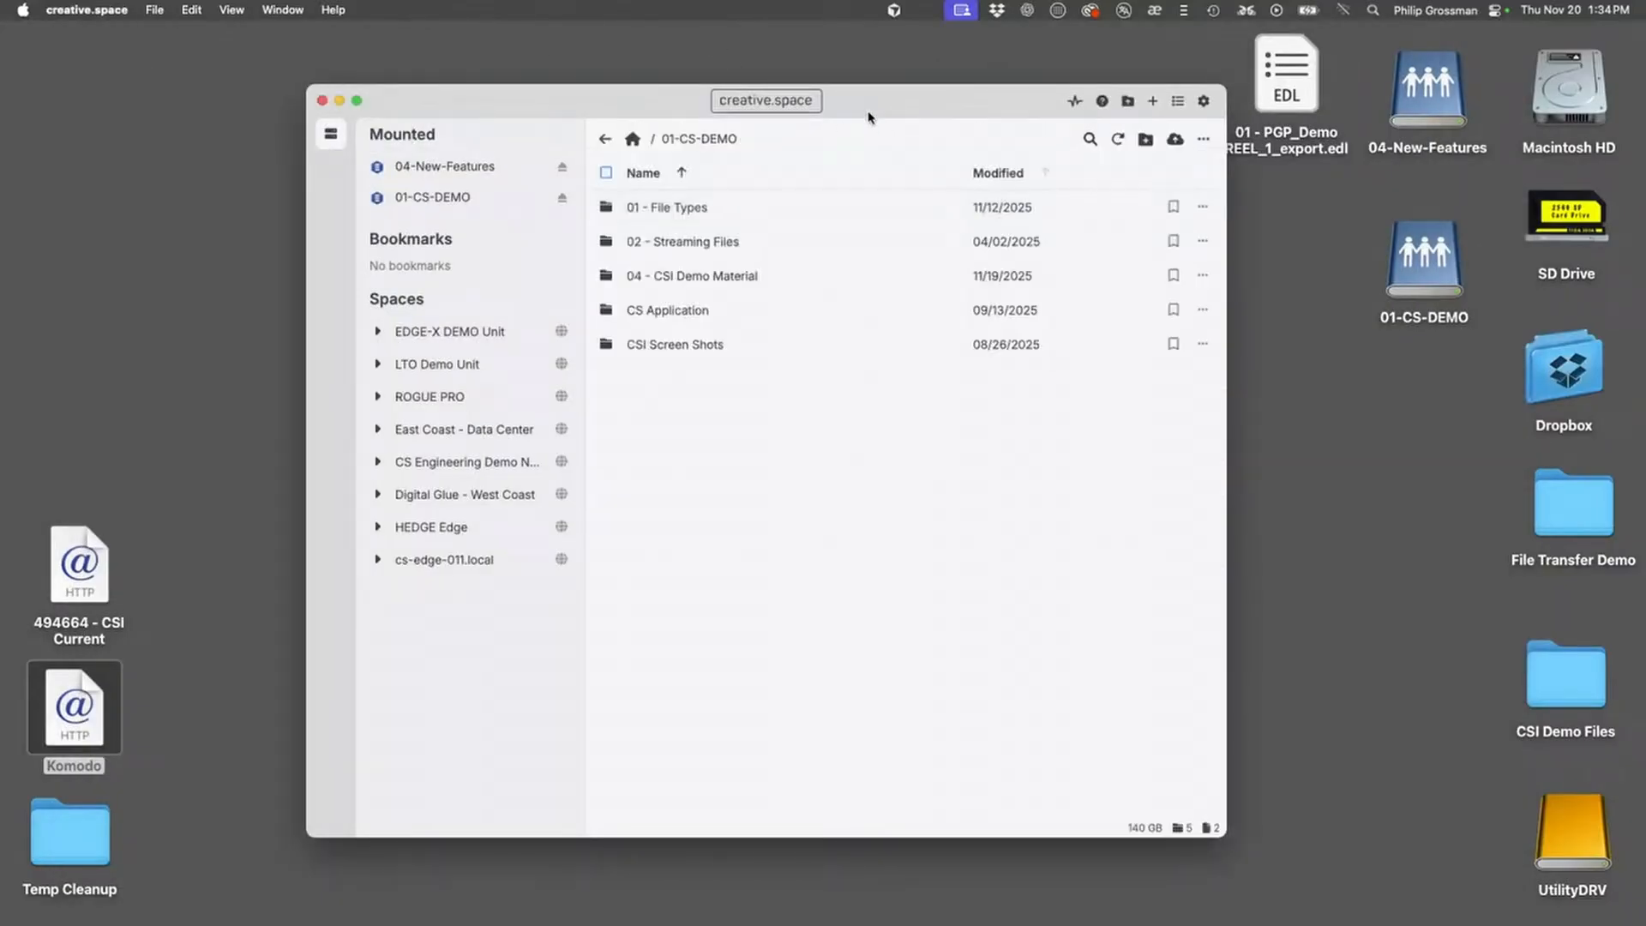
Copy the CS Application folder from 01-CS-DEMO to the desktop and upload the desktop's File Transfer Demo folder into the space
left_click_drag(871, 117, 775, 131)
left_click_drag(583, 329, 1334, 434)
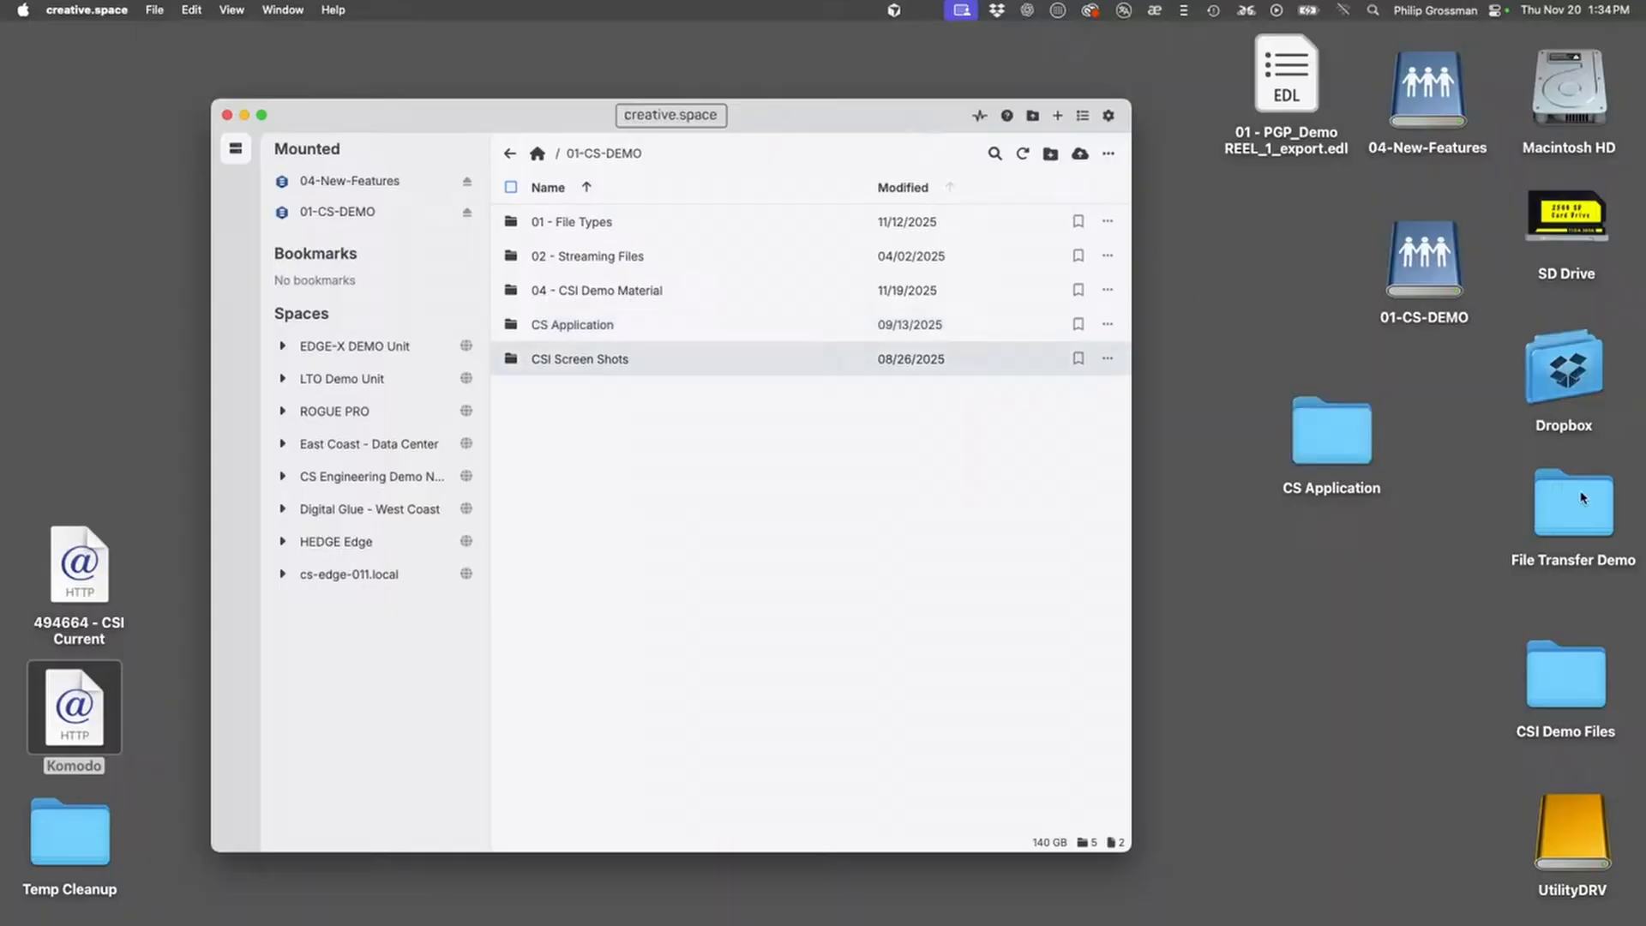
left_click_drag(1584, 507, 987, 643)
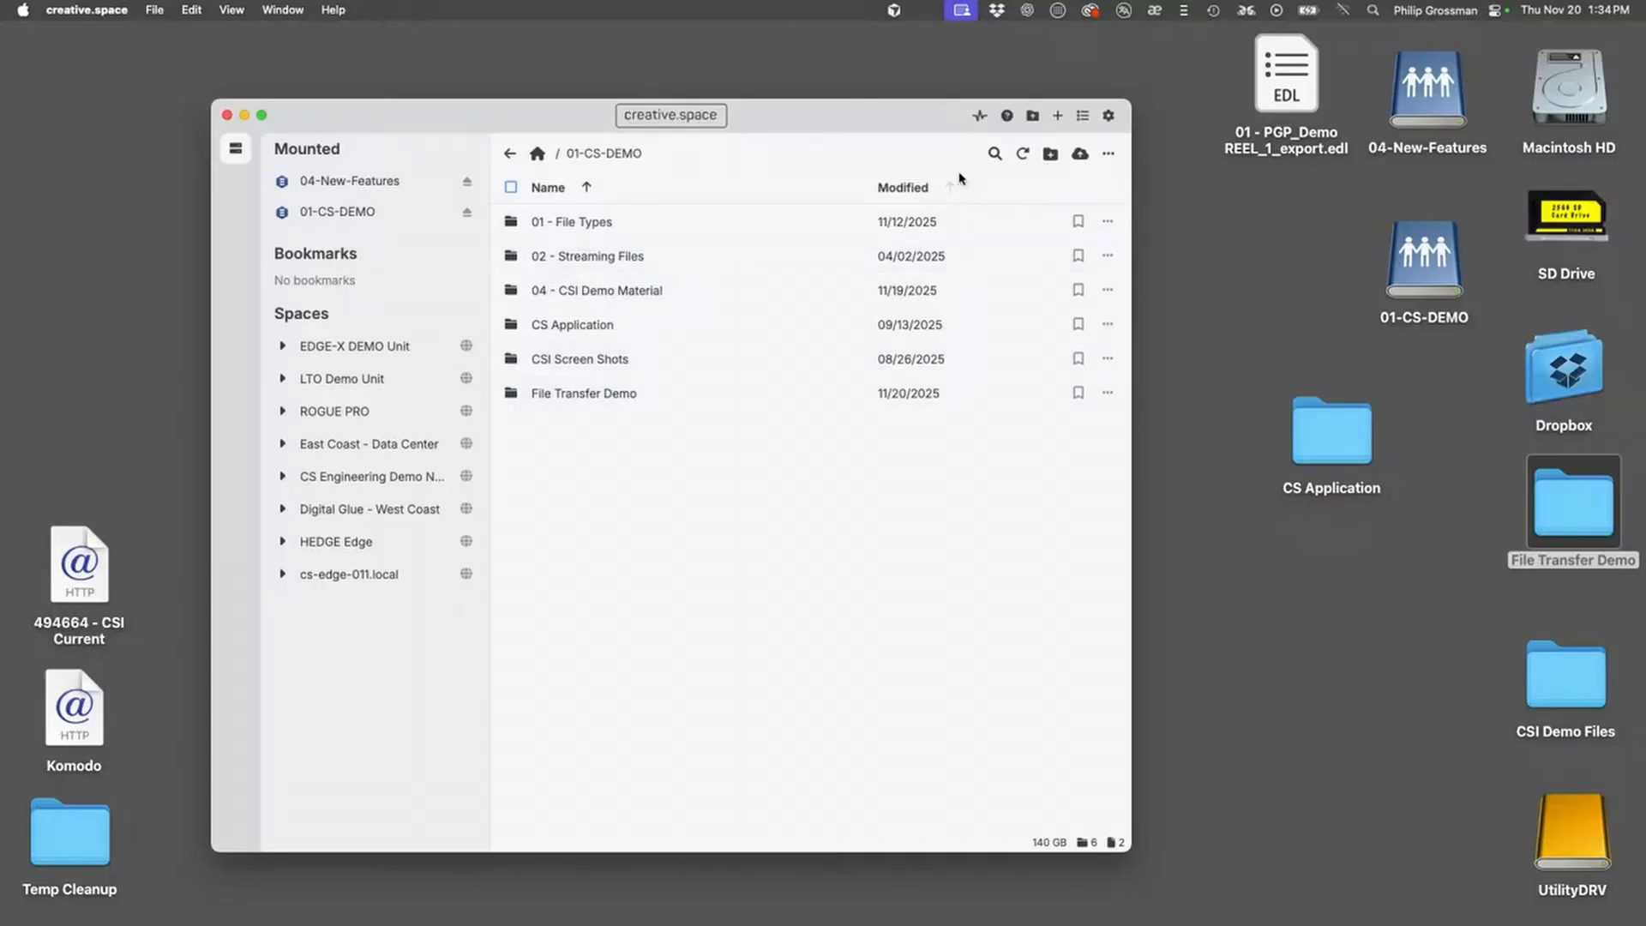
Examine the desktop app's general settings, including Default Special Handling for Drag and Drop, and return to the 01-CS-DEMO files
left_click(1110, 117)
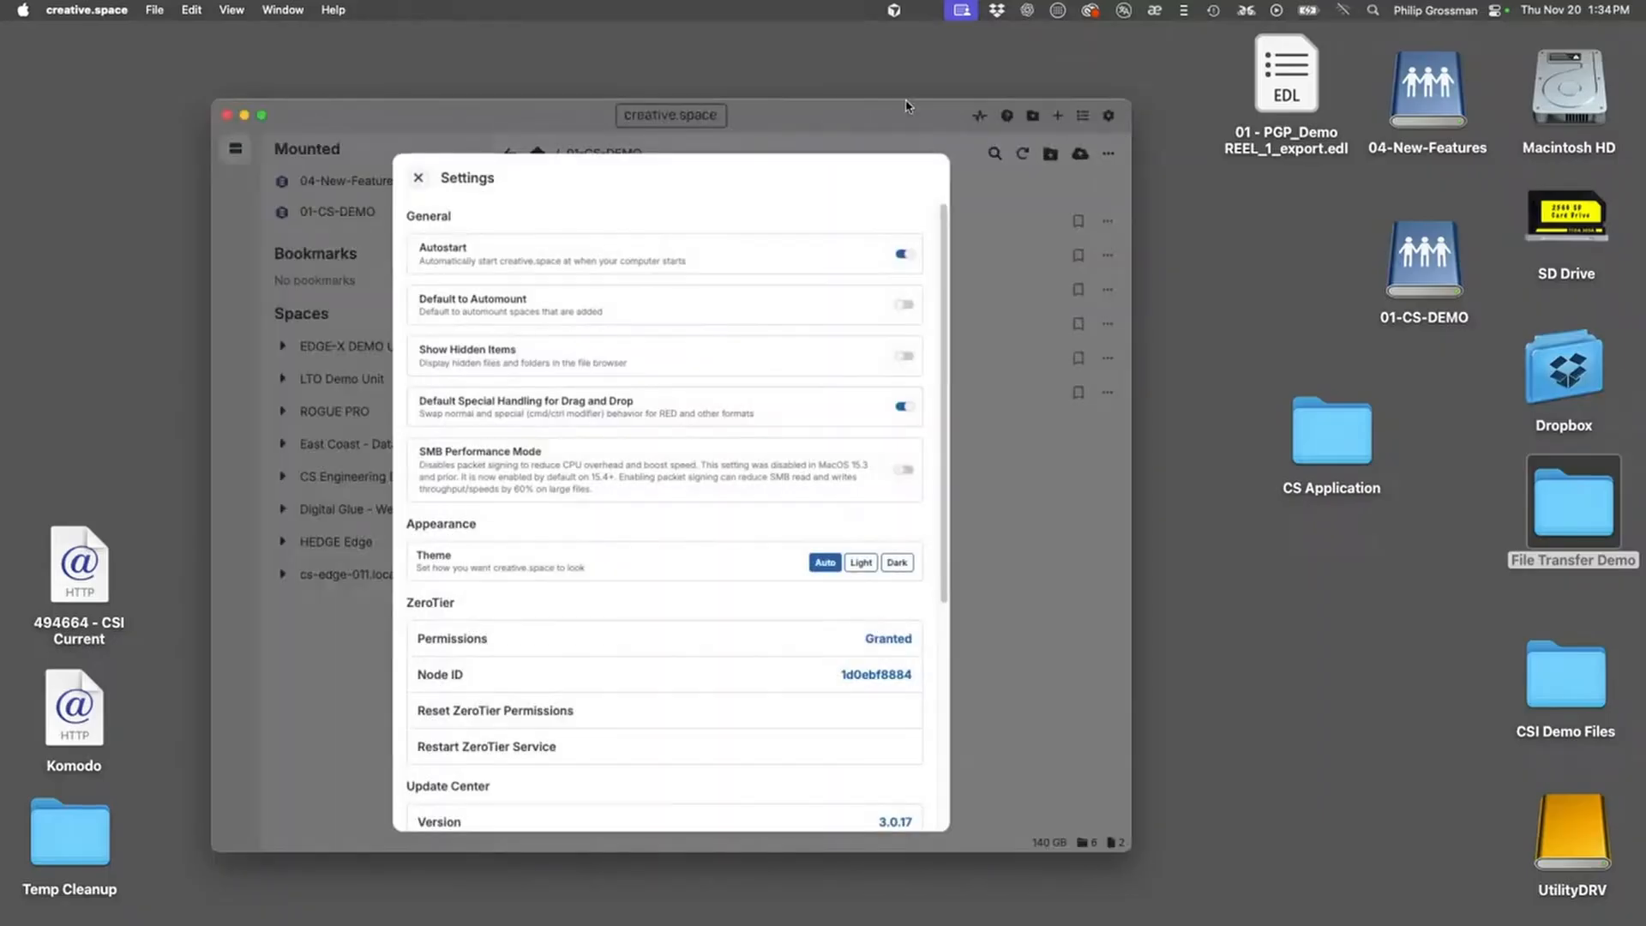
left_click_drag(859, 129, 895, 96)
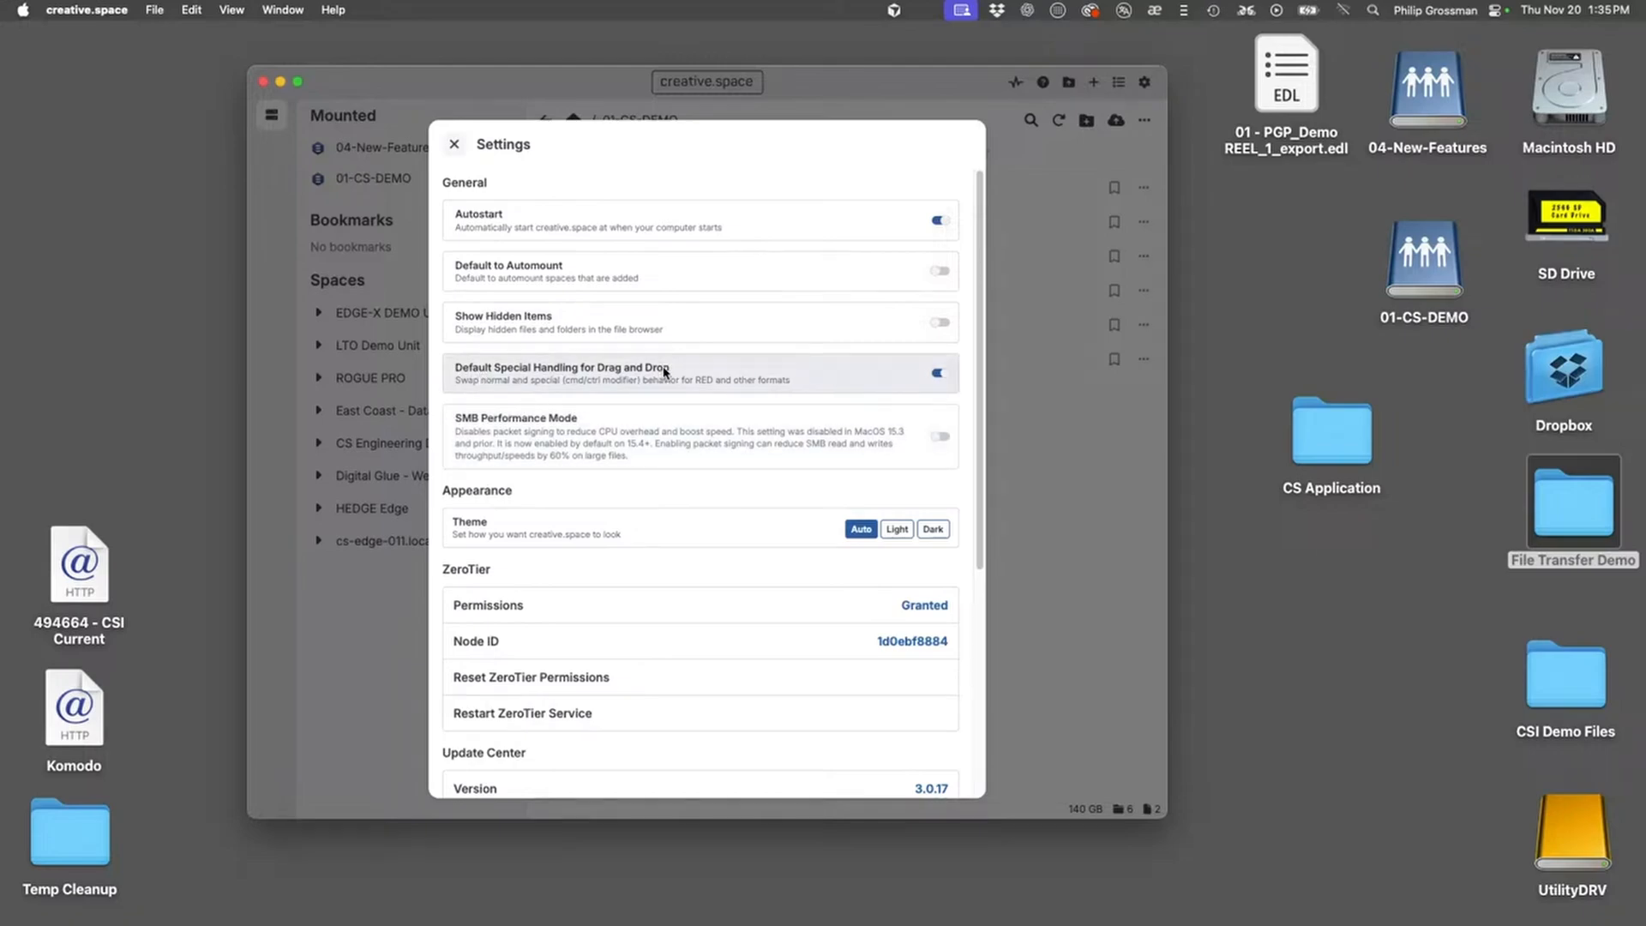
left_click(454, 144)
left_click_drag(491, 83, 436, 97)
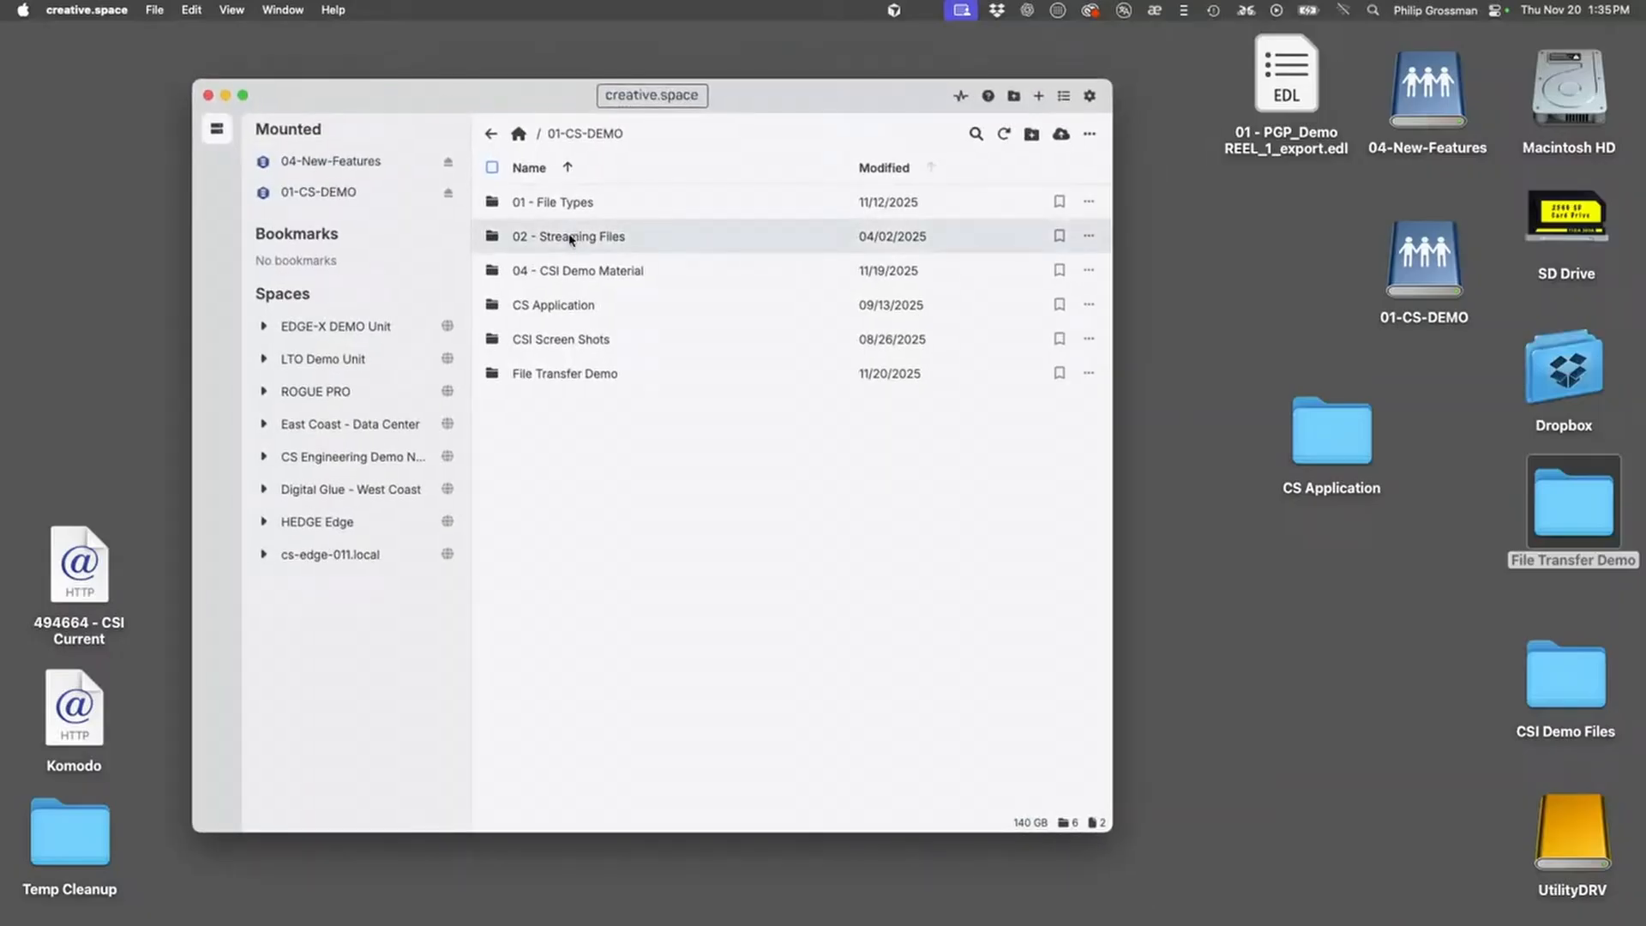